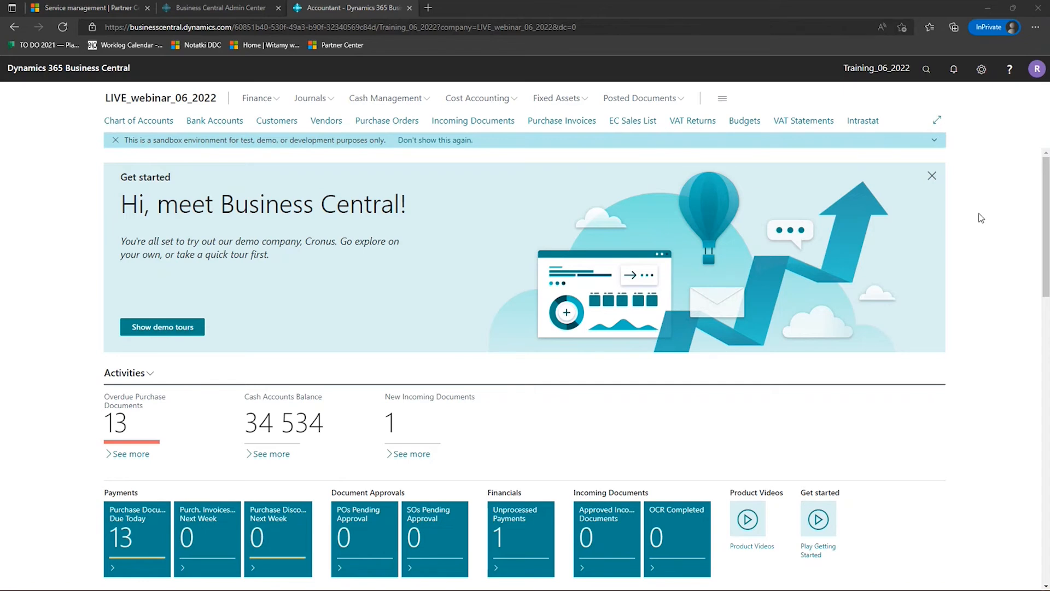
{"action": "left_click", "coordinate": [981, 69]}
{"action": "left_click", "coordinate": [868, 155]}
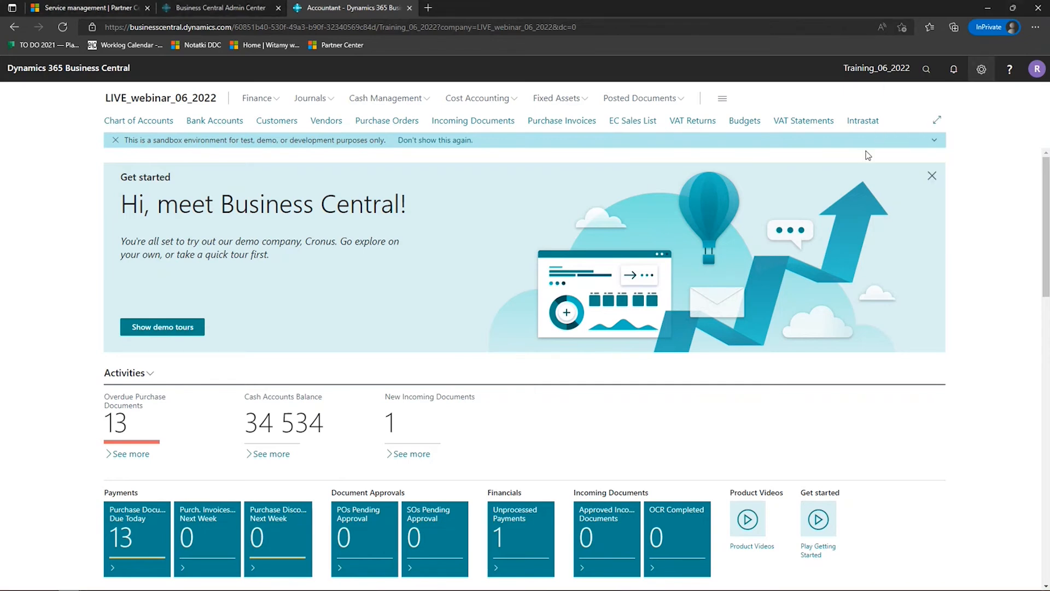
{"action": "left_click", "coordinate": [673, 177]}
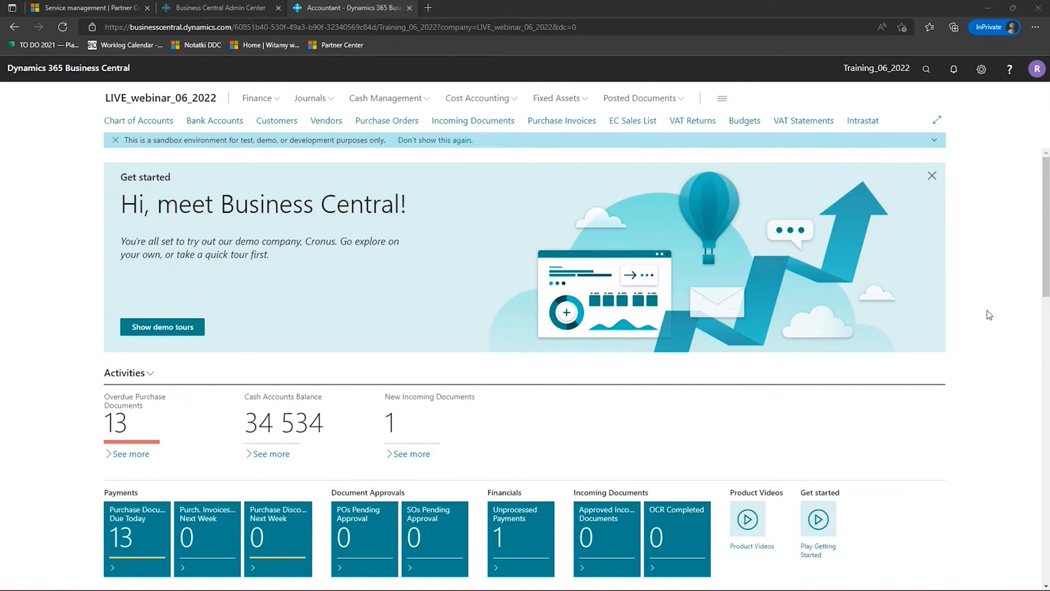
{"action": "scroll", "coordinate": [147, 173], "scroll_direction": "down", "scroll_amount": 4}
{"action": "scroll", "coordinate": [146, 173], "scroll_direction": "down", "scroll_amount": 7}
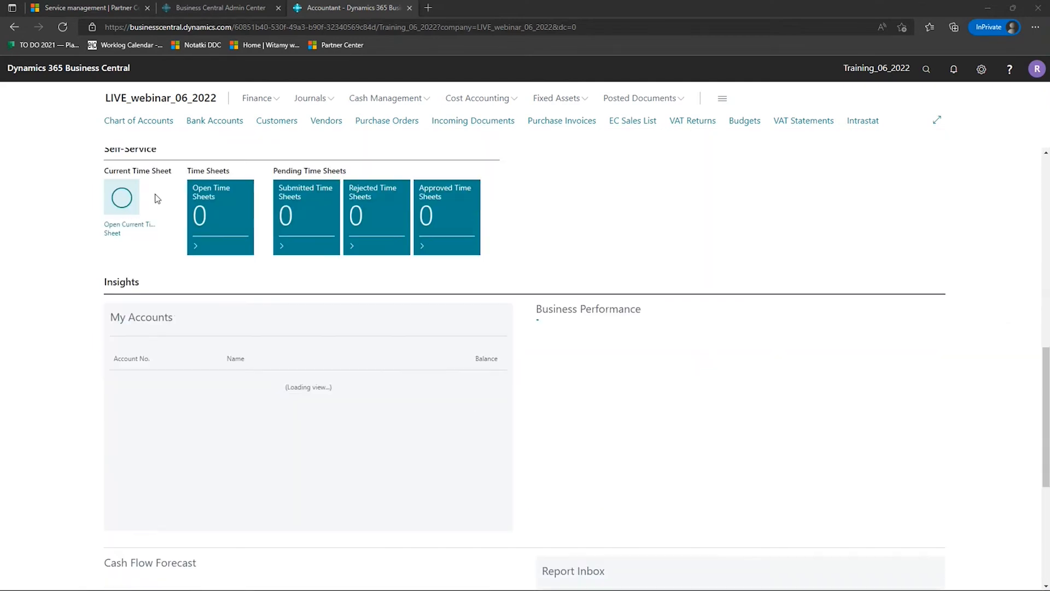
{"action": "scroll", "coordinate": [957, 268], "scroll_direction": "up", "scroll_amount": 4}
{"action": "scroll", "coordinate": [983, 265], "scroll_direction": "up", "scroll_amount": 7}
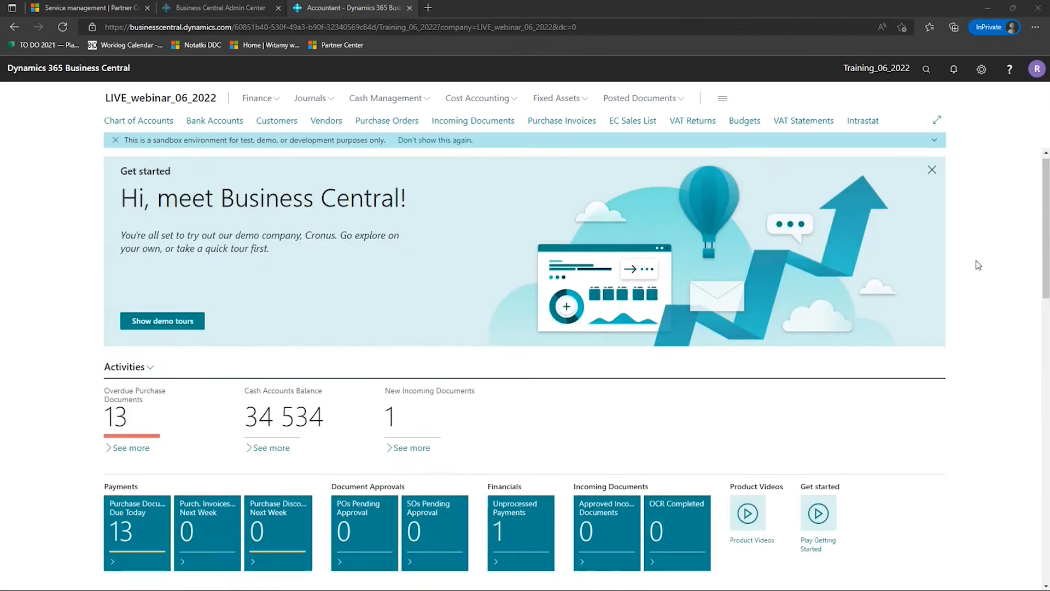
- Change the role in My Settings to Business Manager and save the settings
{"action": "left_click", "coordinate": [985, 79]}
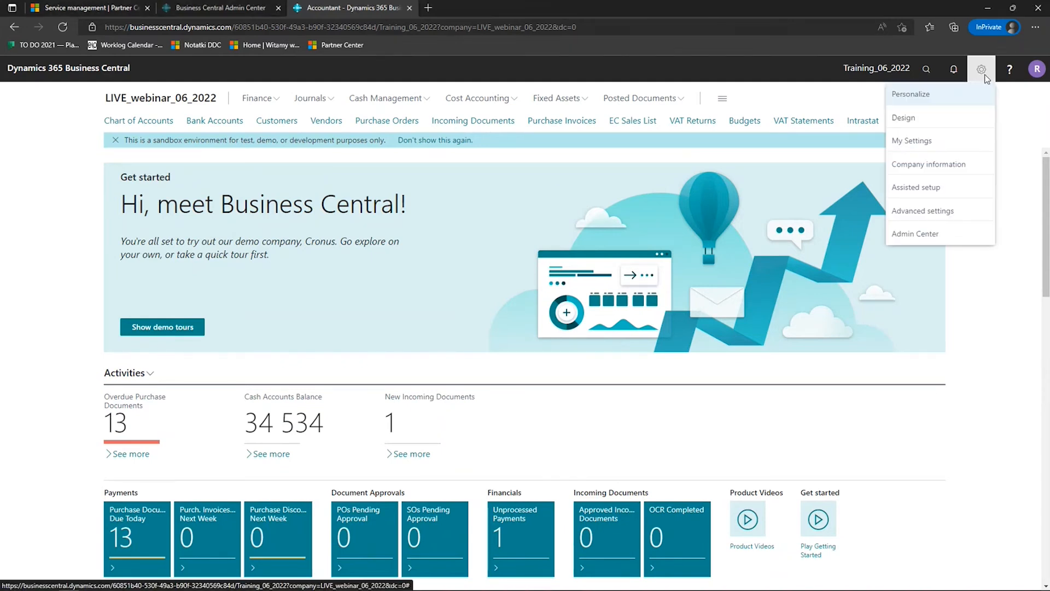
{"action": "left_click", "coordinate": [940, 141]}
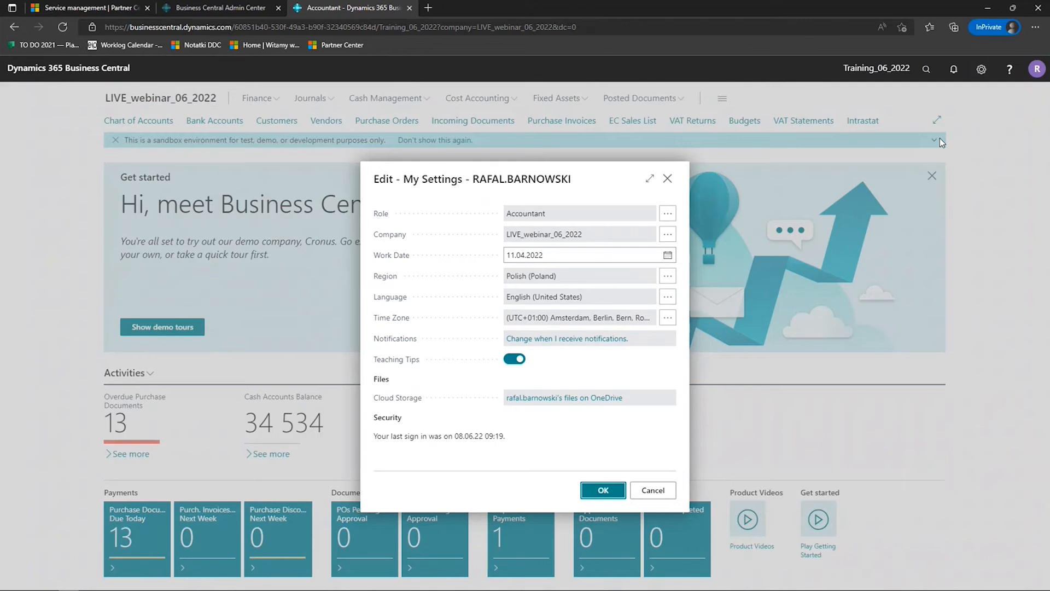
{"action": "left_click", "coordinate": [667, 214]}
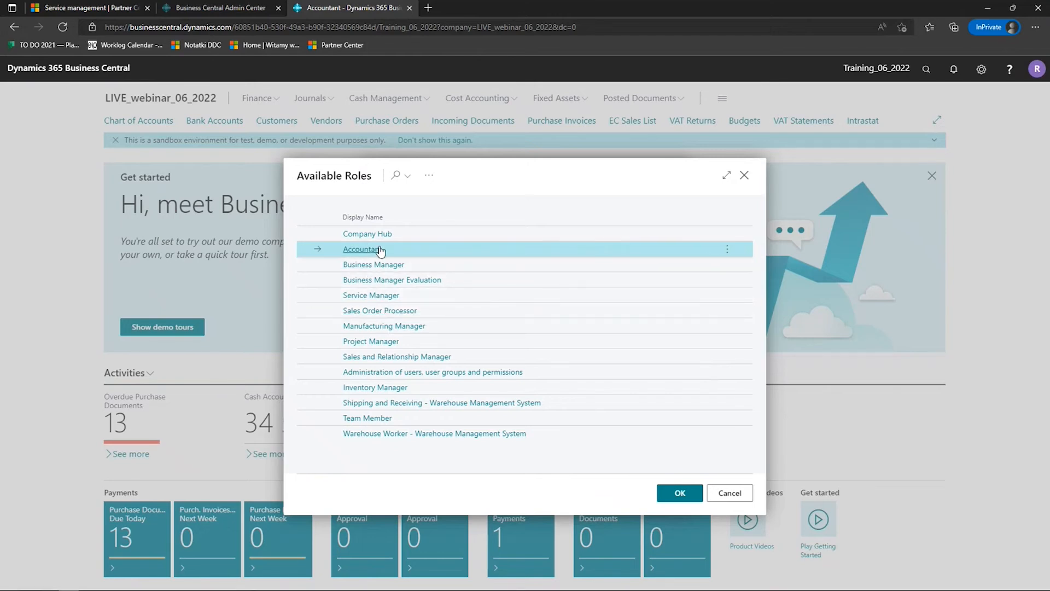
{"action": "left_click", "coordinate": [368, 269]}
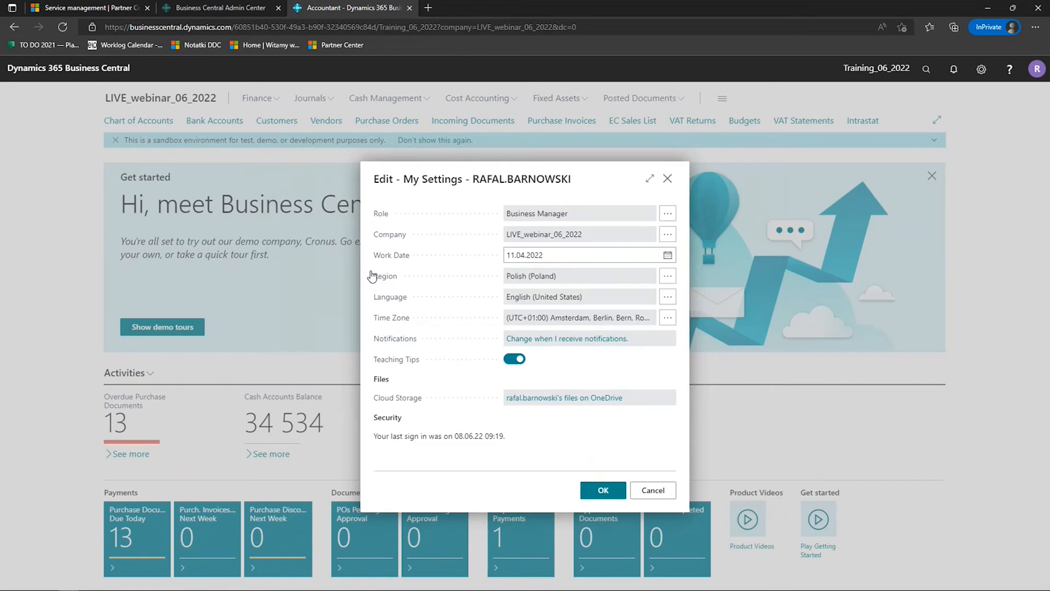
{"action": "left_click", "coordinate": [603, 490]}
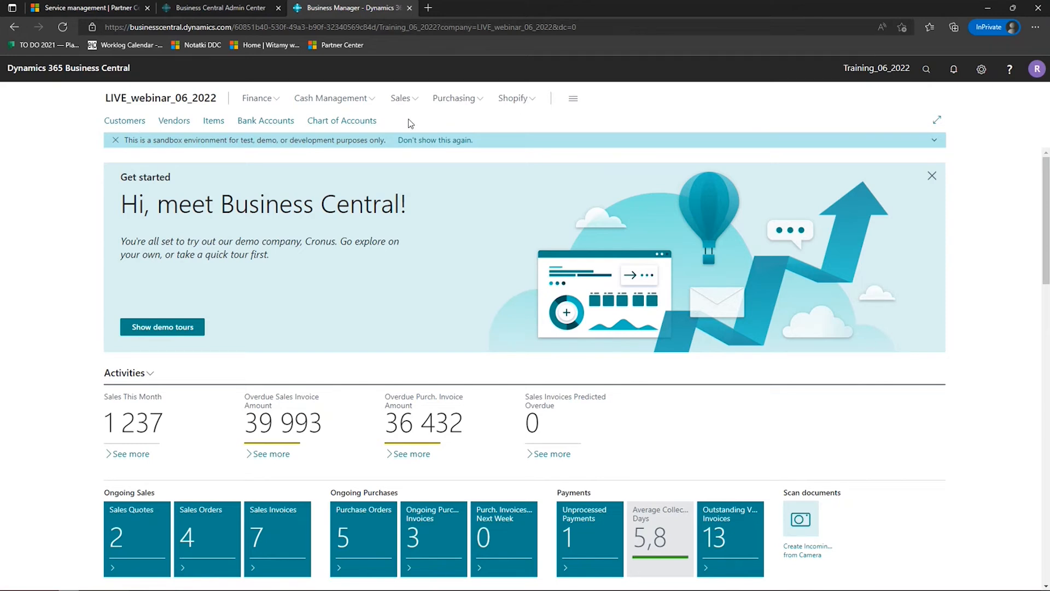
- Browse the features of all roles in the role explorer, collapse Finance, and check the Reports & Analysis filter before showing all again
{"action": "left_click", "coordinate": [529, 101]}
{"action": "left_click", "coordinate": [573, 104]}
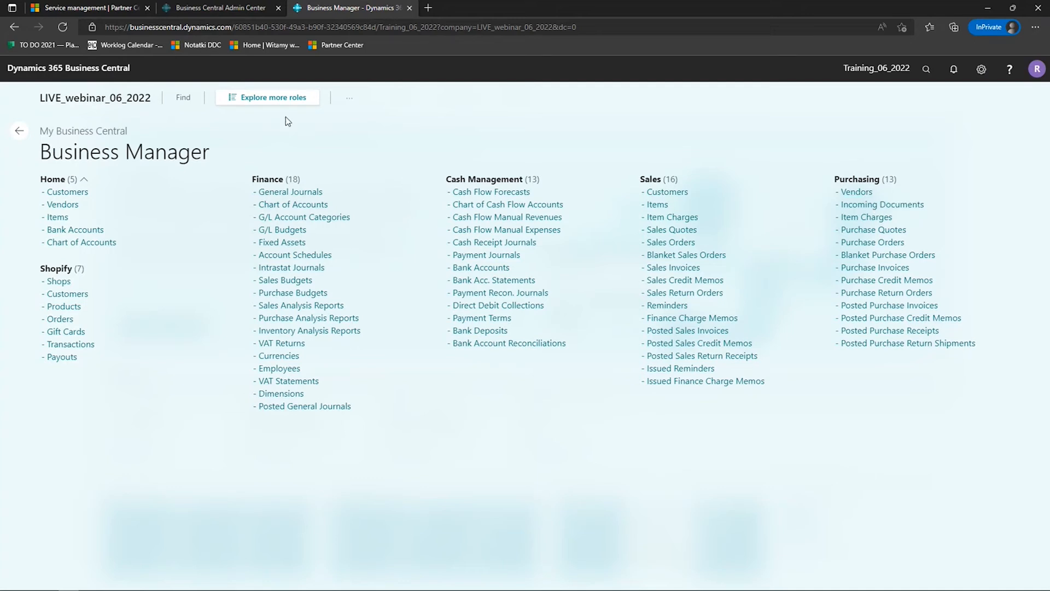
{"action": "left_click", "coordinate": [285, 101]}
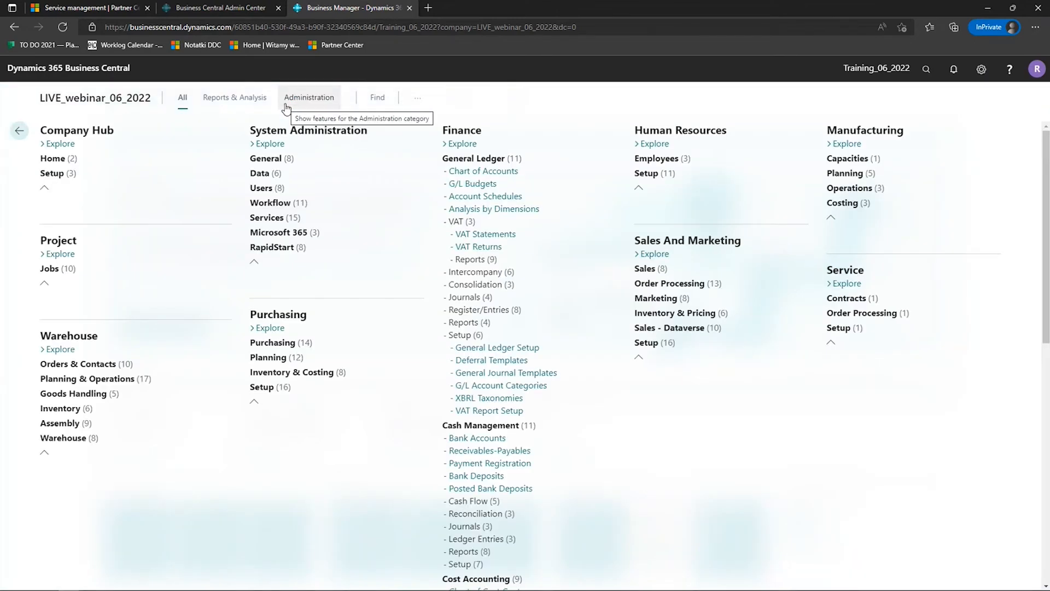
{"action": "left_click", "coordinate": [464, 131]}
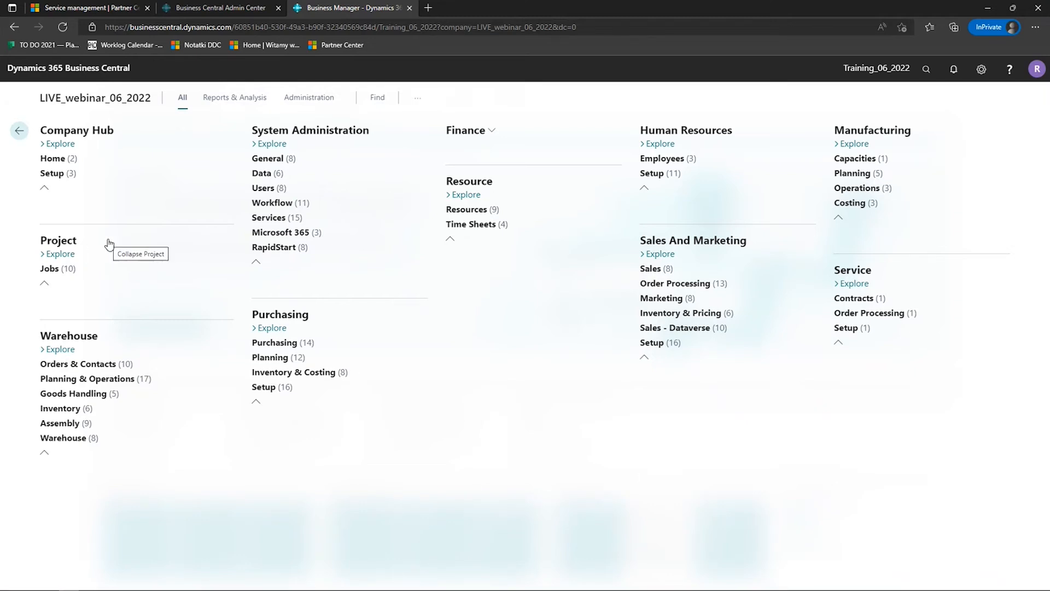
{"action": "left_click", "coordinate": [238, 104]}
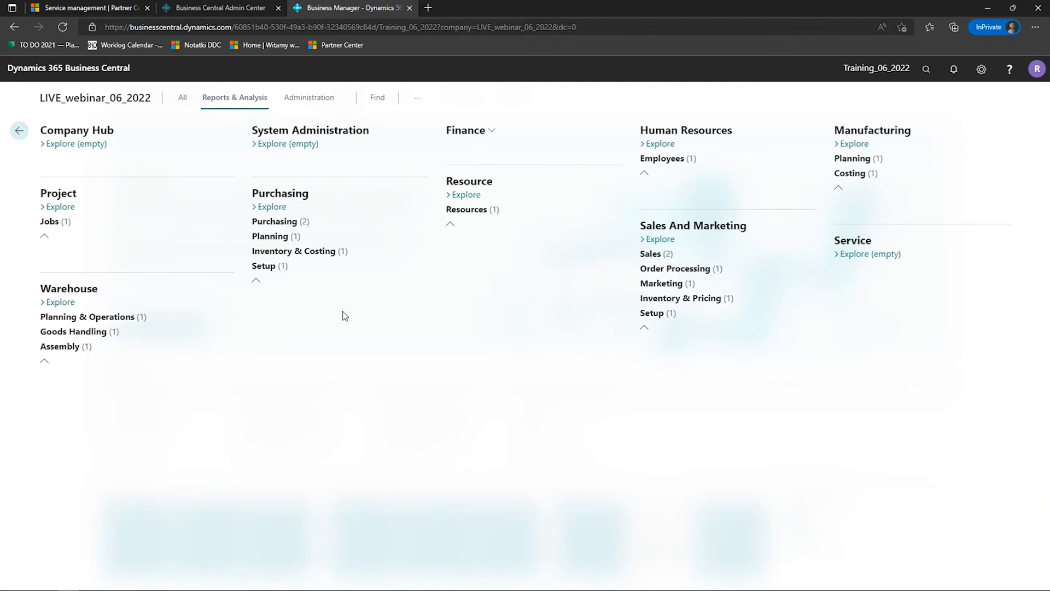
{"action": "left_click", "coordinate": [182, 98]}
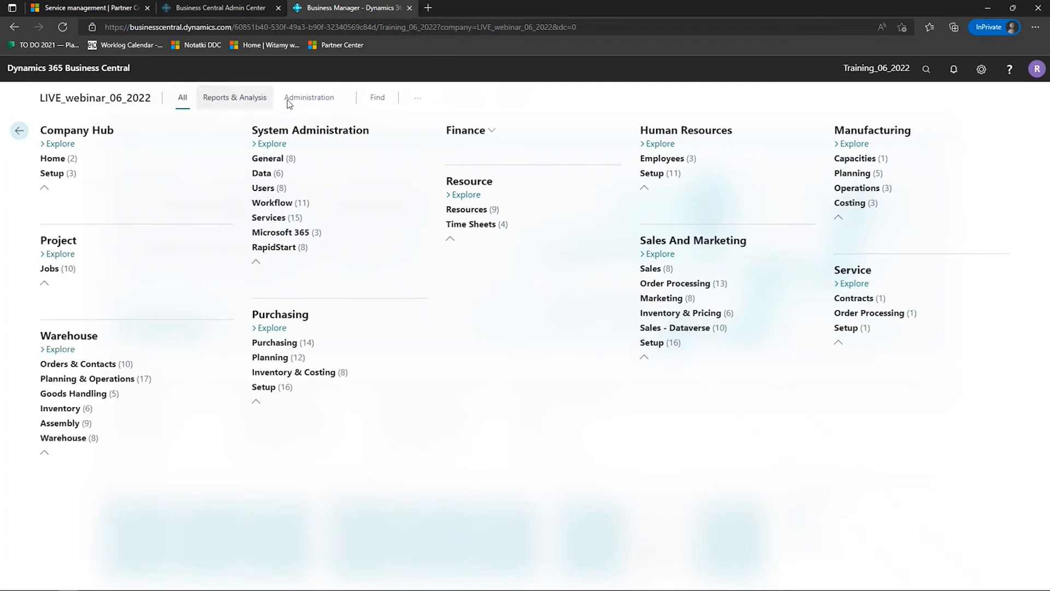
- Find "report" in the role explorer, expand Finance, General and Jobs to view the matches, and return to the home page
{"action": "left_click", "coordinate": [375, 98]}
{"action": "type", "text": "reports"}
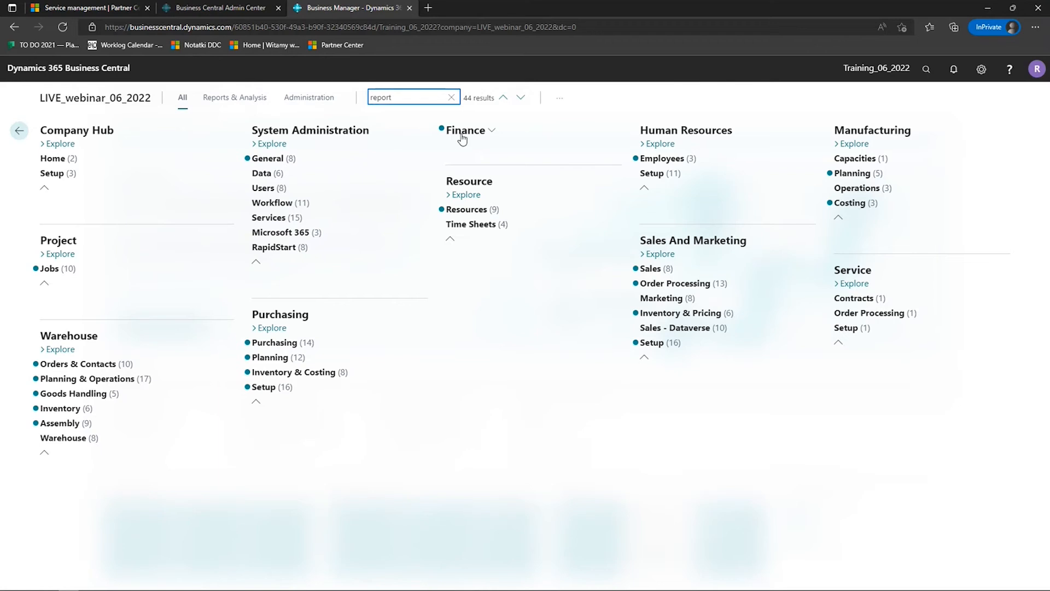
{"action": "left_click", "coordinate": [491, 132]}
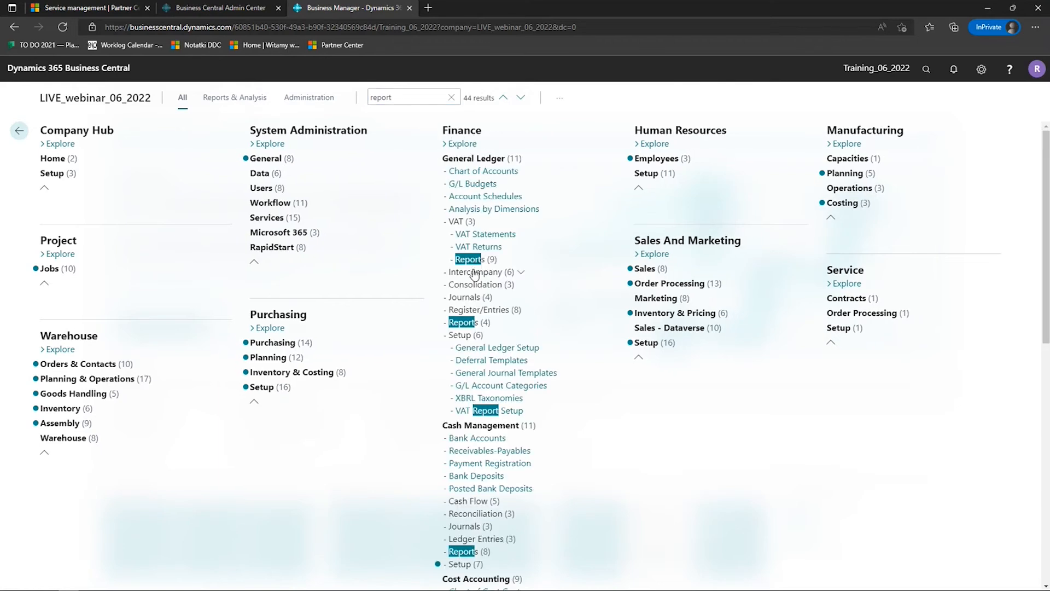
{"action": "left_click", "coordinate": [297, 159]}
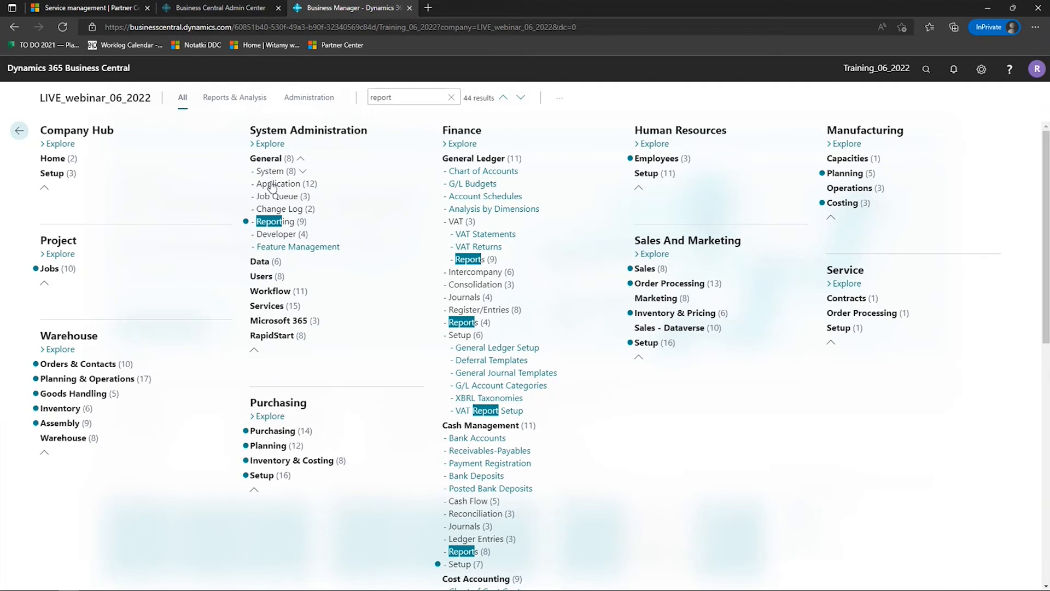
{"action": "left_click", "coordinate": [49, 268]}
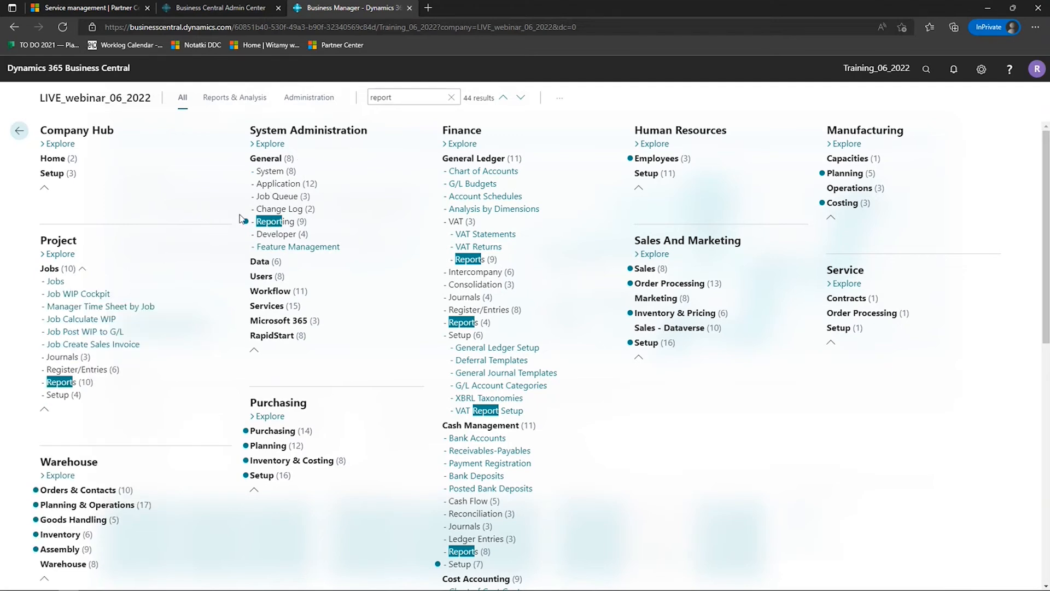
{"action": "left_click", "coordinate": [104, 101]}
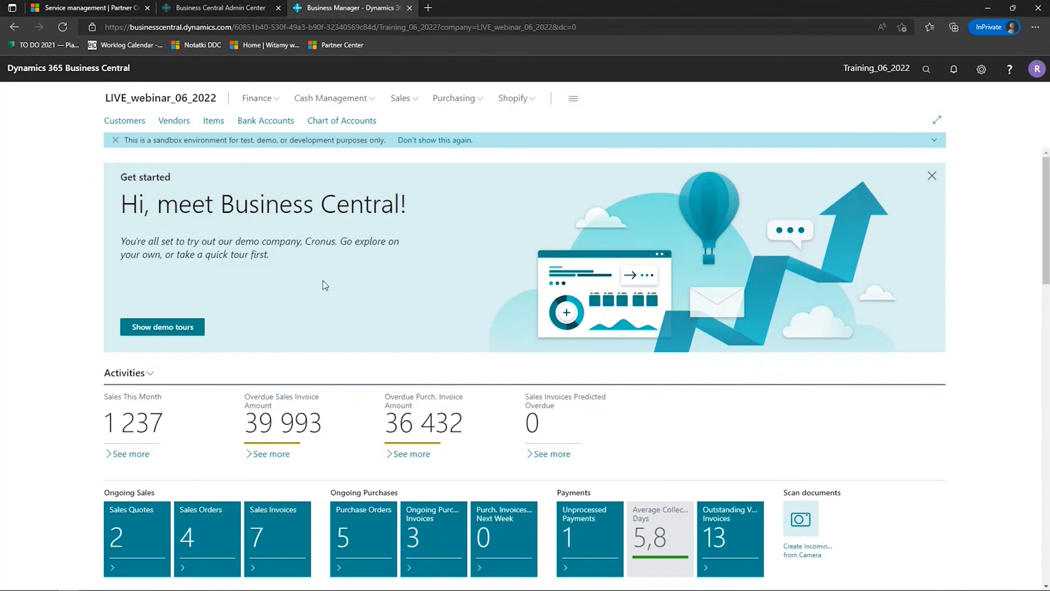
- Change the role in My Settings to Project Manager and save the settings
{"action": "left_click", "coordinate": [979, 70]}
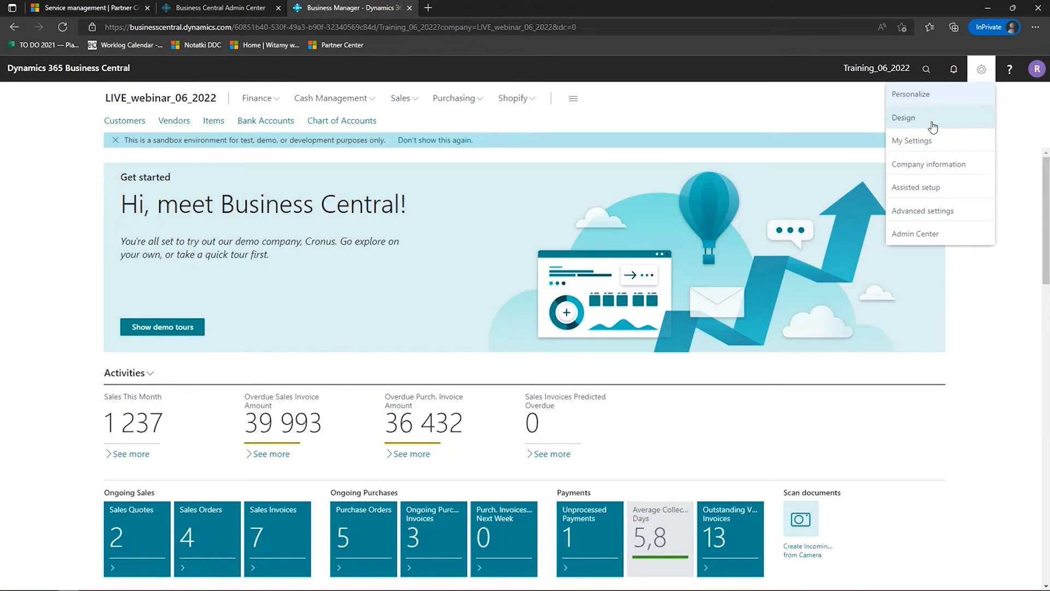
{"action": "left_click", "coordinate": [930, 141]}
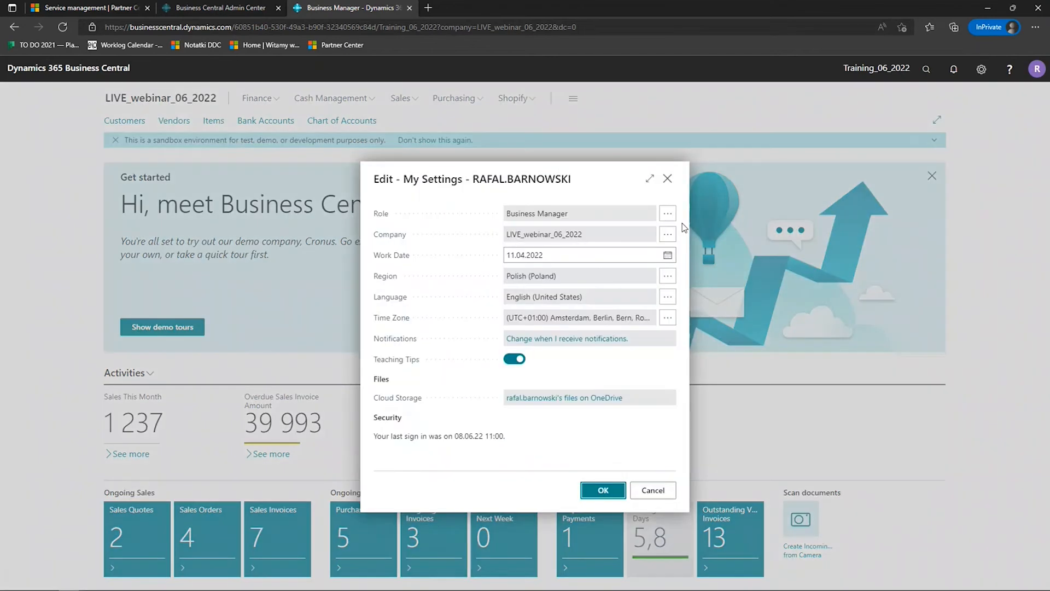
{"action": "left_click", "coordinate": [672, 216]}
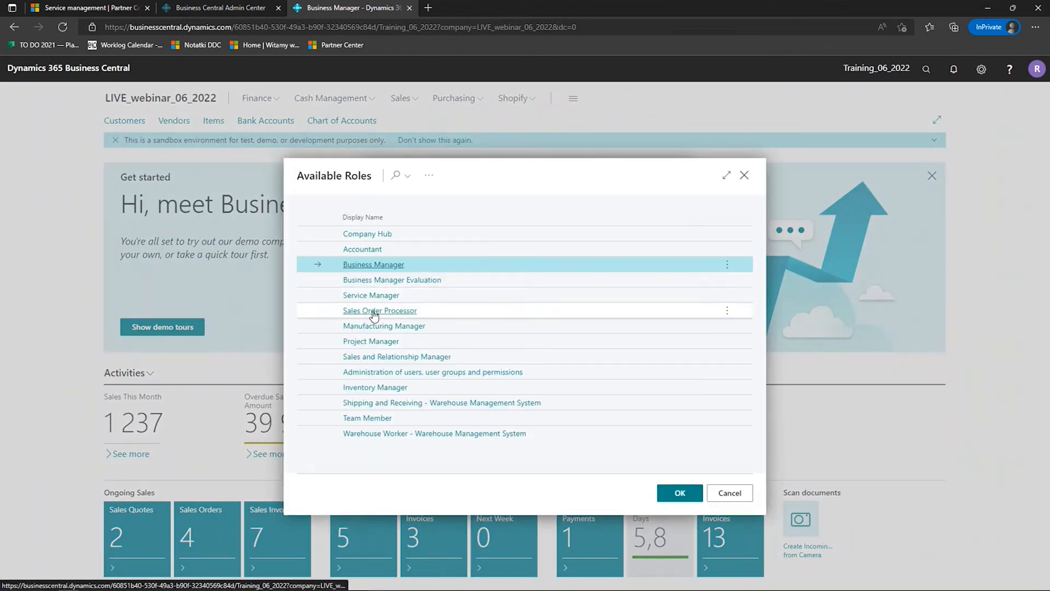
{"action": "left_click", "coordinate": [356, 341]}
{"action": "left_click", "coordinate": [608, 495]}
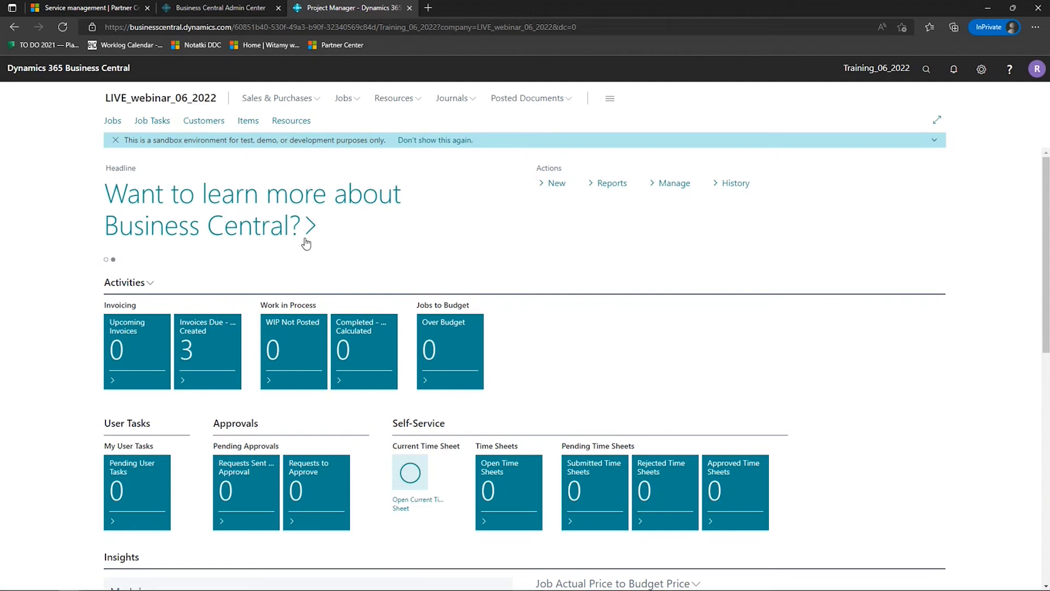
- Skim the web page linked from the learn-more headline, close it, and view the options for new records under Actions
{"action": "left_click", "coordinate": [272, 221]}
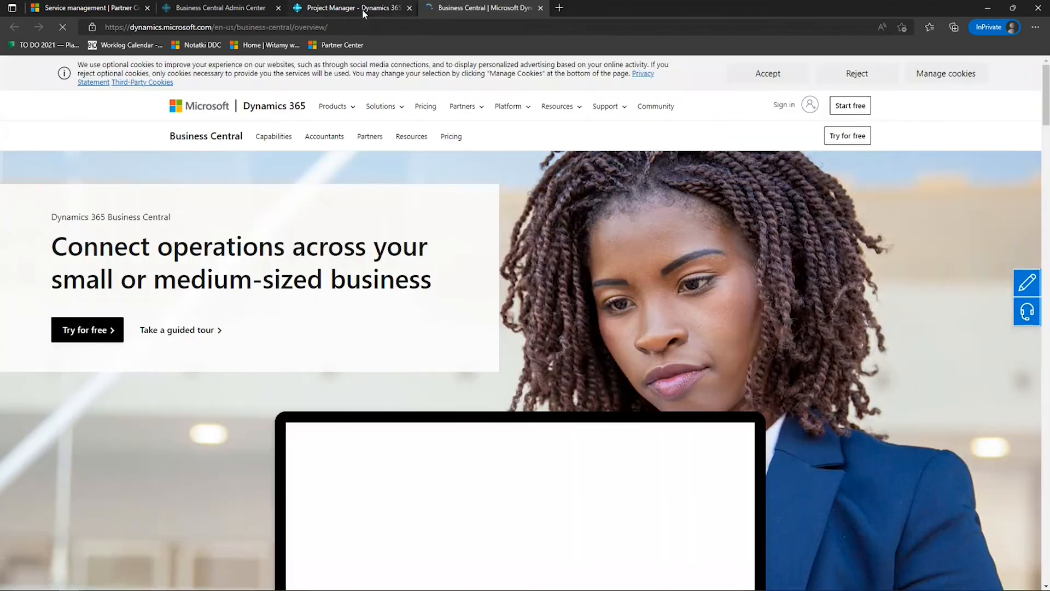
{"action": "scroll", "coordinate": [641, 289], "scroll_direction": "down", "scroll_amount": 5}
{"action": "scroll", "coordinate": [642, 281], "scroll_direction": "up", "scroll_amount": 5}
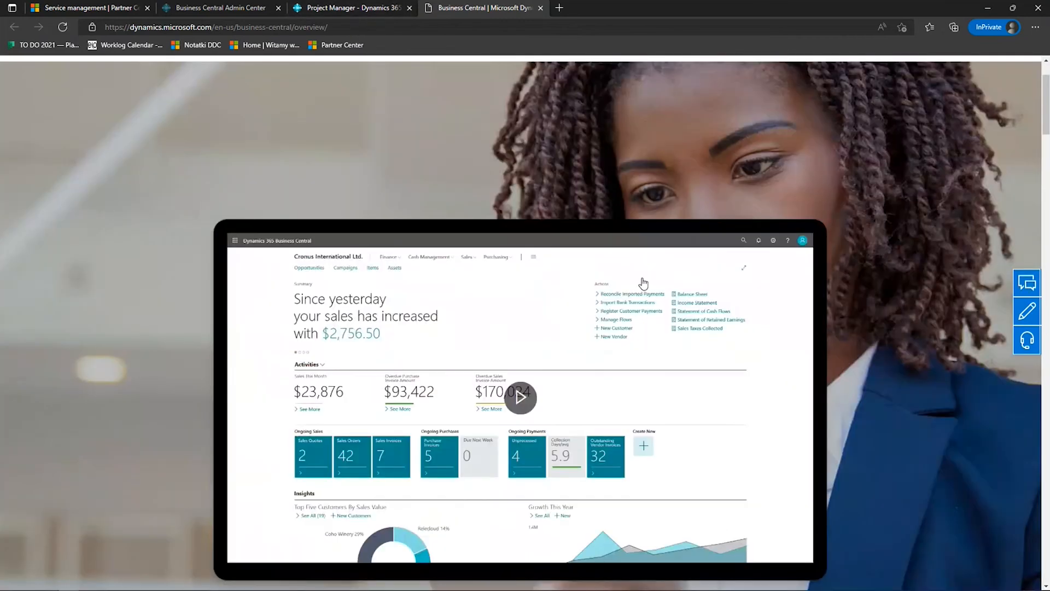
{"action": "left_click", "coordinate": [540, 8]}
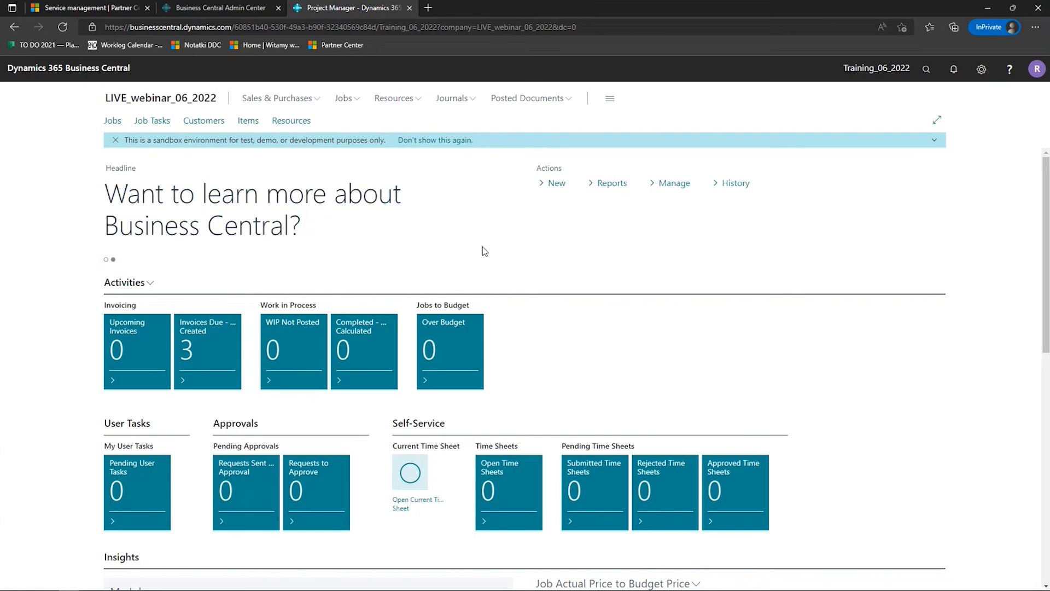
{"action": "left_click", "coordinate": [571, 187]}
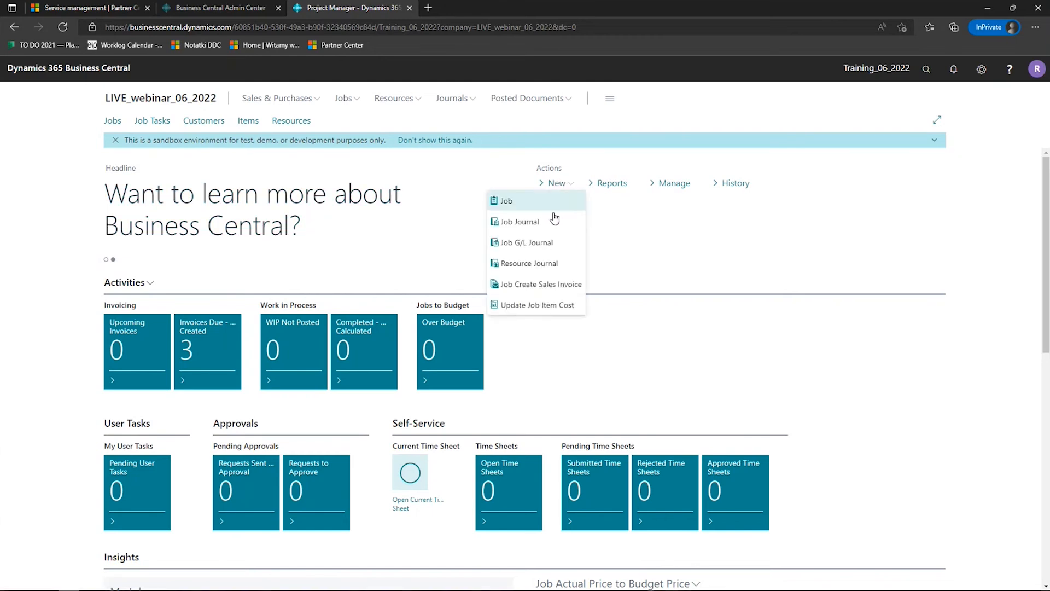
{"action": "left_click", "coordinate": [640, 263]}
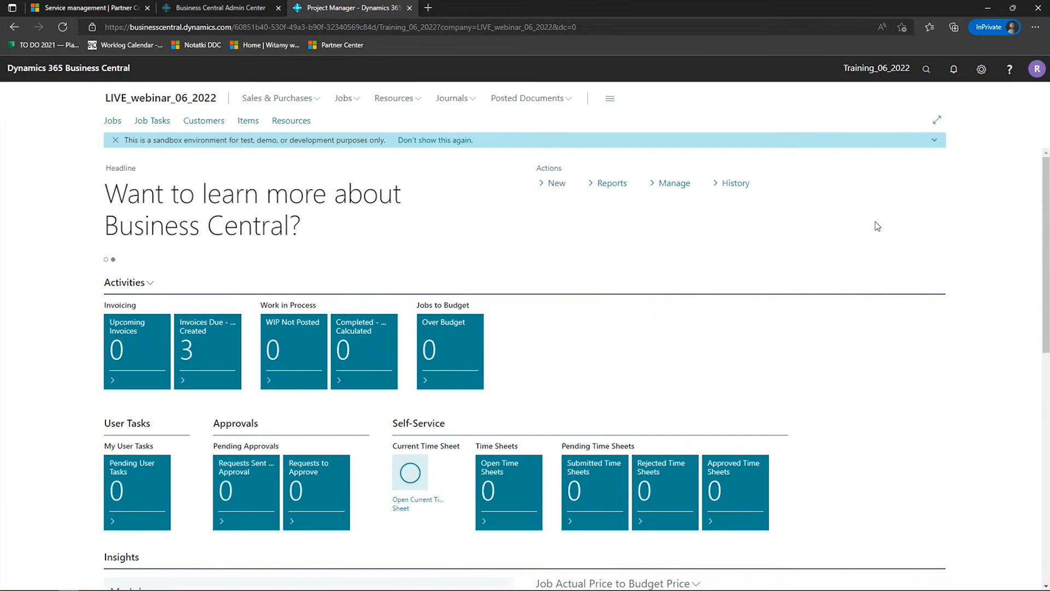
- Switch the role in My Settings from Project Manager back to Business Manager and save the settings
{"action": "left_click", "coordinate": [981, 69]}
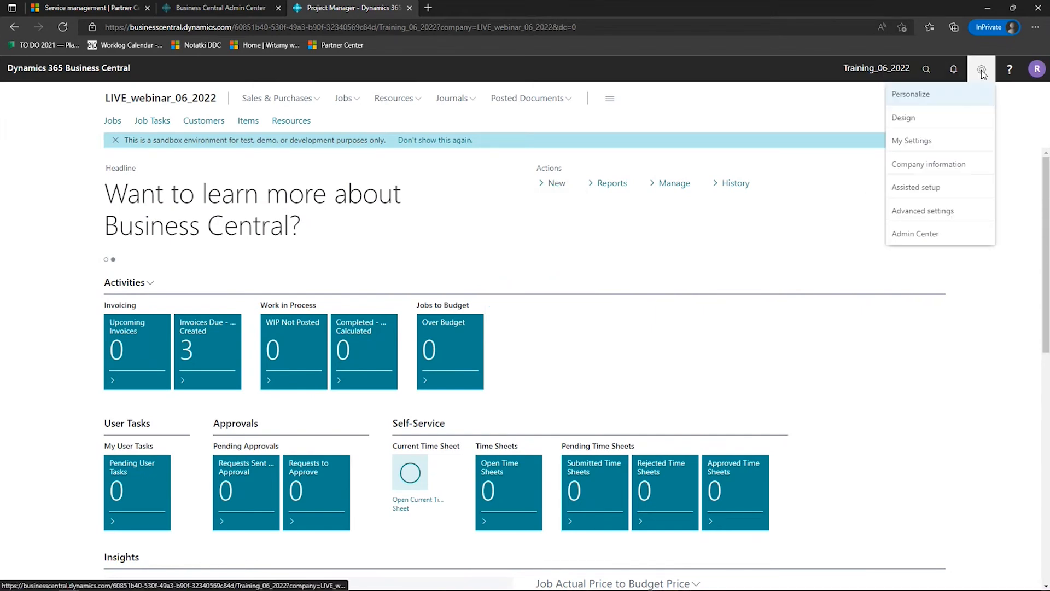
{"action": "left_click", "coordinate": [943, 141]}
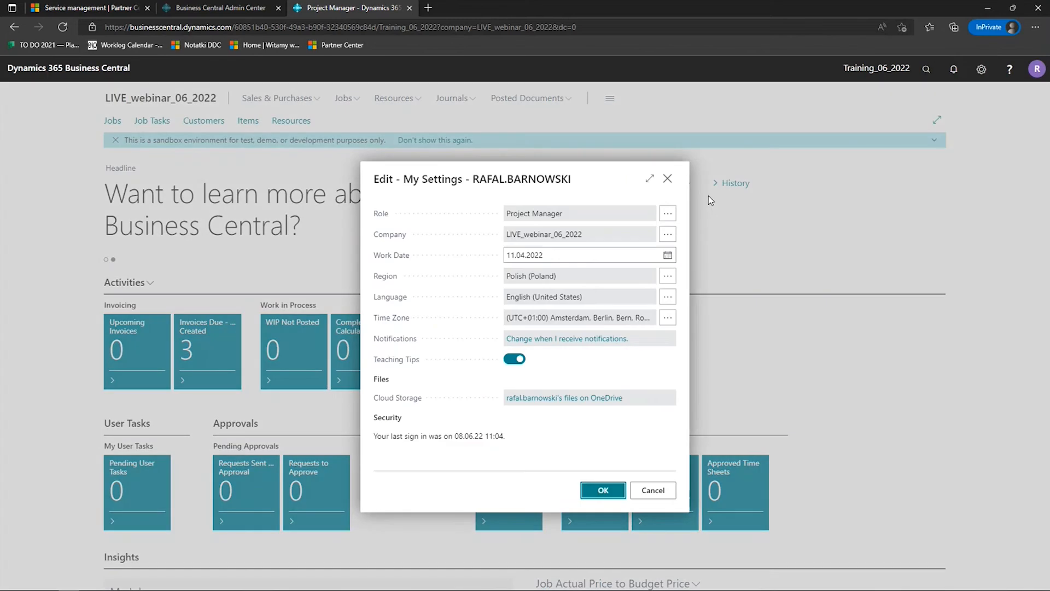
{"action": "left_click", "coordinate": [673, 211]}
{"action": "left_click", "coordinate": [383, 267]}
{"action": "left_click", "coordinate": [604, 491]}
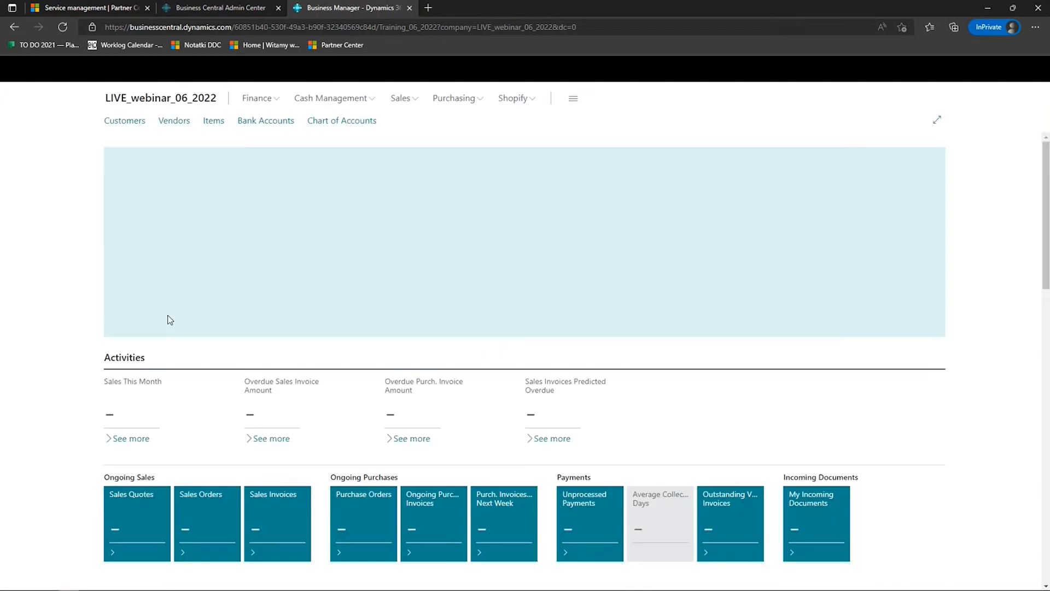
- In the Activities cue setup, set Threshold 1 to 5 and Threshold 2 to 10 for Ongoing Sales Orders, and close the setup
{"action": "scroll", "coordinate": [69, 339], "scroll_direction": "down", "scroll_amount": 2}
{"action": "scroll", "coordinate": [69, 339], "scroll_direction": "down", "scroll_amount": 3}
{"action": "scroll", "coordinate": [317, 375], "scroll_direction": "up", "scroll_amount": 2}
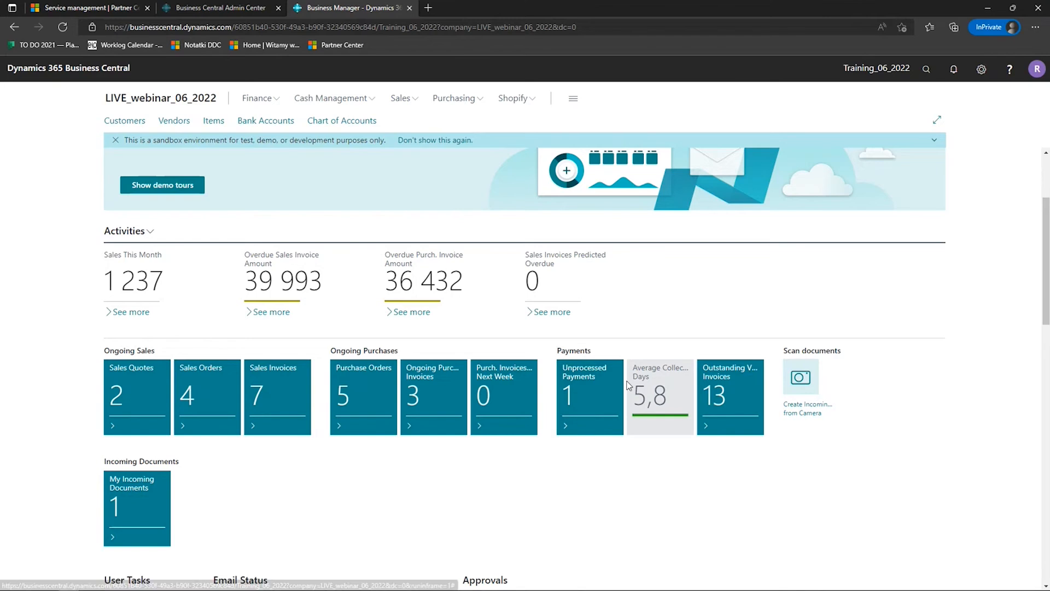
{"action": "left_click", "coordinate": [140, 235]}
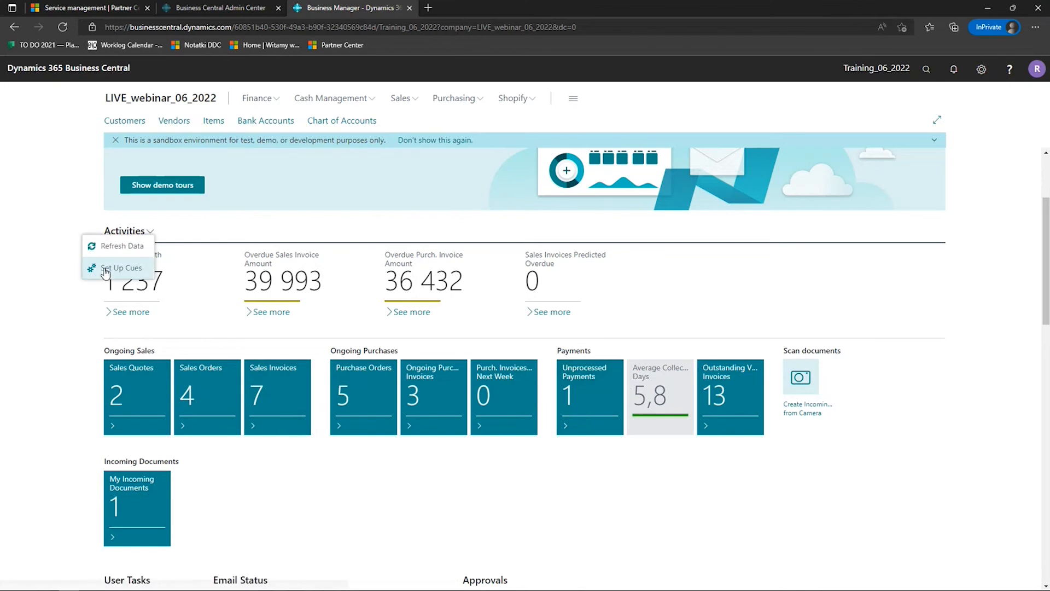
{"action": "left_click", "coordinate": [105, 270]}
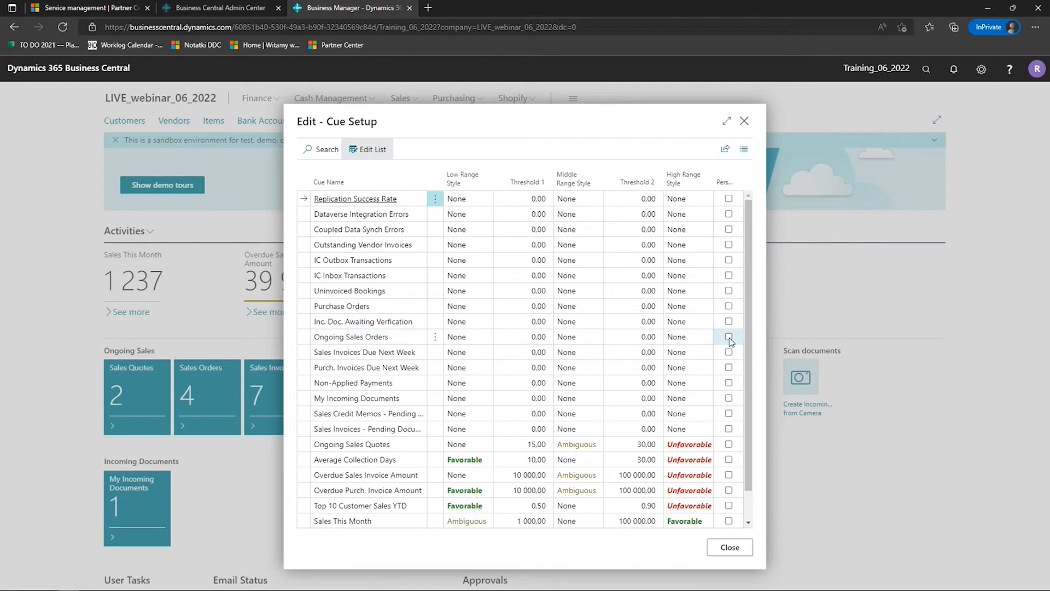
{"action": "left_click", "coordinate": [520, 336]}
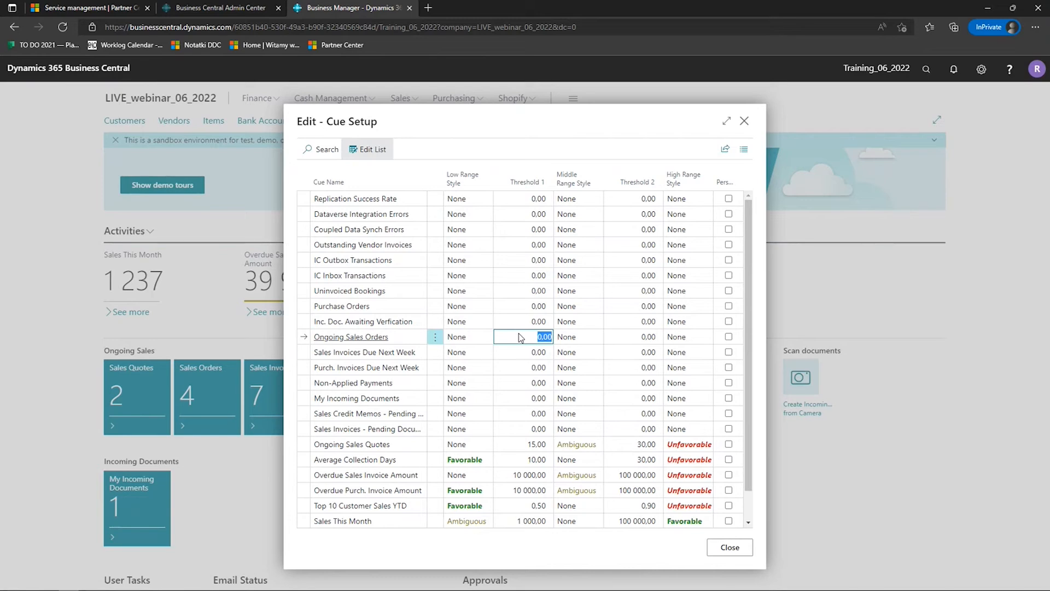
{"action": "type", "text": "5"}
{"action": "key", "text": "Tab"}
{"action": "key", "text": "Tab"}
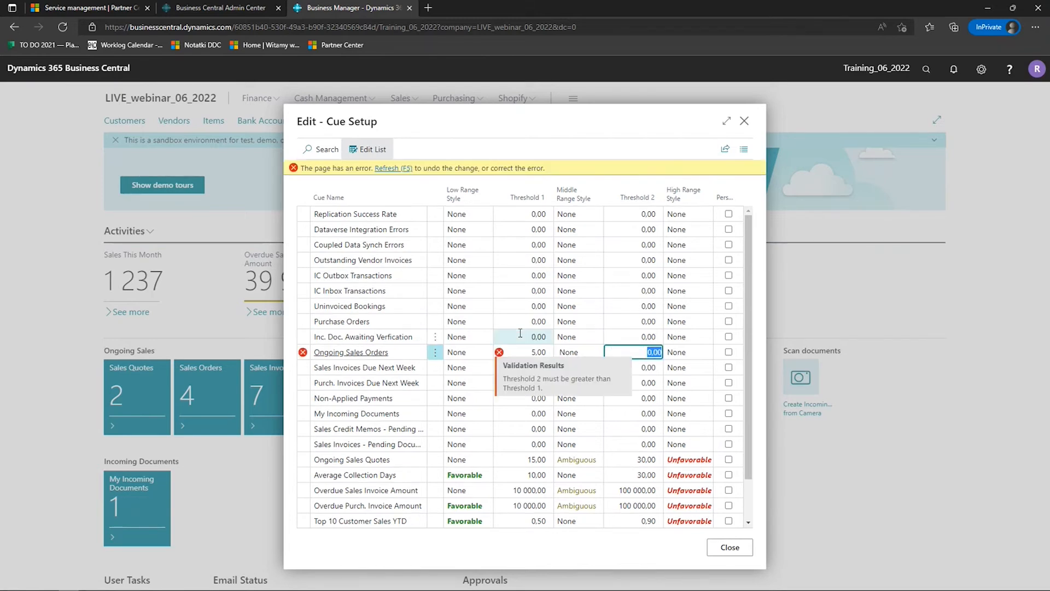
{"action": "type", "text": "10"}
{"action": "key", "text": "Tab"}
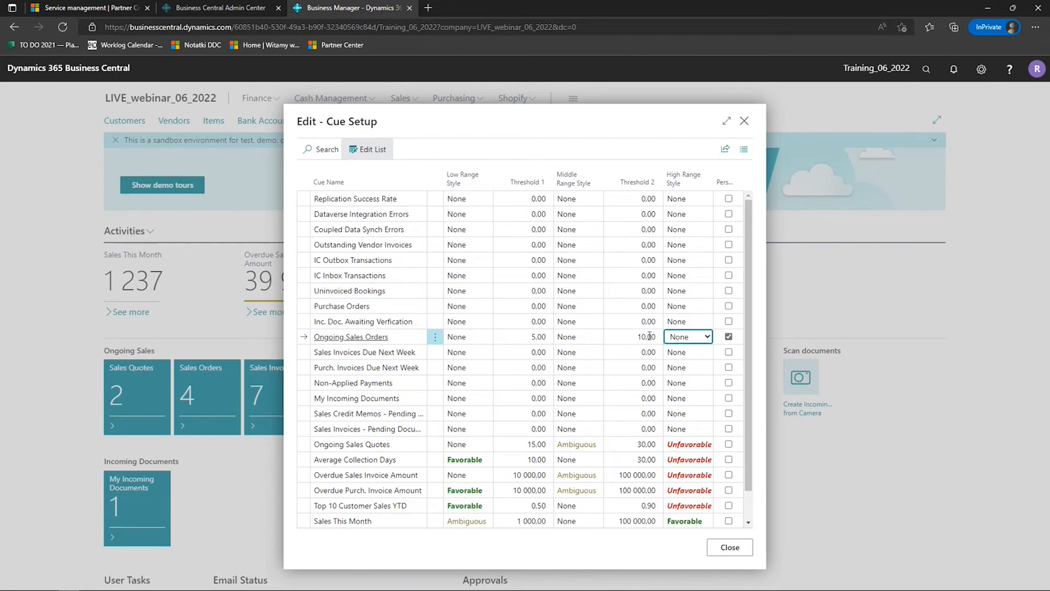
{"action": "left_click", "coordinate": [729, 549]}
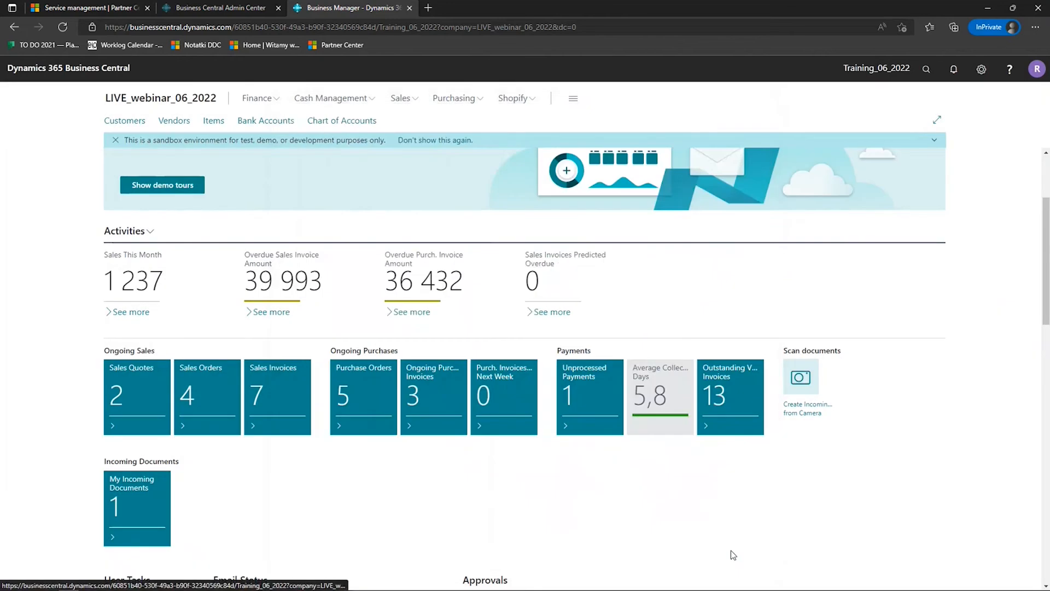
- In the Activities cue setup, set Ongoing Sales Orders to Unfavorable for the low range and Favorable for the high range, and close it
{"action": "left_click", "coordinate": [143, 232]}
{"action": "left_click", "coordinate": [118, 268]}
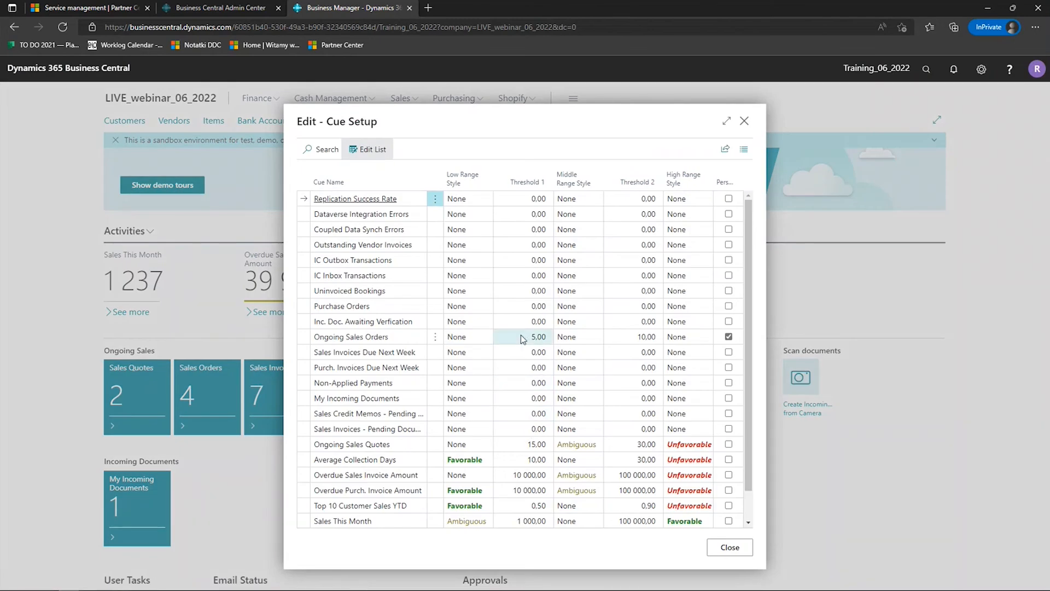
{"action": "left_click", "coordinate": [487, 337]}
{"action": "left_click", "coordinate": [487, 336]}
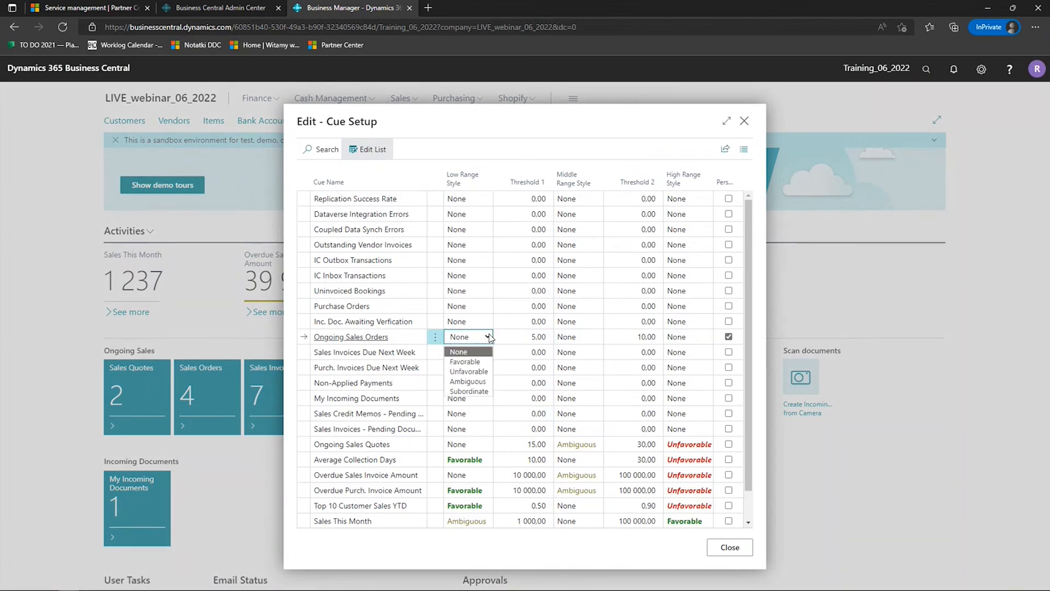
{"action": "left_click", "coordinate": [474, 371]}
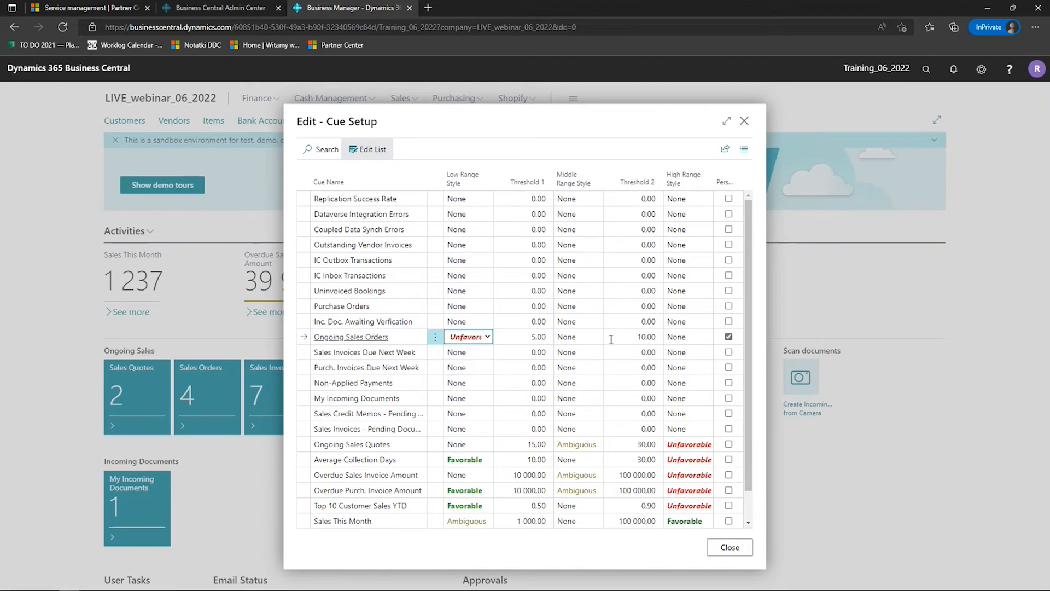
{"action": "left_click", "coordinate": [691, 338]}
{"action": "left_click", "coordinate": [684, 361]}
{"action": "left_click", "coordinate": [730, 547]}
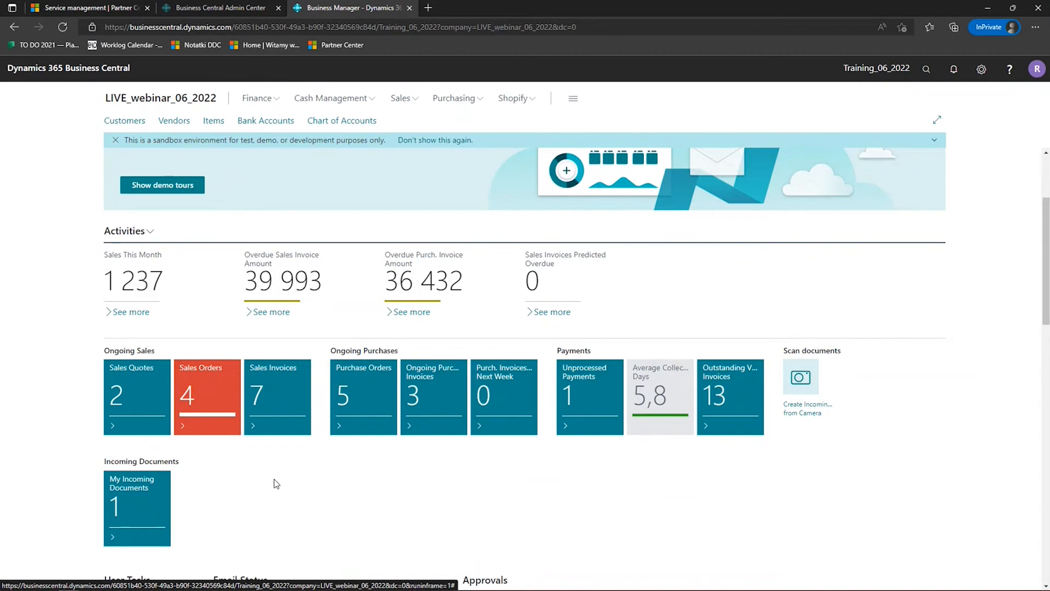
- Reopen the Activities cue setup, change the Ongoing Sales Orders thresholds to 1 and 3, and close the setup
{"action": "double_click", "coordinate": [137, 231]}
{"action": "left_click", "coordinate": [138, 232]}
{"action": "left_click", "coordinate": [110, 268]}
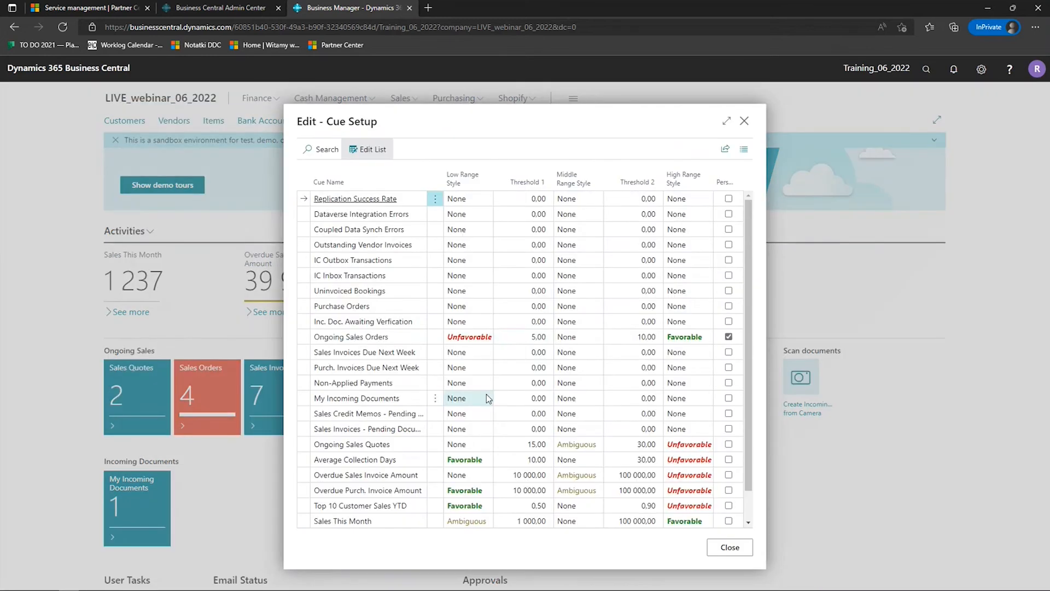
{"action": "left_click", "coordinate": [530, 336]}
{"action": "type", "text": "1"}
{"action": "key", "text": "Tab"}
{"action": "type", "text": "3"}
{"action": "key", "text": "Tab"}
{"action": "left_click", "coordinate": [721, 549]}
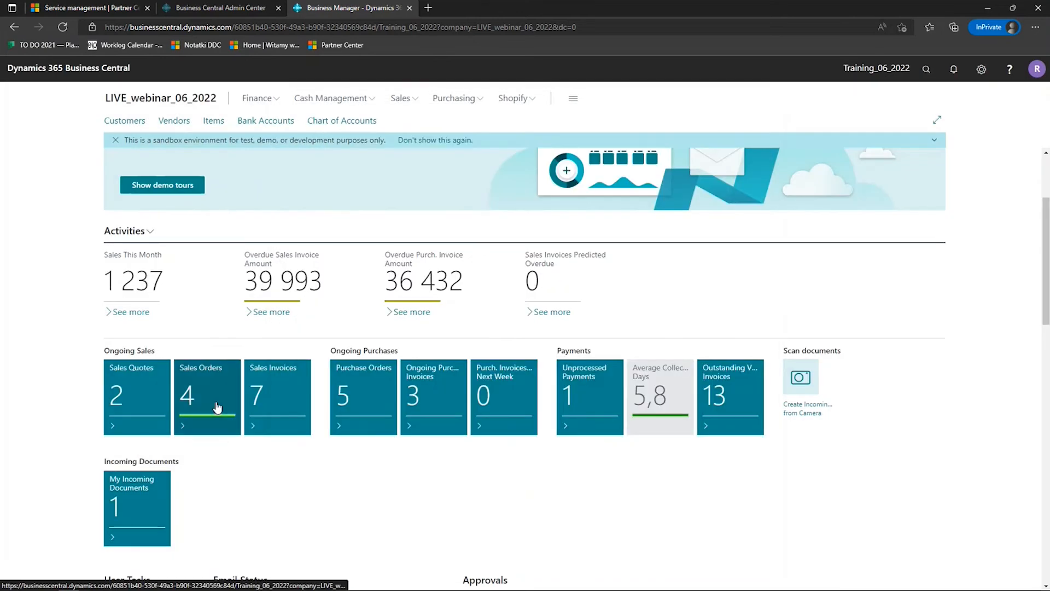
- Remove the personalization from the Ongoing Sales Orders cue in the Activities cue setup and close it
{"action": "left_click", "coordinate": [150, 231]}
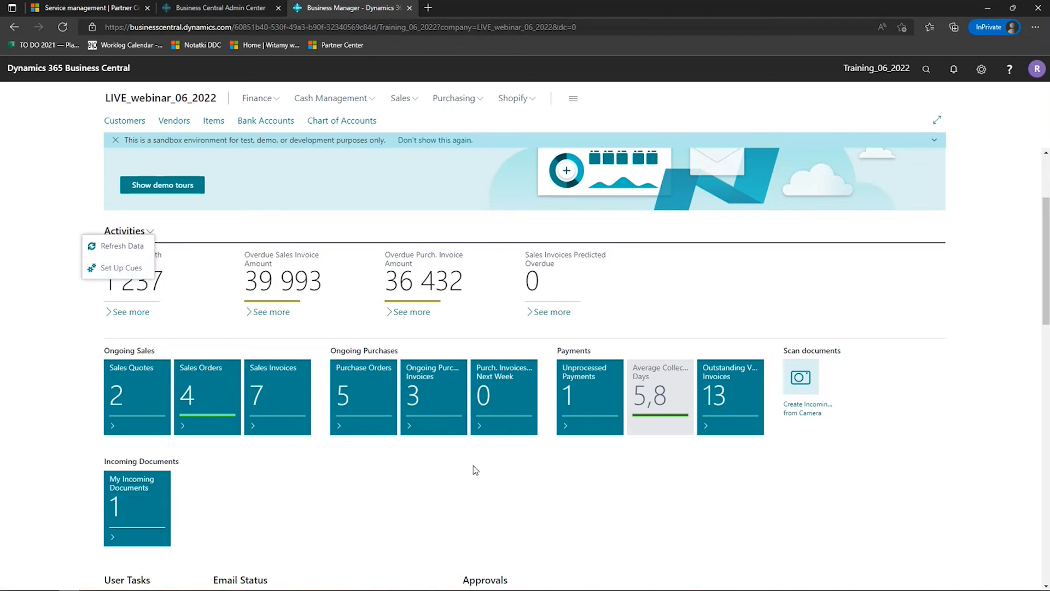
{"action": "left_click", "coordinate": [109, 268]}
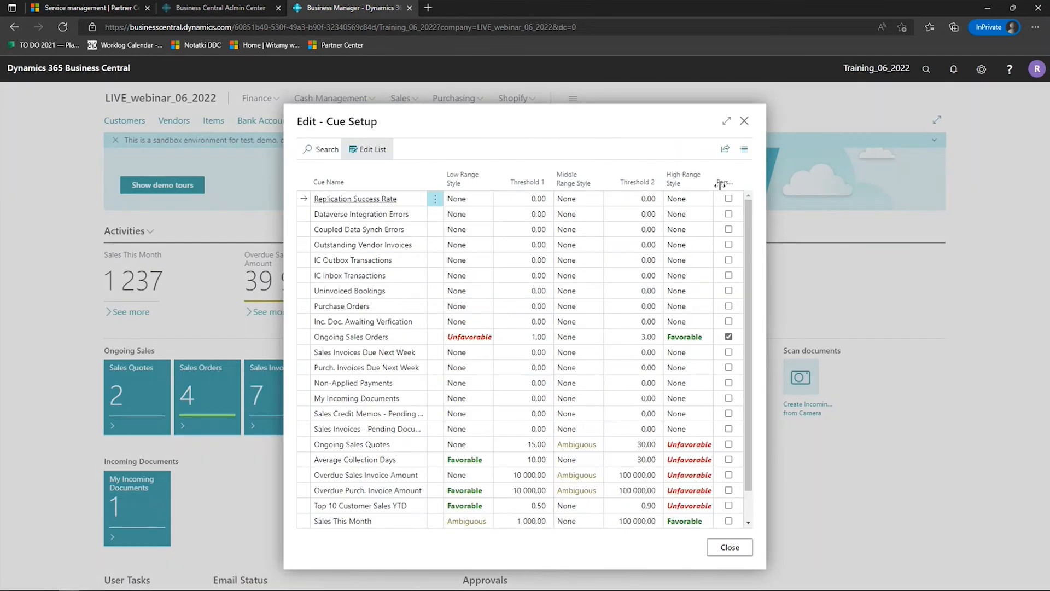
{"action": "left_click", "coordinate": [728, 337]}
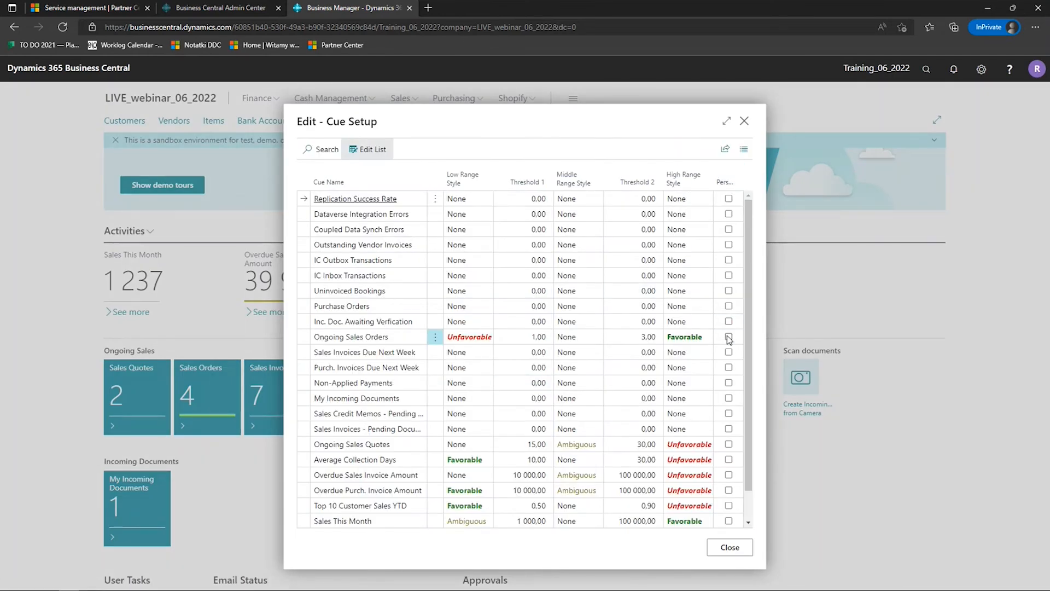
{"action": "left_click", "coordinate": [726, 549]}
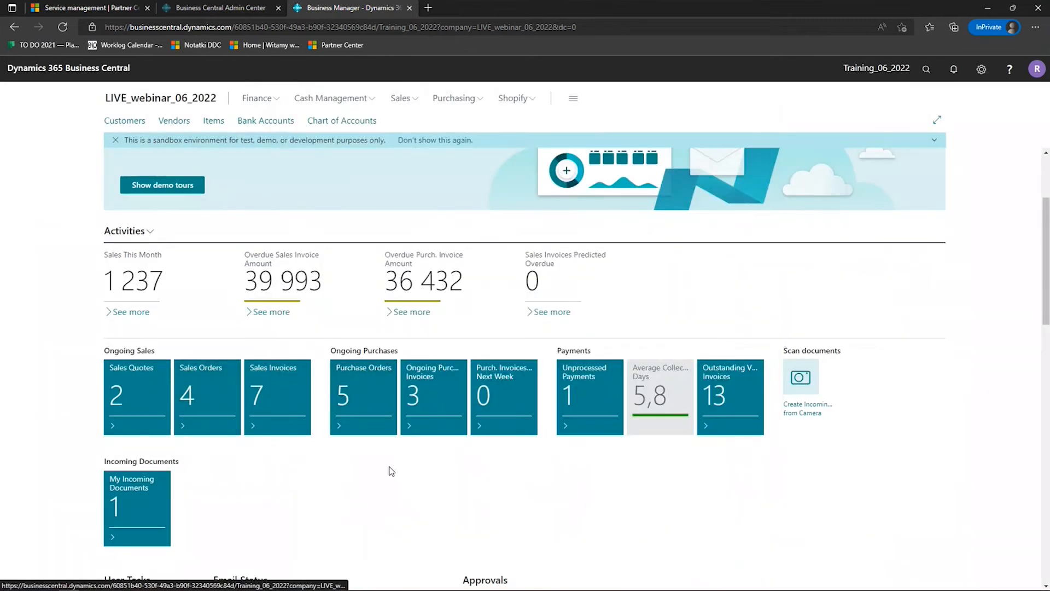
- Look over the home page sections down to Trial Balance and Power BI Reports, and view the options of the Business Performance chart
{"action": "scroll", "coordinate": [389, 469], "scroll_direction": "down", "scroll_amount": 2}
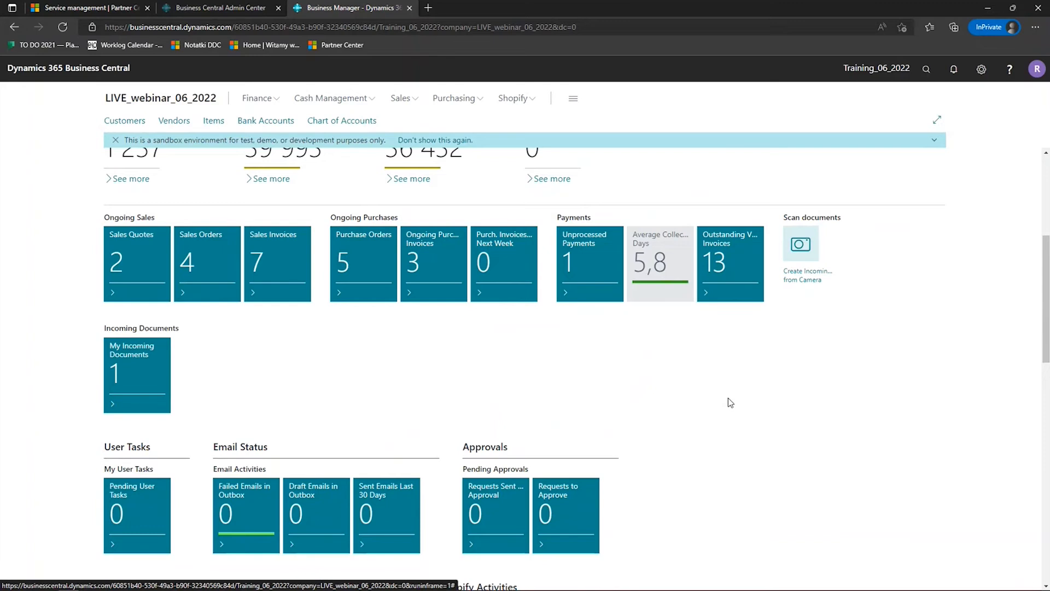
{"action": "scroll", "coordinate": [728, 399], "scroll_direction": "down", "scroll_amount": 1}
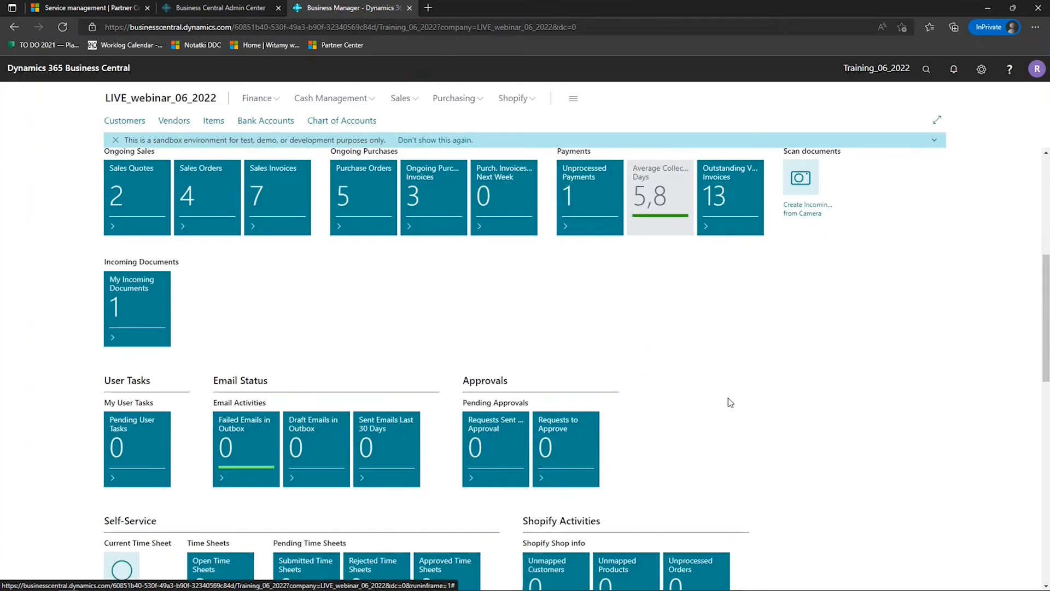
{"action": "scroll", "coordinate": [868, 369], "scroll_direction": "down", "scroll_amount": 6}
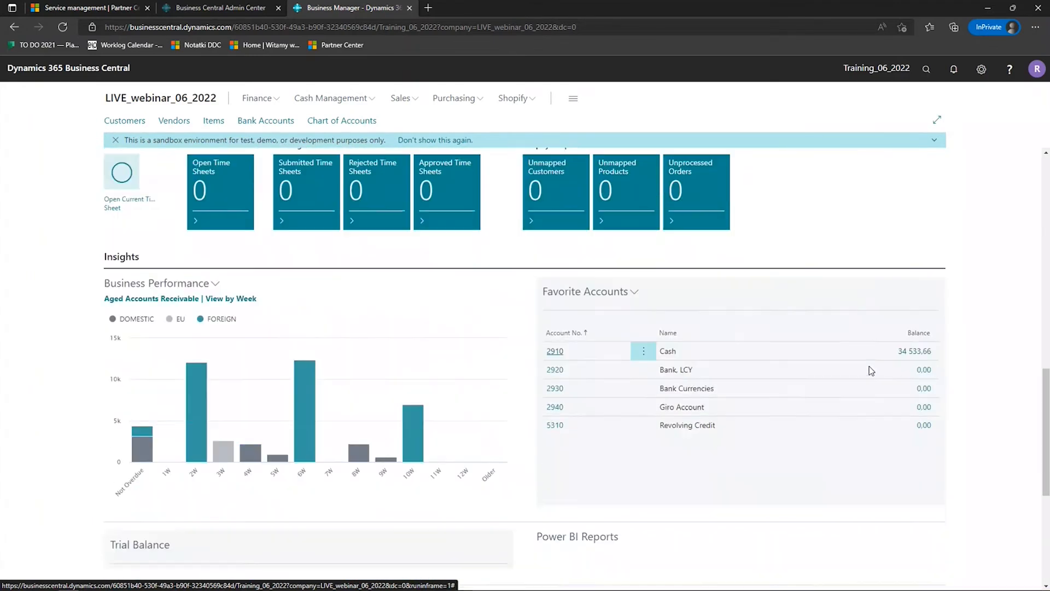
{"action": "scroll", "coordinate": [871, 370], "scroll_direction": "down", "scroll_amount": 1}
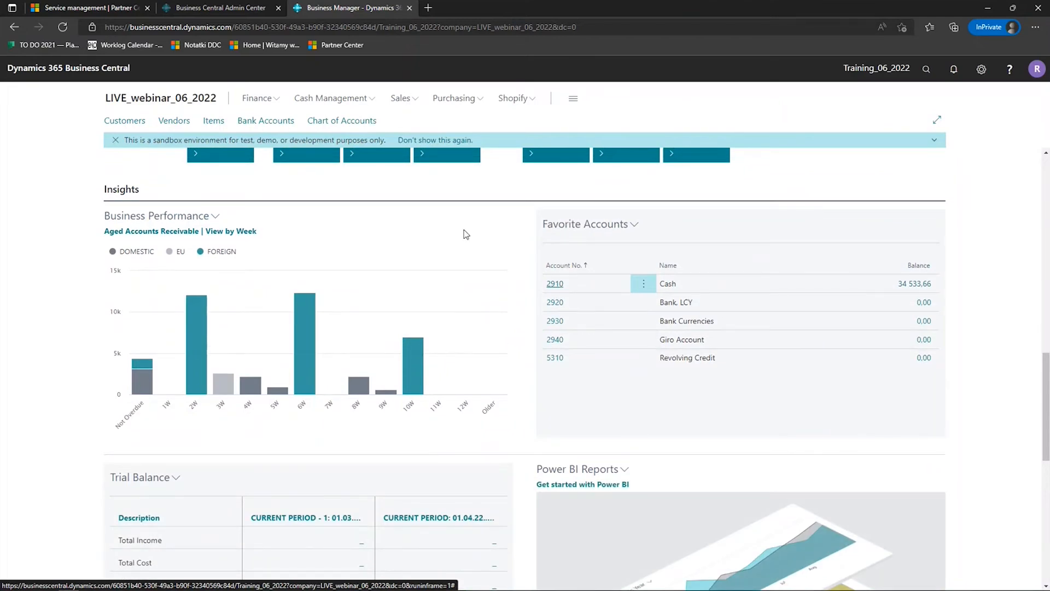
{"action": "scroll", "coordinate": [524, 230], "scroll_direction": "down", "scroll_amount": 1}
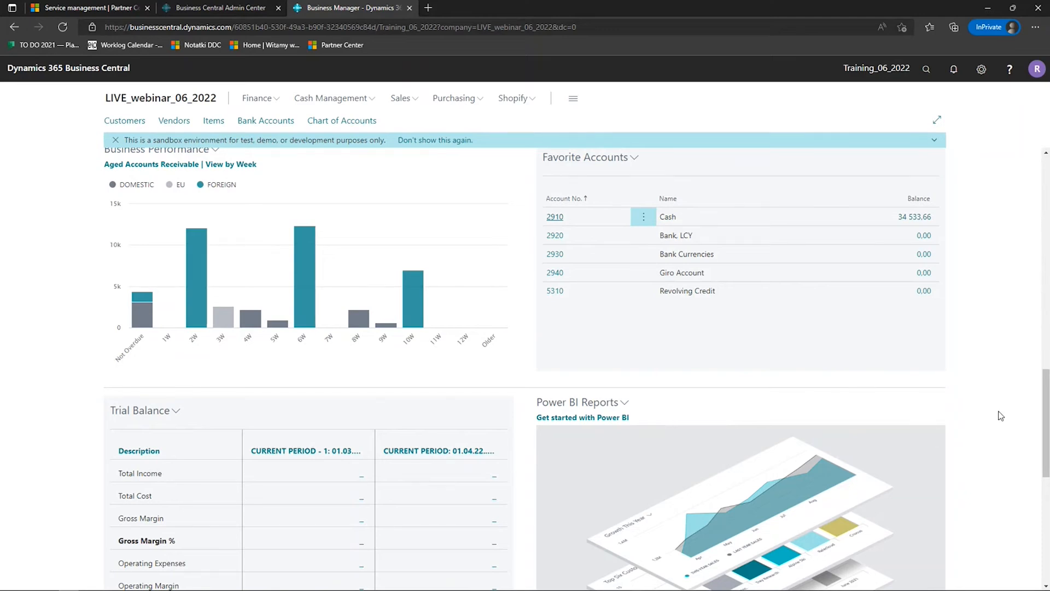
{"action": "scroll", "coordinate": [993, 413], "scroll_direction": "down", "scroll_amount": 2}
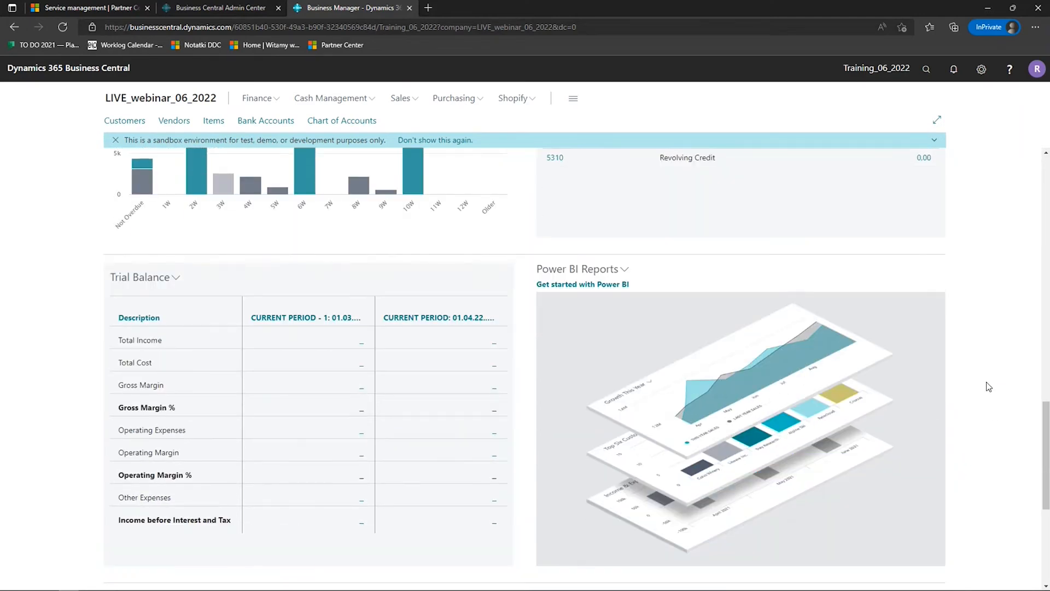
{"action": "scroll", "coordinate": [987, 387], "scroll_direction": "up", "scroll_amount": 4}
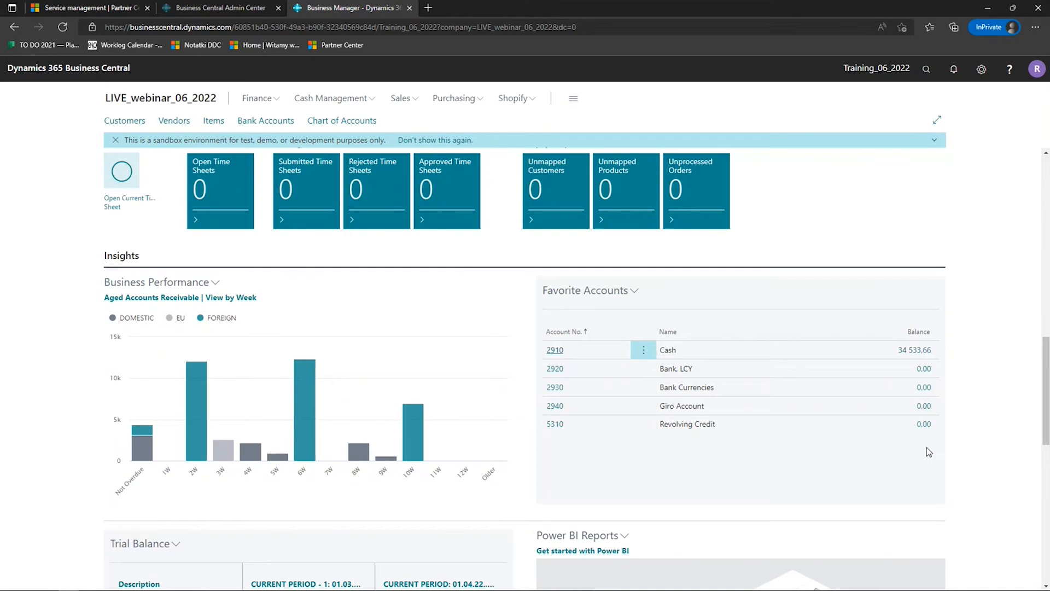
{"action": "left_click", "coordinate": [216, 285]}
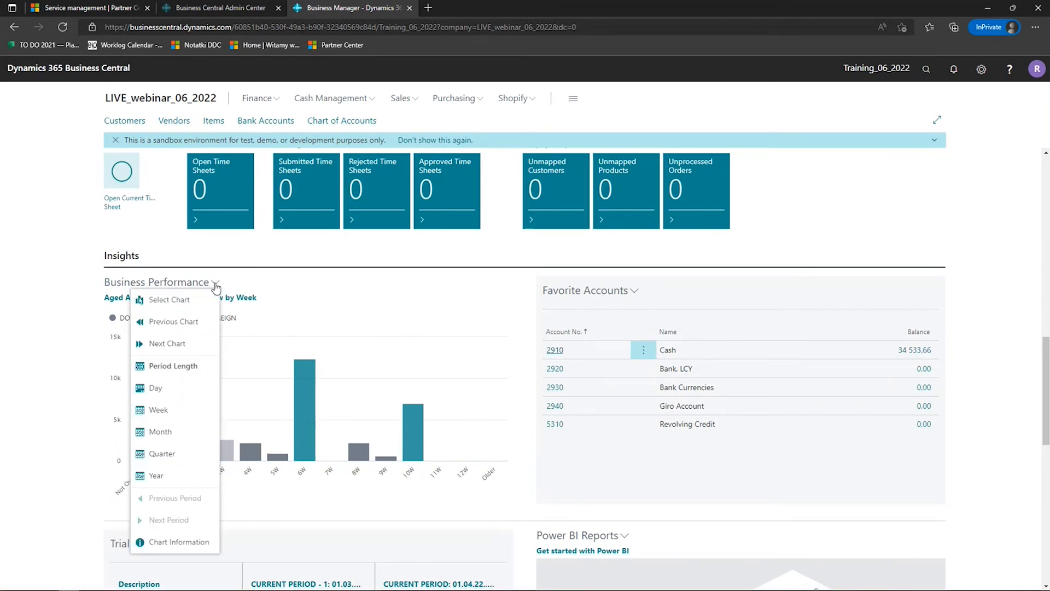
{"action": "left_click", "coordinate": [29, 366]}
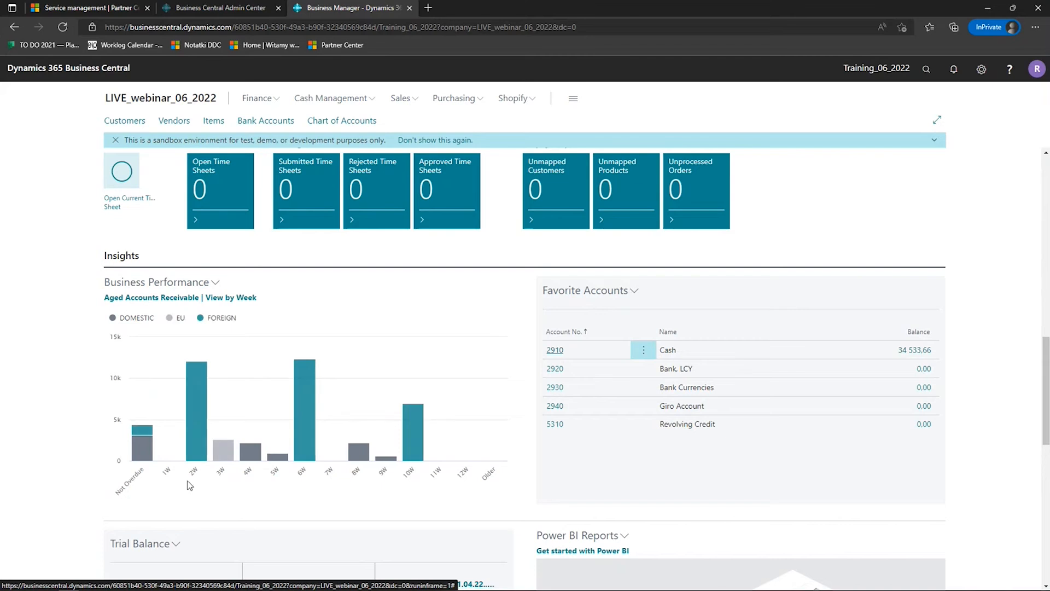
- Inspect the Business Performance bars and view the customer ledger entries behind the 10W and 6W overdue bars, returning to the home page each time
{"action": "mouse_move", "coordinate": [147, 446]}
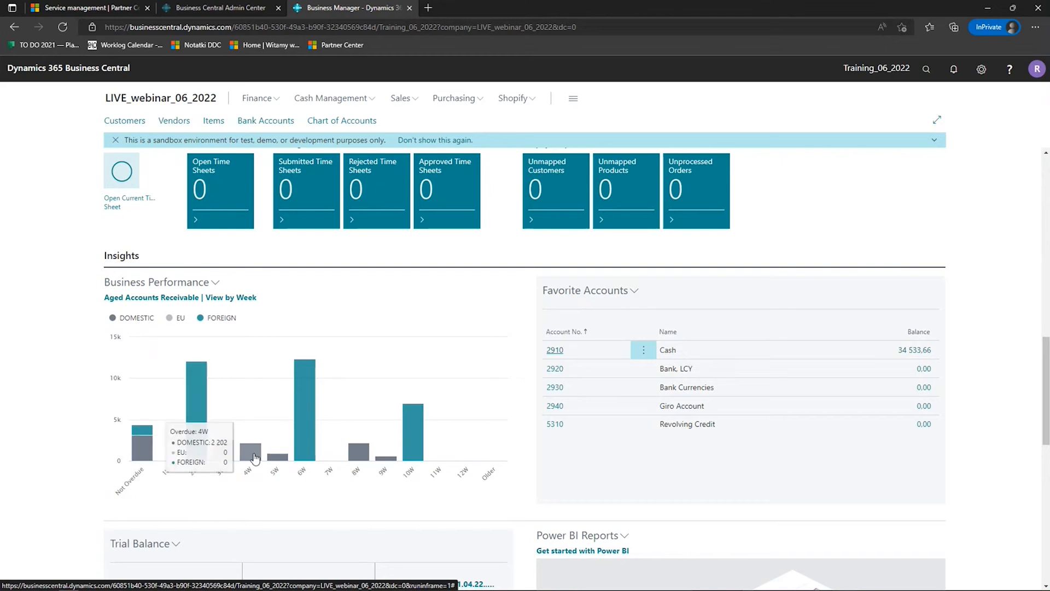
{"action": "mouse_move", "coordinate": [298, 449]}
{"action": "mouse_move", "coordinate": [419, 434]}
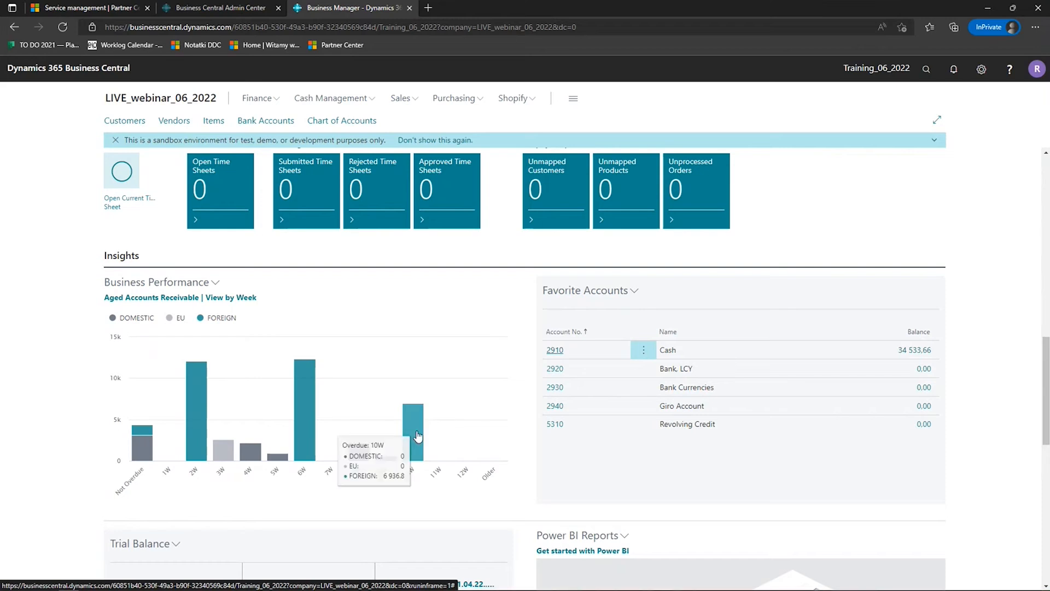
{"action": "left_click", "coordinate": [417, 434]}
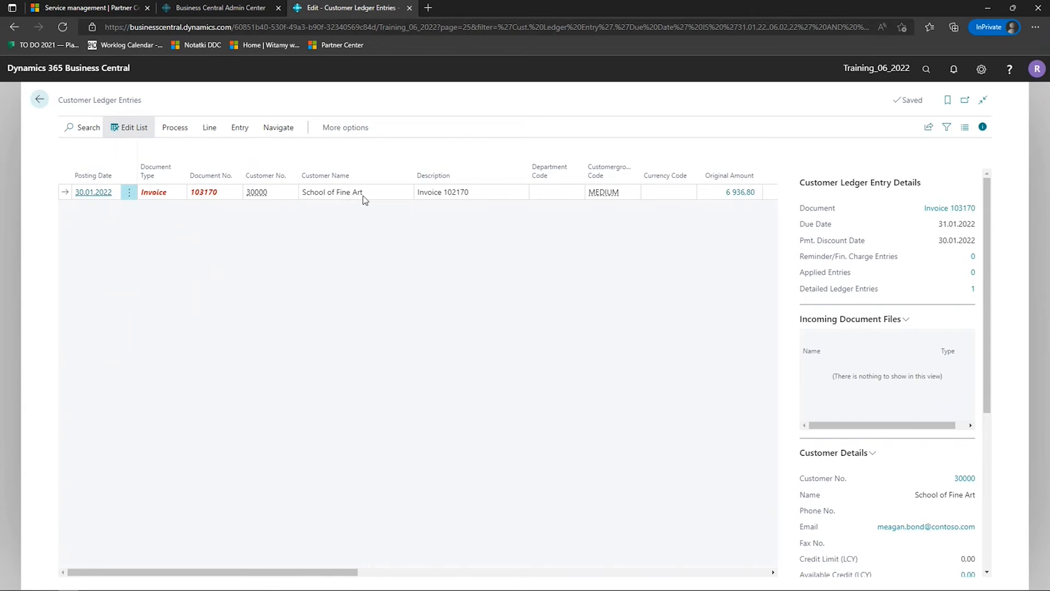
{"action": "left_click", "coordinate": [40, 93]}
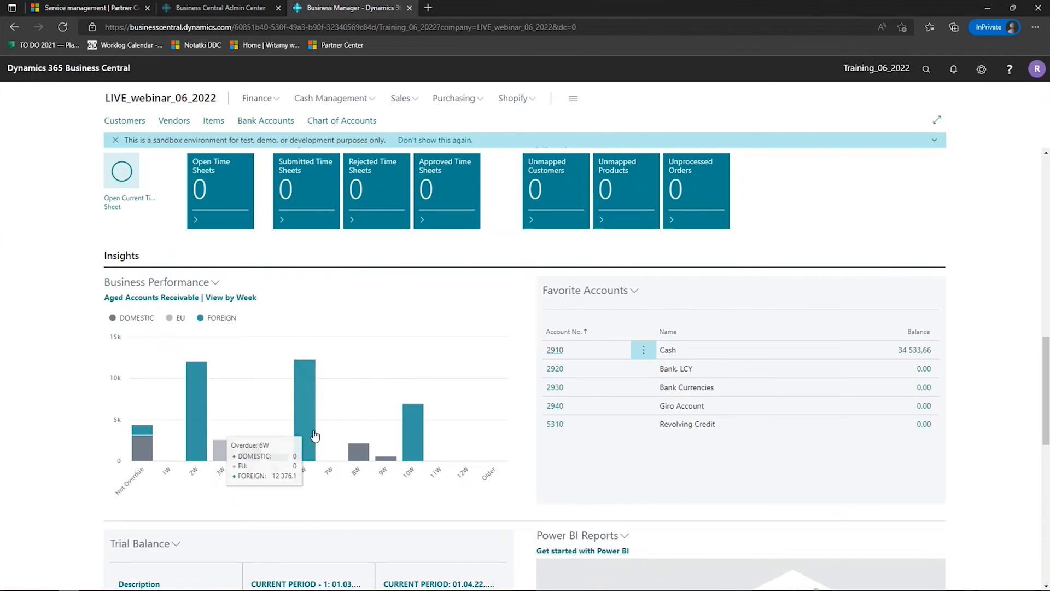
{"action": "left_click", "coordinate": [301, 426]}
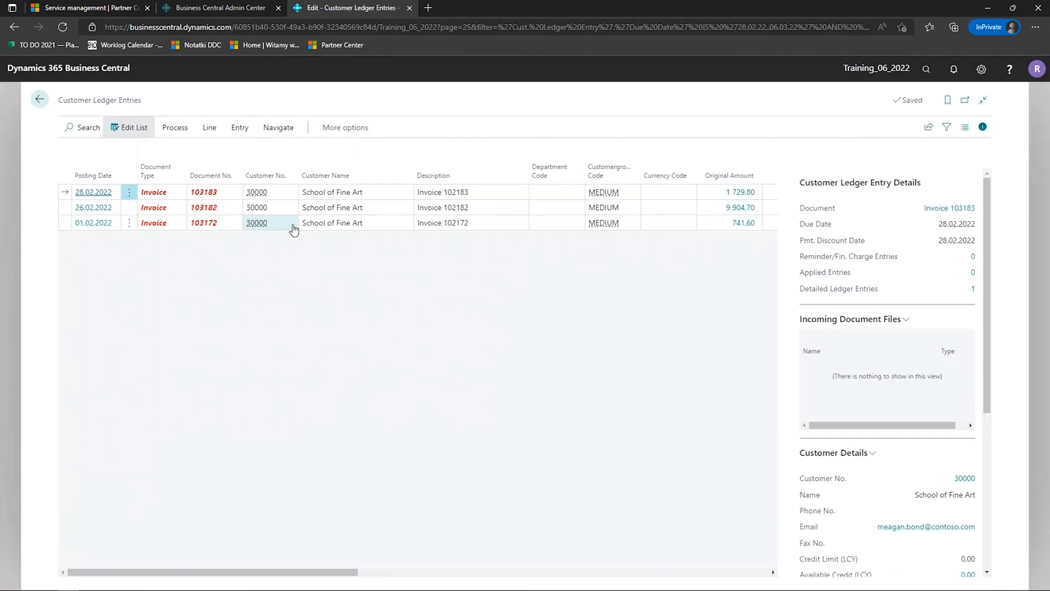
{"action": "left_click", "coordinate": [39, 100]}
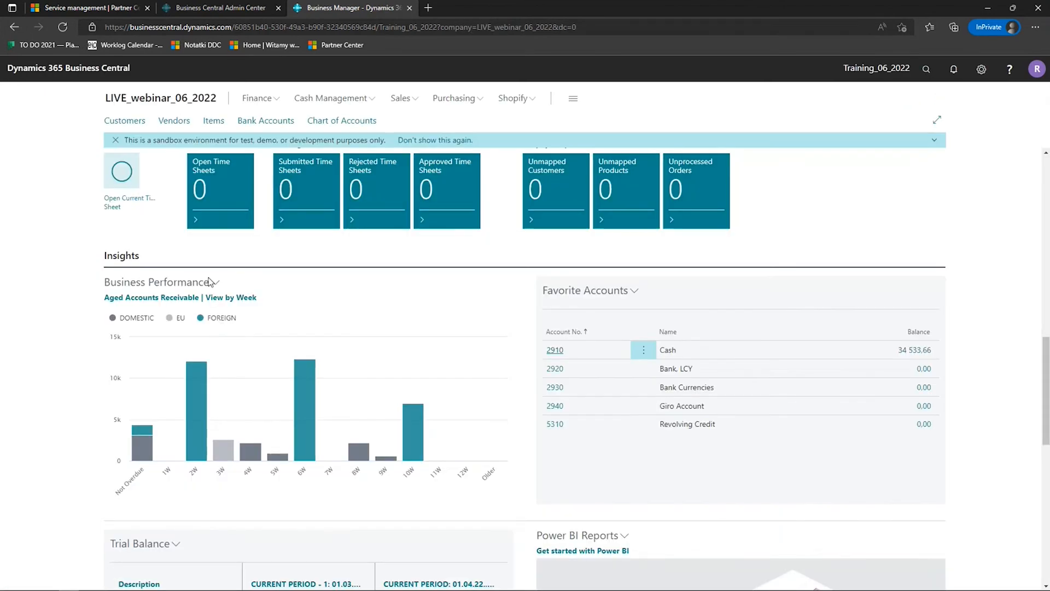
- Switch the Business Performance chart to the previous chart and return to Aged Accounts Receivable
{"action": "left_click", "coordinate": [213, 282]}
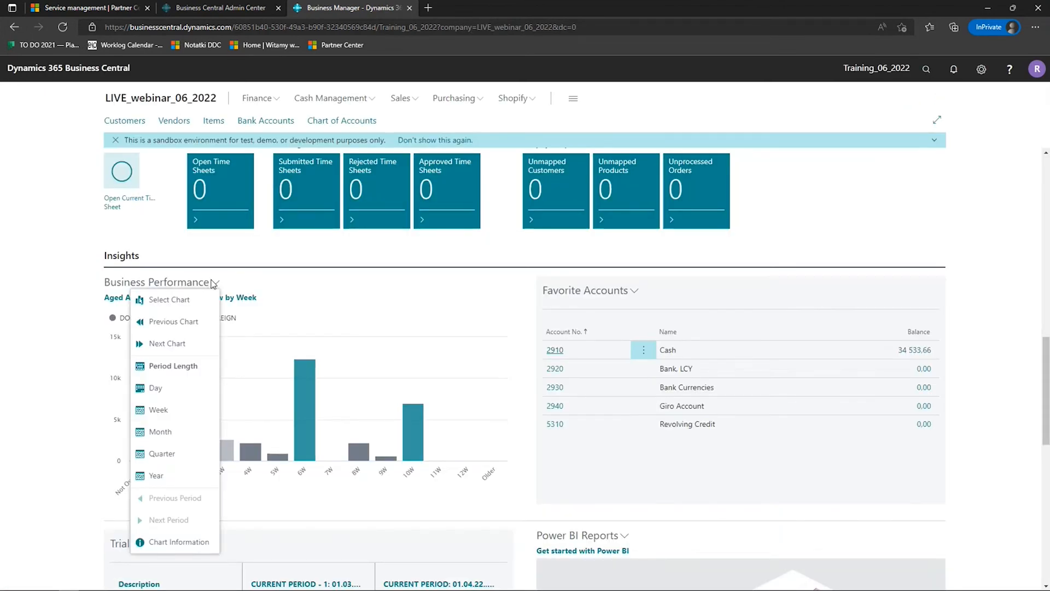
{"action": "left_click", "coordinate": [192, 321]}
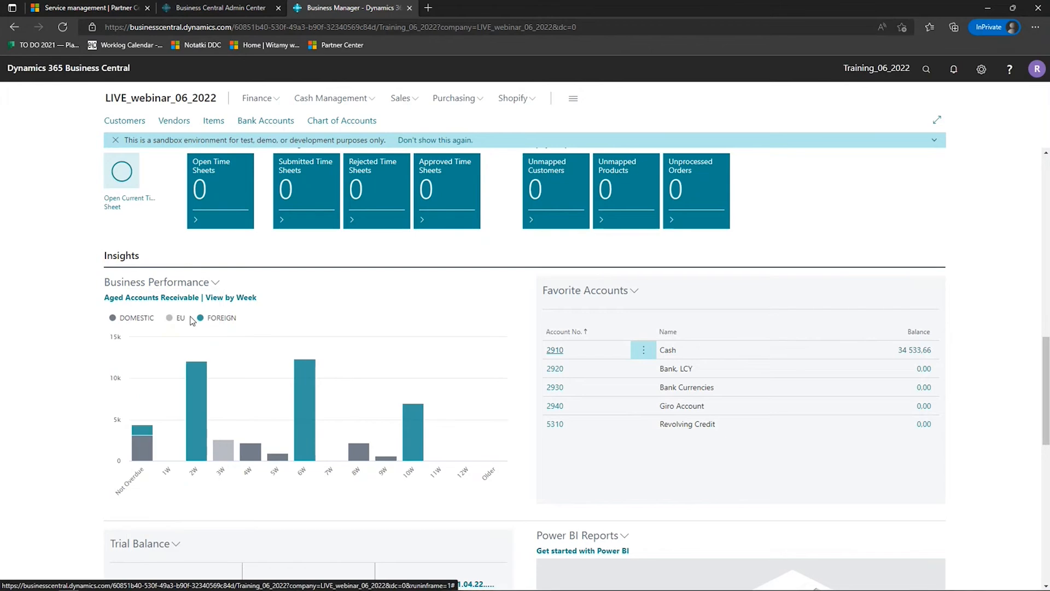
{"action": "left_click", "coordinate": [215, 282]}
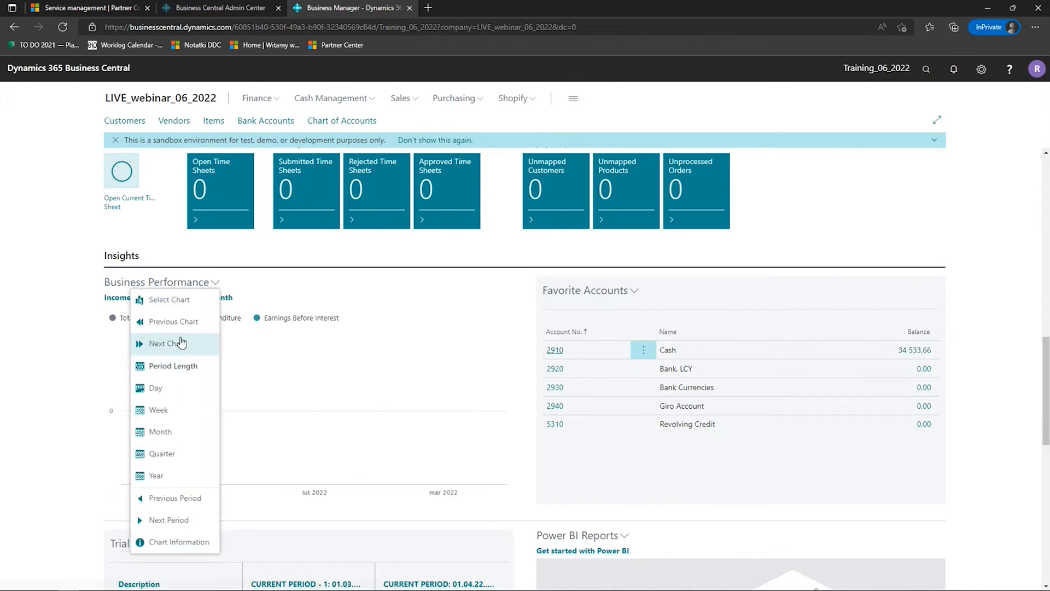
{"action": "left_click", "coordinate": [181, 343]}
- Select Top Five Customers by Sales Value from the key performance indicators as the Business Performance chart
{"action": "left_click", "coordinate": [215, 282]}
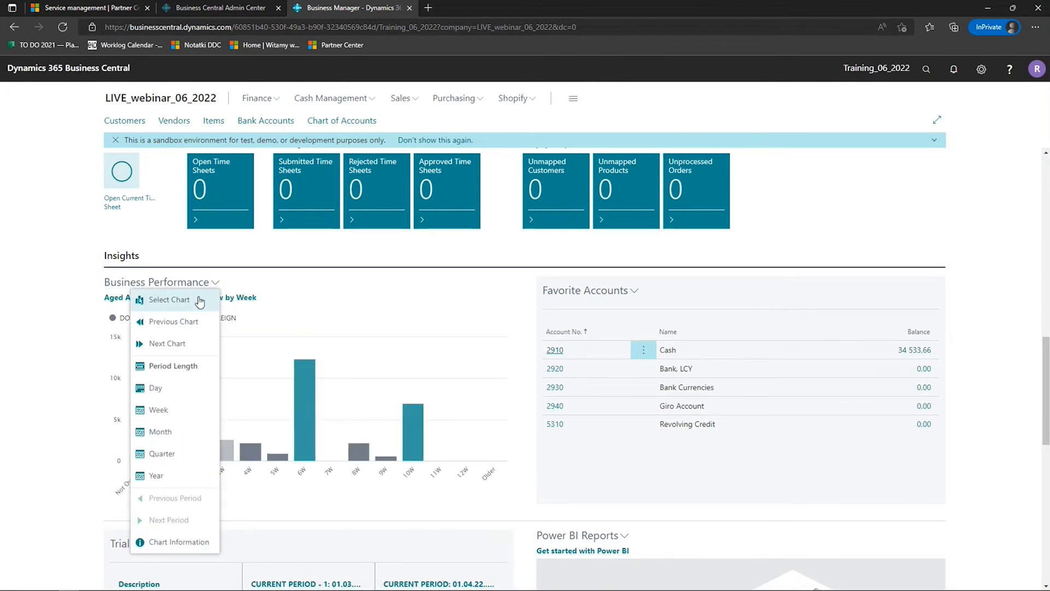
{"action": "left_click", "coordinate": [199, 300]}
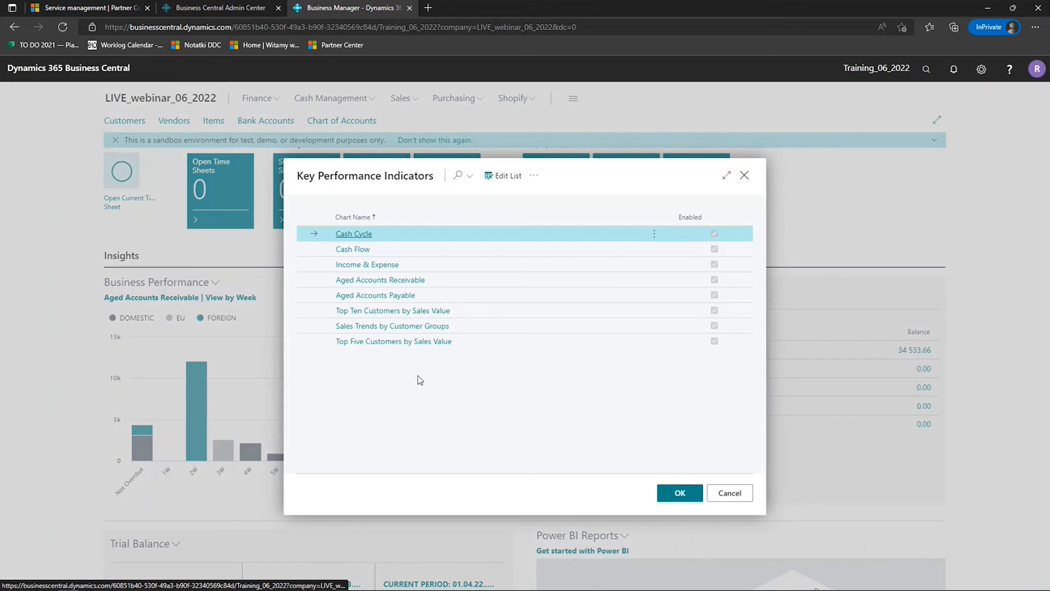
{"action": "left_click", "coordinate": [426, 342]}
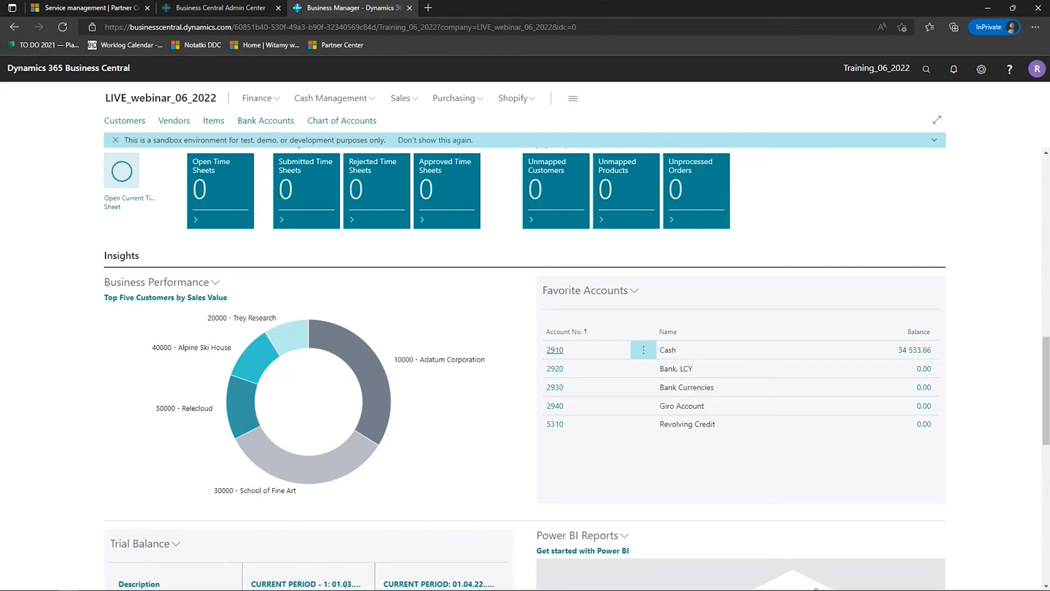
{"action": "scroll", "coordinate": [972, 366], "scroll_direction": "up", "scroll_amount": 10}
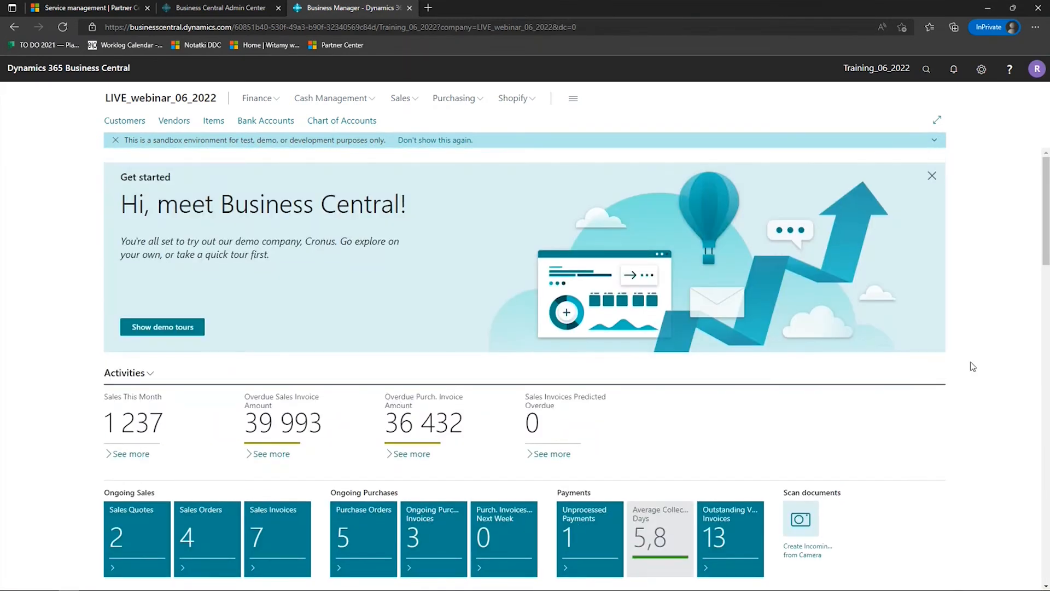
{"action": "left_click", "coordinate": [927, 75]}
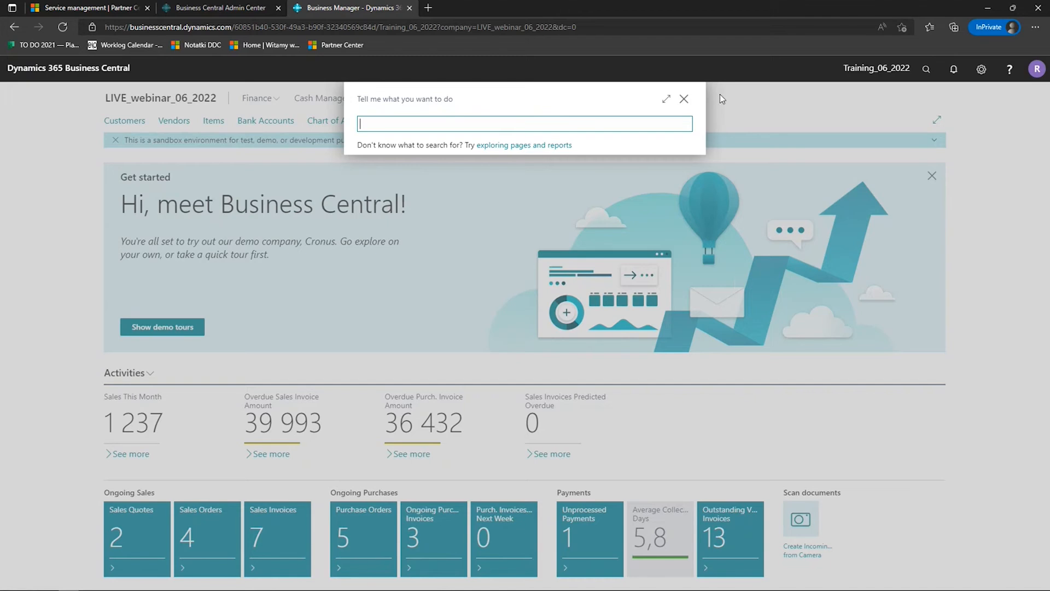
{"action": "left_click", "coordinate": [684, 99]}
{"action": "scroll", "coordinate": [1007, 277], "scroll_direction": "down", "scroll_amount": 10}
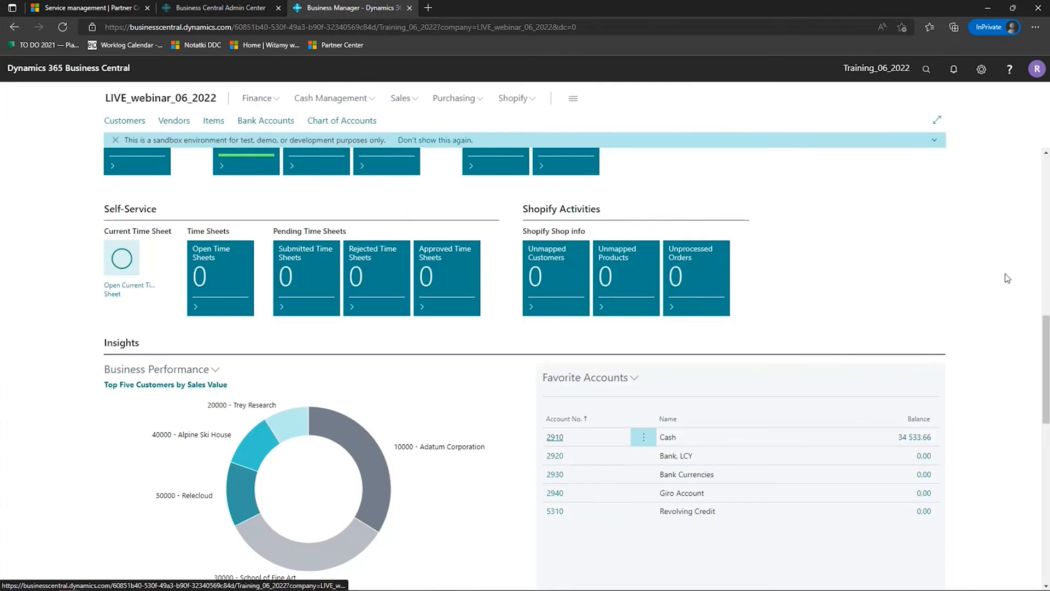
{"action": "scroll", "coordinate": [1007, 278], "scroll_direction": "up", "scroll_amount": 10}
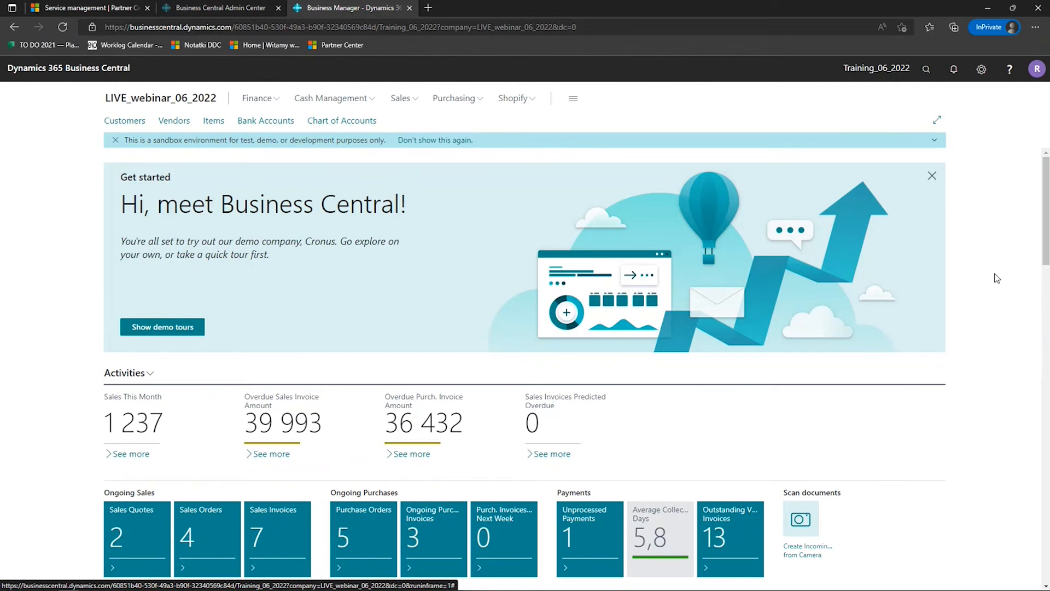
- Search Tell Me for pages with the abbreviated terms "pu in", "p i" and "pu in" again
{"action": "key", "text": "alt+q"}
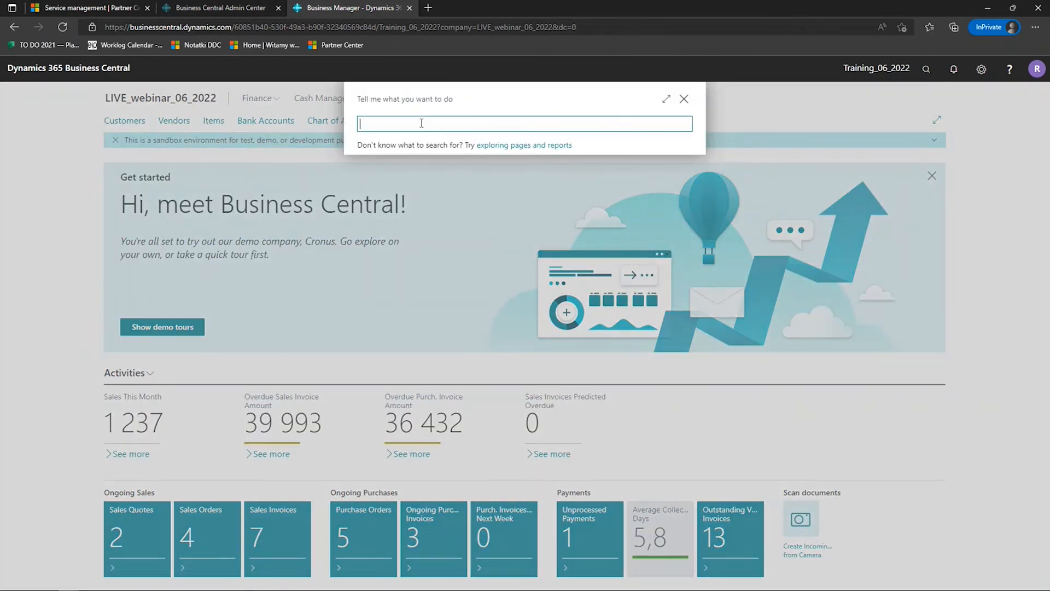
{"action": "type", "text": "pu in"}
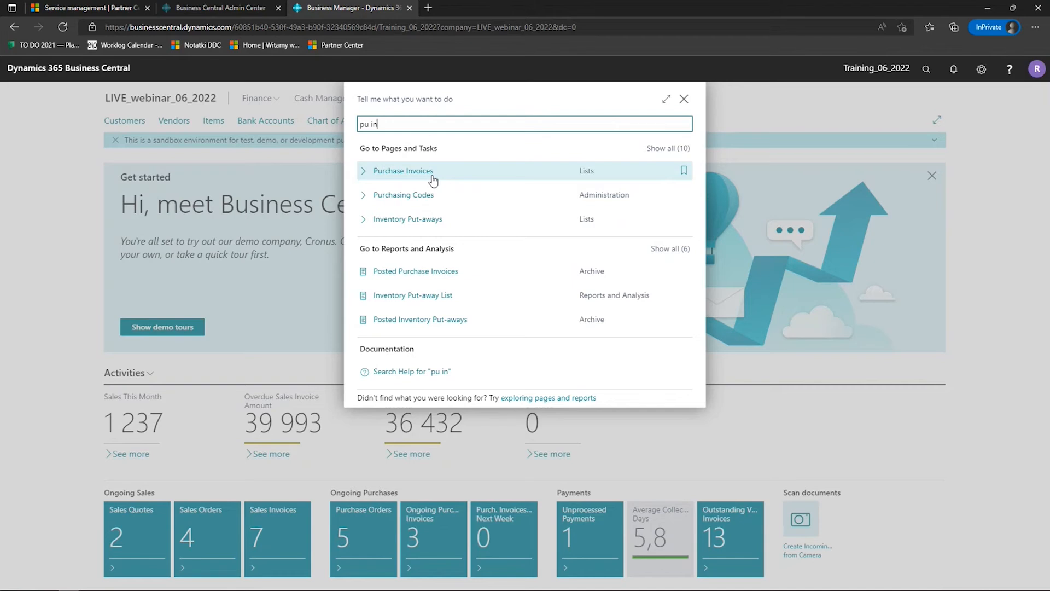
{"action": "key", "text": "BackSpace"}
{"action": "key", "text": "BackSpace"}
{"action": "key", "text": "BackSpace"}
{"action": "type", "text": "i"}
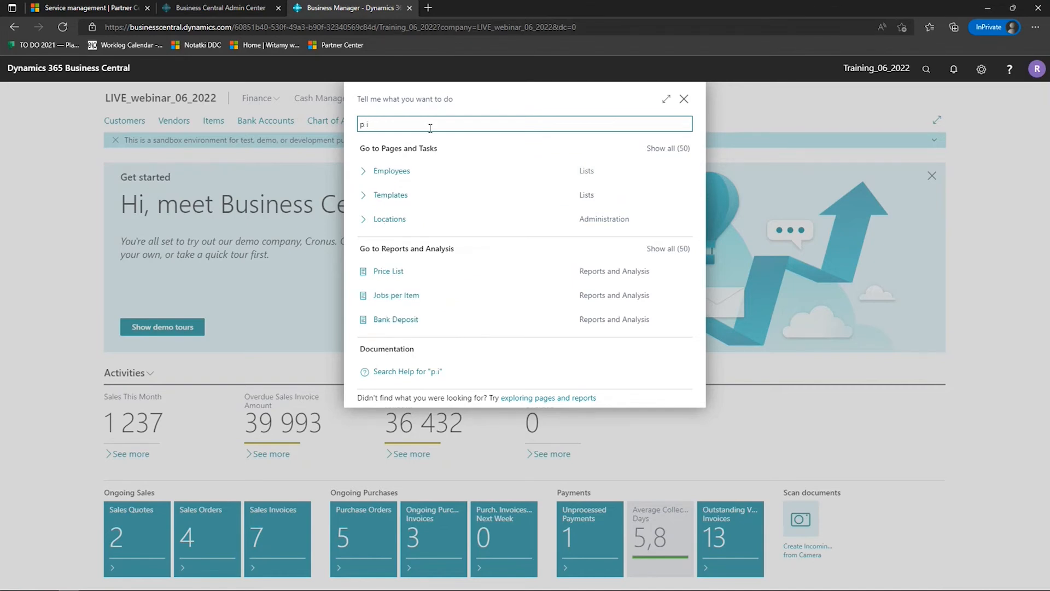
{"action": "key", "text": "BackSpace"}
{"action": "key", "text": "BackSpace"}
{"action": "type", "text": "u in"}
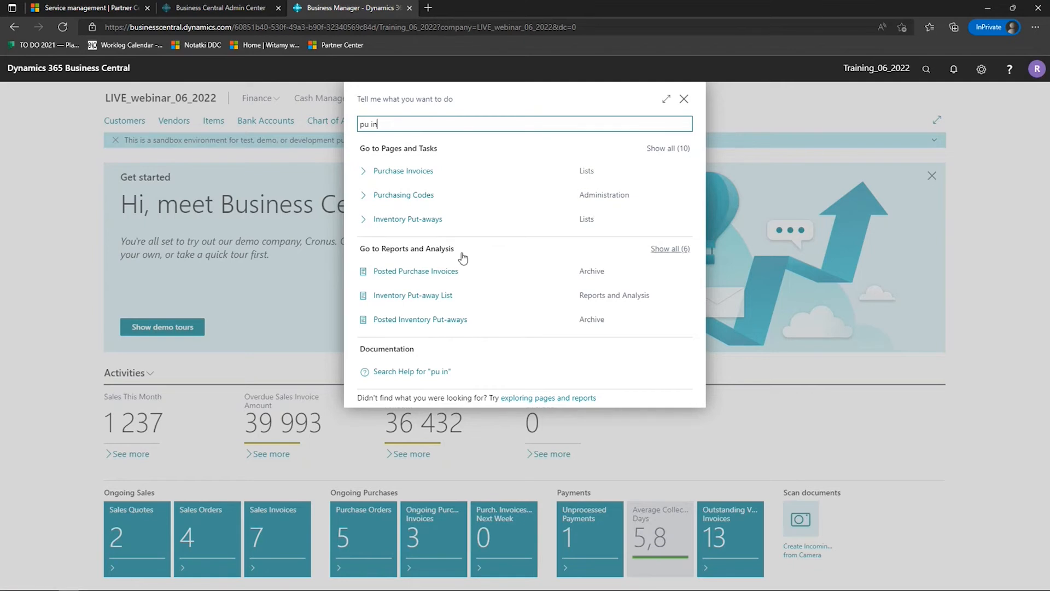
- Replace the search term with "product", and remove and re-add the bookmark on the Items page
{"action": "key", "text": "shift+Left"}
{"action": "key", "text": "shift+Left"}
{"action": "key", "text": "shift+Left"}
{"action": "key", "text": "shift+Left"}
{"action": "key", "text": "shift+Left"}
{"action": "key", "text": "BackSpace"}
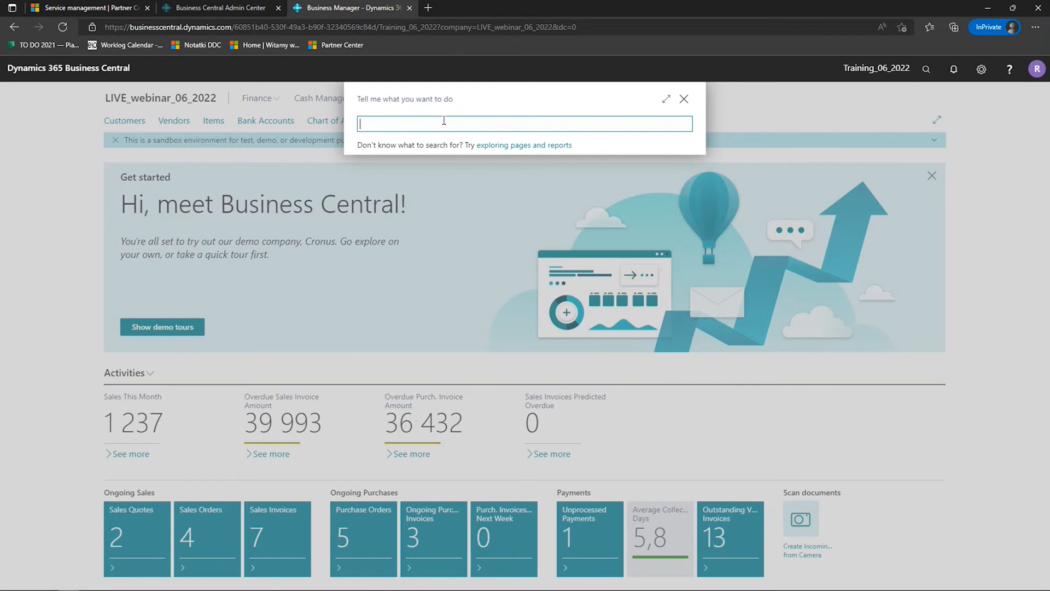
{"action": "type", "text": "product"}
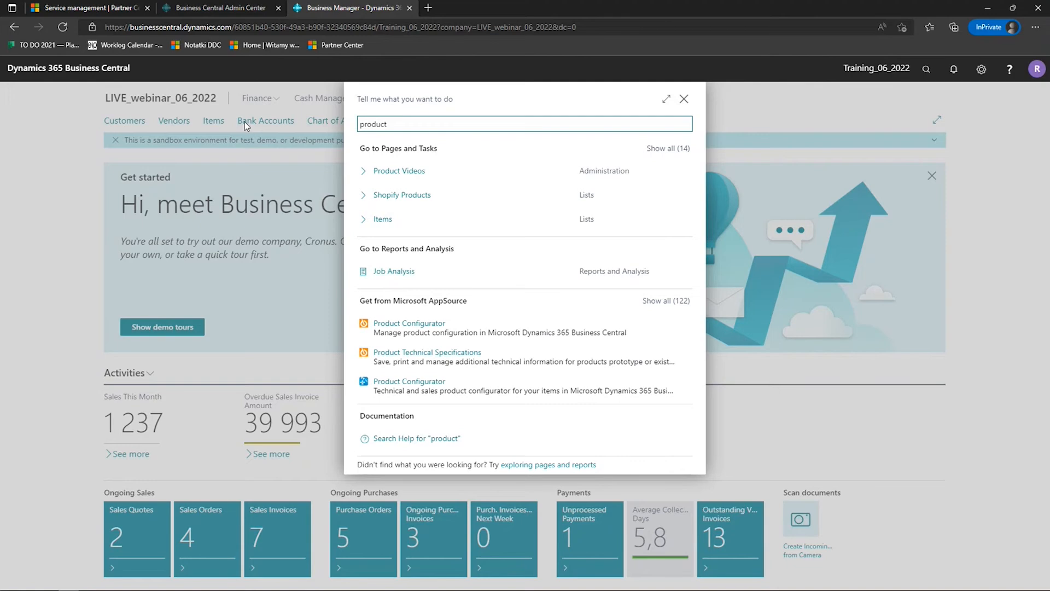
{"action": "left_click", "coordinate": [684, 219]}
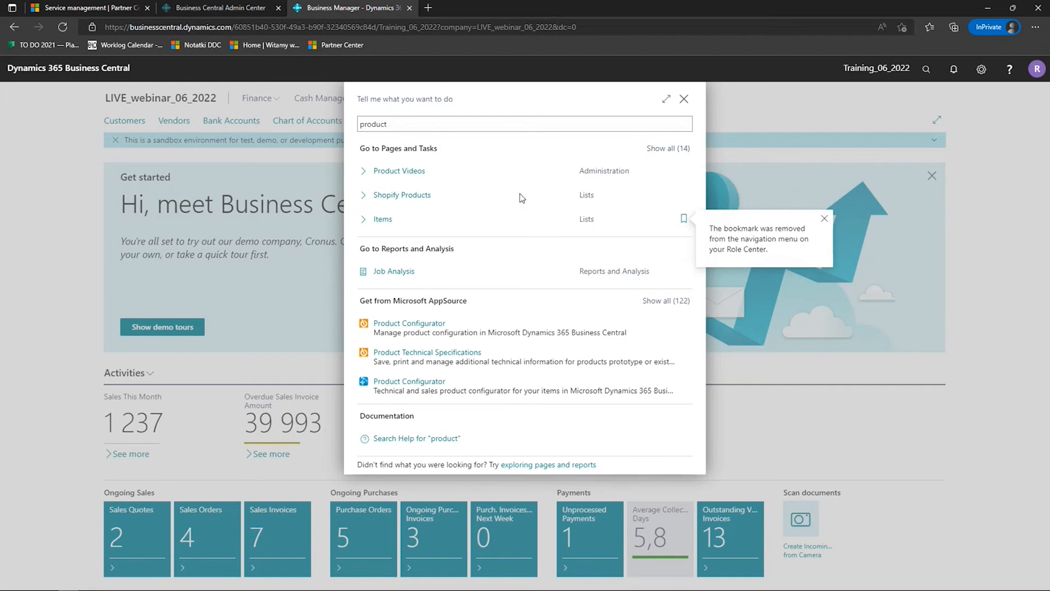
{"action": "left_click", "coordinate": [684, 220]}
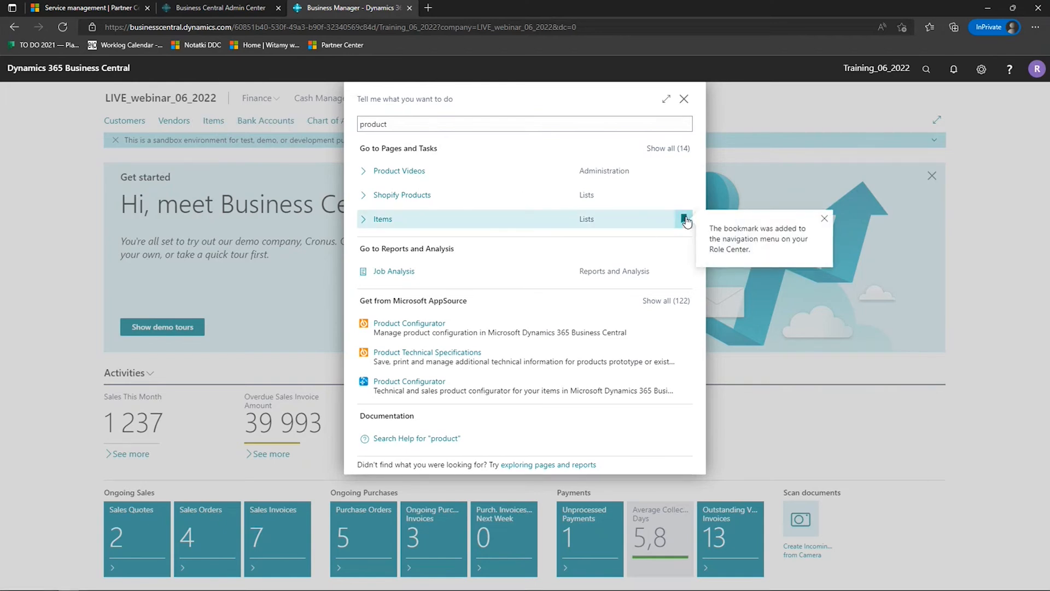
- Search Tell Me for "project" and the misspelled term "bendors", and close the search
{"action": "left_click", "coordinate": [454, 119]}
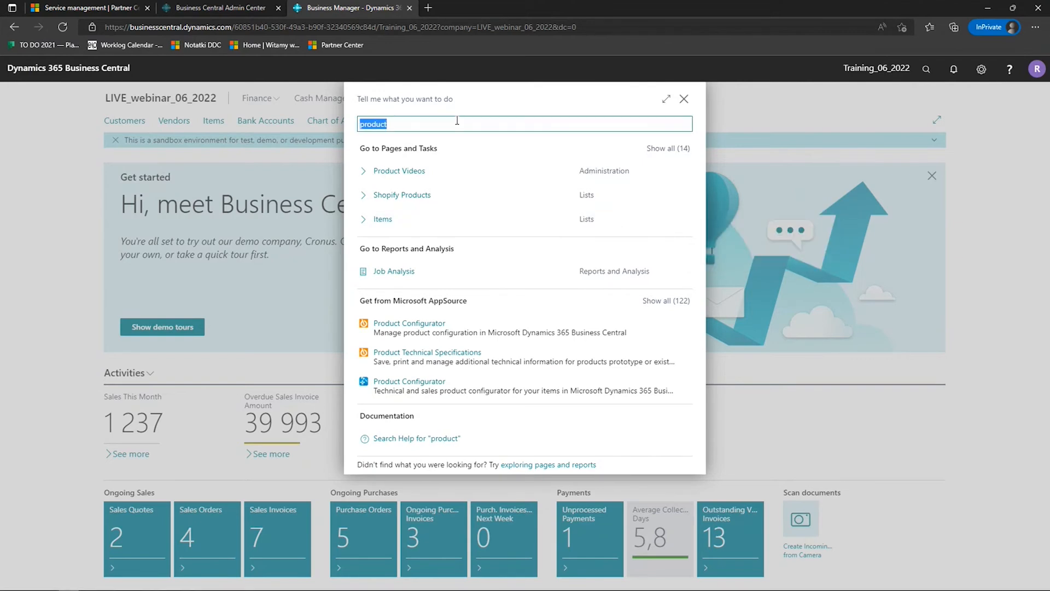
{"action": "key", "text": "BackSpace"}
{"action": "type", "text": "project"}
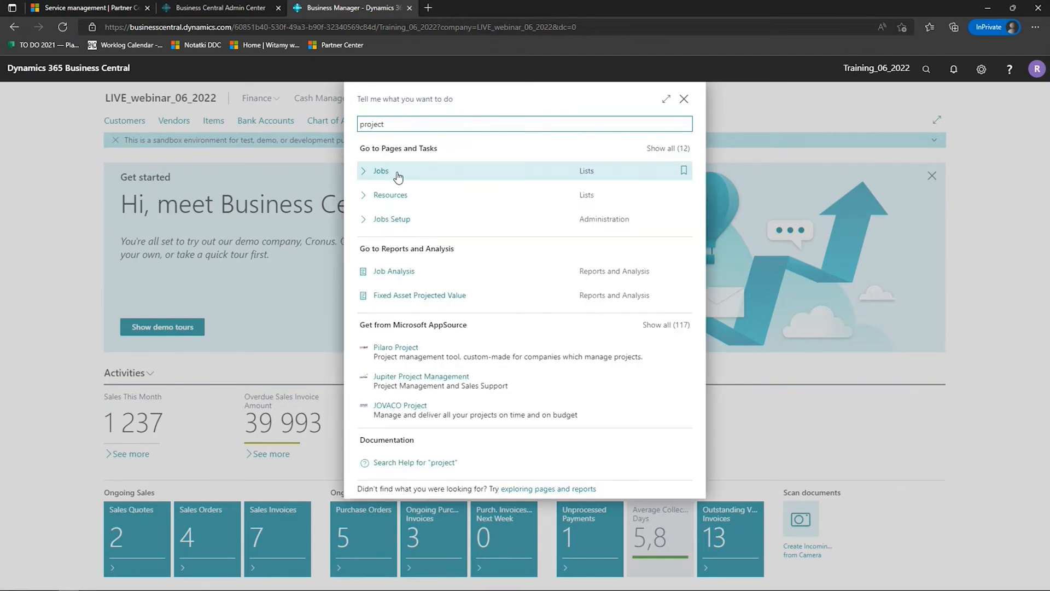
{"action": "double_click", "coordinate": [412, 125]}
{"action": "type", "text": "bendor"}
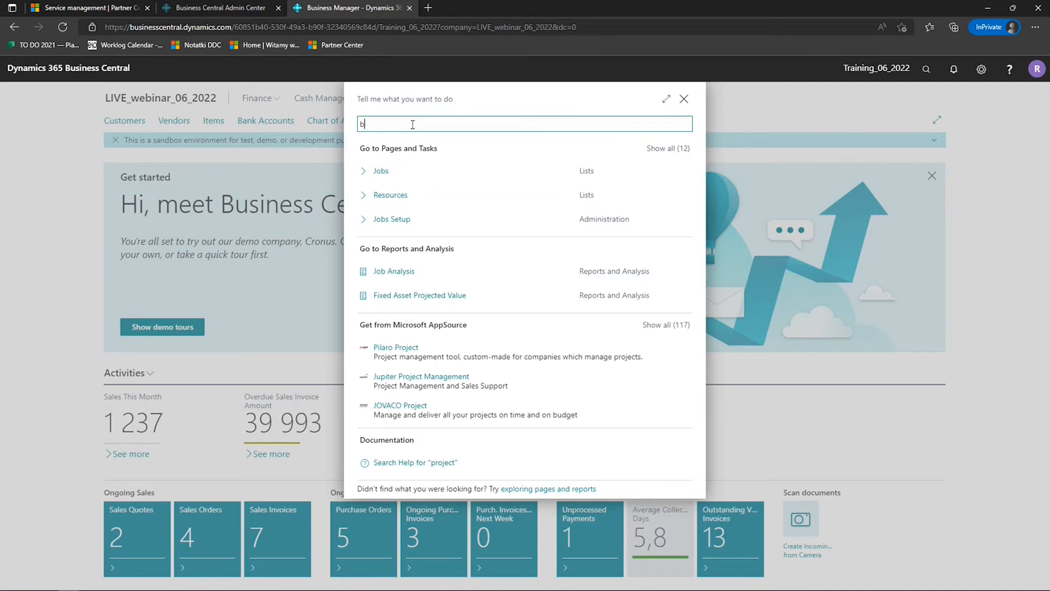
{"action": "type", "text": "s"}
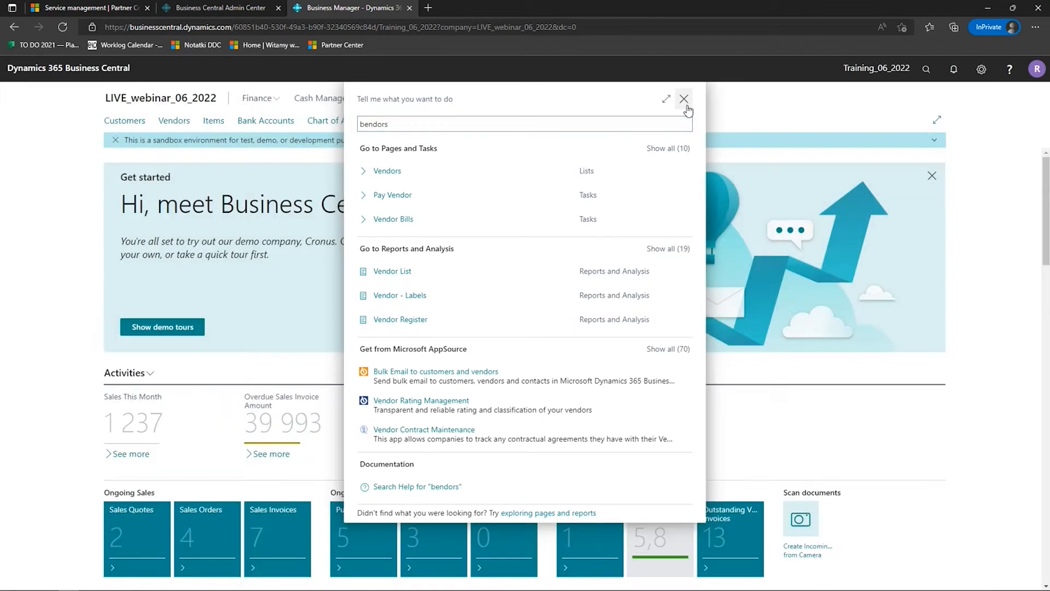
{"action": "left_click", "coordinate": [684, 99]}
- Open the Chart of Accounts and search Tell Me for "ledger" from that page
{"action": "scroll", "coordinate": [689, 104], "scroll_direction": "down", "scroll_amount": 7}
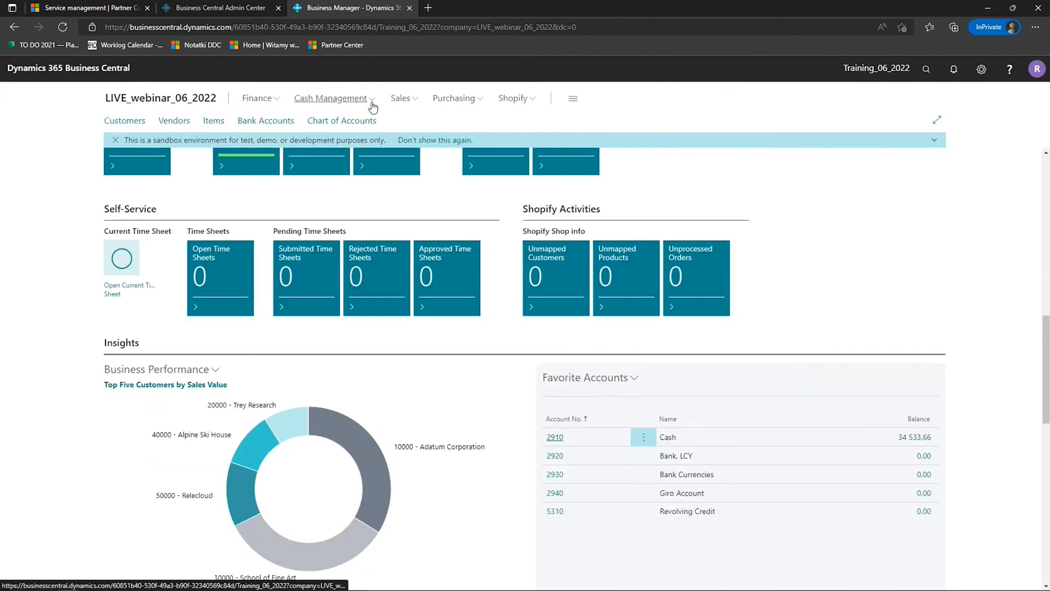
{"action": "left_click", "coordinate": [352, 121]}
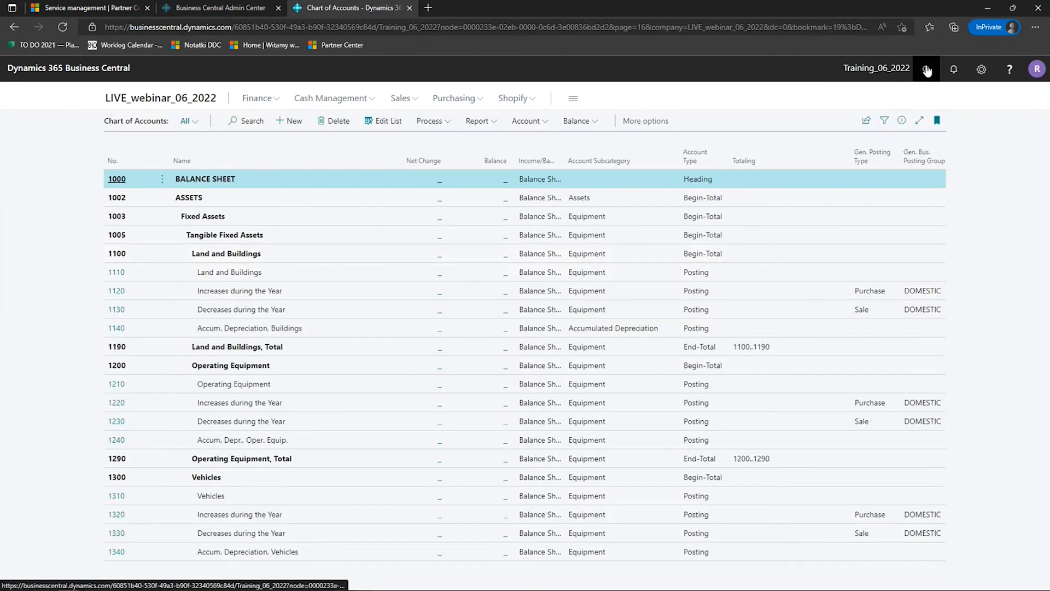
{"action": "left_click", "coordinate": [927, 70]}
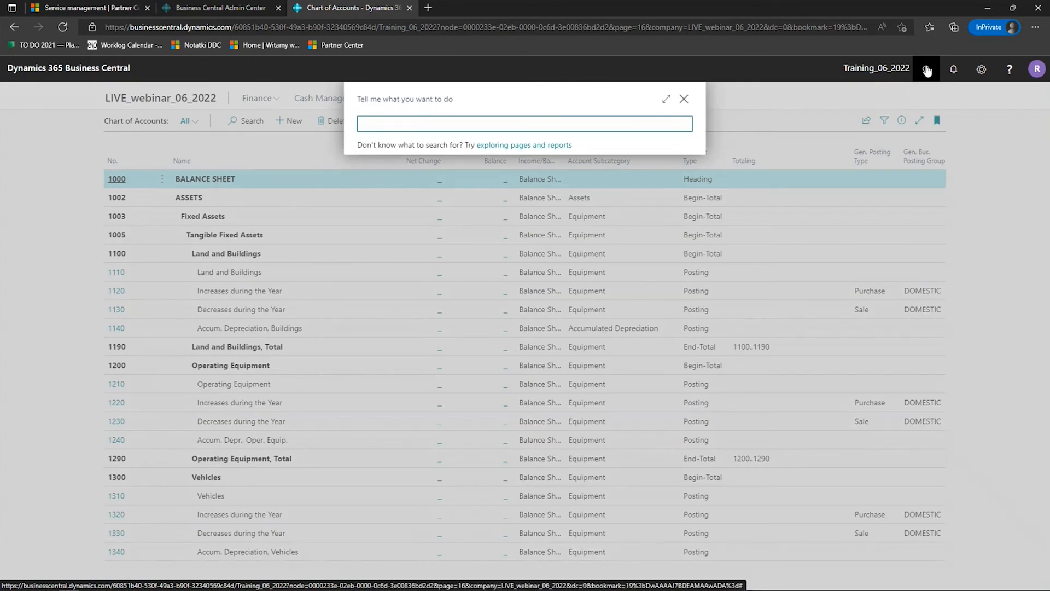
{"action": "type", "text": "ledger"}
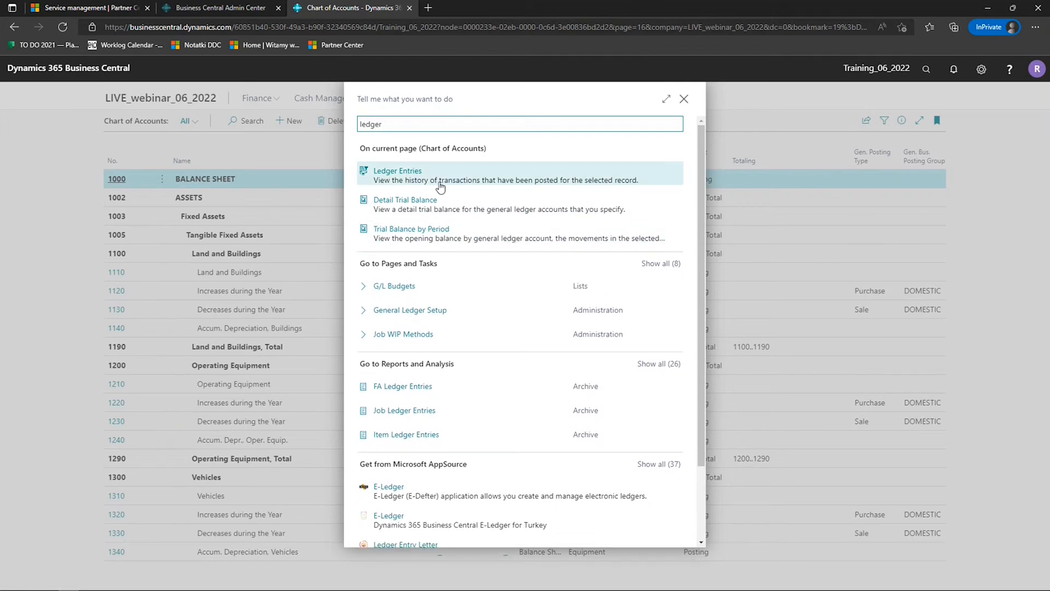
- Expand all AppSource results for "ledger", try to open Advanced General Ledger for Italy, and close its page
{"action": "scroll", "coordinate": [501, 250], "scroll_direction": "down", "scroll_amount": 2}
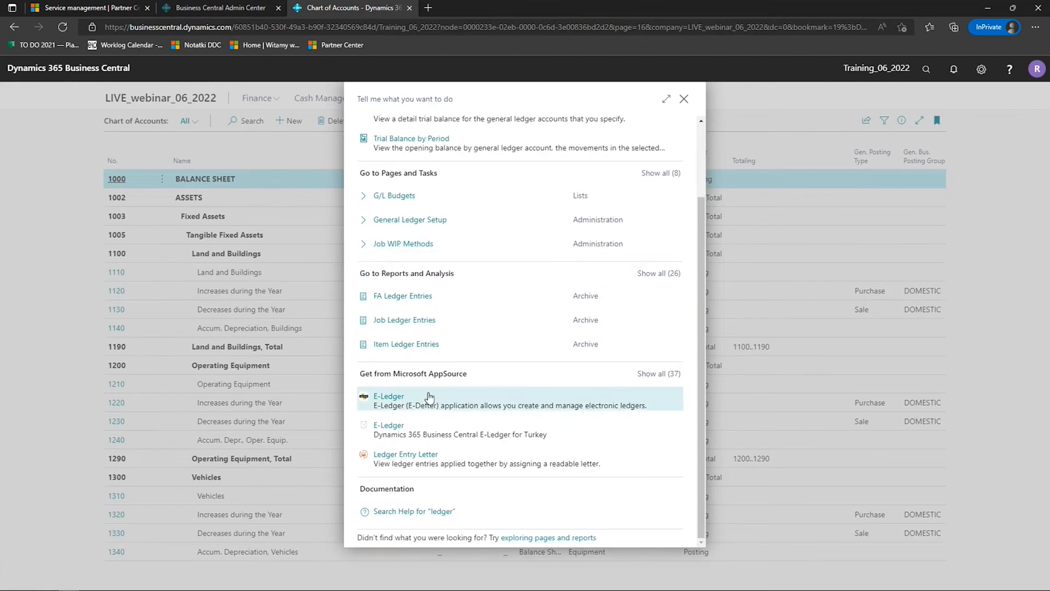
{"action": "left_click", "coordinate": [658, 374]}
{"action": "scroll", "coordinate": [660, 376], "scroll_direction": "down", "scroll_amount": 5}
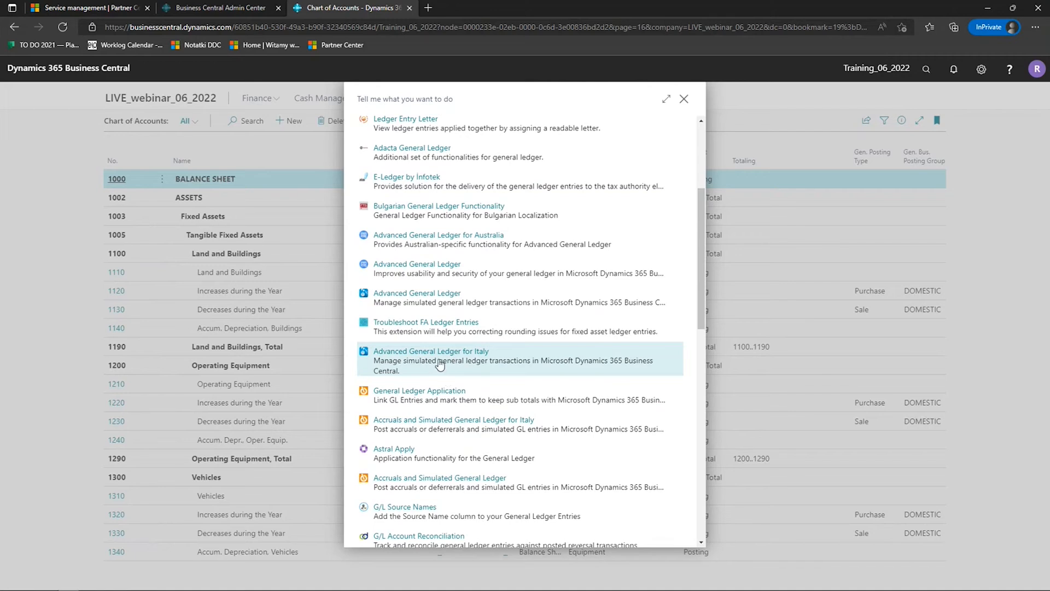
{"action": "left_click", "coordinate": [465, 353]}
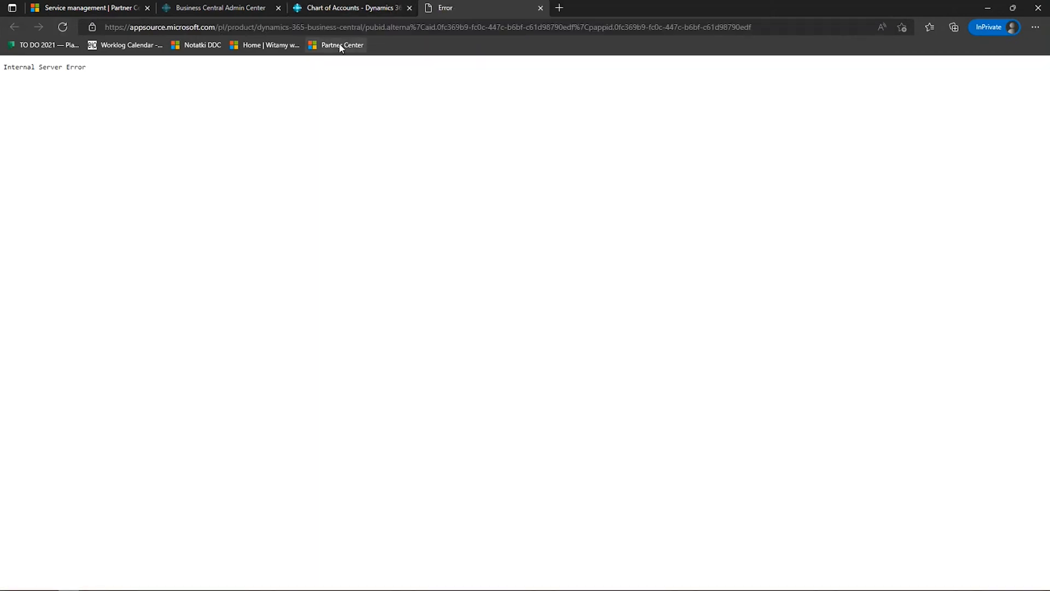
{"action": "left_click", "coordinate": [541, 8]}
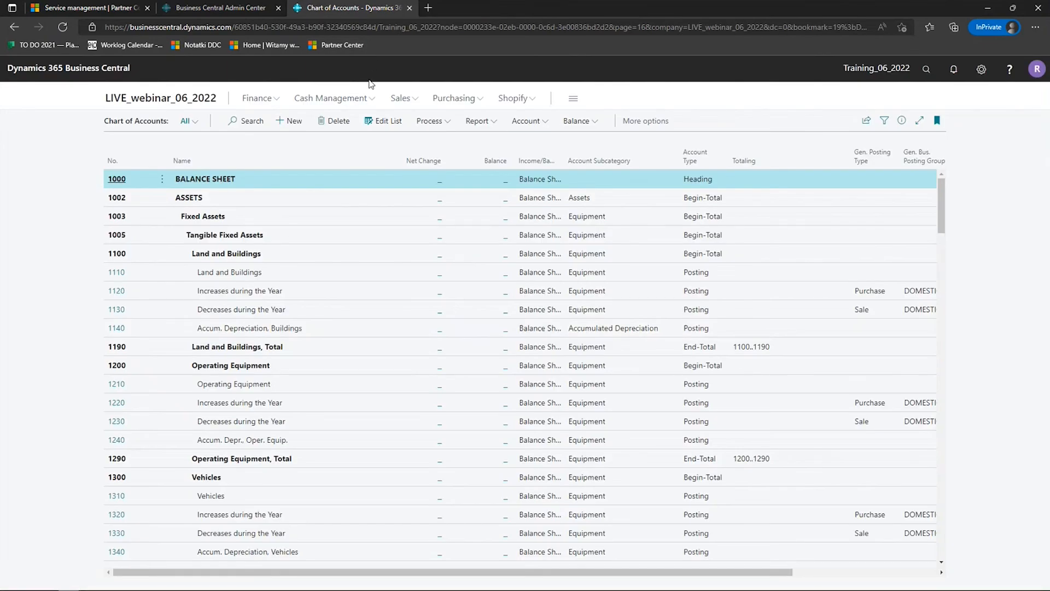
- Search for "ledger" again, expand the AppSource results, open Advanced General Ledger for Italy, and look over its page
{"action": "left_click", "coordinate": [926, 71]}
{"action": "type", "text": "ledger"}
{"action": "scroll", "coordinate": [546, 421], "scroll_direction": "down", "scroll_amount": 3}
{"action": "left_click", "coordinate": [655, 438]}
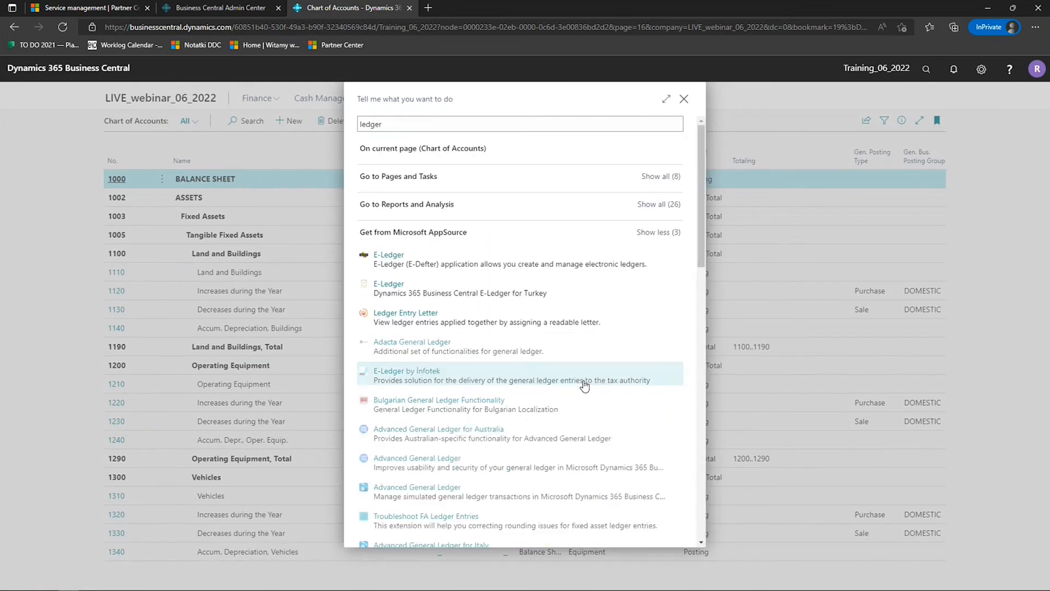
{"action": "scroll", "coordinate": [579, 383], "scroll_direction": "down", "scroll_amount": 3}
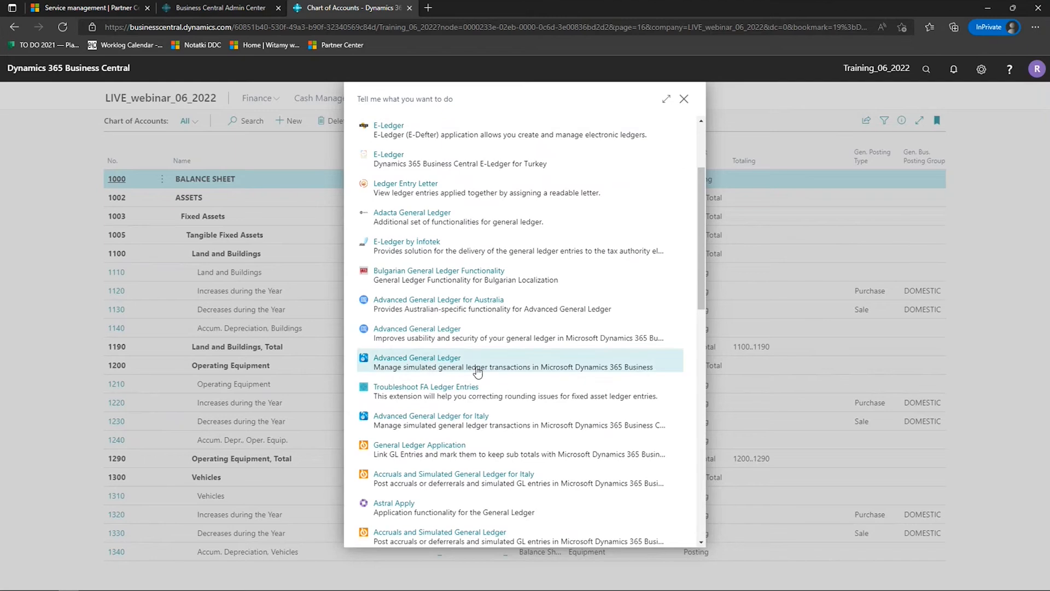
{"action": "left_click", "coordinate": [446, 417]}
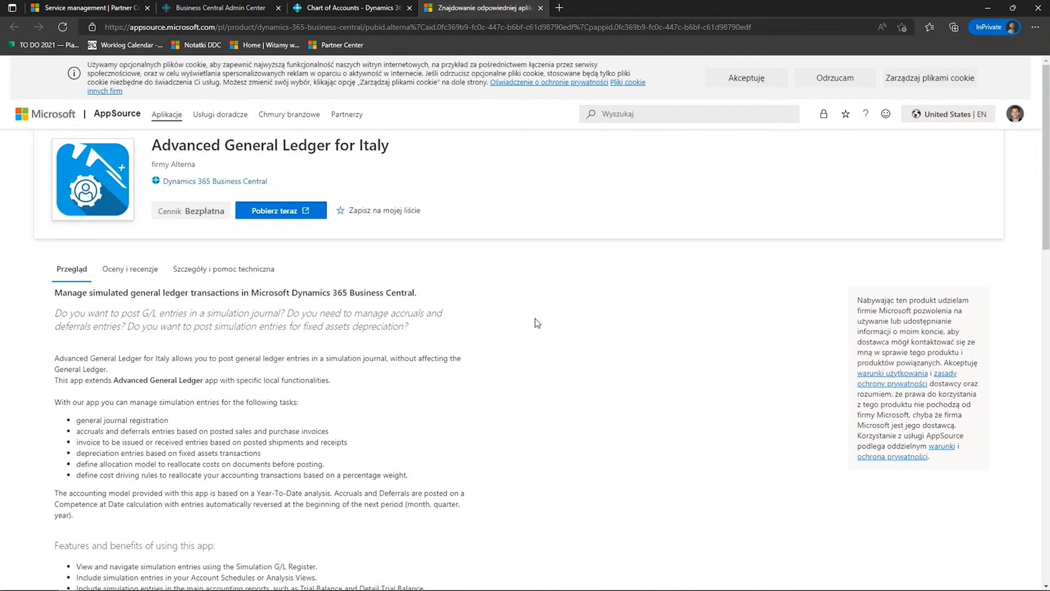
{"action": "scroll", "coordinate": [535, 318], "scroll_direction": "down", "scroll_amount": 15}
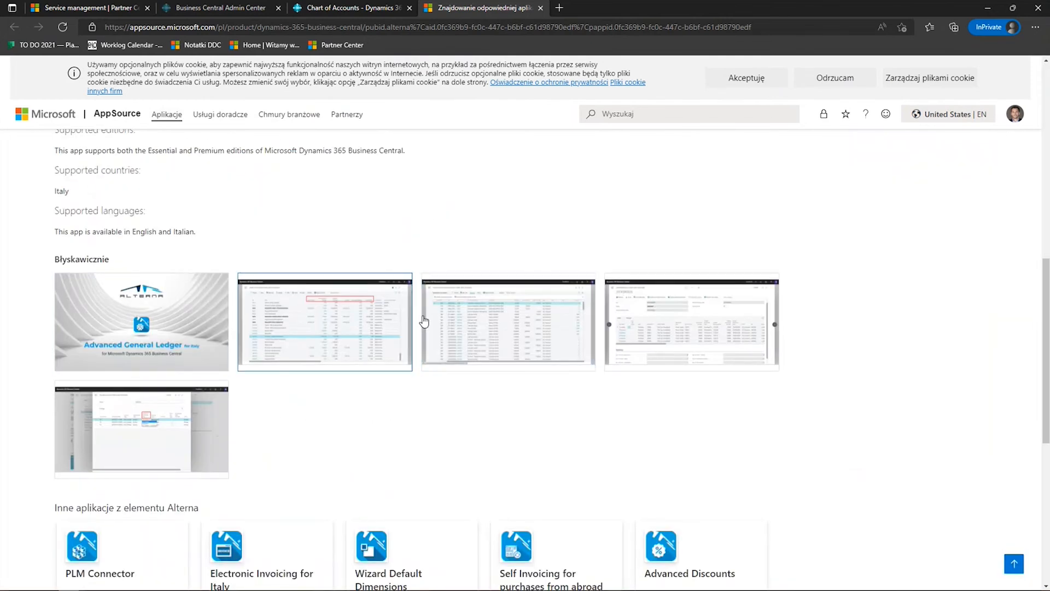
{"action": "scroll", "coordinate": [504, 323], "scroll_direction": "up", "scroll_amount": 15}
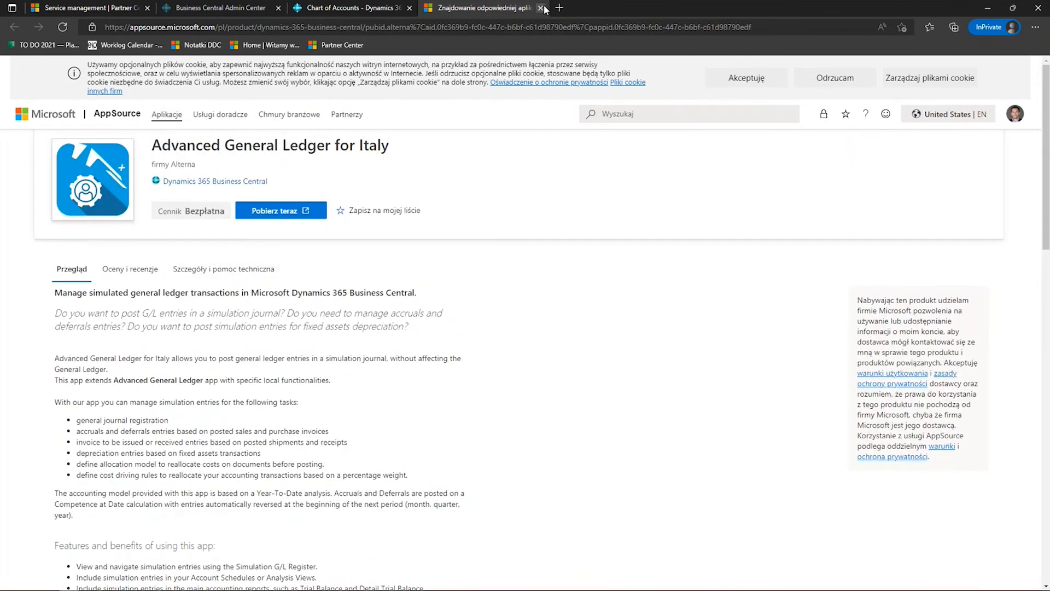
- Close the AppSource page, search Tell Me for "badge", and open the Company Information page
{"action": "left_click", "coordinate": [540, 7]}
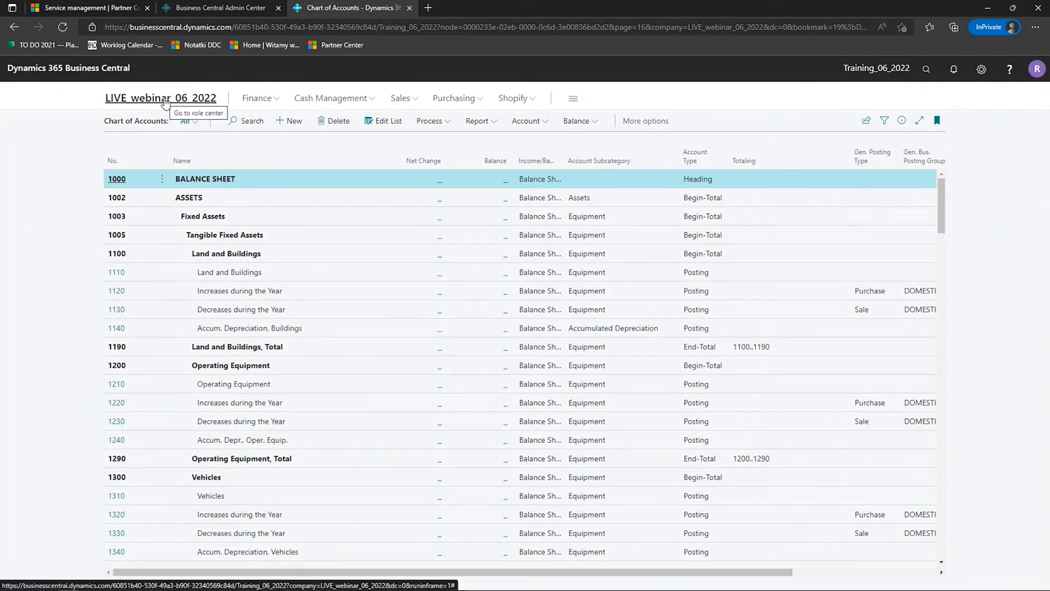
{"action": "left_click", "coordinate": [926, 68]}
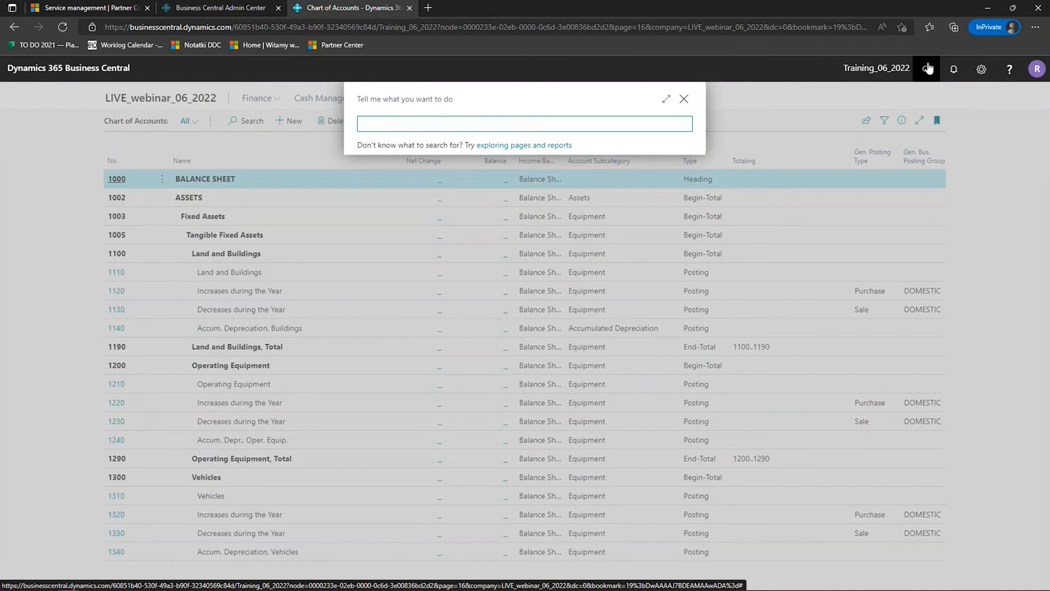
{"action": "type", "text": "badge"}
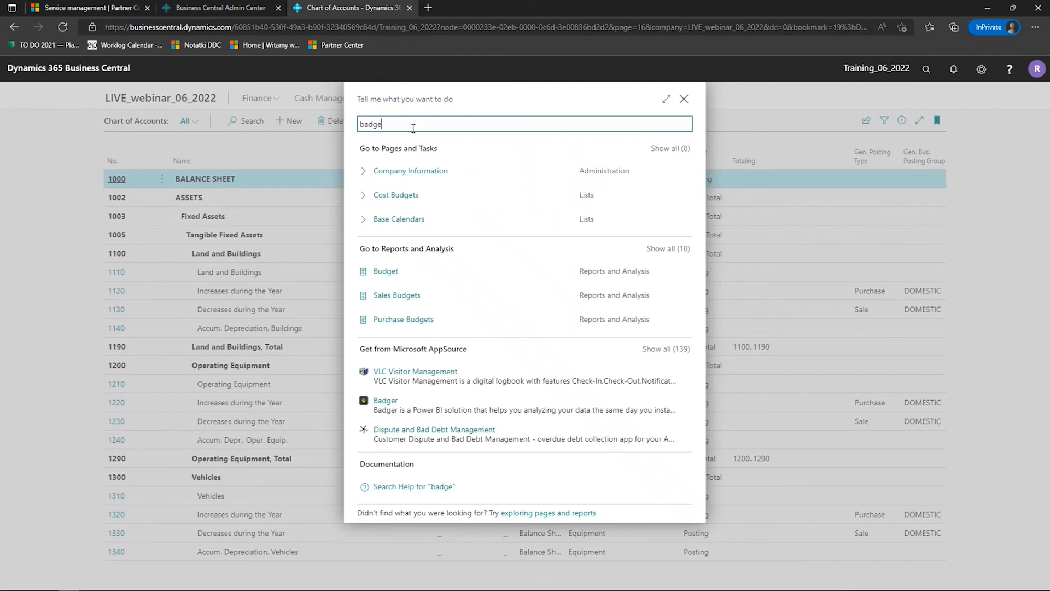
{"action": "left_click", "coordinate": [428, 173]}
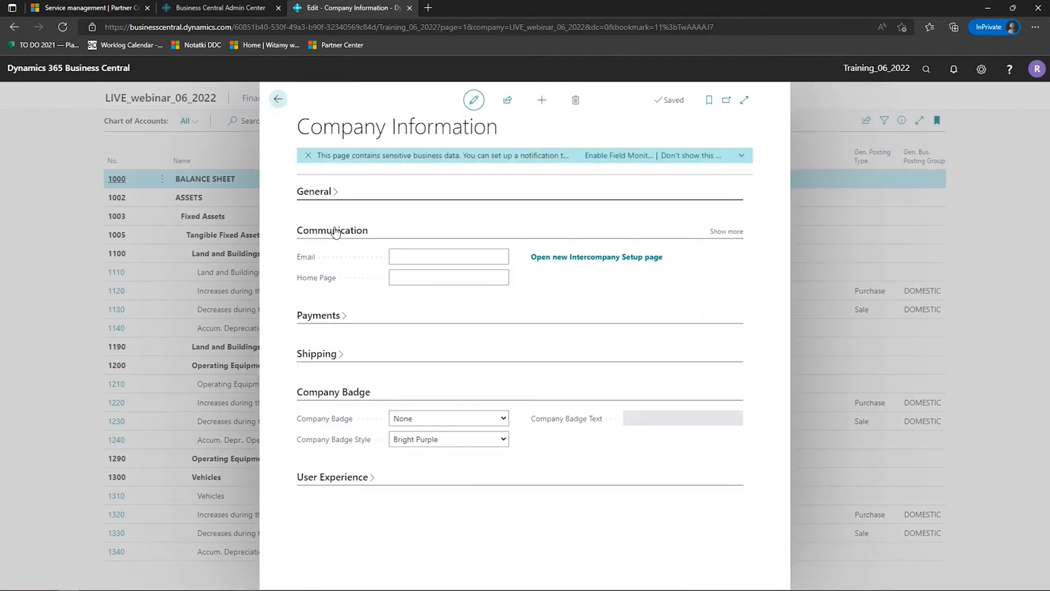
- Collapse the Communication section, set the company badge to Custom with the text WEBI, and close Company Information
{"action": "left_click", "coordinate": [335, 232]}
{"action": "left_click", "coordinate": [337, 347]}
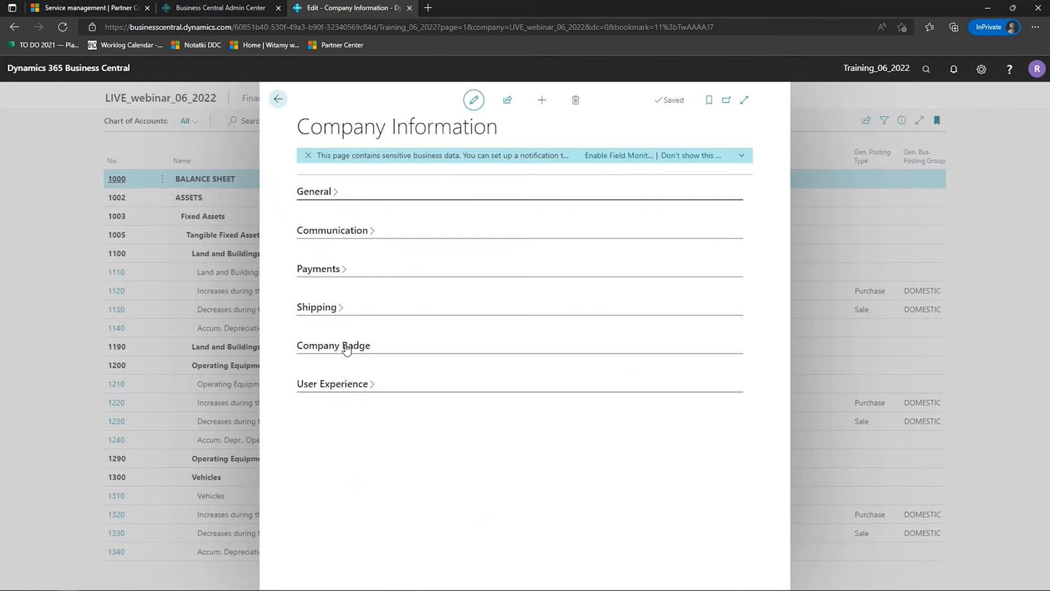
{"action": "left_click", "coordinate": [346, 348]}
{"action": "left_click", "coordinate": [495, 371]}
{"action": "left_click", "coordinate": [427, 385]}
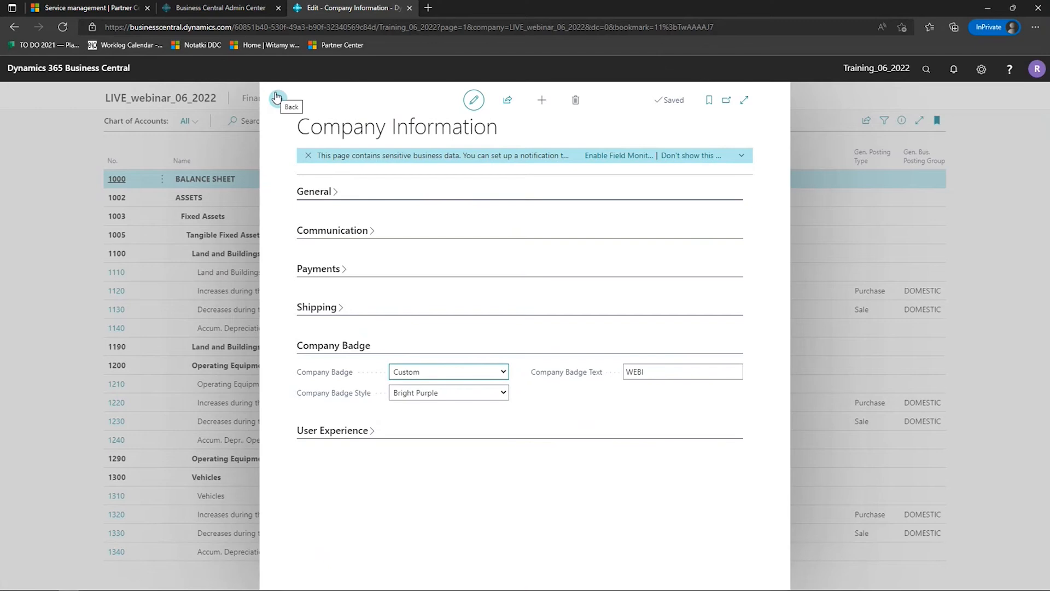
{"action": "left_click", "coordinate": [847, 340]}
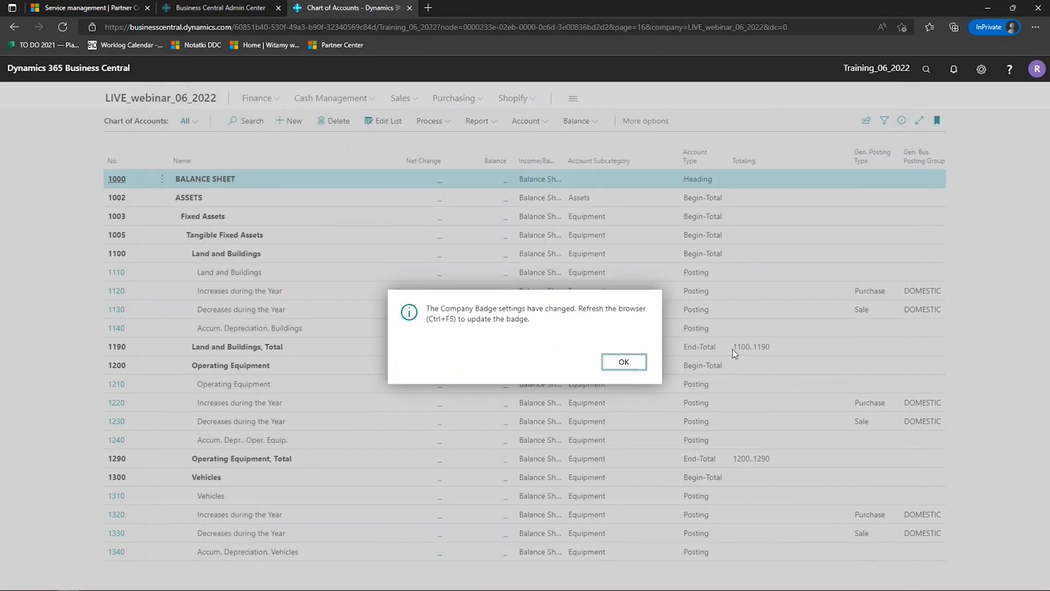
{"action": "left_click", "coordinate": [623, 361]}
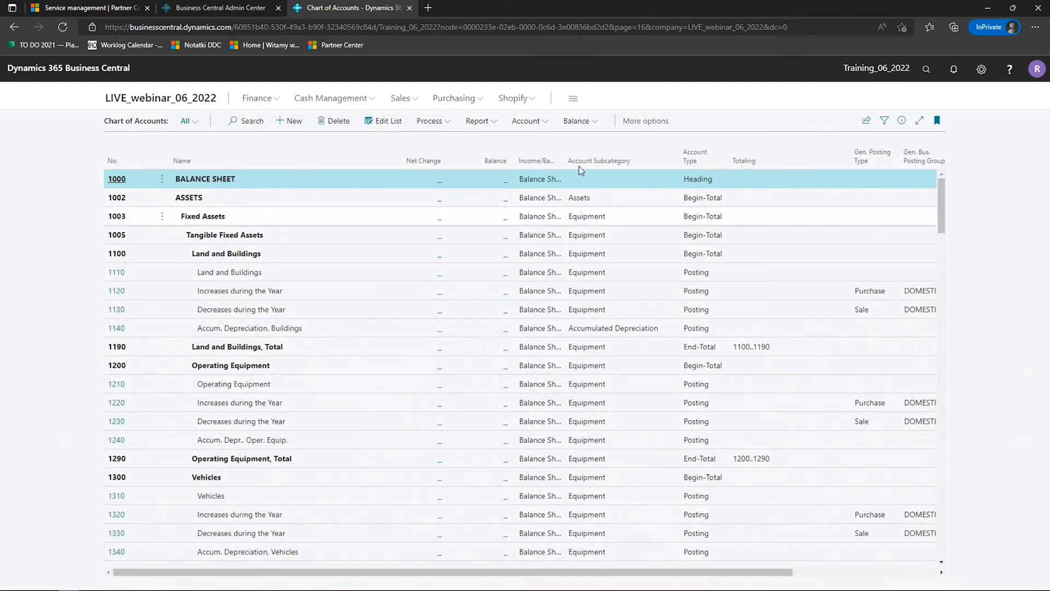
- Reload the page to update the company badge, check the badge's company and environment details, and return to the home page
{"action": "left_click", "coordinate": [64, 27]}
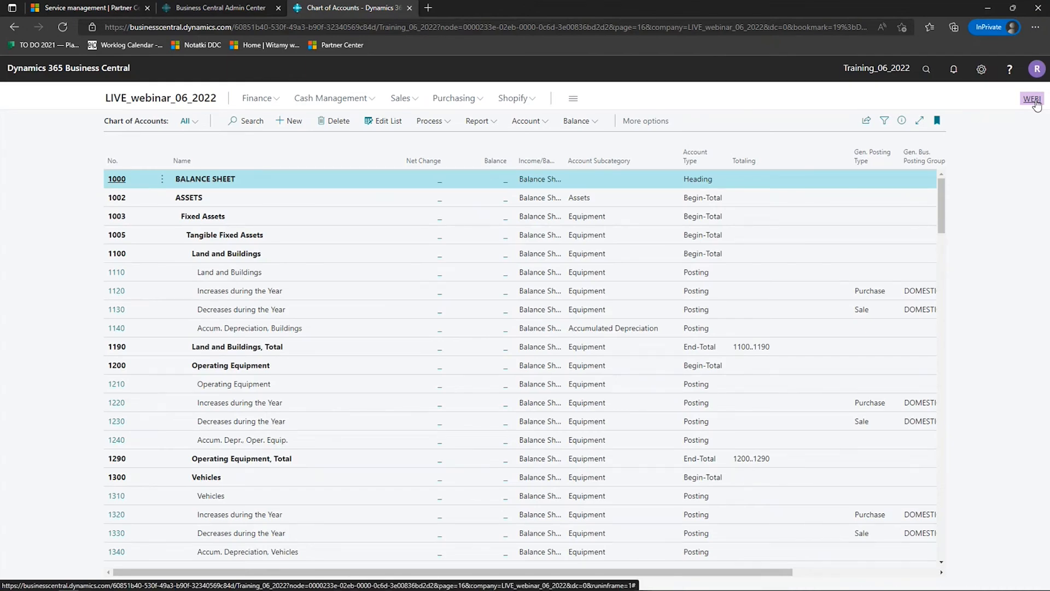
{"action": "mouse_move", "coordinate": [1036, 104]}
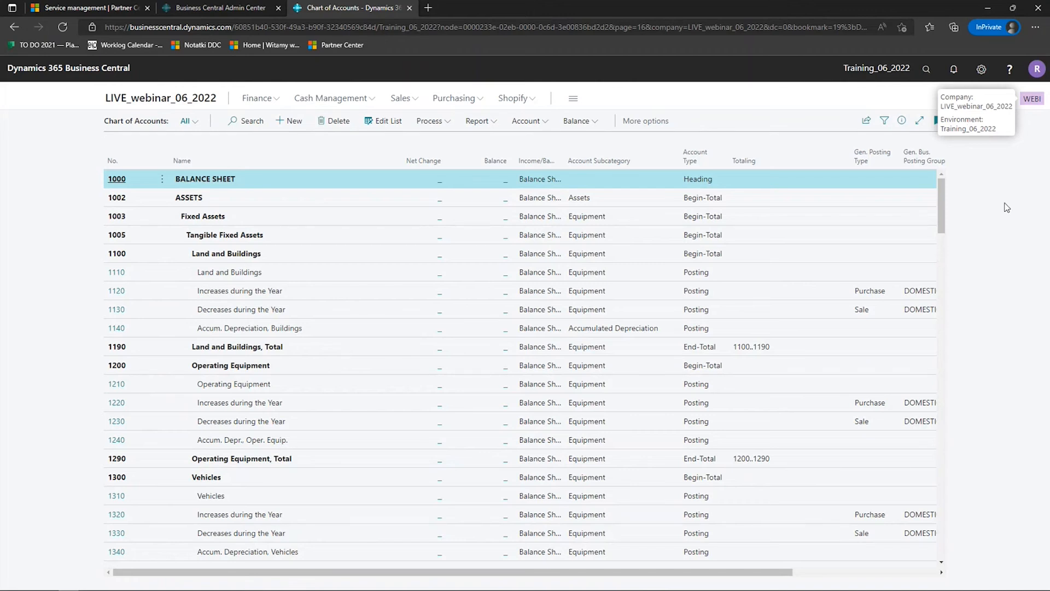
{"action": "left_click", "coordinate": [159, 98]}
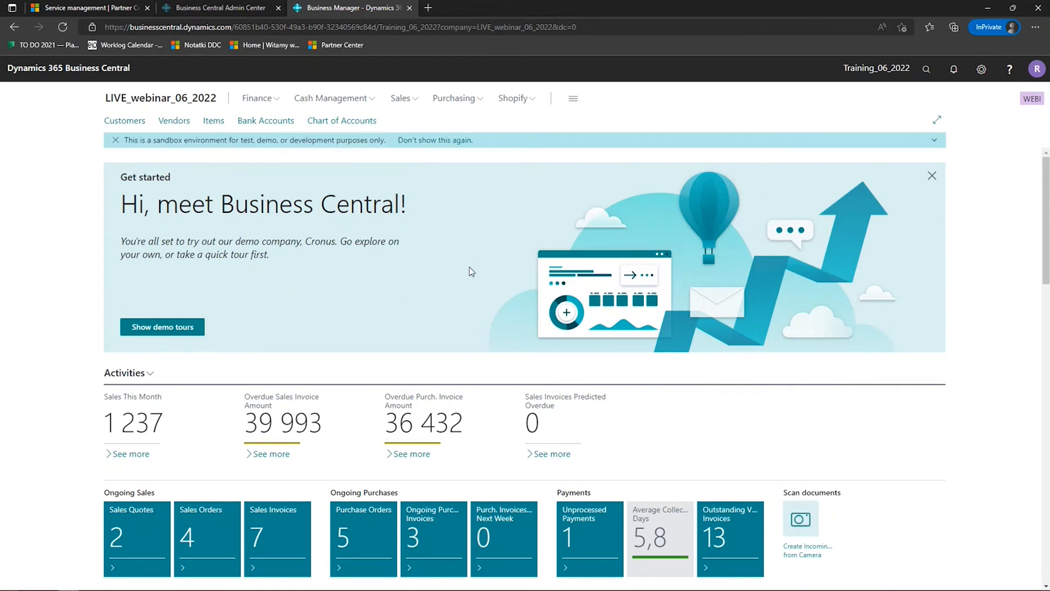
- Open My Settings and review the available roles, the allowed companies, and the work date without changing them
{"action": "left_click", "coordinate": [981, 69]}
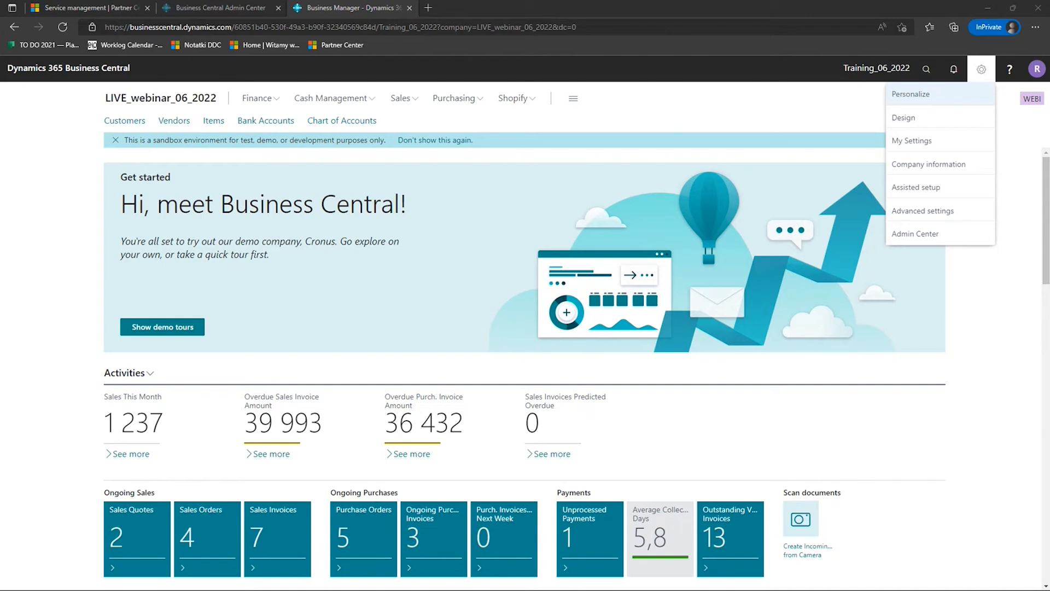
{"action": "left_click", "coordinate": [818, 180]}
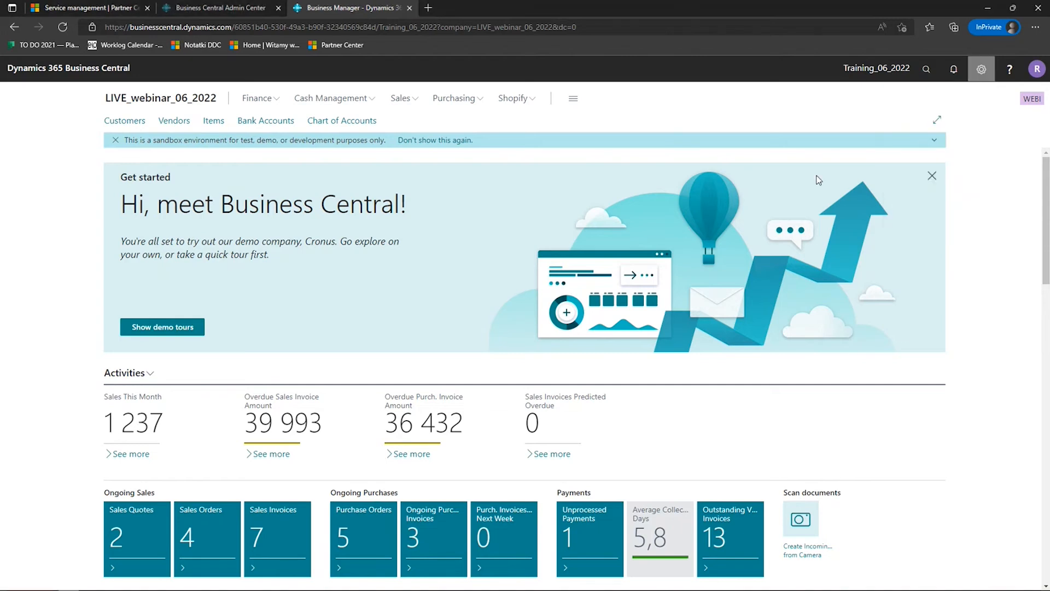
{"action": "left_click", "coordinate": [667, 210]}
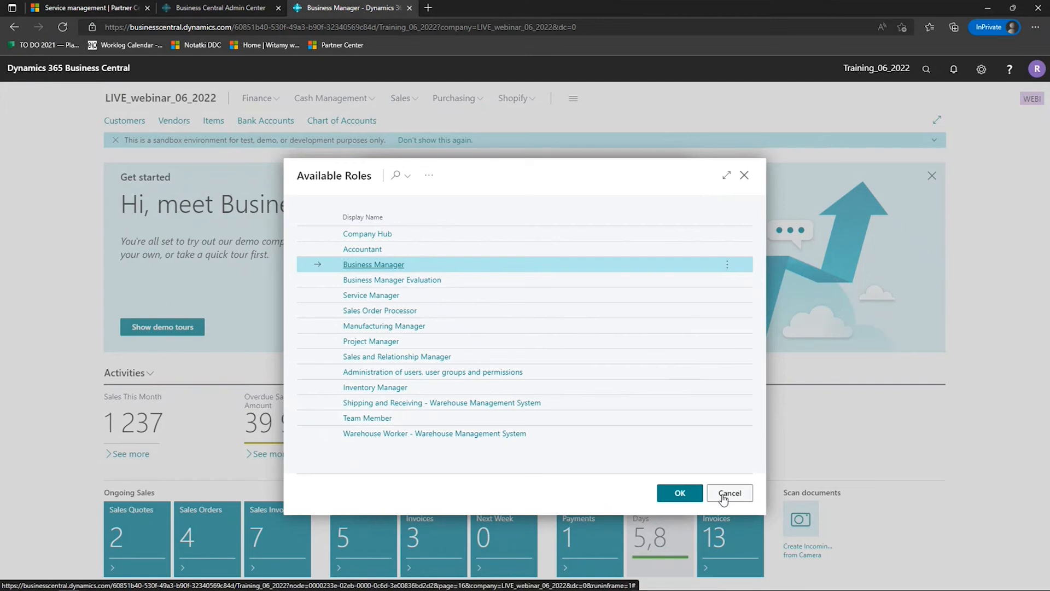
{"action": "left_click", "coordinate": [723, 496]}
{"action": "left_click", "coordinate": [671, 234]}
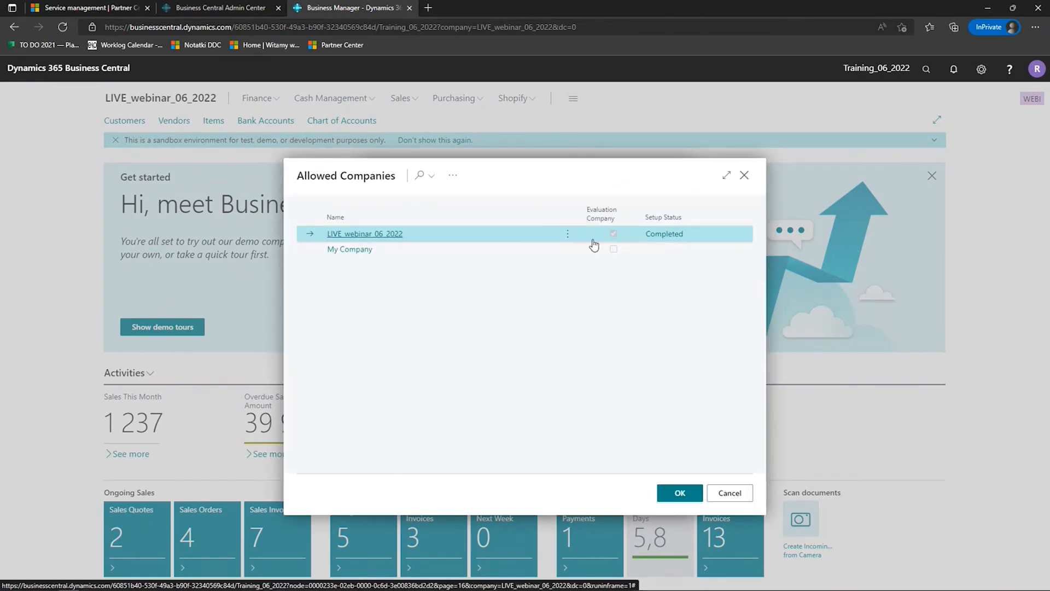
{"action": "left_click", "coordinate": [730, 494]}
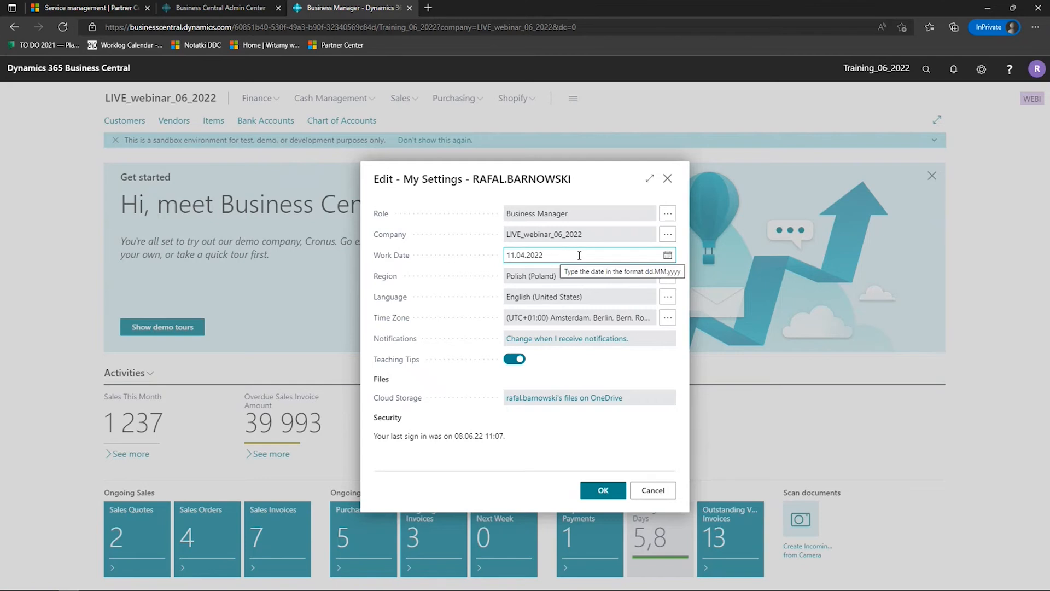
{"action": "left_click", "coordinate": [601, 256]}
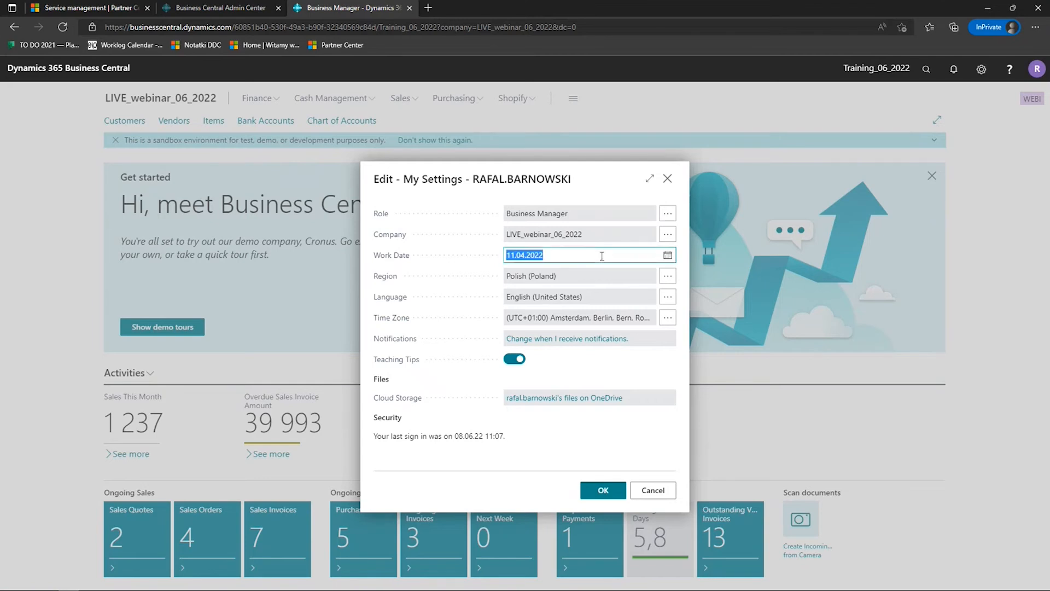
{"action": "left_click", "coordinate": [601, 256]}
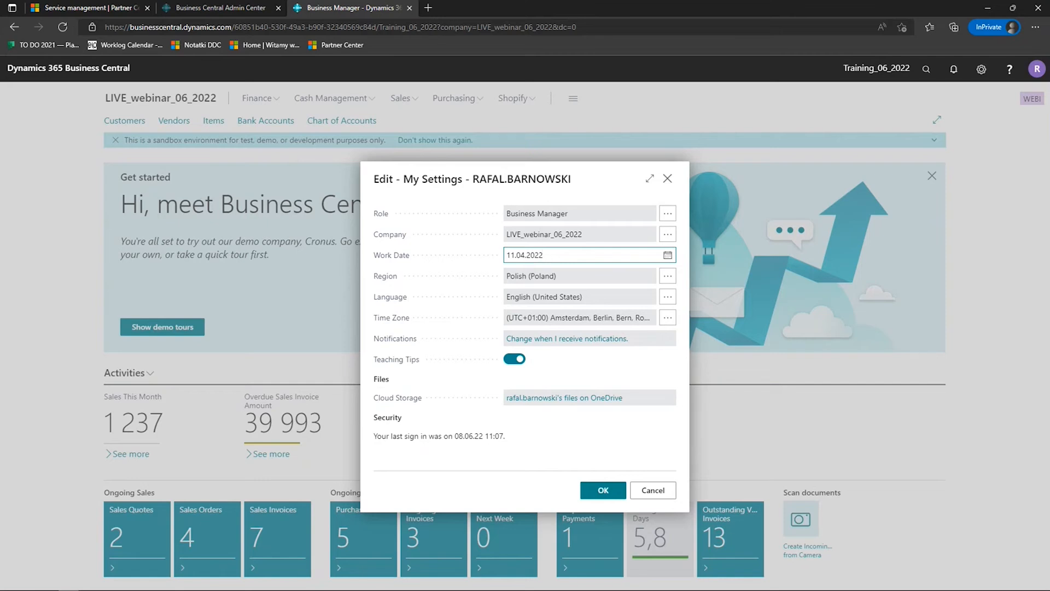
- Change the display language to Polish (Poland) and apply the settings
{"action": "left_click", "coordinate": [663, 297]}
{"action": "scroll", "coordinate": [465, 359], "scroll_direction": "down", "scroll_amount": 4}
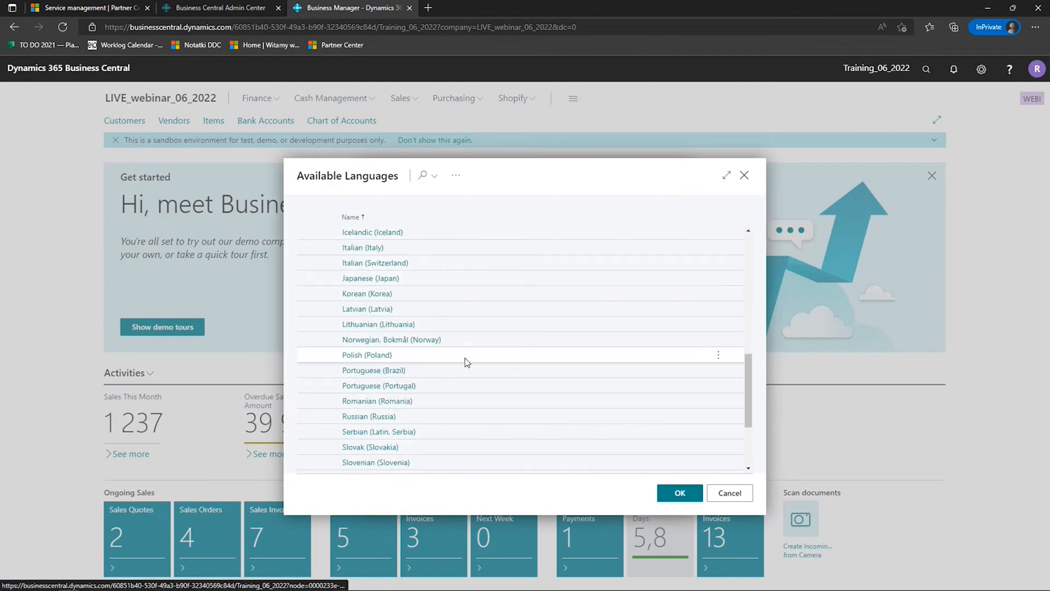
{"action": "left_click", "coordinate": [377, 357]}
{"action": "left_click", "coordinate": [607, 497]}
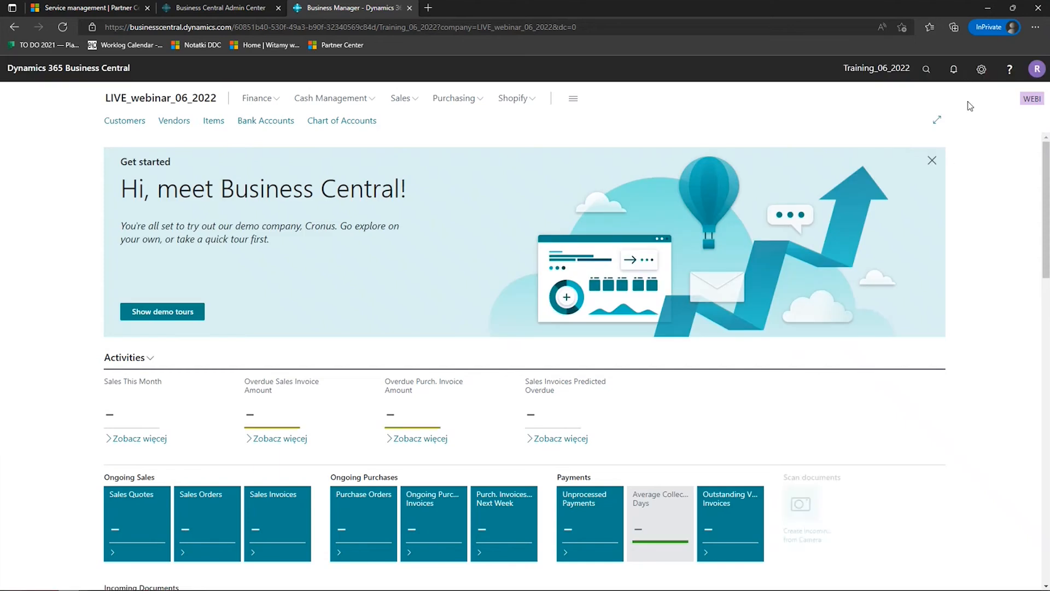
- Reopen the user settings and switch the language back to English (United States)
{"action": "left_click", "coordinate": [983, 71]}
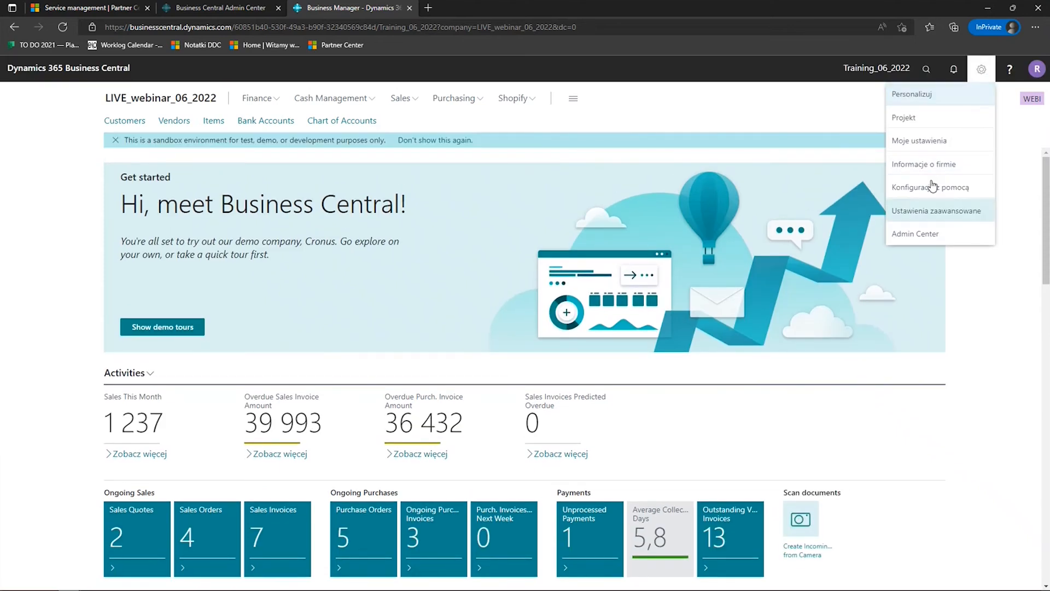
{"action": "left_click", "coordinate": [940, 140]}
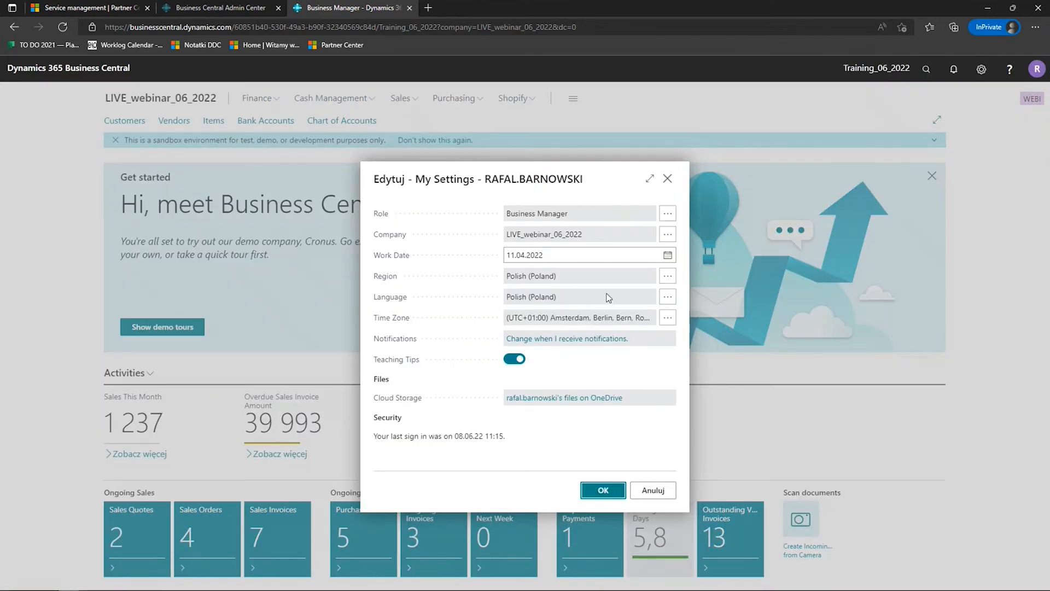
{"action": "left_click", "coordinate": [668, 297]}
{"action": "scroll", "coordinate": [457, 342], "scroll_direction": "up", "scroll_amount": 4}
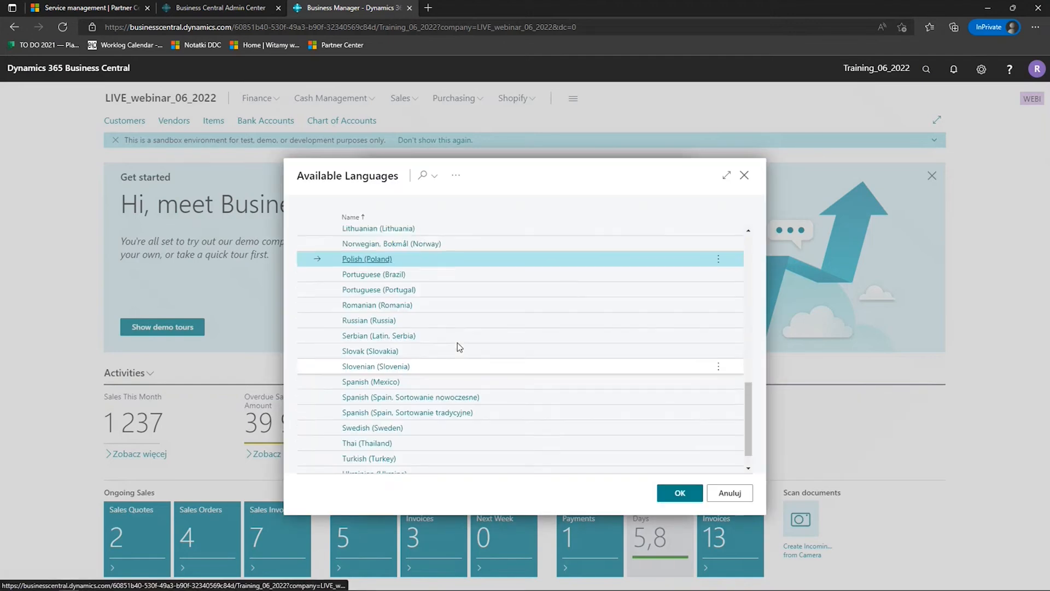
{"action": "scroll", "coordinate": [460, 343], "scroll_direction": "up", "scroll_amount": 3}
{"action": "left_click", "coordinate": [390, 338]}
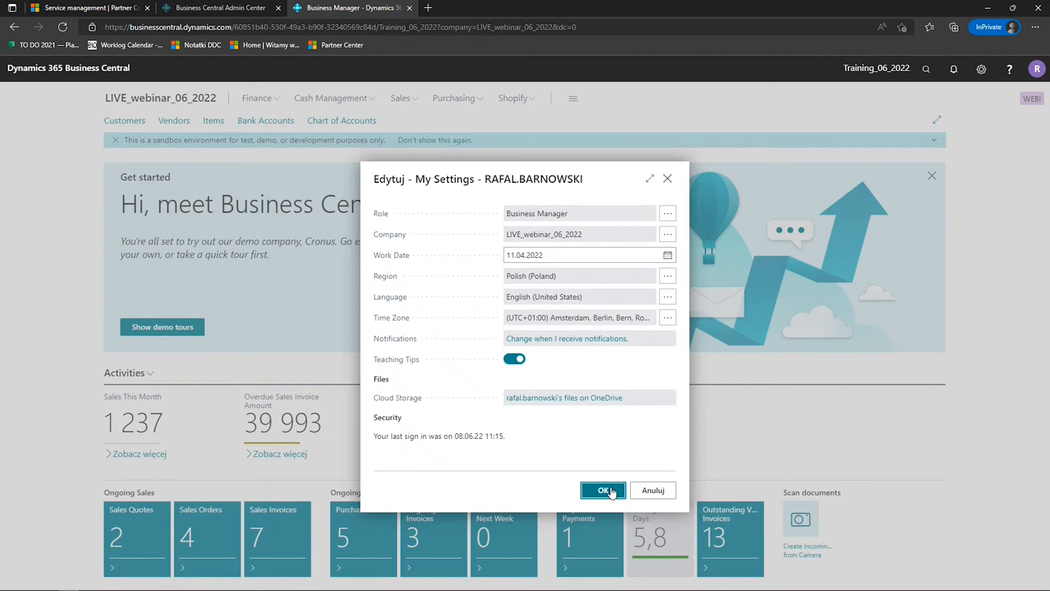
{"action": "left_click", "coordinate": [603, 490]}
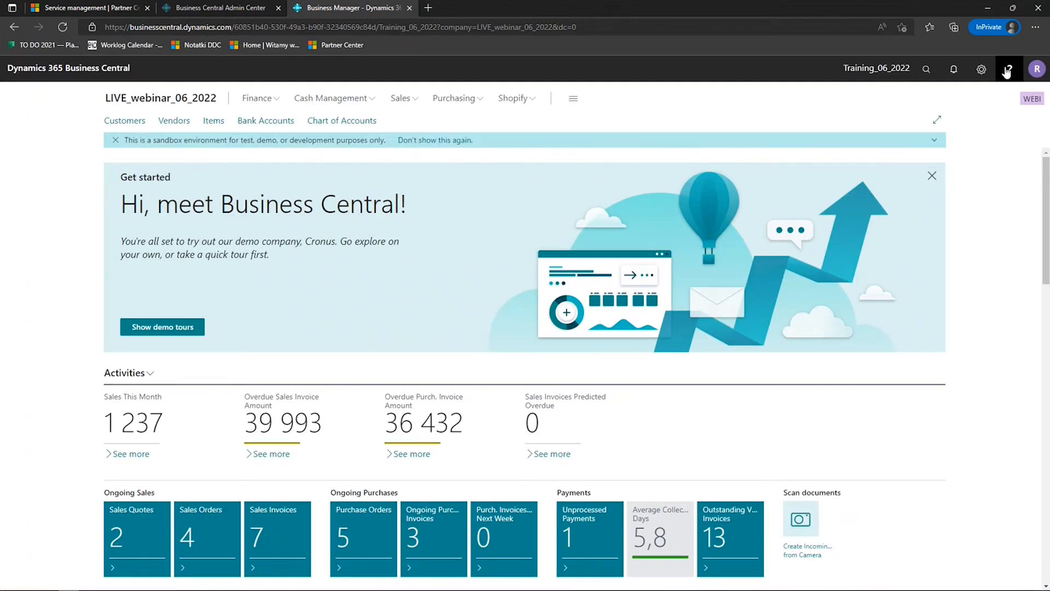
- Open the Help pane on the home page, view its linked Microsoft Docs article, and close the article
{"action": "left_click", "coordinate": [1006, 72]}
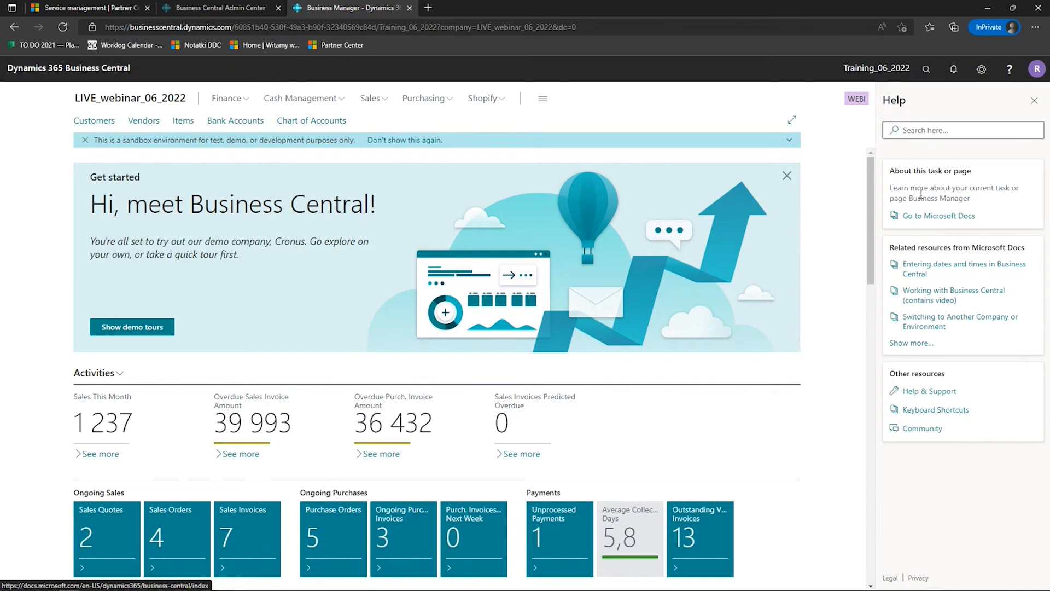
{"action": "left_click", "coordinate": [952, 216]}
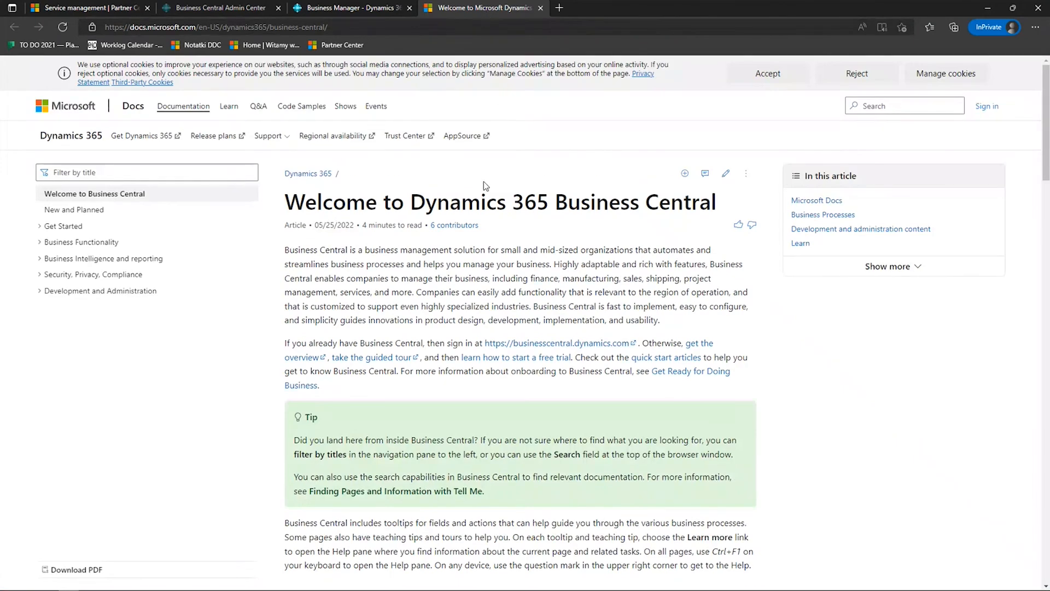
{"action": "triple_click", "coordinate": [508, 207]}
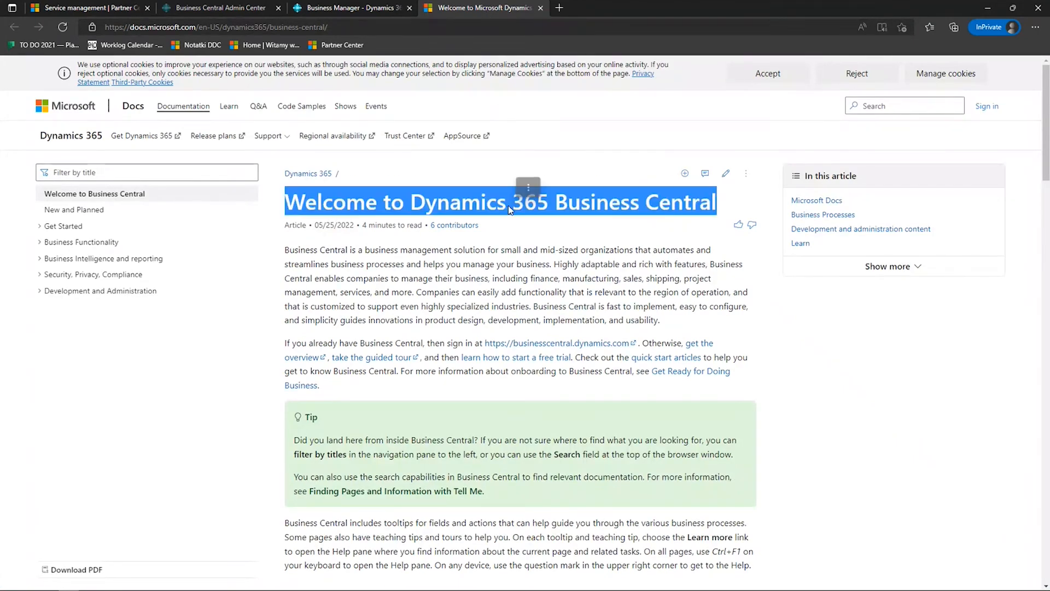
{"action": "left_click", "coordinate": [507, 207]}
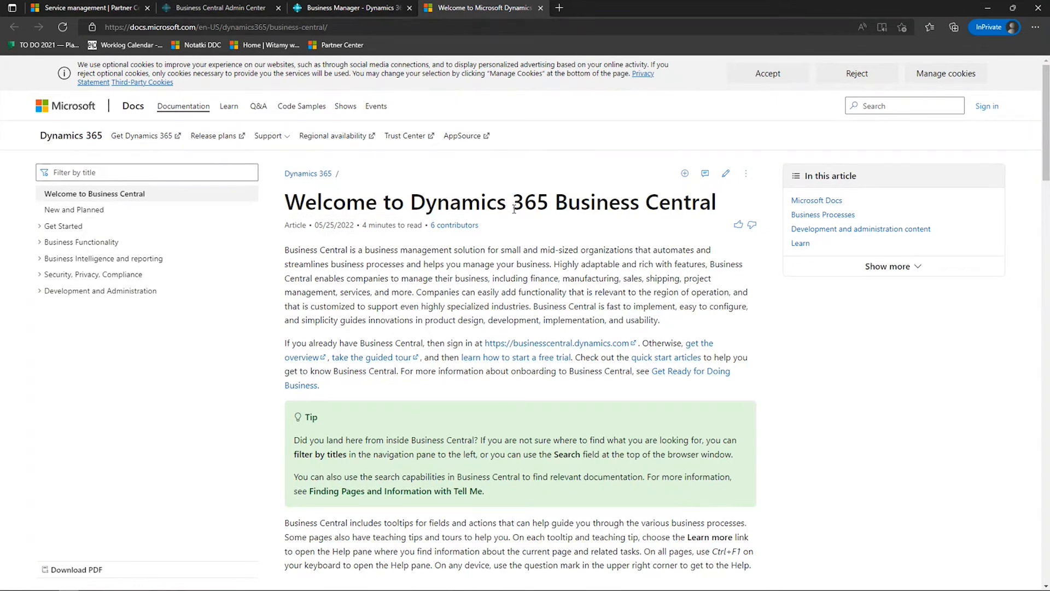
{"action": "left_click", "coordinate": [540, 8]}
- Open the Customers list from Sales, view the help article on registering new customers, and close the article
{"action": "left_click", "coordinate": [346, 99]}
{"action": "left_click", "coordinate": [370, 99]}
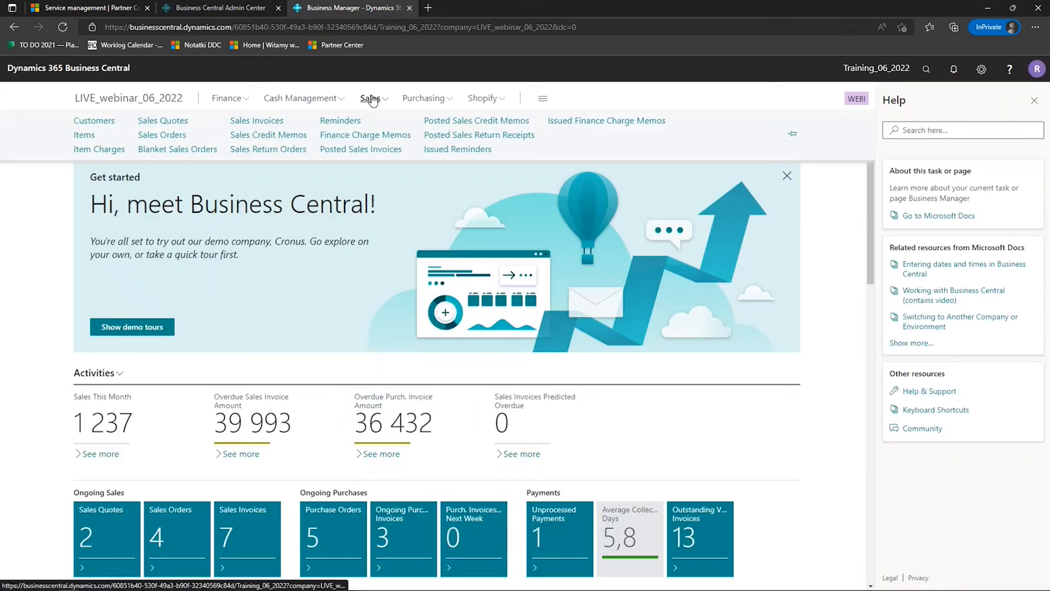
{"action": "left_click", "coordinate": [92, 121]}
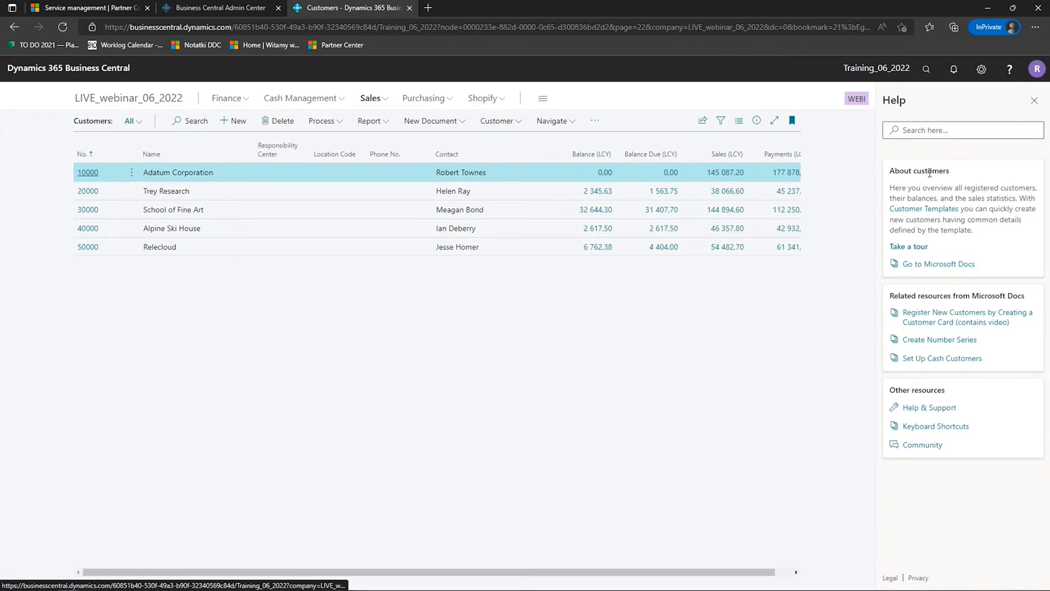
{"action": "left_click", "coordinate": [956, 321]}
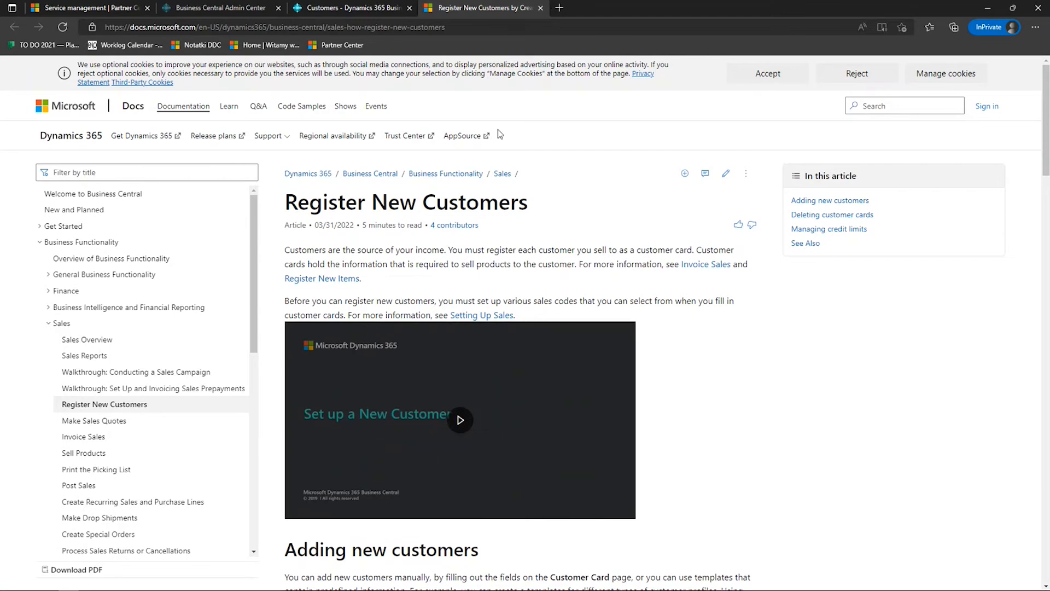
{"action": "left_click", "coordinate": [541, 8]}
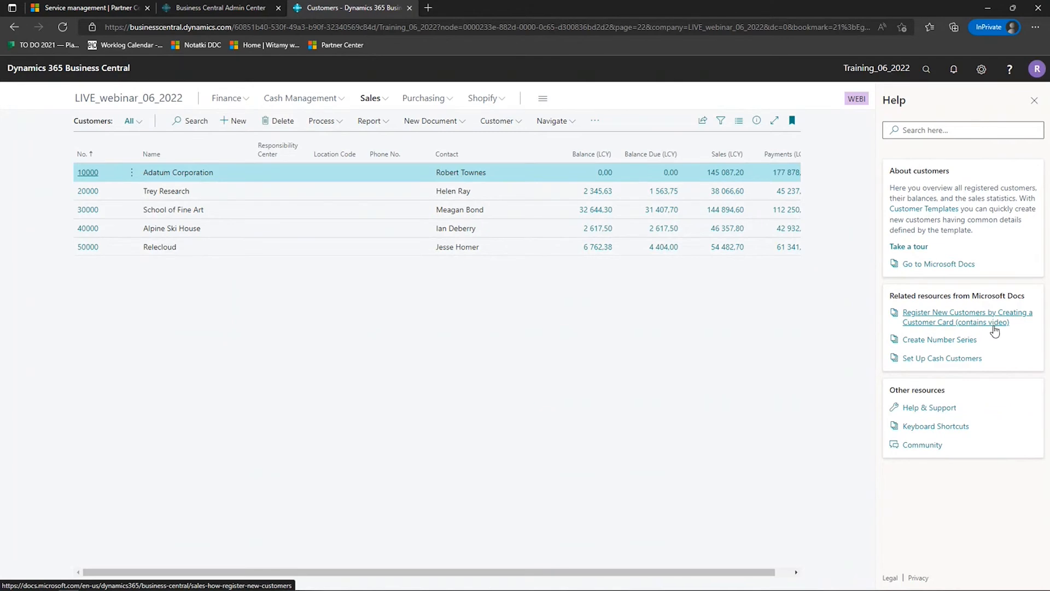
- Open the Items list from Sales and its help article on creating item cards for goods or services
{"action": "left_click", "coordinate": [377, 99]}
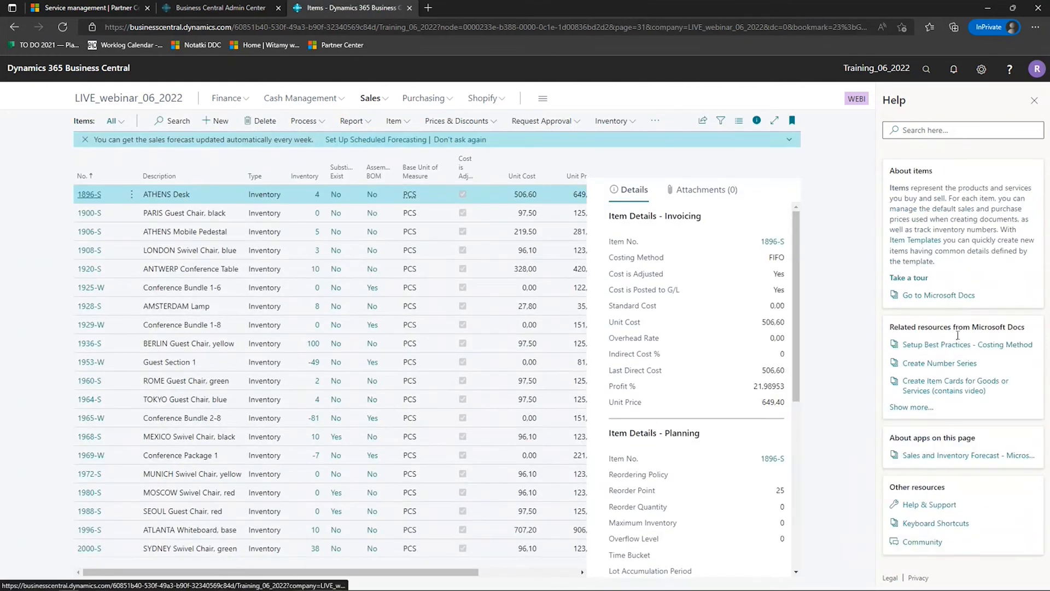
{"action": "left_click", "coordinate": [966, 385]}
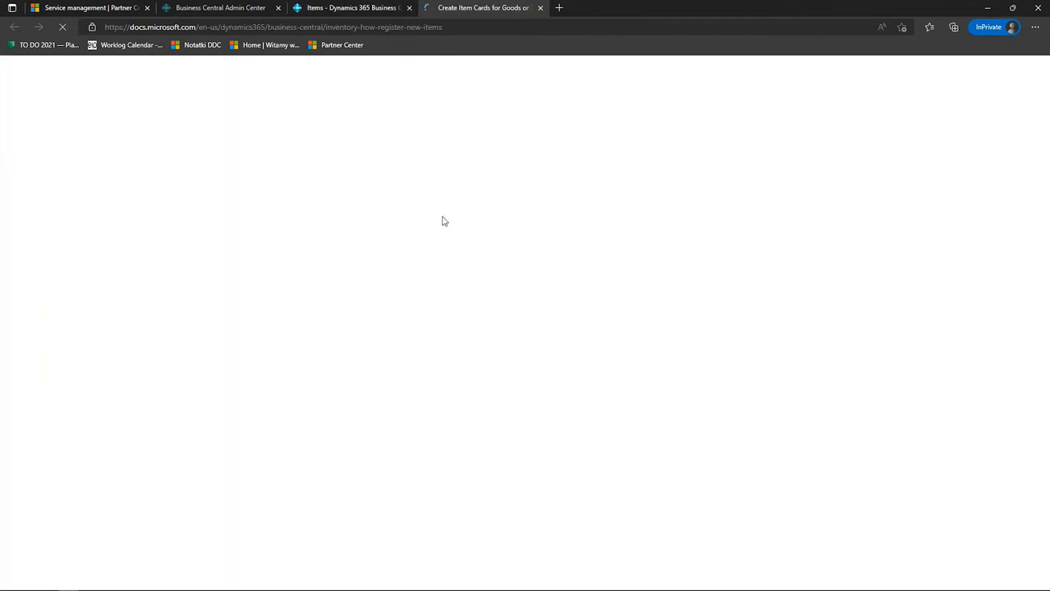
- Look through the Register New Items help article, then close it and return to the Items list
{"action": "scroll", "coordinate": [454, 219], "scroll_direction": "down", "scroll_amount": 8}
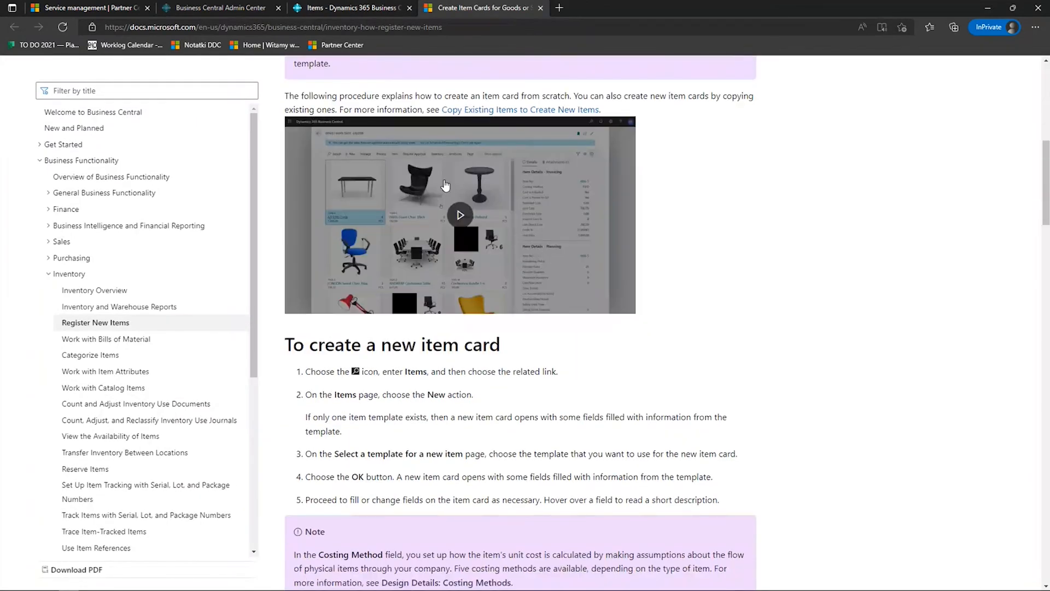
{"action": "scroll", "coordinate": [557, 239], "scroll_direction": "up", "scroll_amount": 9}
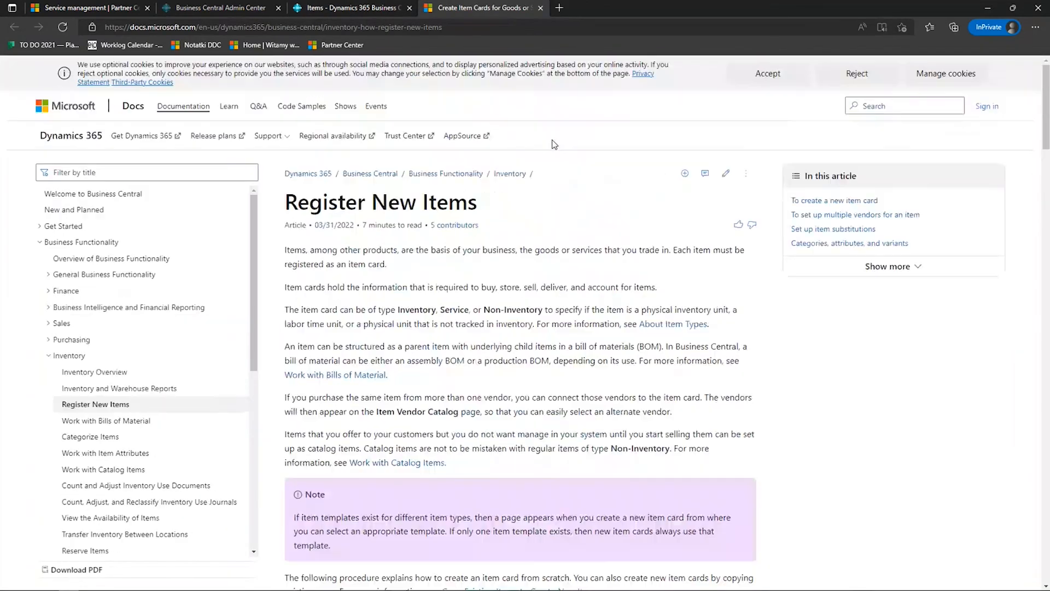
{"action": "left_click", "coordinate": [540, 8]}
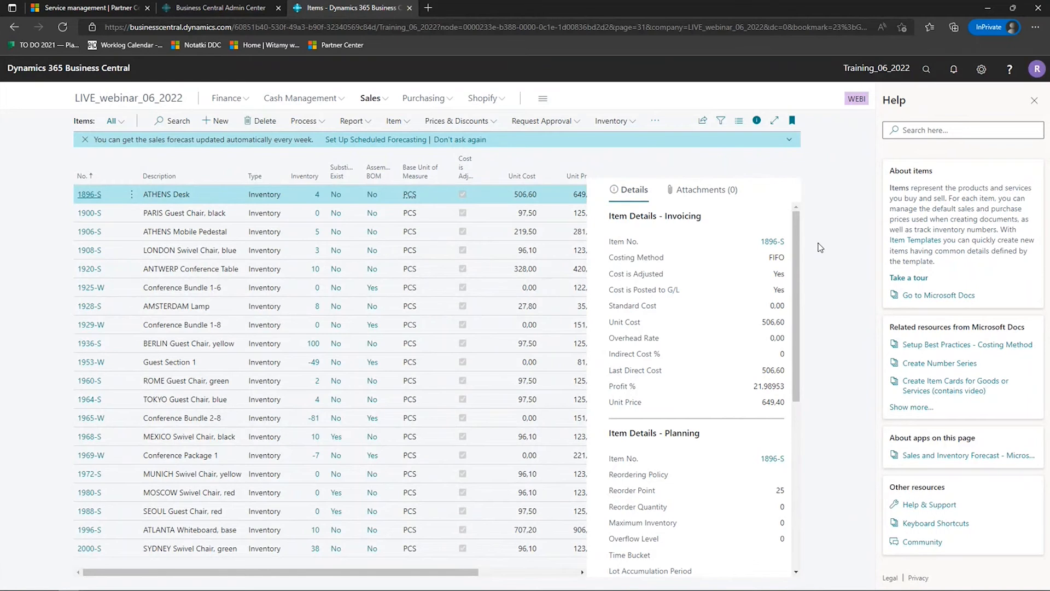
- Open Help & Support, view the blog posts for Business Decision Makers on the linked Dynamics 365 blog, and return to Business Central
{"action": "left_click", "coordinate": [941, 508]}
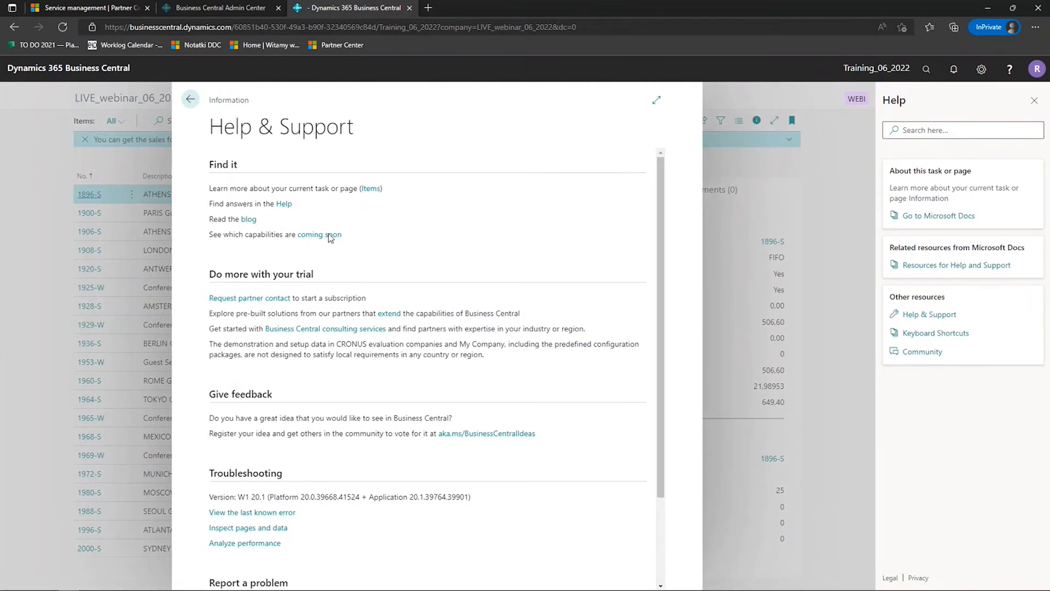
{"action": "left_click", "coordinate": [248, 219]}
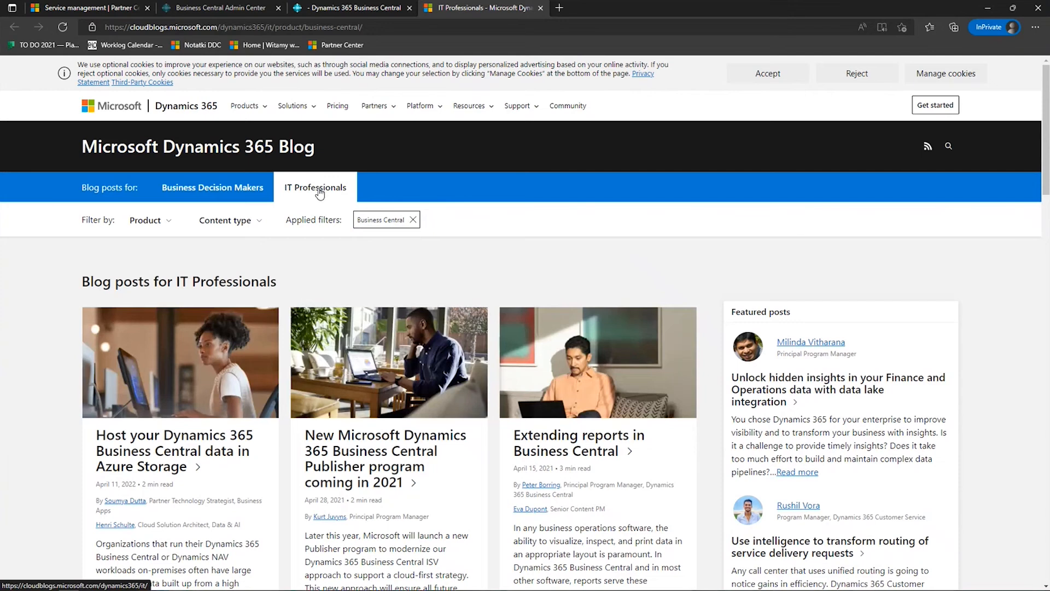
{"action": "left_click", "coordinate": [229, 188]}
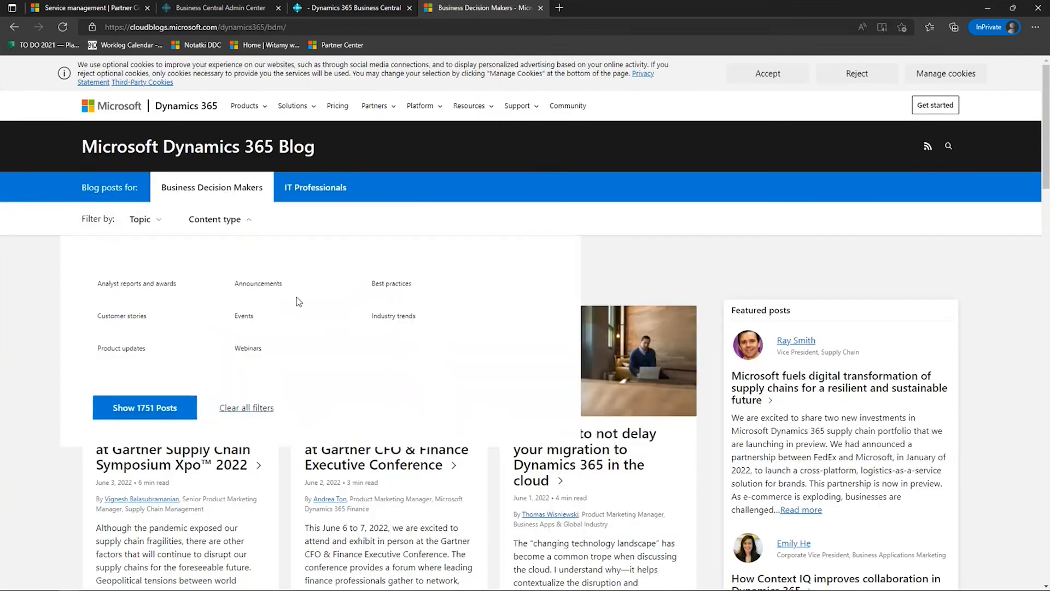
{"action": "scroll", "coordinate": [271, 484], "scroll_direction": "down", "scroll_amount": 8}
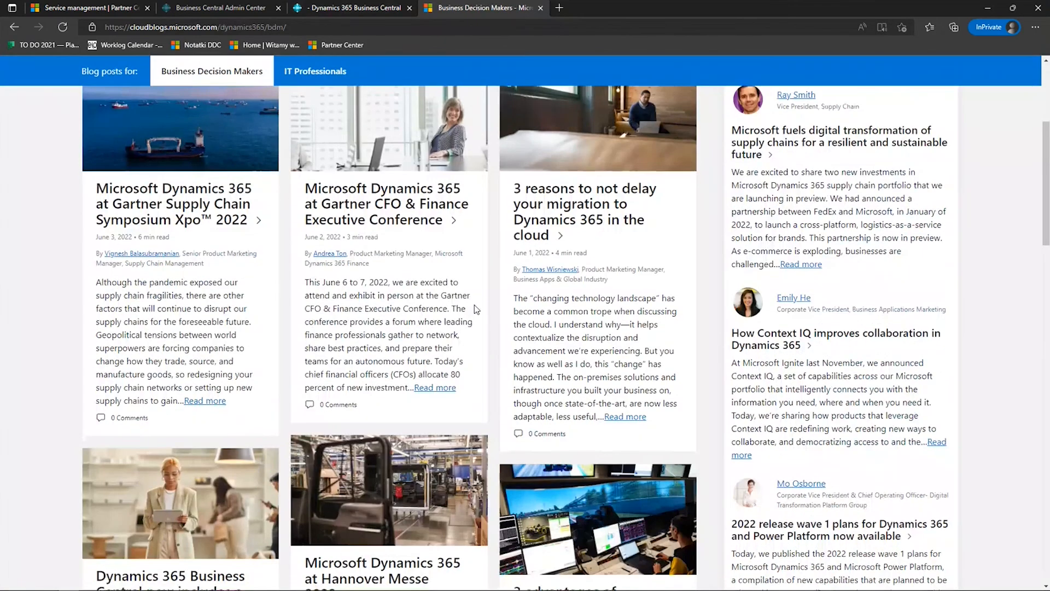
{"action": "scroll", "coordinate": [476, 309], "scroll_direction": "up", "scroll_amount": 7}
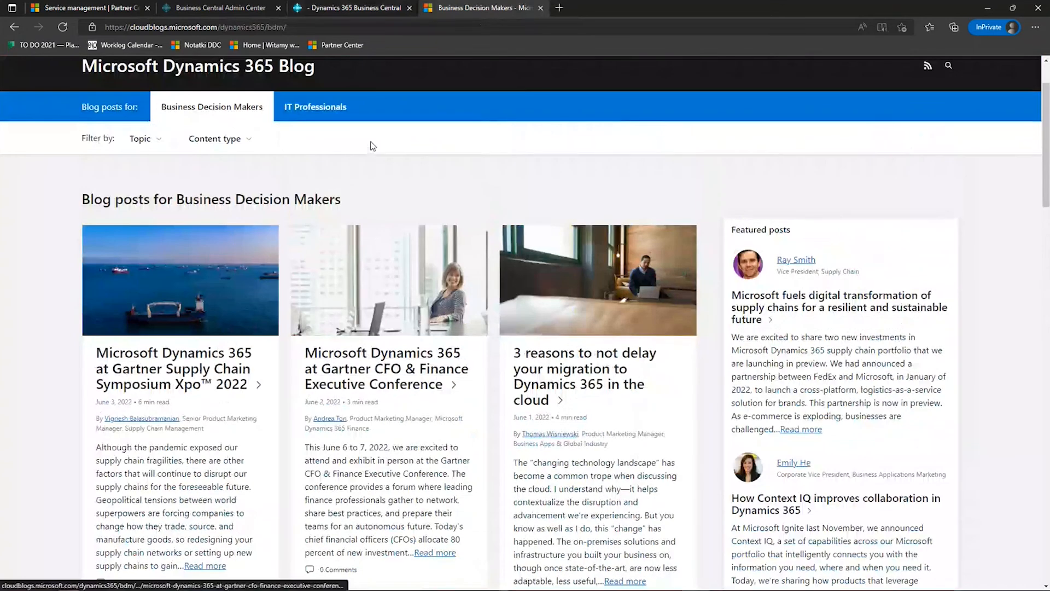
{"action": "left_click", "coordinate": [368, 10]}
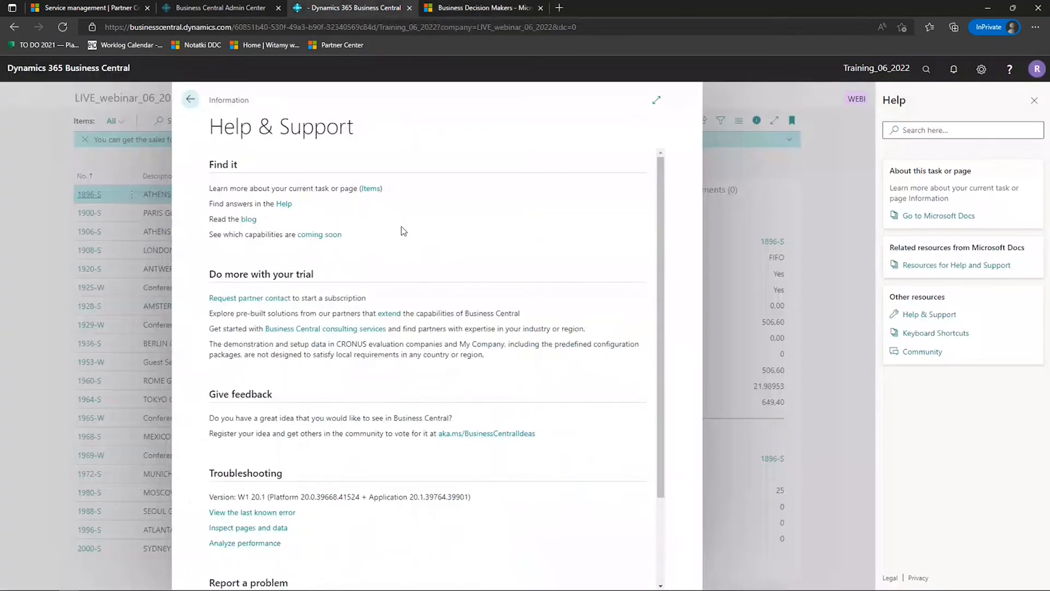
- Open the upcoming capabilities page from Help & Support, close the blog, and open the Dynamics 365 2022 release wave 1 plan
{"action": "scroll", "coordinate": [457, 219], "scroll_direction": "down", "scroll_amount": 1}
{"action": "left_click", "coordinate": [310, 167]}
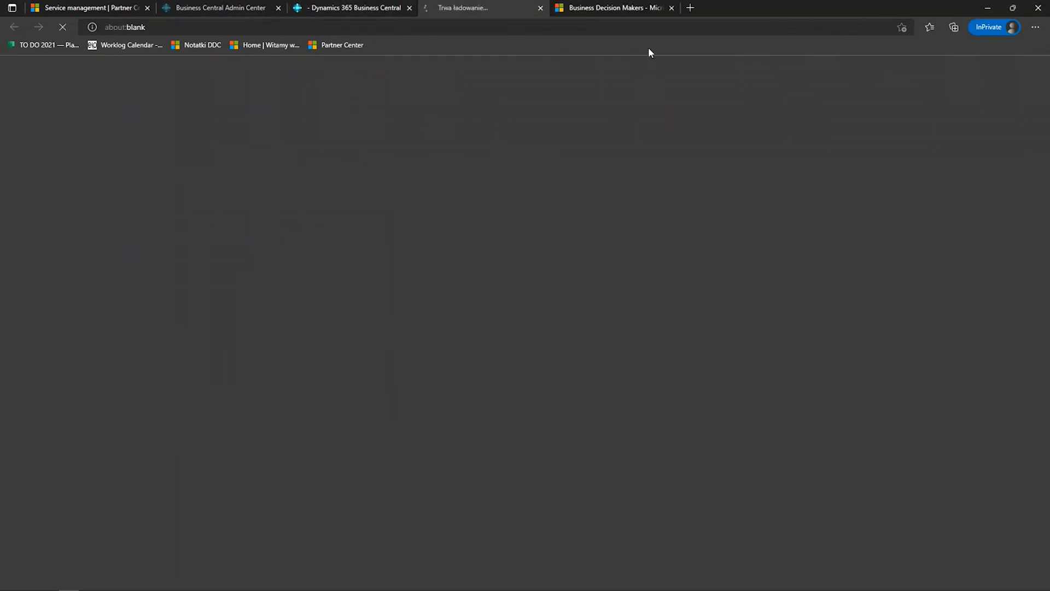
{"action": "left_click", "coordinate": [672, 8]}
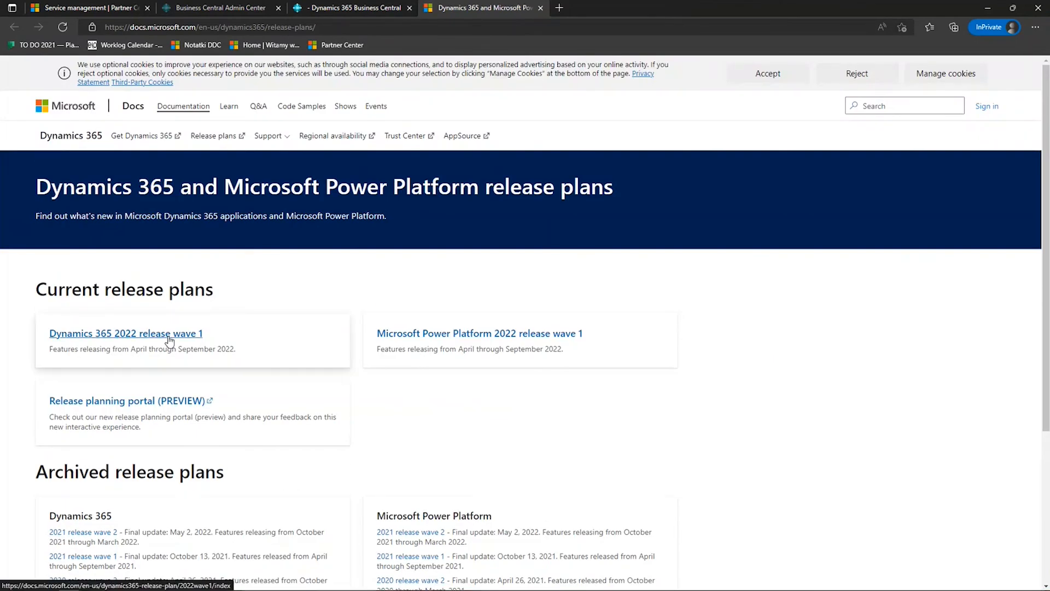
{"action": "left_click_drag", "start_coordinate": [130, 348], "coordinate": [237, 347]}
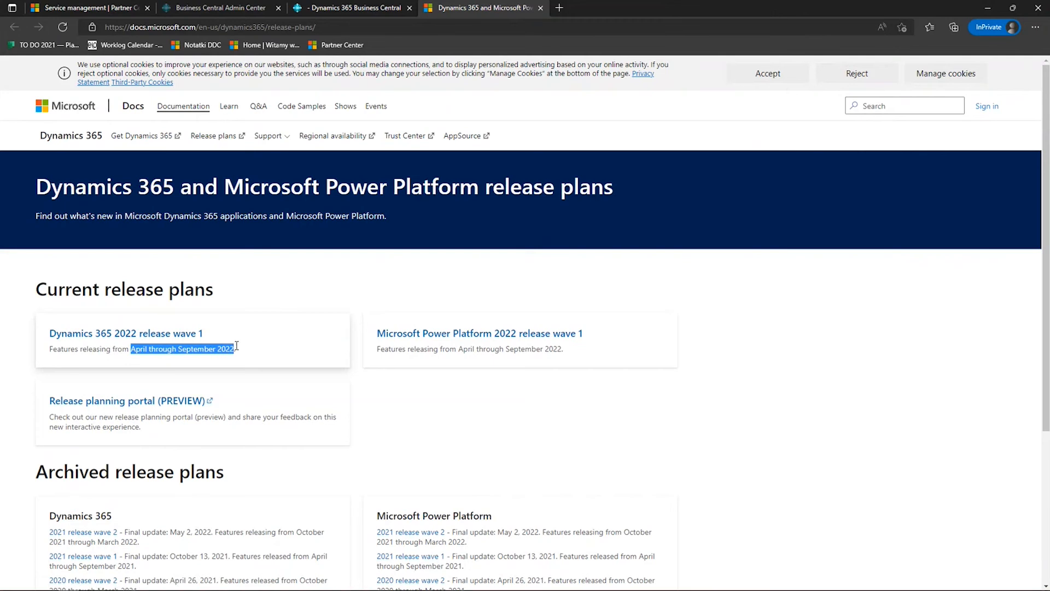
{"action": "left_click", "coordinate": [159, 339]}
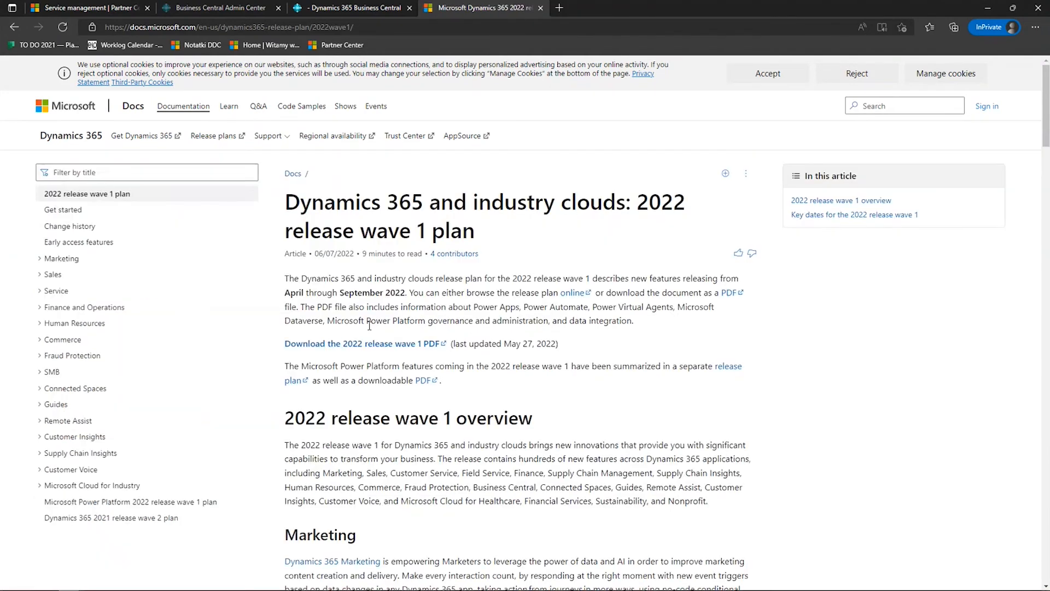
- Download the 2022 release wave 1 PDF, look through its cover and contents pages, and close the PDF and release plan page
{"action": "left_click", "coordinate": [360, 343]}
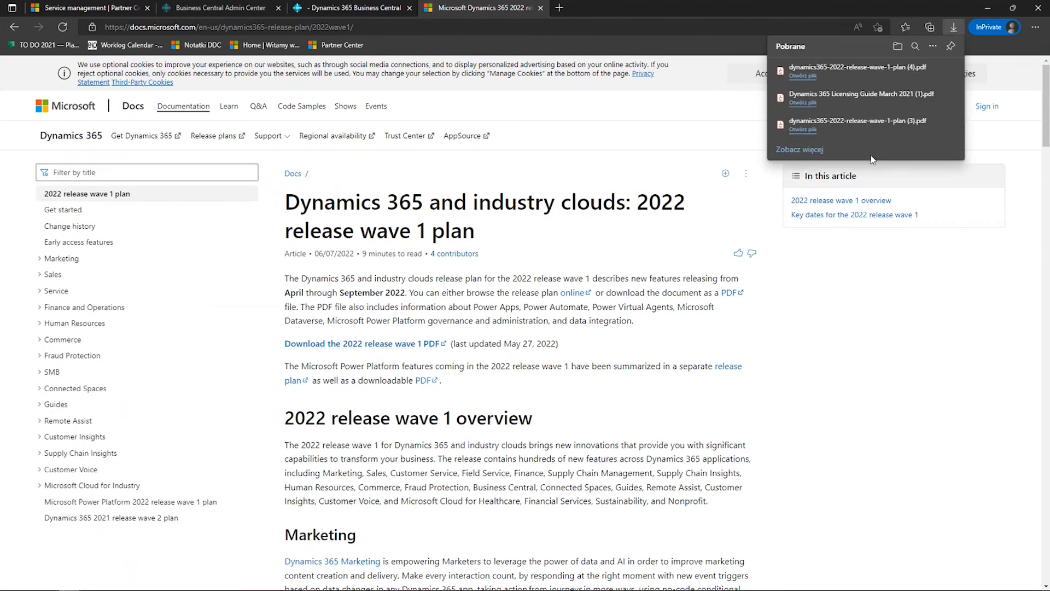
{"action": "left_click", "coordinate": [852, 70]}
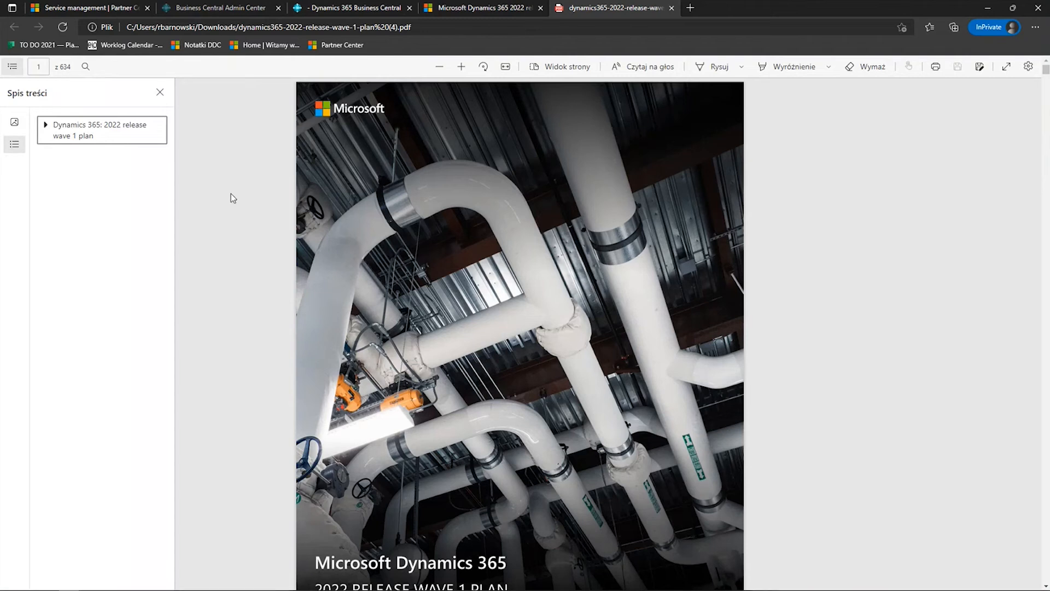
{"action": "scroll", "coordinate": [234, 198], "scroll_direction": "down", "scroll_amount": 5}
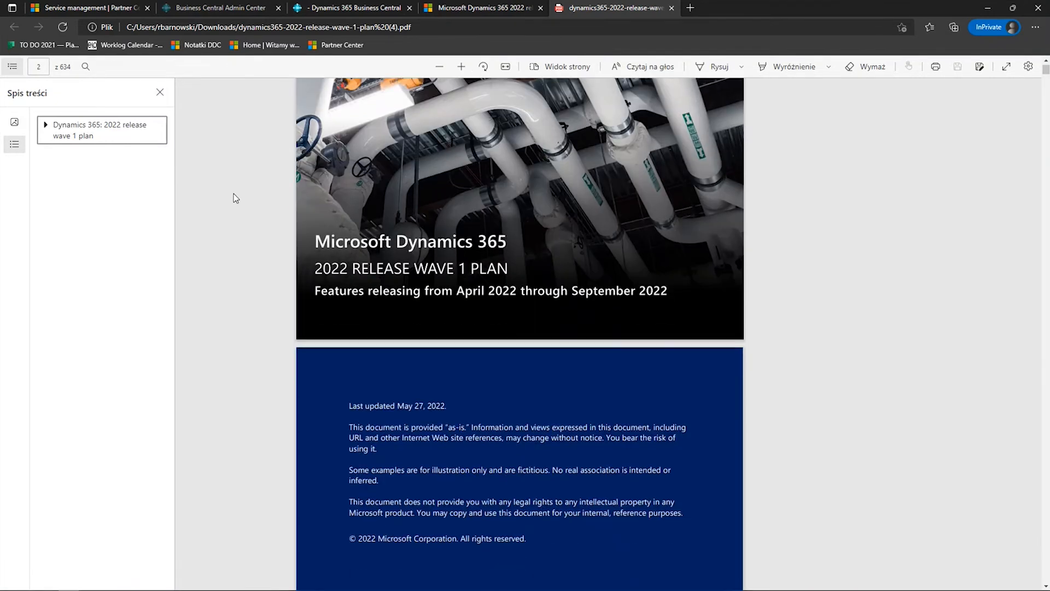
{"action": "scroll", "coordinate": [235, 198], "scroll_direction": "down", "scroll_amount": 10}
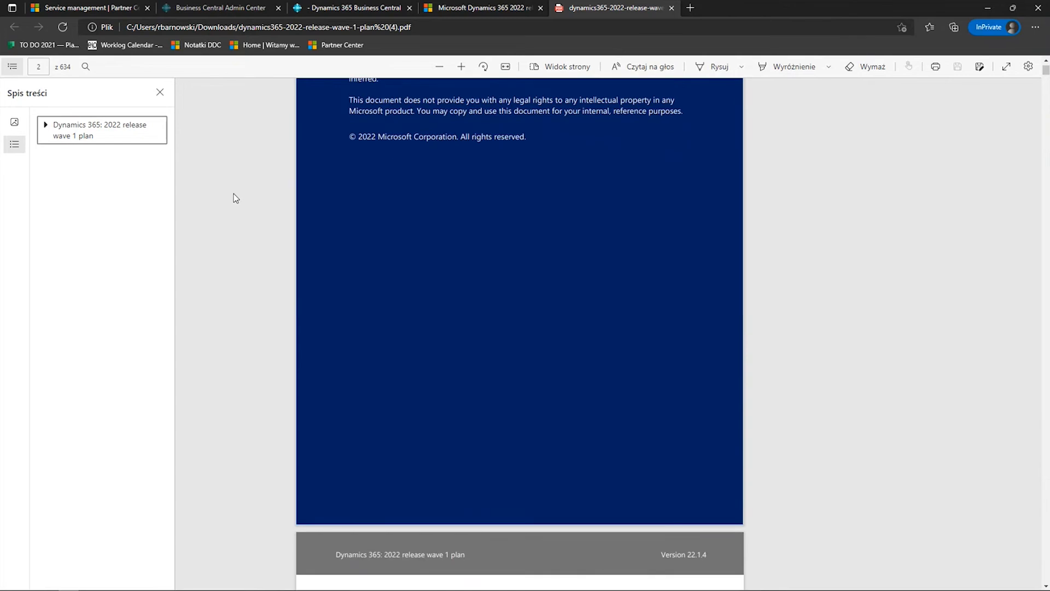
{"action": "scroll", "coordinate": [721, 280], "scroll_direction": "down", "scroll_amount": 10}
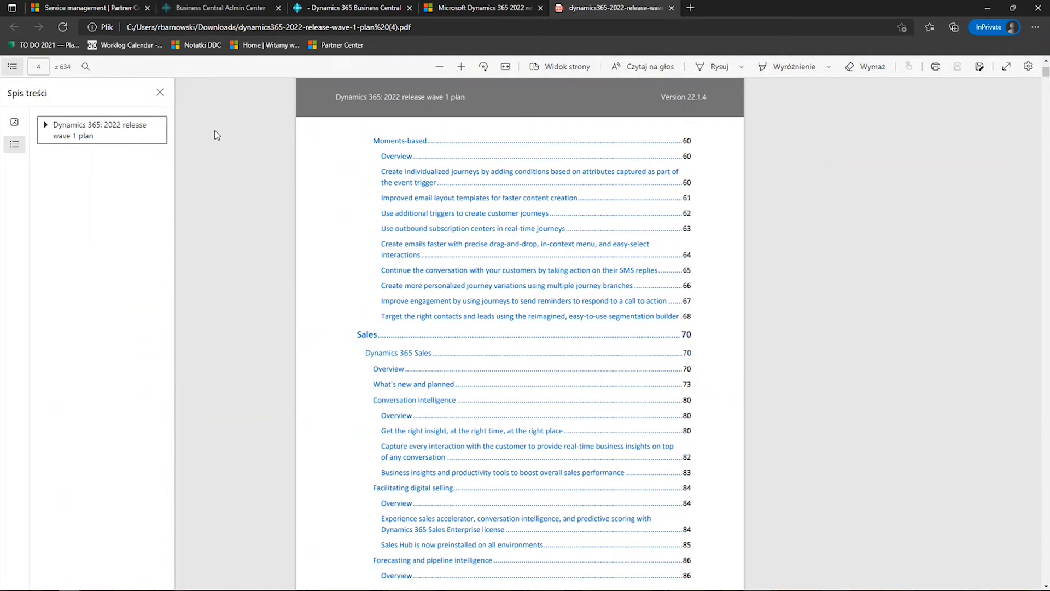
{"action": "scroll", "coordinate": [228, 227], "scroll_direction": "up", "scroll_amount": 15}
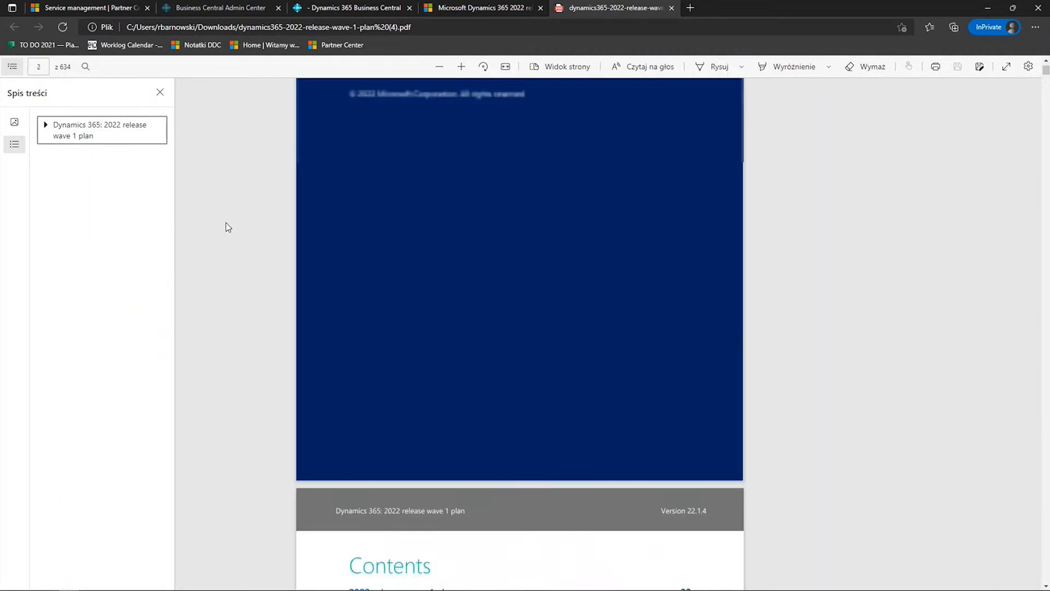
{"action": "scroll", "coordinate": [225, 223], "scroll_direction": "up", "scroll_amount": 10}
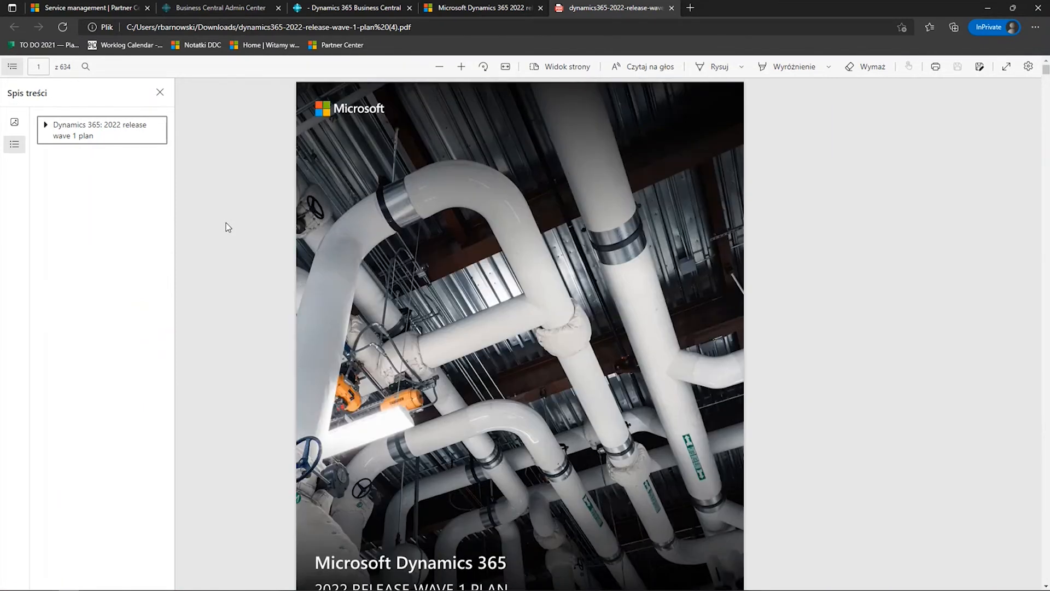
{"action": "left_click", "coordinate": [671, 7]}
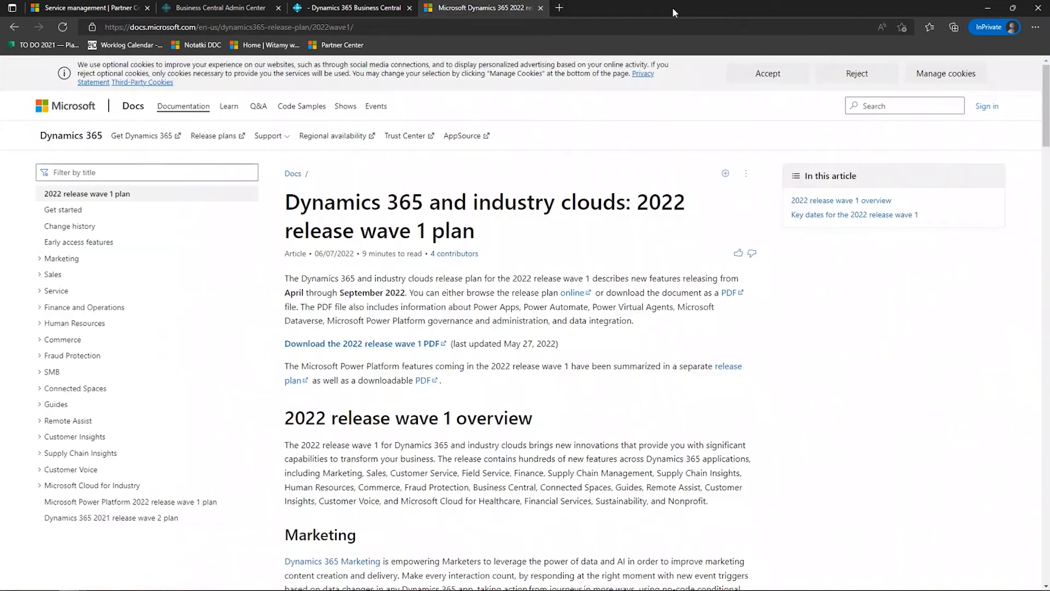
{"action": "left_click", "coordinate": [540, 8]}
- Review the Help & Support sections, then open the Business Central ideas site from Give feedback and look through its idea categories
{"action": "scroll", "coordinate": [581, 276], "scroll_direction": "down", "scroll_amount": 1}
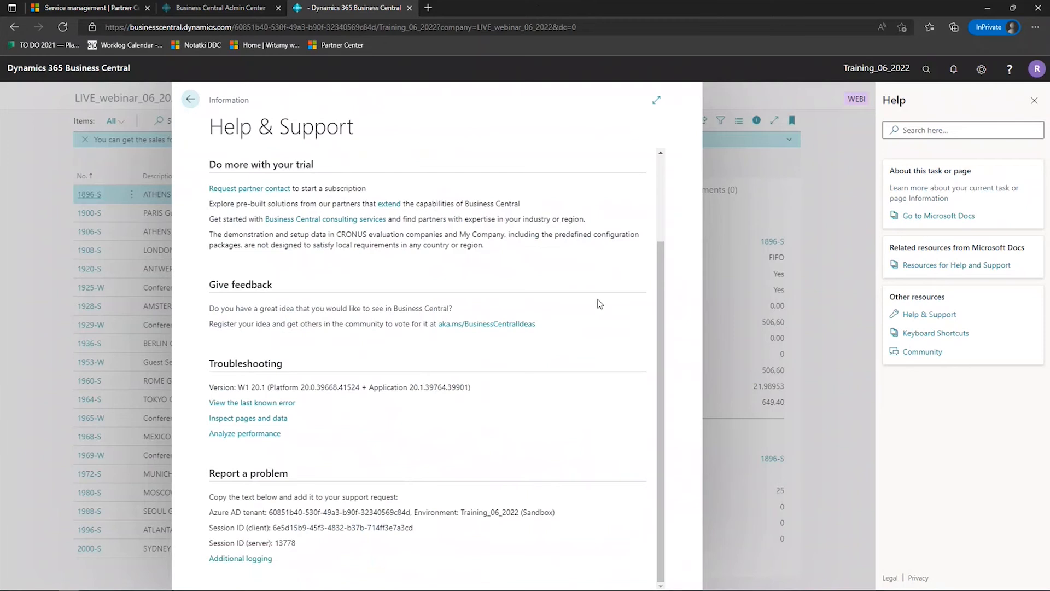
{"action": "scroll", "coordinate": [628, 325], "scroll_direction": "up", "scroll_amount": 2}
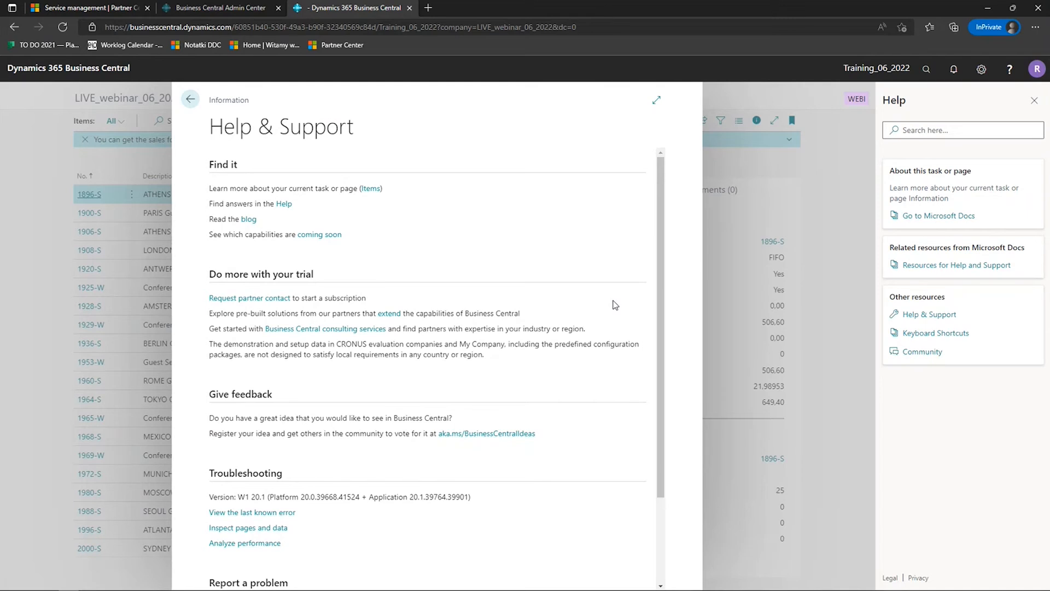
{"action": "scroll", "coordinate": [615, 305], "scroll_direction": "down", "scroll_amount": 2}
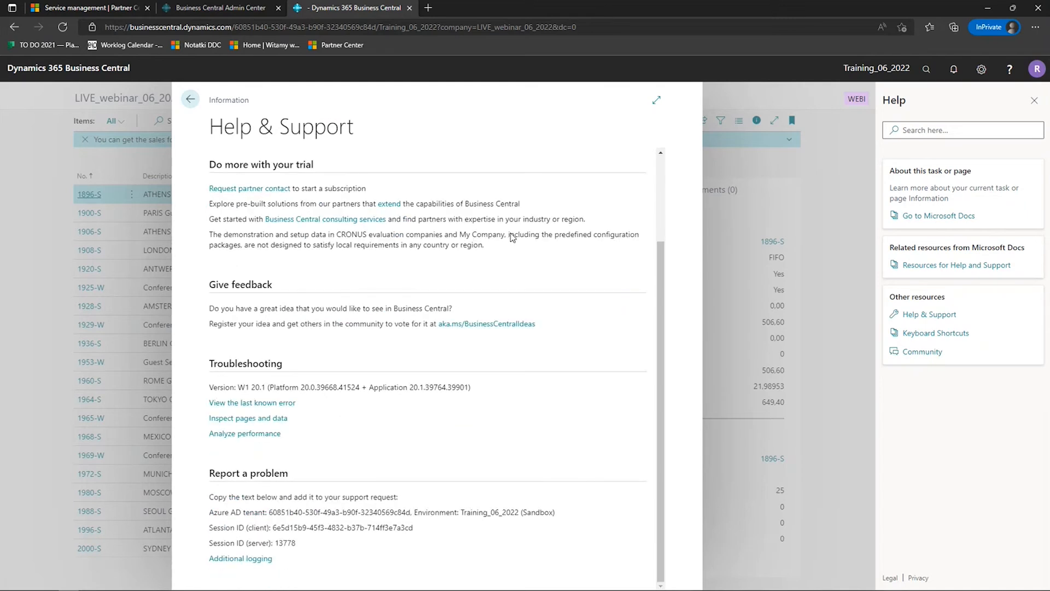
{"action": "left_click", "coordinate": [497, 327]}
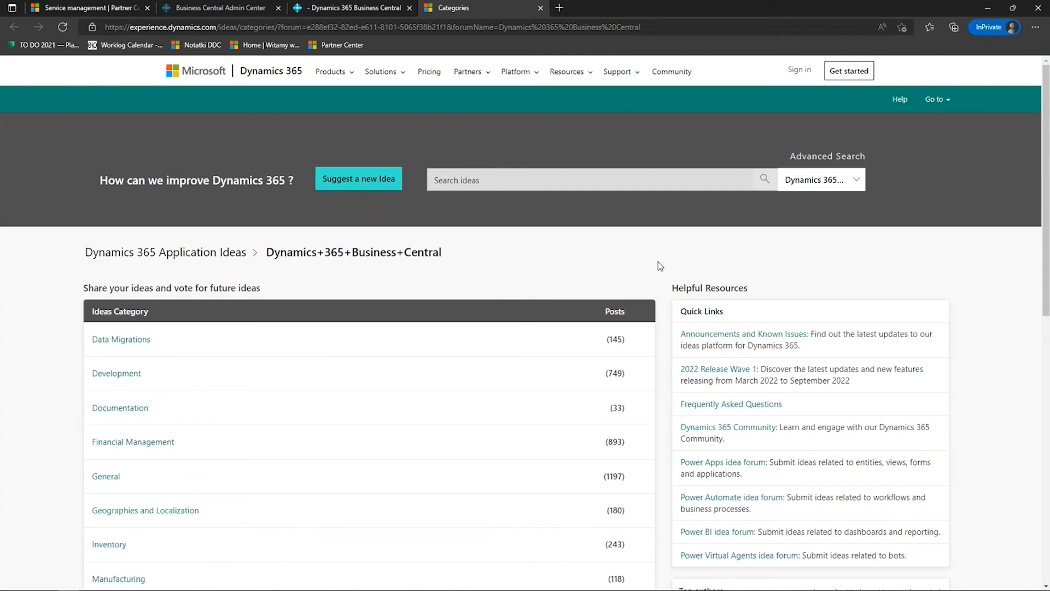
{"action": "scroll", "coordinate": [658, 262], "scroll_direction": "down", "scroll_amount": 4}
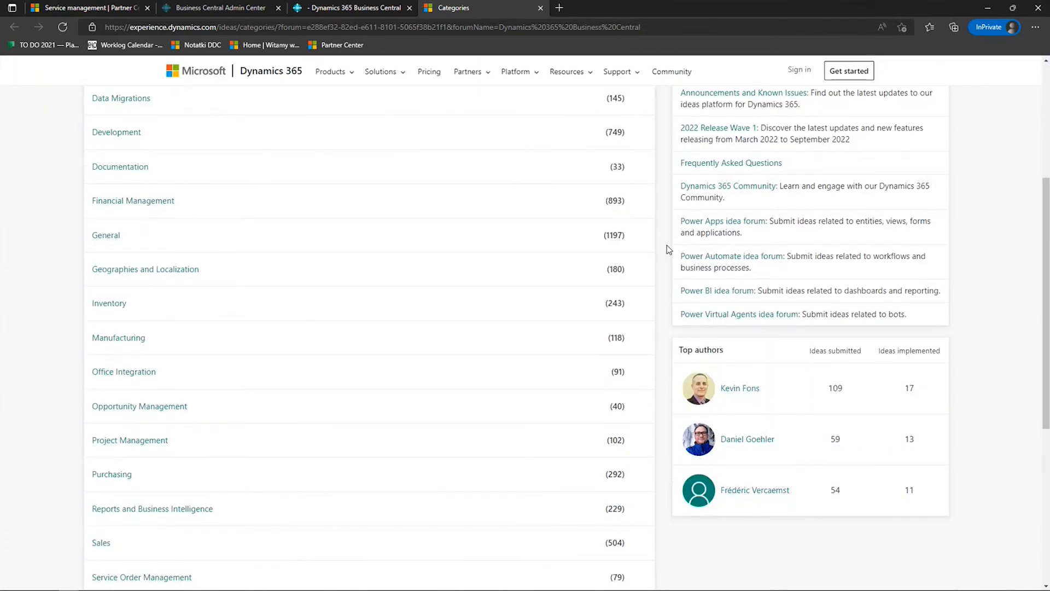
{"action": "scroll", "coordinate": [667, 245], "scroll_direction": "down", "scroll_amount": 1}
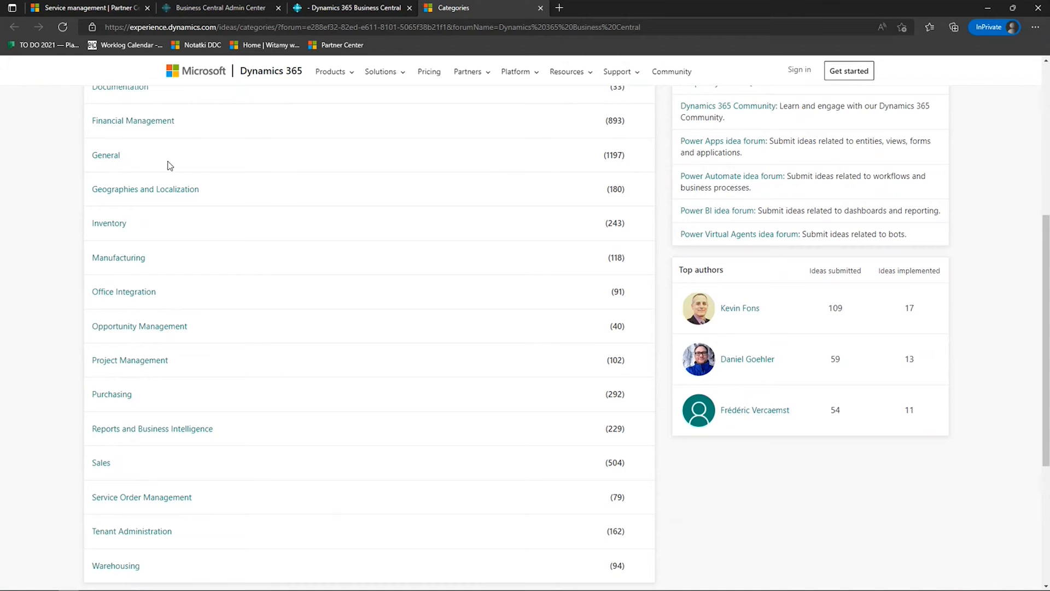
- Open the General ideas category, examine the top ideas with their votes and statuses, and close the ideas site
{"action": "left_click", "coordinate": [111, 160]}
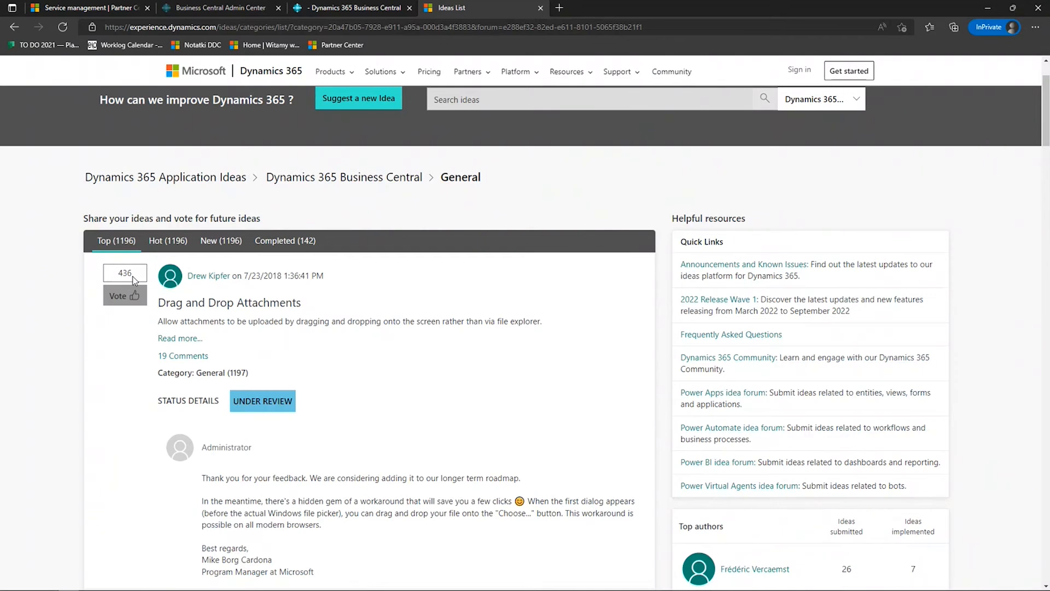
{"action": "scroll", "coordinate": [664, 242], "scroll_direction": "down", "scroll_amount": 2}
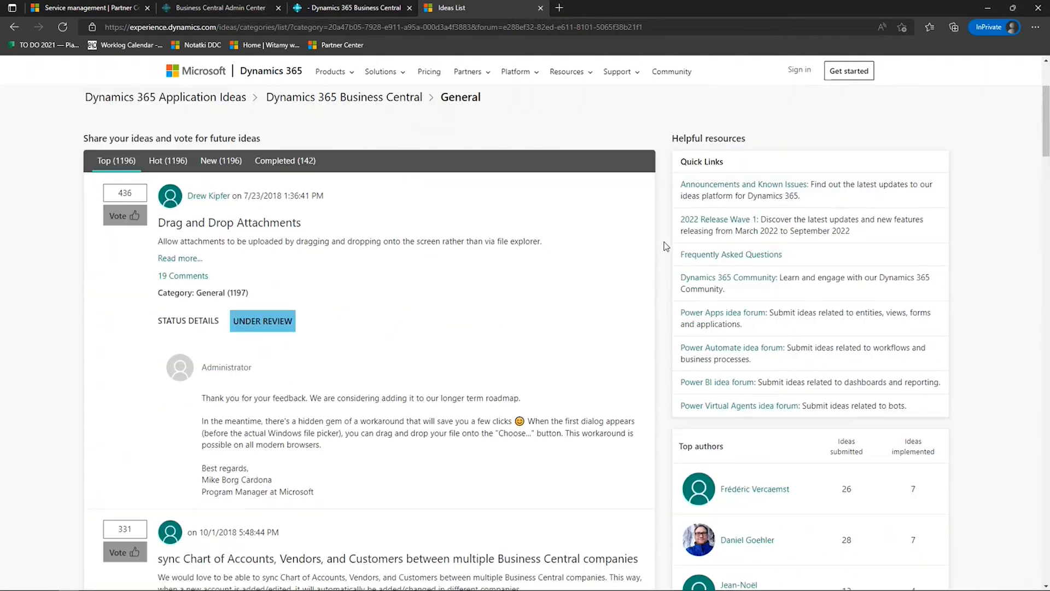
{"action": "scroll", "coordinate": [255, 232], "scroll_direction": "down", "scroll_amount": 7}
{"action": "scroll", "coordinate": [265, 253], "scroll_direction": "down", "scroll_amount": 15}
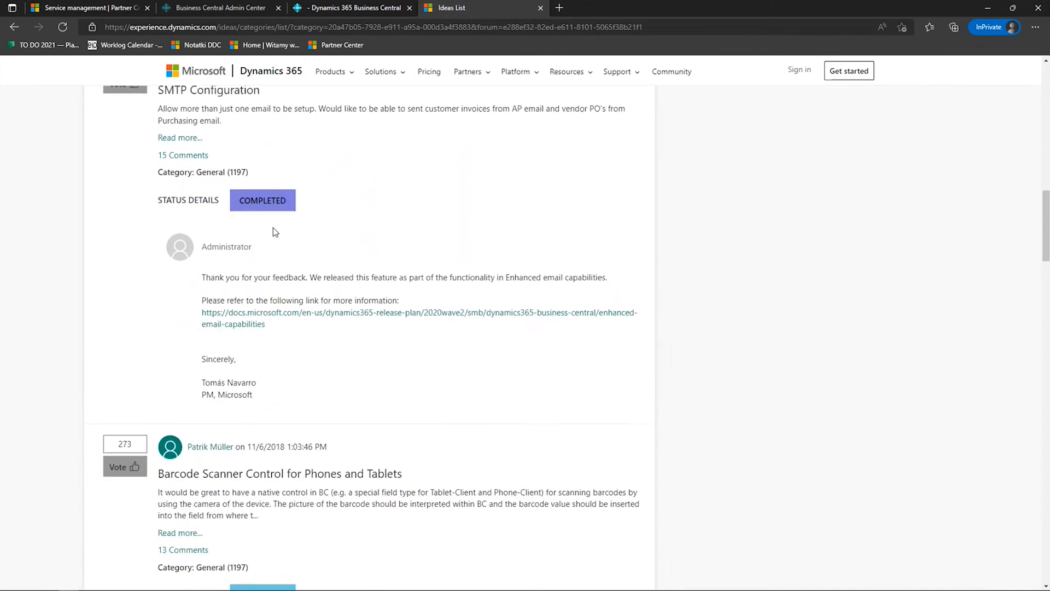
{"action": "scroll", "coordinate": [289, 211], "scroll_direction": "down", "scroll_amount": 20}
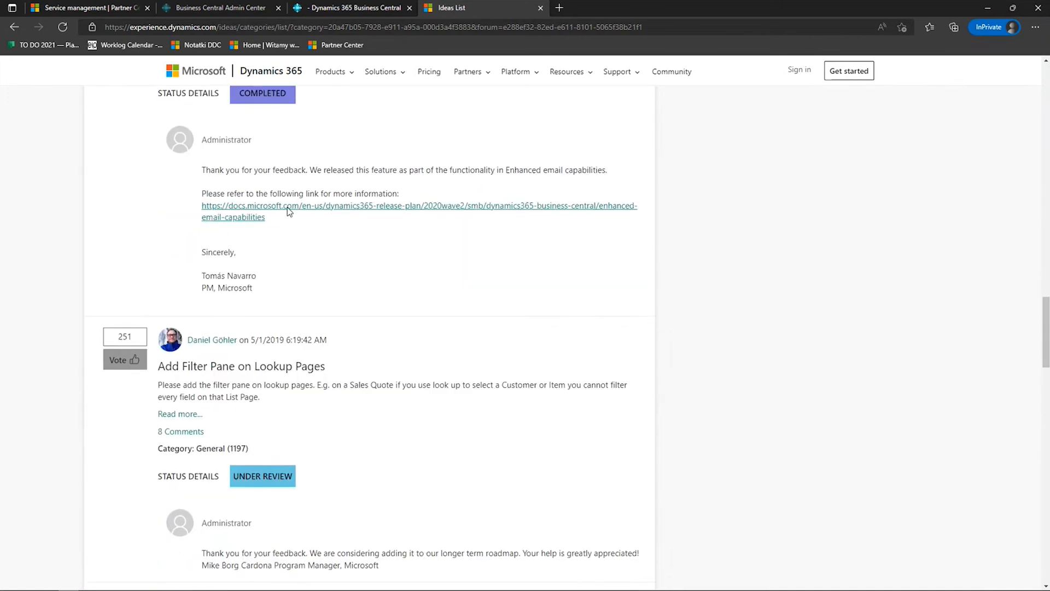
{"action": "scroll", "coordinate": [289, 211], "scroll_direction": "down", "scroll_amount": 13}
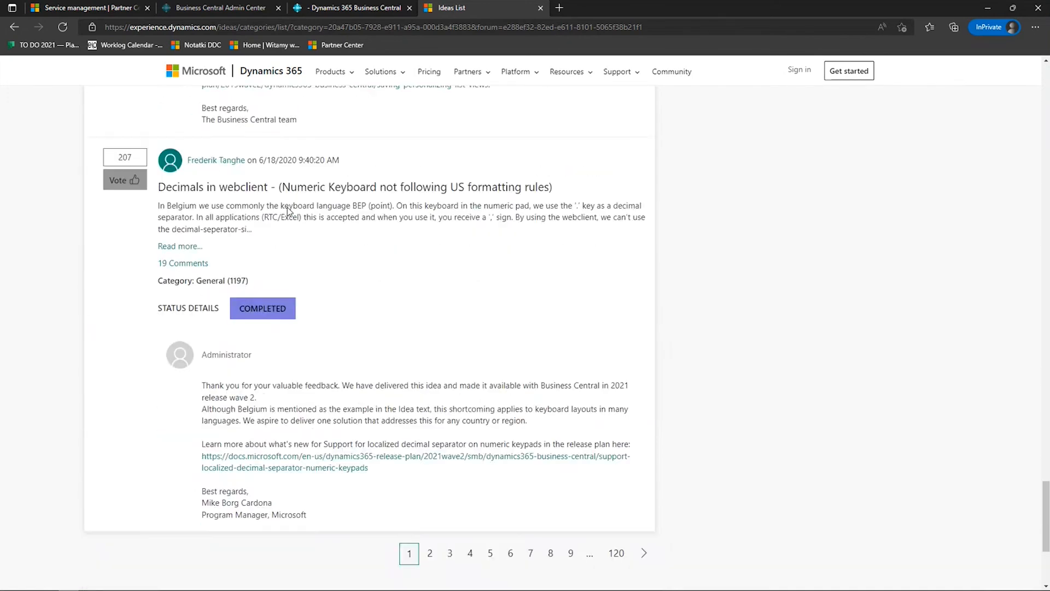
{"action": "scroll", "coordinate": [468, 237], "scroll_direction": "up", "scroll_amount": 7}
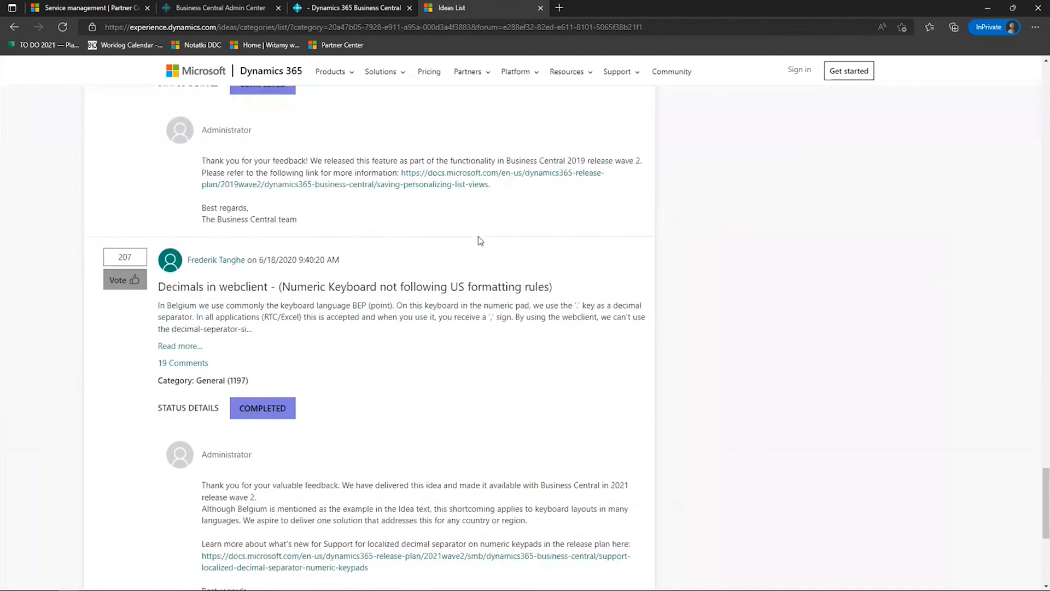
{"action": "scroll", "coordinate": [470, 236], "scroll_direction": "up", "scroll_amount": 3}
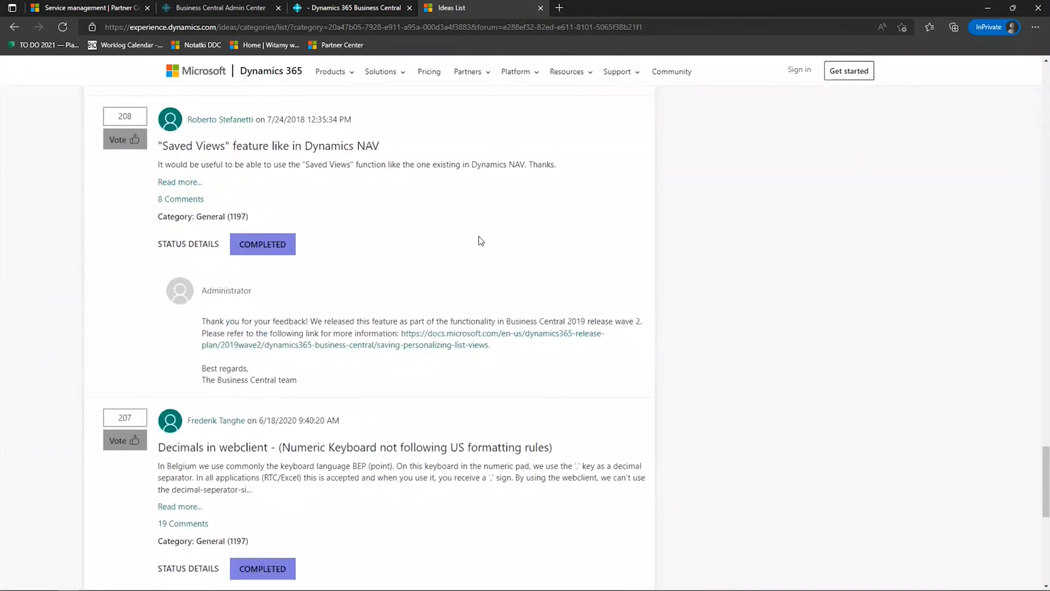
{"action": "left_click", "coordinate": [541, 7]}
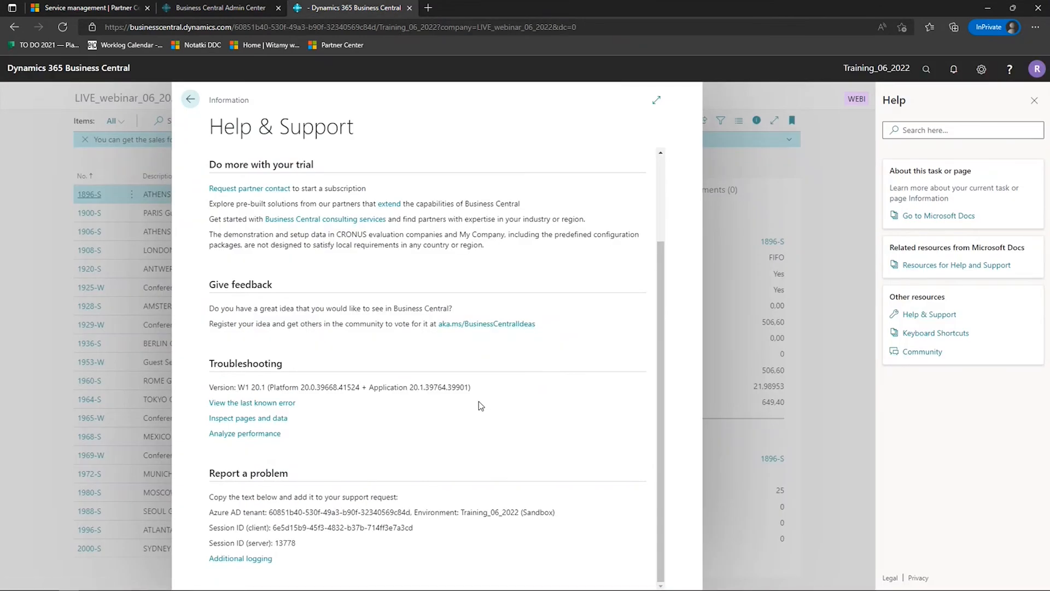
- View the last known error, then inspect the Items page's source table fields and close the inspection and Help panes
{"action": "left_click", "coordinate": [266, 406]}
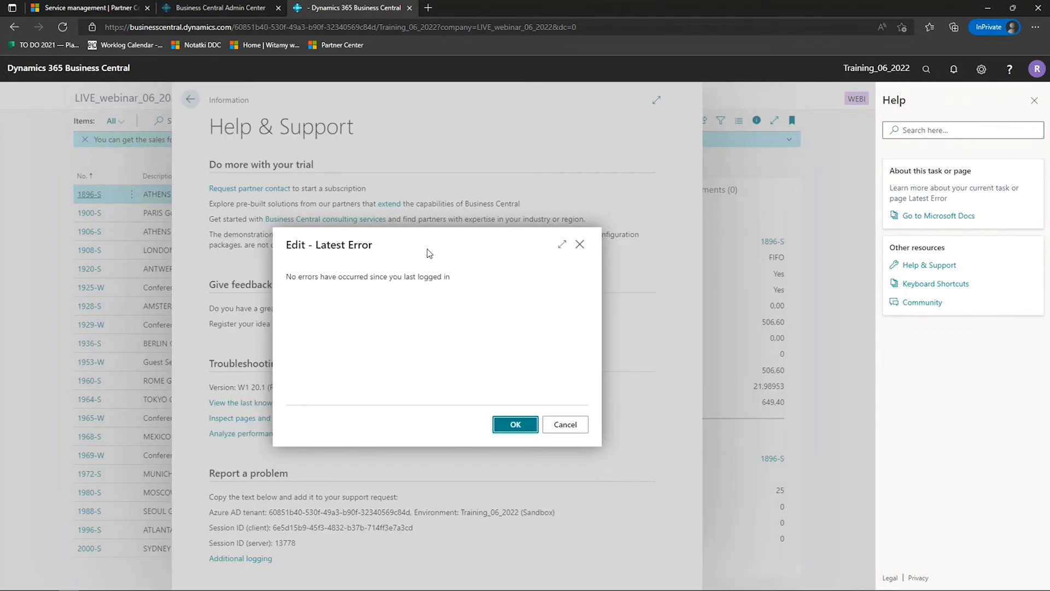
{"action": "left_click", "coordinate": [580, 243]}
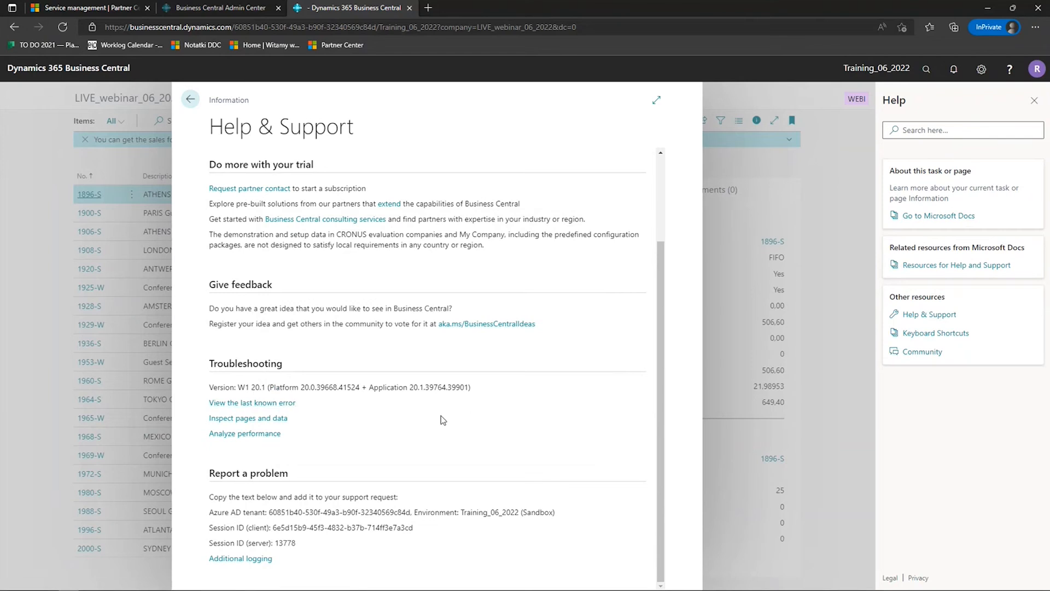
{"action": "left_click", "coordinate": [280, 418]}
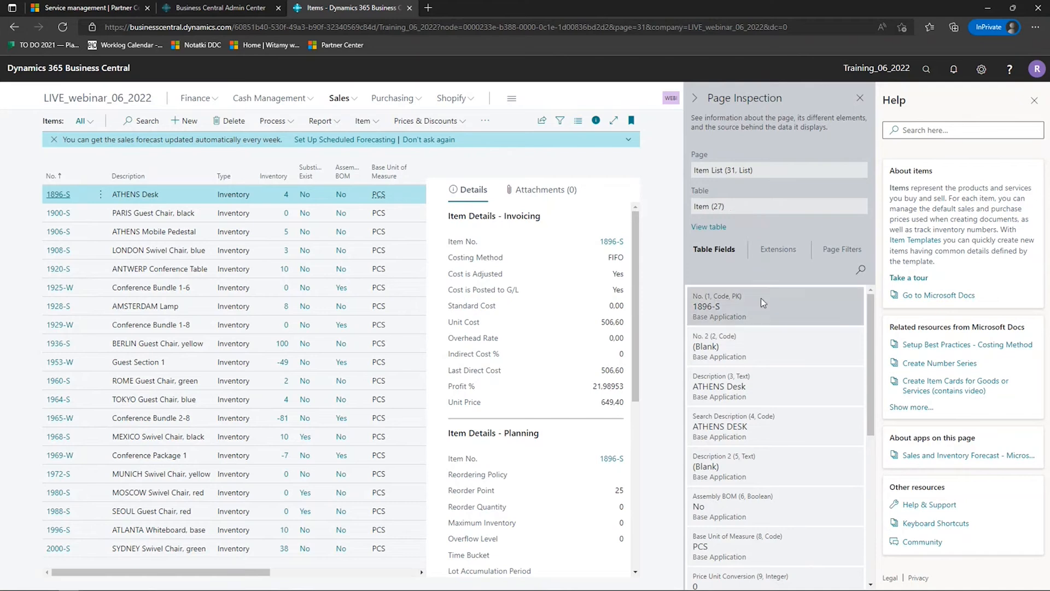
{"action": "scroll", "coordinate": [789, 320], "scroll_direction": "down", "scroll_amount": 10}
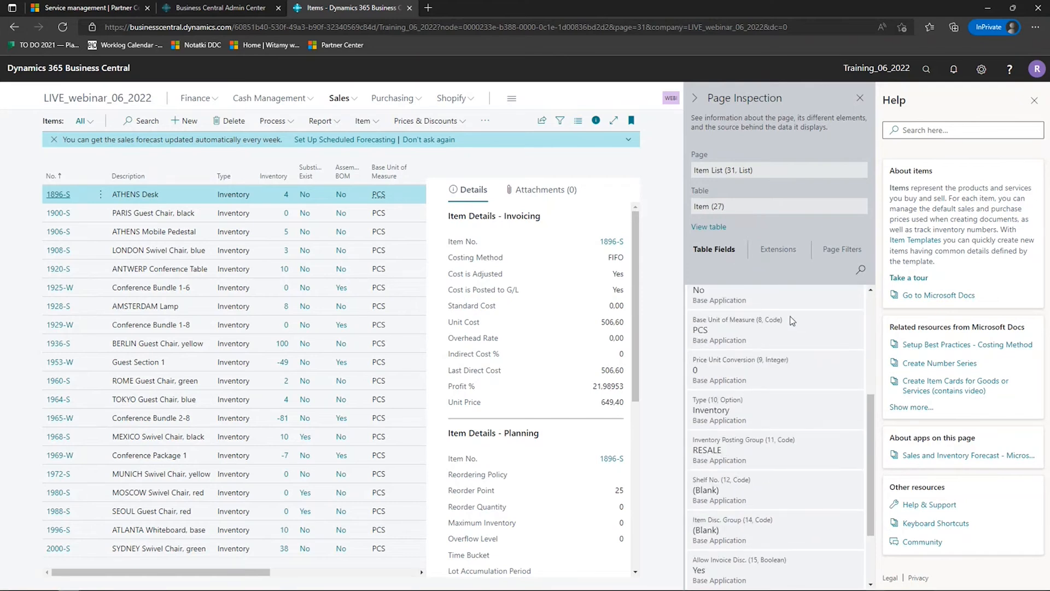
{"action": "scroll", "coordinate": [792, 319], "scroll_direction": "down", "scroll_amount": 3}
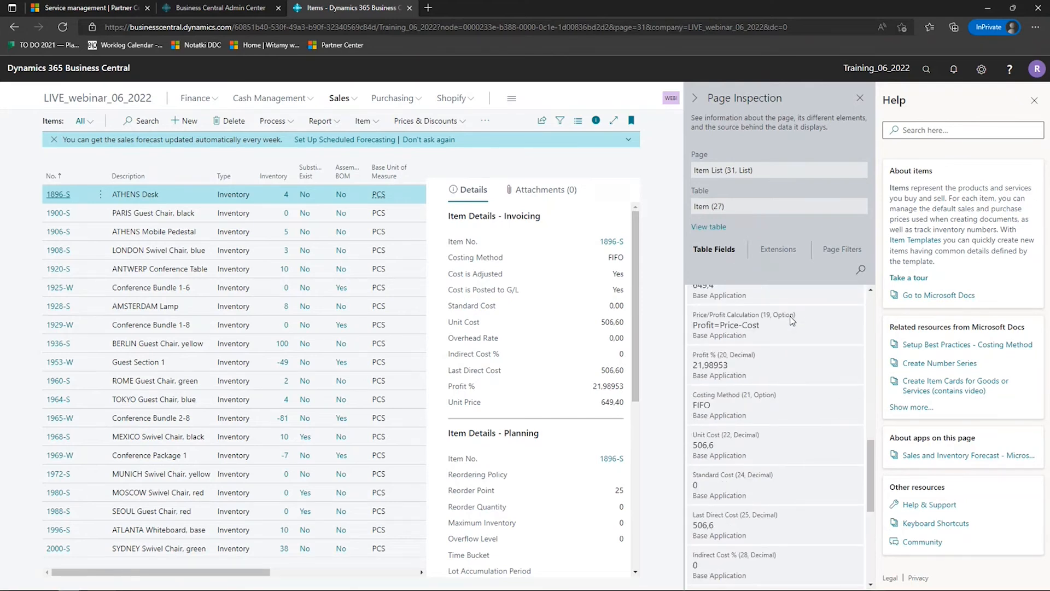
{"action": "scroll", "coordinate": [790, 320], "scroll_direction": "down", "scroll_amount": 10}
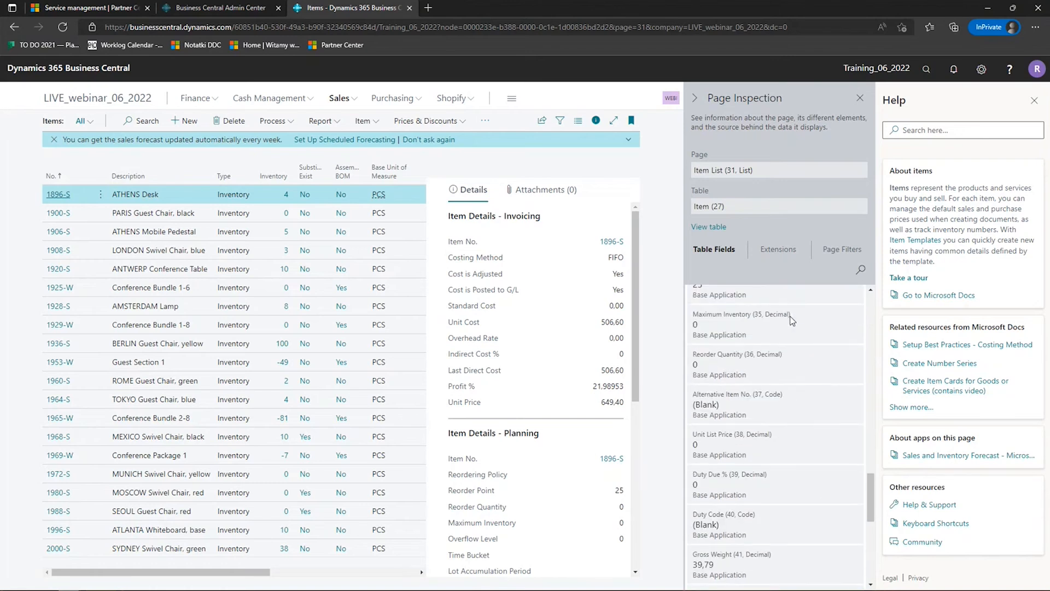
{"action": "left_click", "coordinate": [860, 97]}
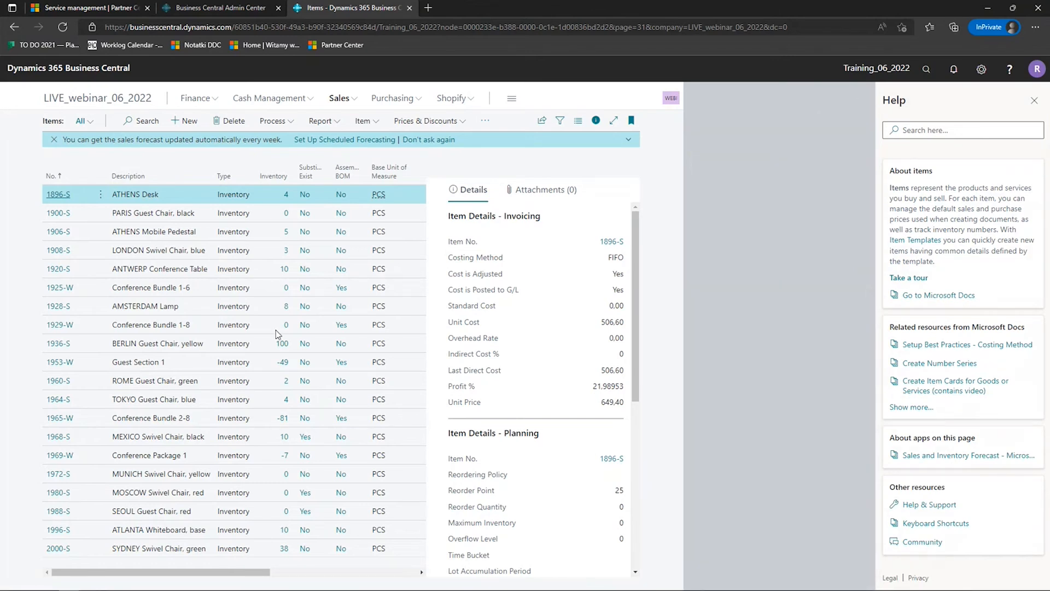
{"action": "left_click", "coordinate": [1034, 101]}
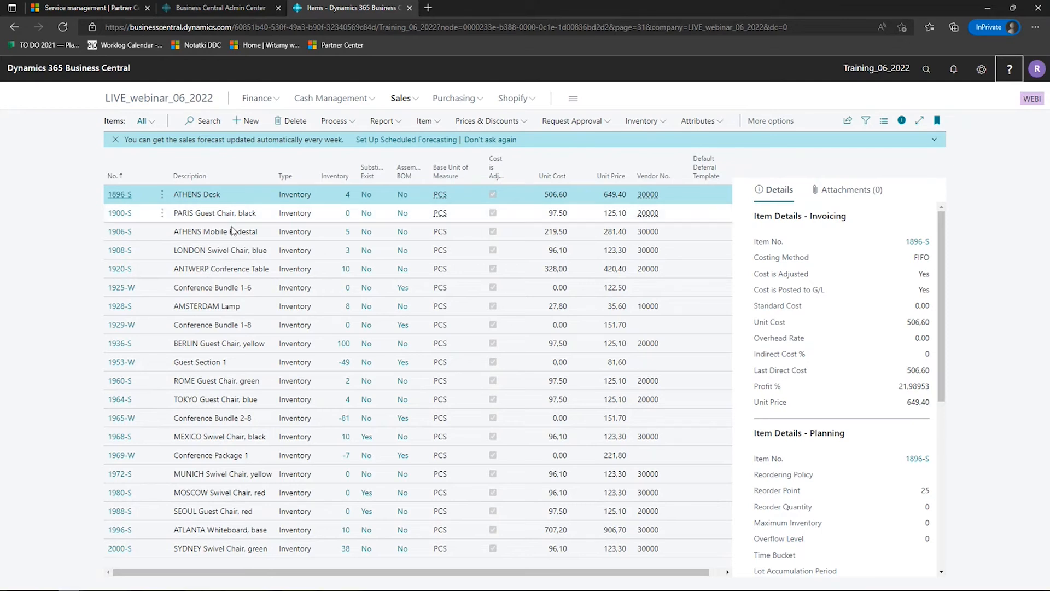
- Open the Chart of Accounts from the Finance area and display its teaching tip about the page
{"action": "left_click", "coordinate": [277, 102]}
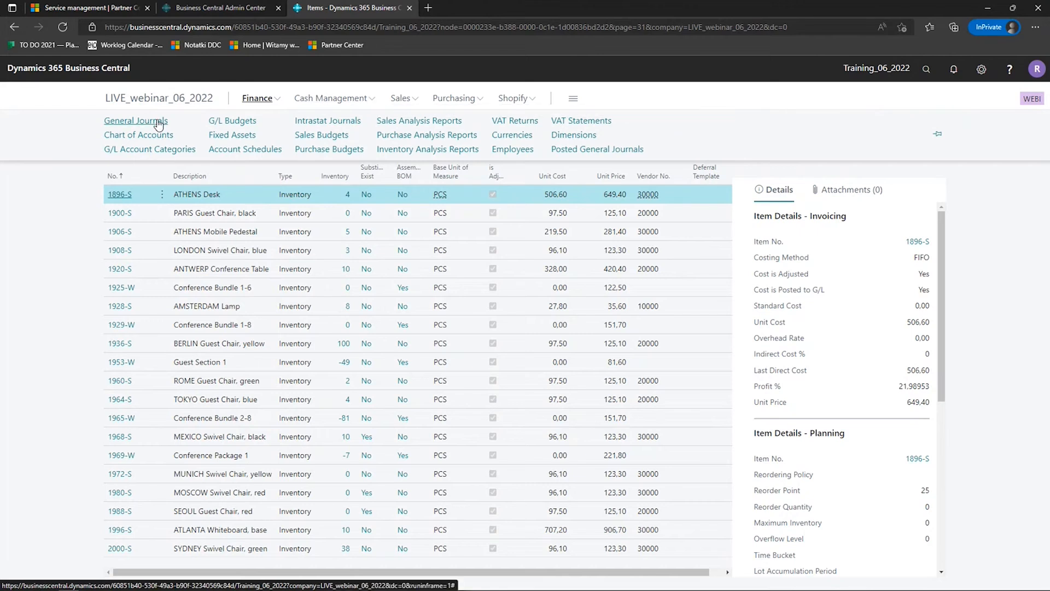
{"action": "left_click", "coordinate": [167, 137]}
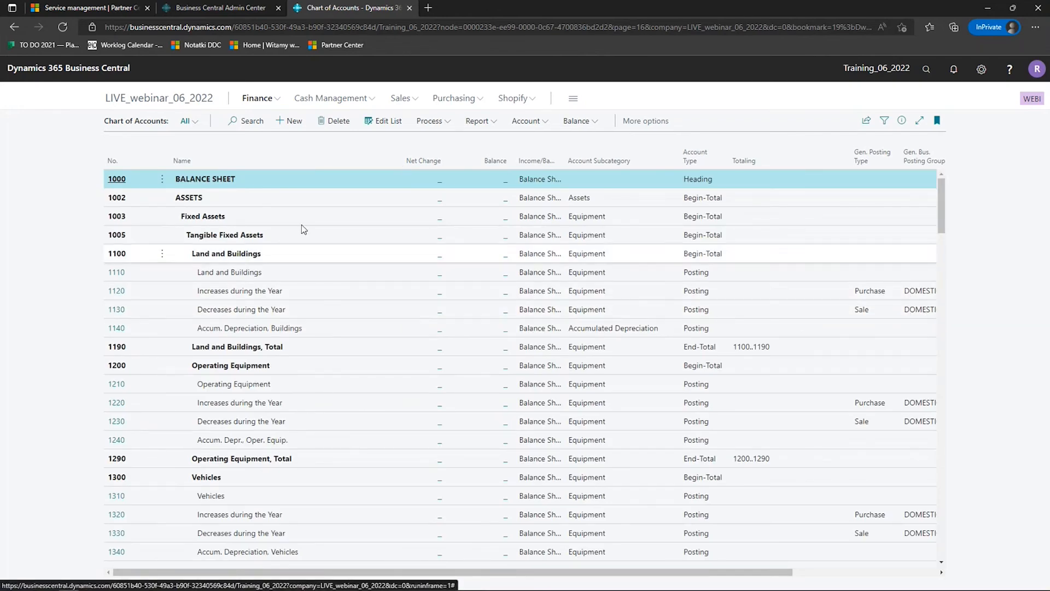
{"action": "left_click", "coordinate": [138, 123]}
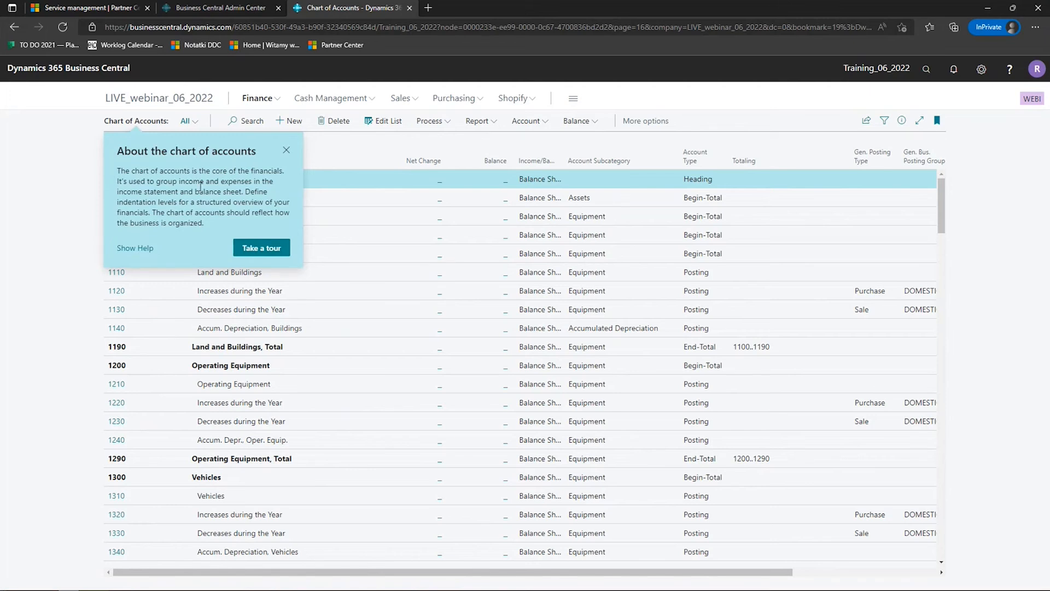
{"action": "left_click", "coordinate": [286, 150]}
{"action": "left_click", "coordinate": [137, 121]}
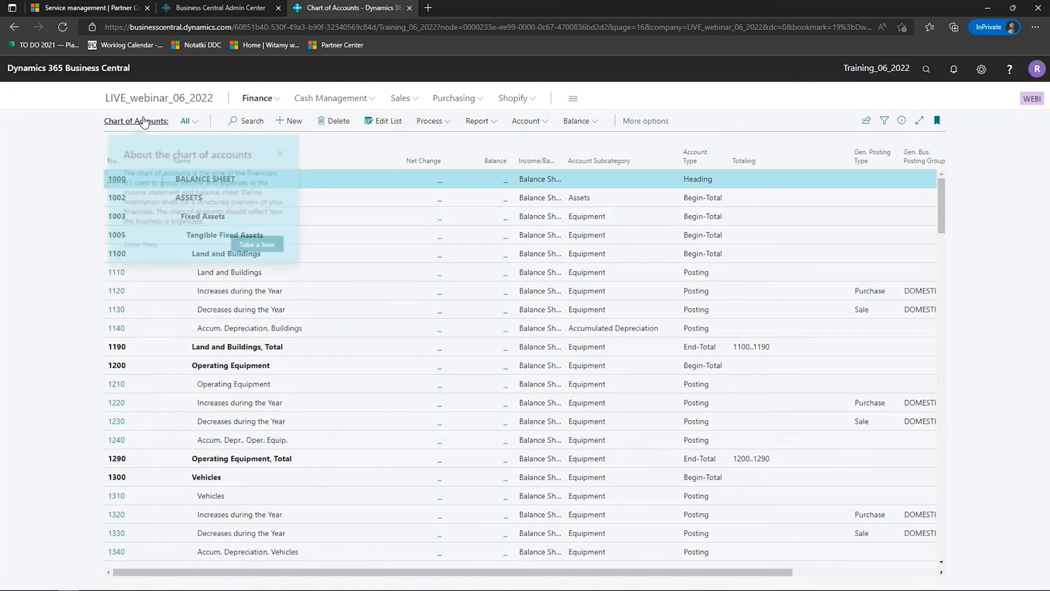
- Take the Chart of Accounts tour up to the financial overview tip, and open and cancel the Trial Balance report request
{"action": "left_click", "coordinate": [268, 249]}
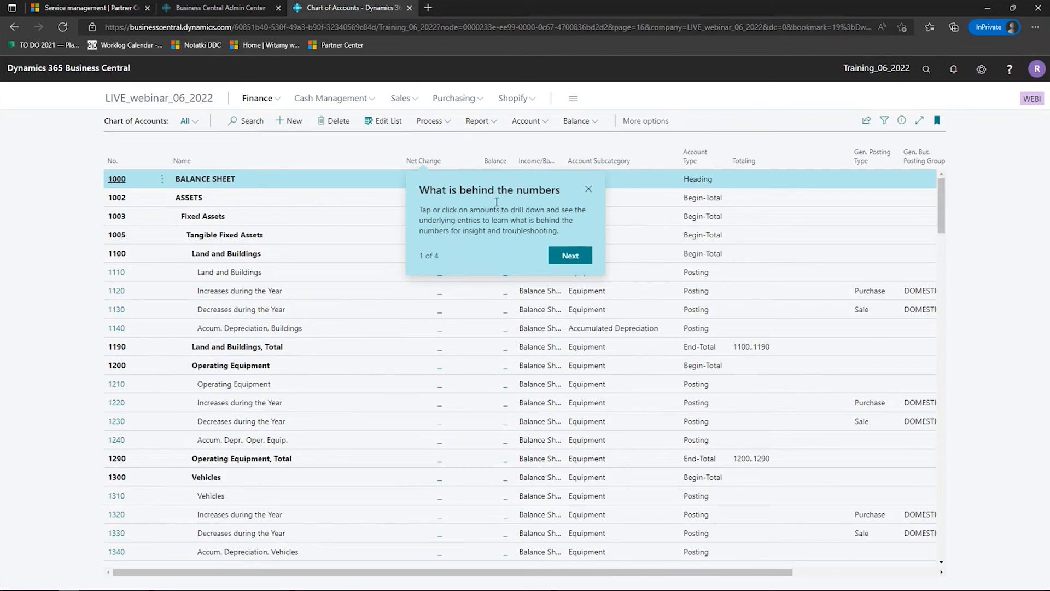
{"action": "left_click", "coordinate": [570, 255]}
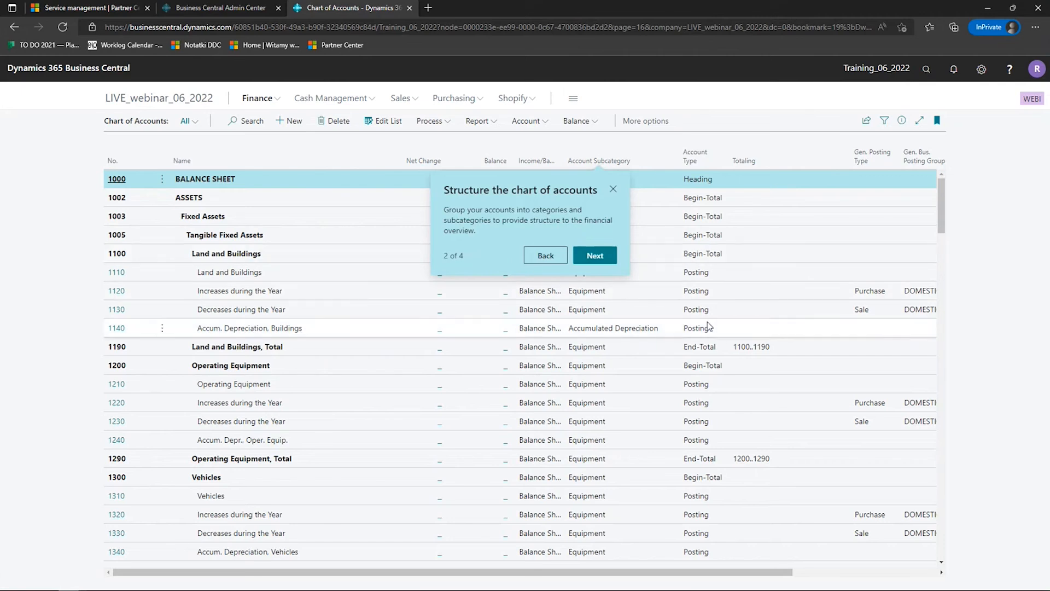
{"action": "left_click", "coordinate": [594, 254]}
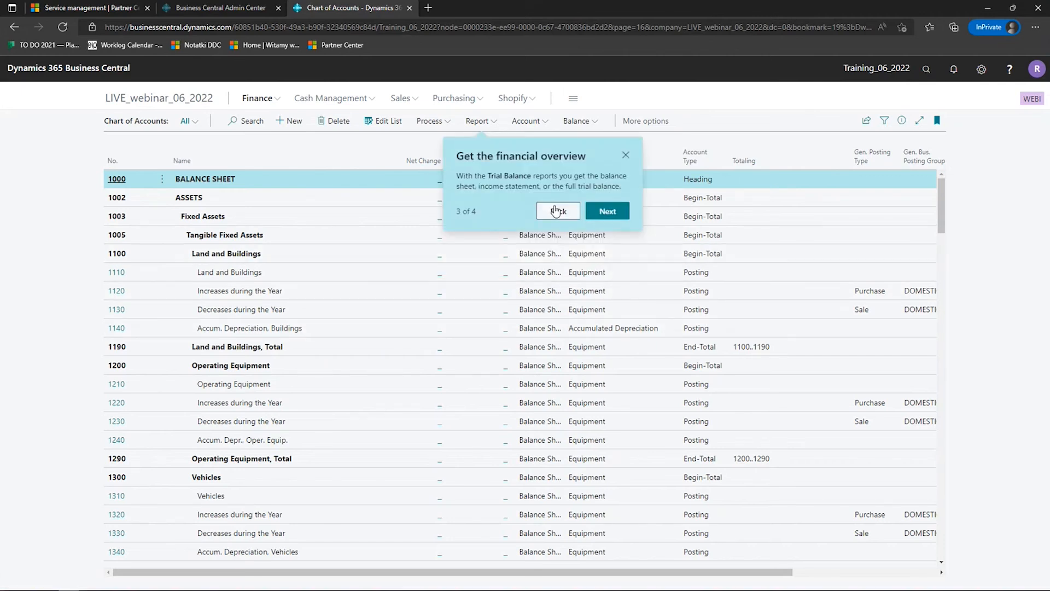
{"action": "left_click", "coordinate": [487, 121]}
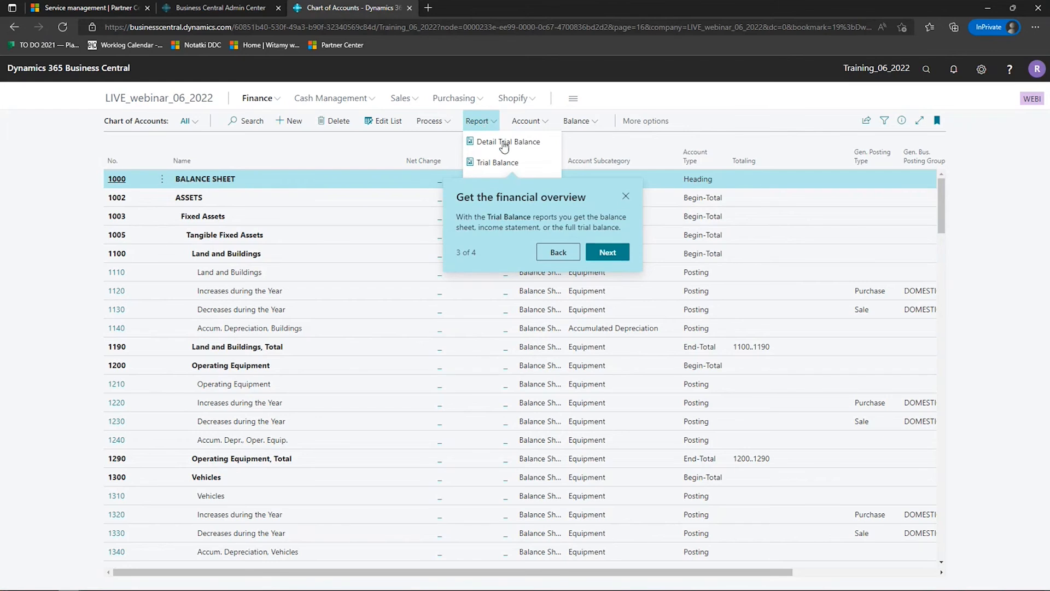
{"action": "left_click", "coordinate": [524, 163]}
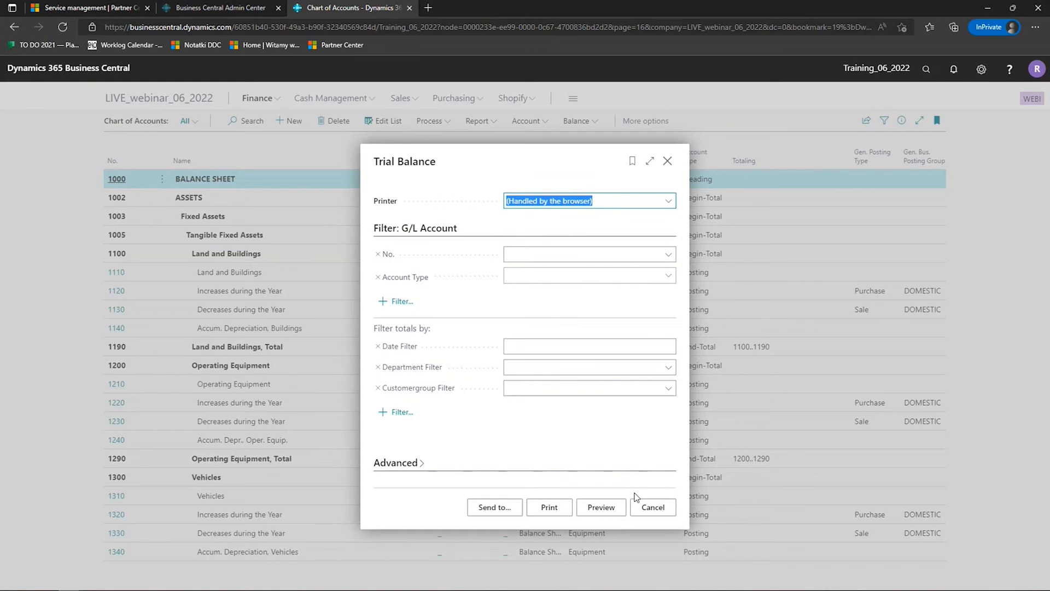
{"action": "left_click", "coordinate": [650, 509]}
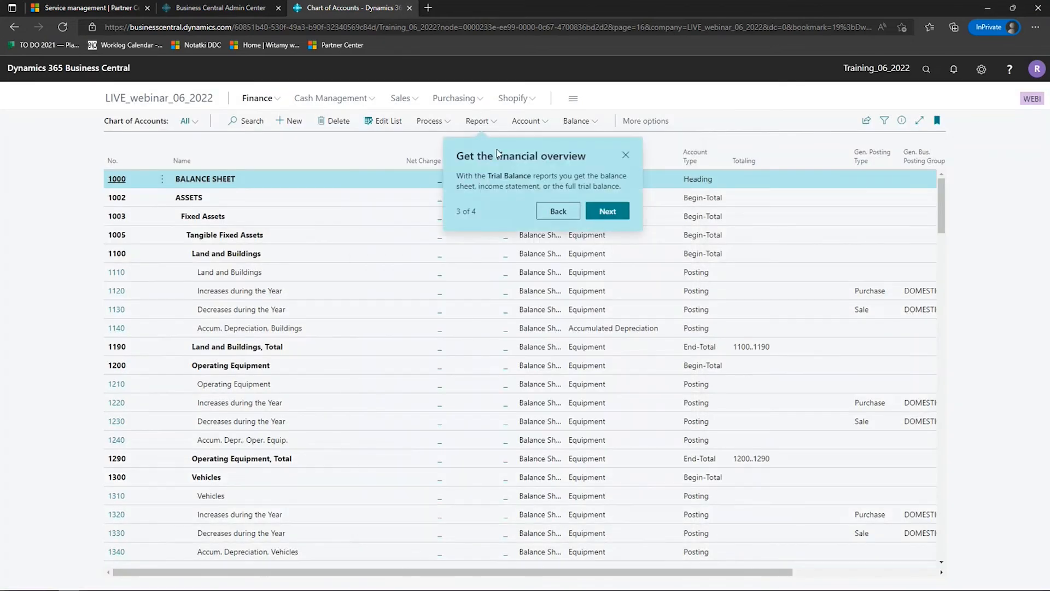
- Advance the tour to the tip on narrowing down the list, view the available list views, and close the tip
{"action": "left_click", "coordinate": [607, 212]}
{"action": "left_click", "coordinate": [187, 121]}
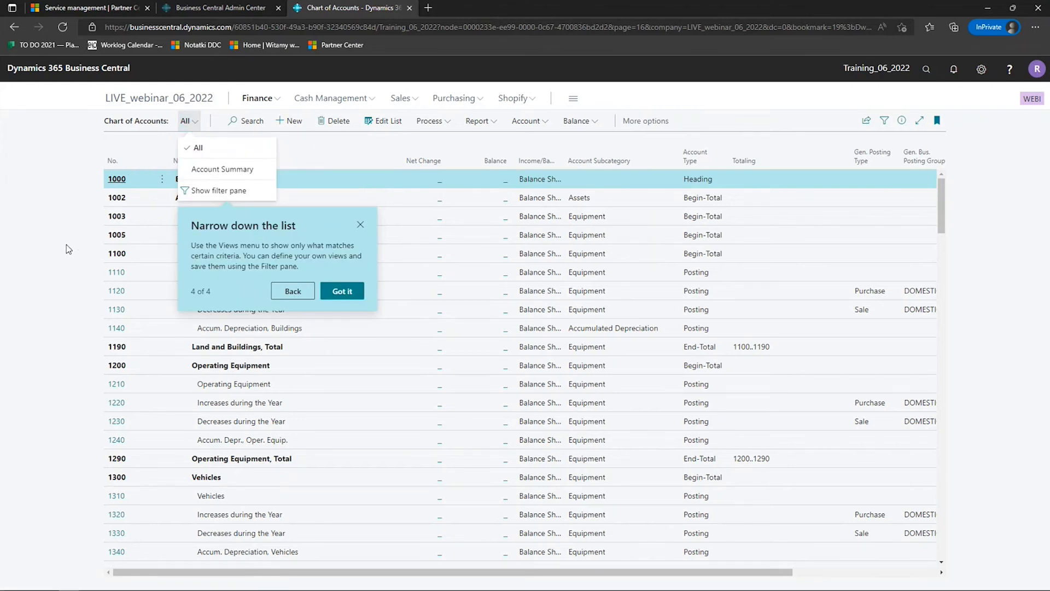
{"action": "left_click", "coordinate": [360, 224]}
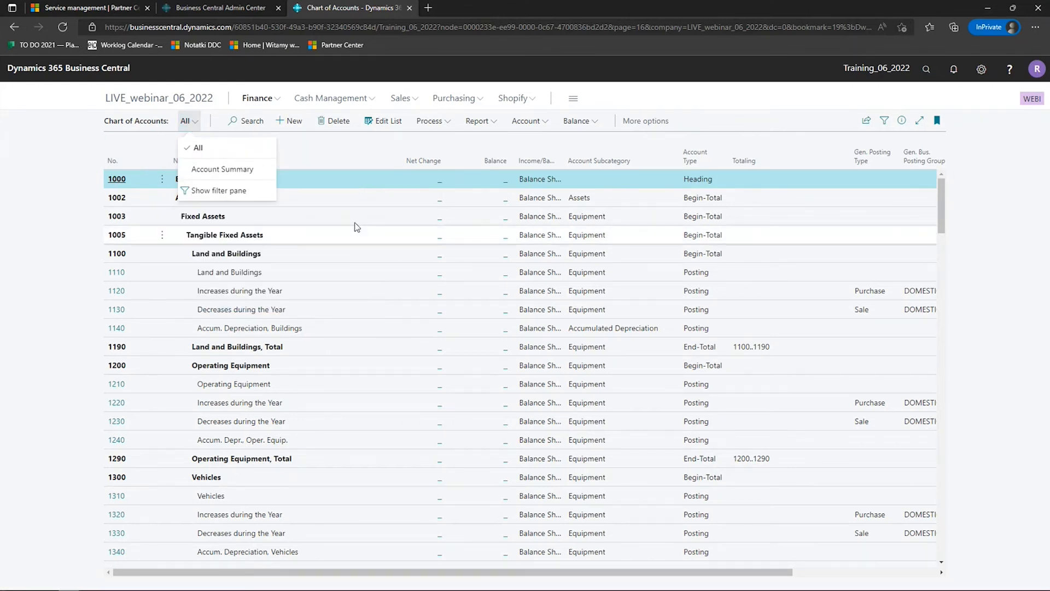
{"action": "left_click", "coordinate": [53, 226]}
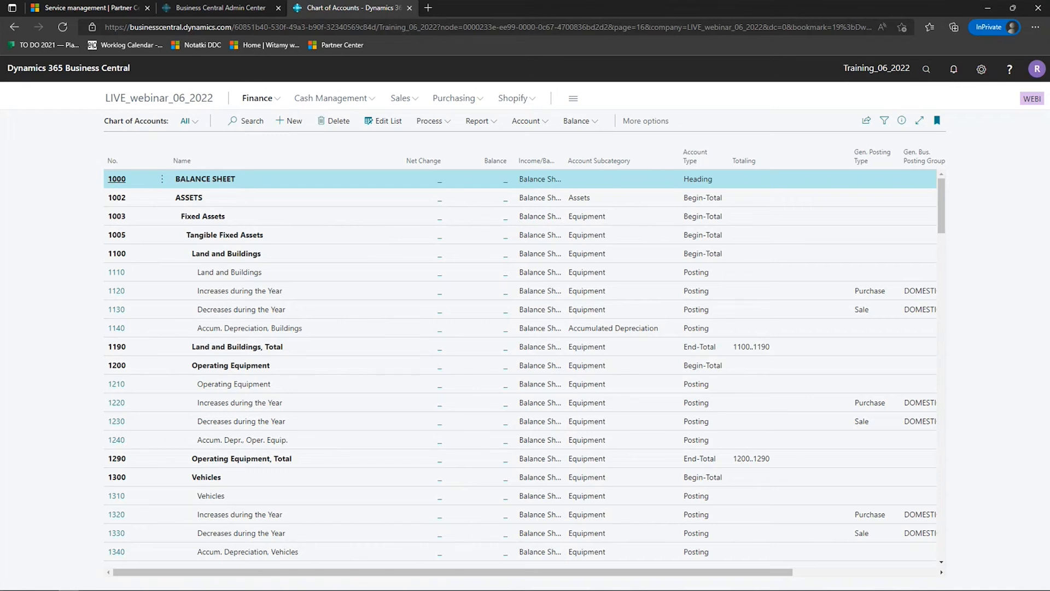
- Return to the company home page and open the Customers list from the Sales area
{"action": "left_click", "coordinate": [162, 104]}
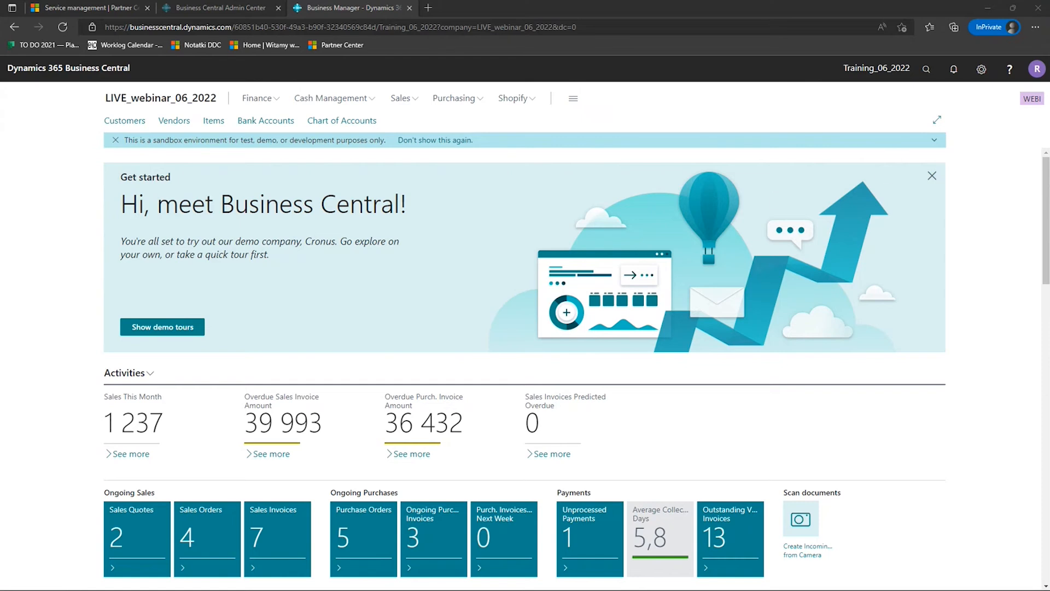
{"action": "left_click", "coordinate": [402, 99]}
{"action": "left_click", "coordinate": [135, 122]}
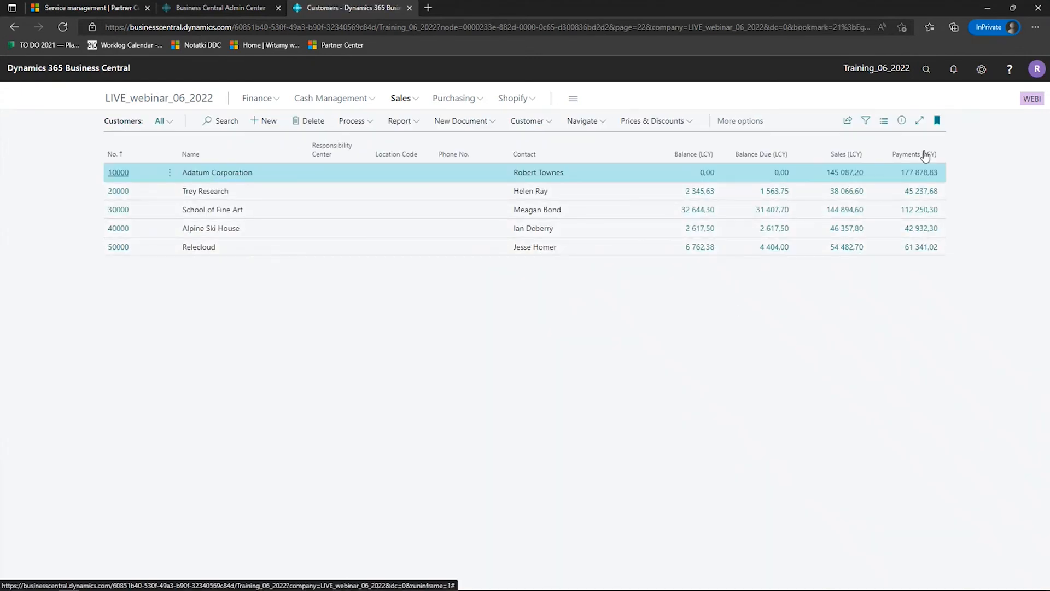
- Show the Customers list as Tall Tiles and as Tiles, and switch it back to the List layout
{"action": "left_click", "coordinate": [883, 121]}
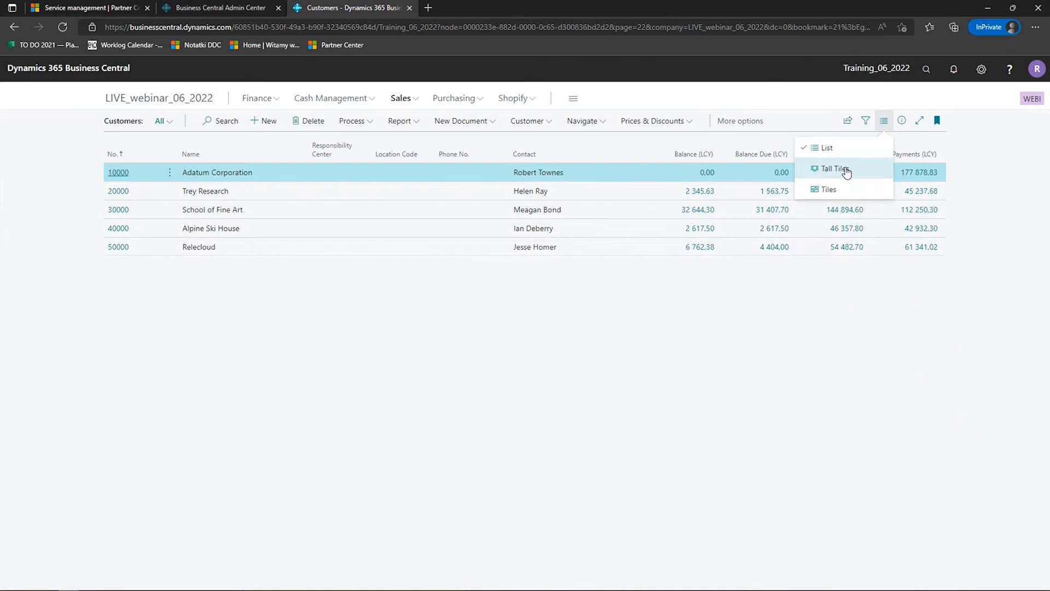
{"action": "left_click", "coordinate": [845, 168]}
{"action": "left_click", "coordinate": [883, 121]}
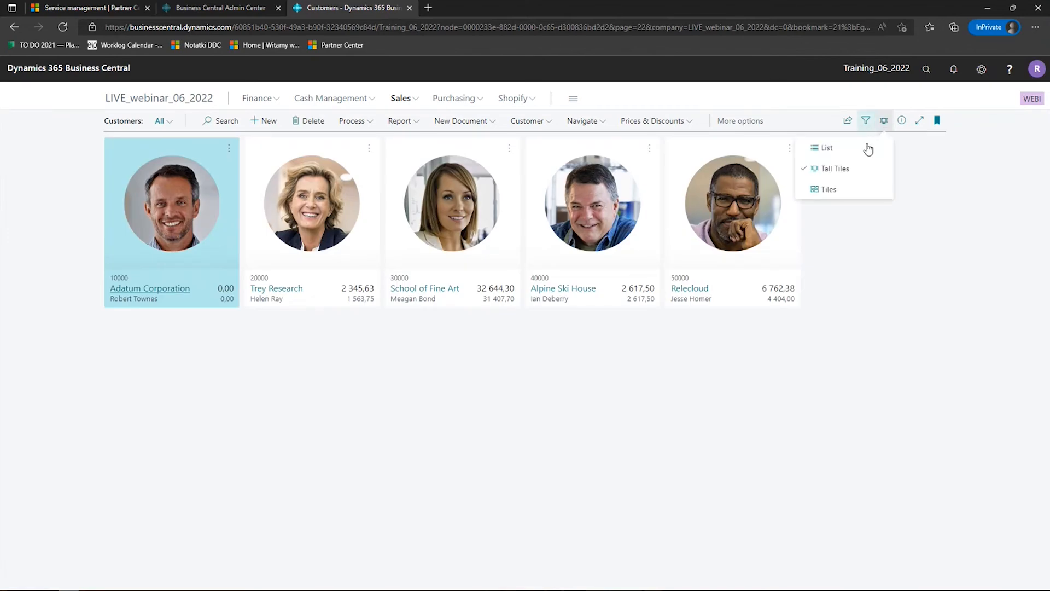
{"action": "left_click", "coordinate": [837, 187]}
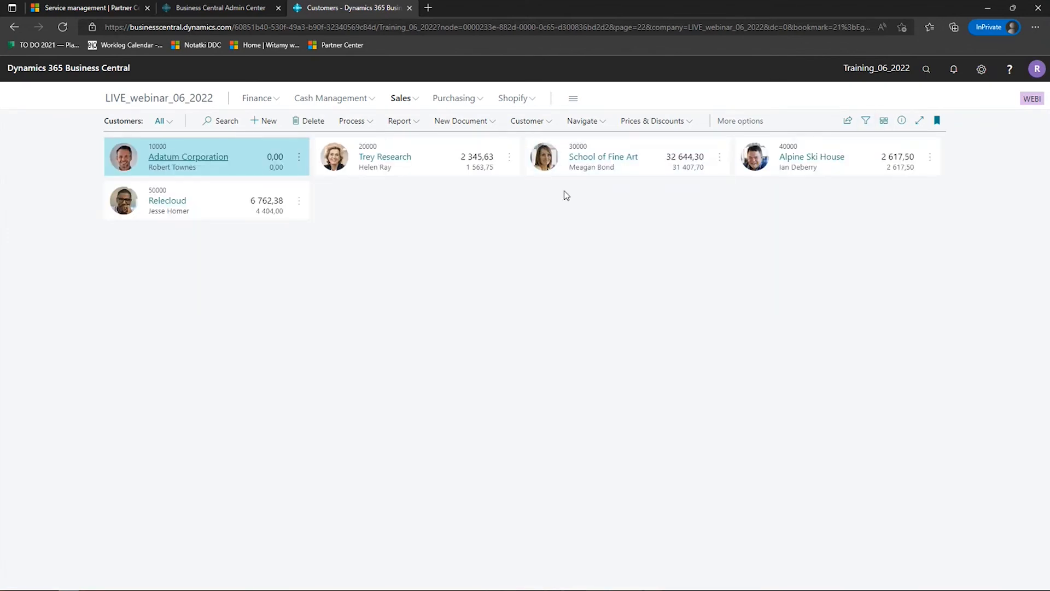
{"action": "left_click", "coordinate": [884, 121]}
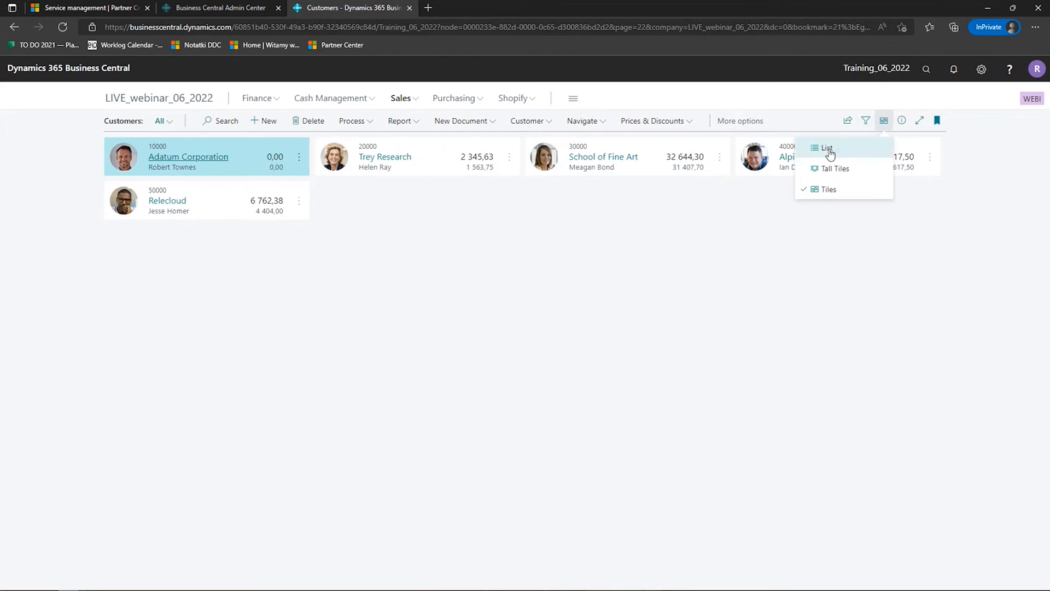
{"action": "left_click", "coordinate": [829, 154]}
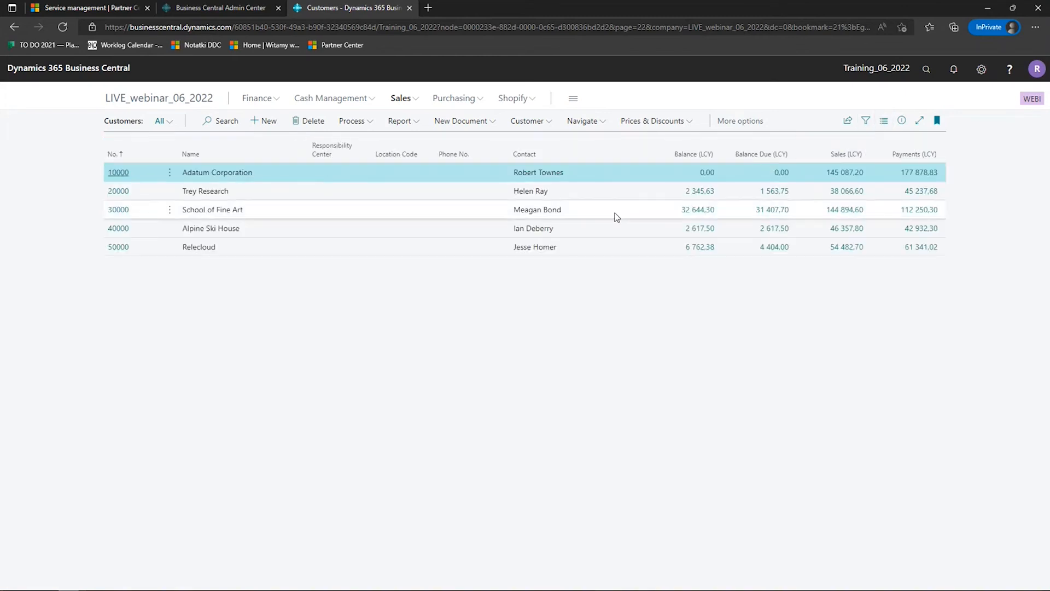
- Display the details pane for the first customer, review its sales history and statistics, and hide the pane
{"action": "left_click", "coordinate": [902, 120]}
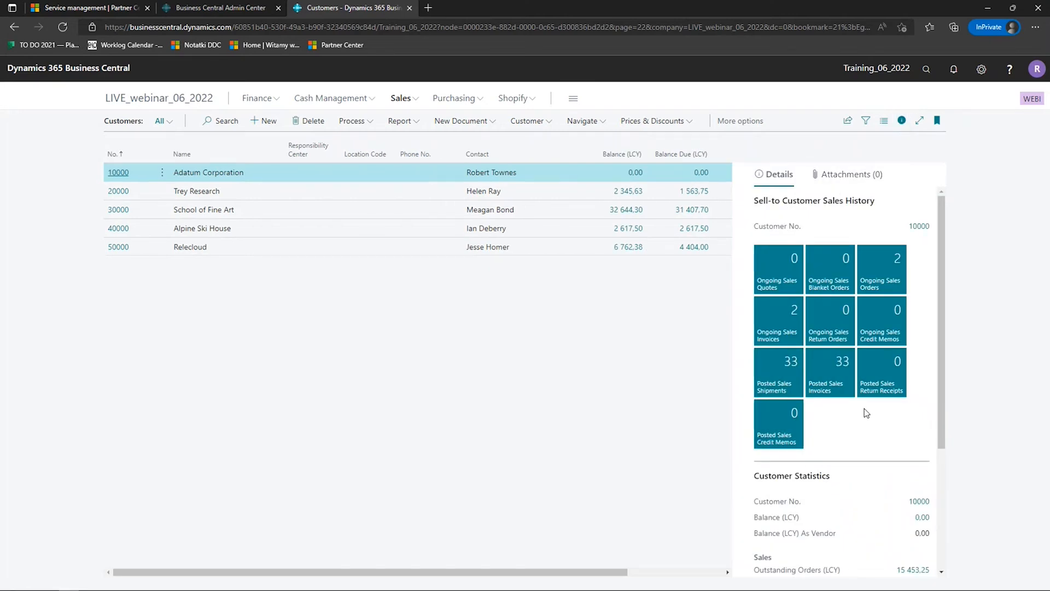
{"action": "scroll", "coordinate": [866, 412], "scroll_direction": "down", "scroll_amount": 3}
{"action": "scroll", "coordinate": [866, 412], "scroll_direction": "up", "scroll_amount": 3}
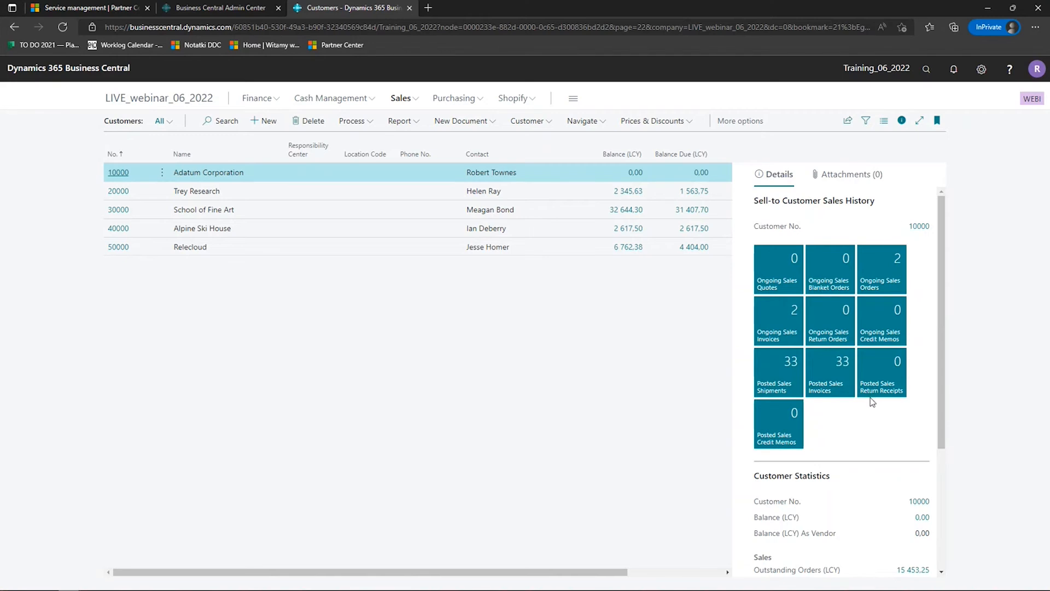
{"action": "left_click", "coordinate": [902, 122]}
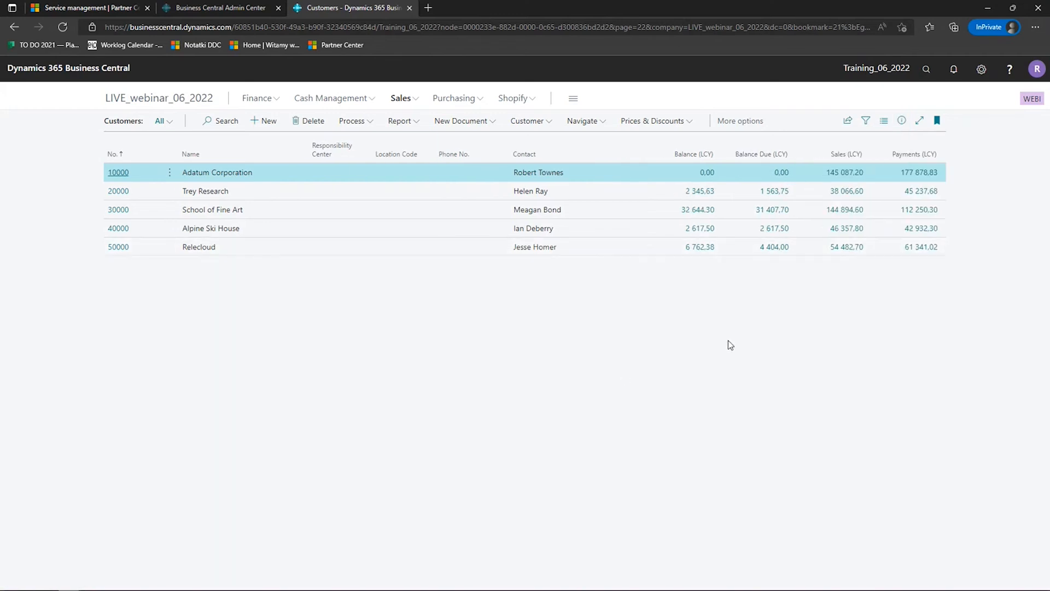
- Personalize the Customers list by adding the Credit Limit (LCY) and Salesperson Code columns, in that order, after Name
{"action": "left_click", "coordinate": [980, 69]}
{"action": "left_click", "coordinate": [928, 108]}
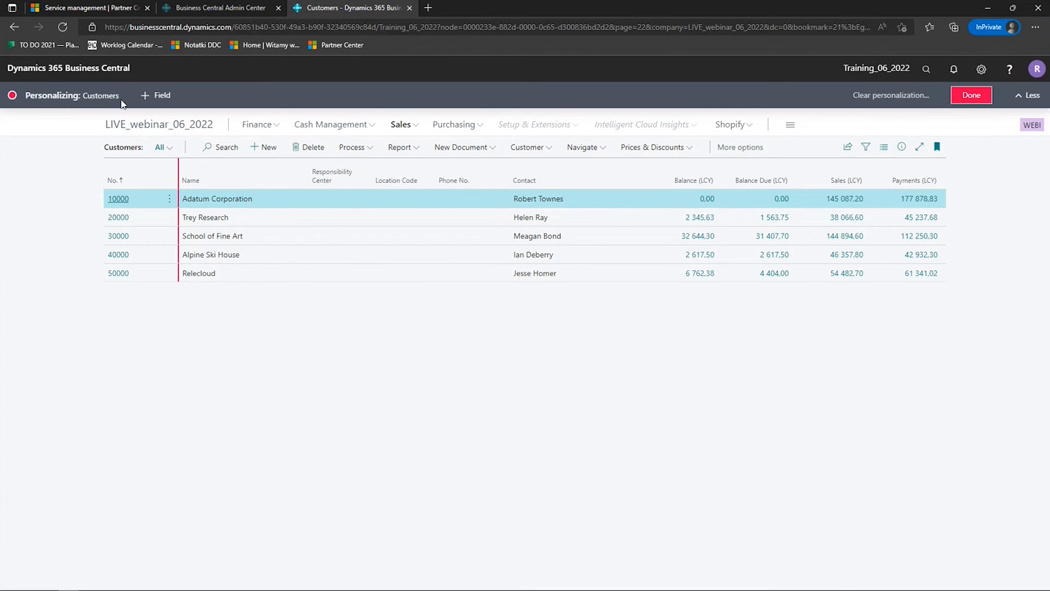
{"action": "left_click", "coordinate": [157, 95]}
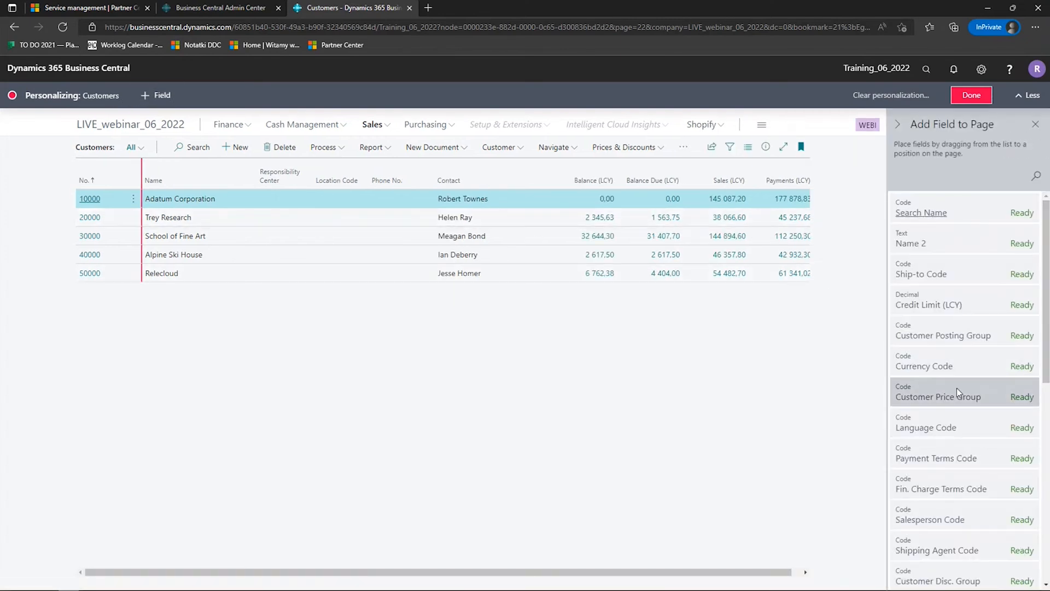
{"action": "left_click_drag", "start_coordinate": [953, 306], "coordinate": [241, 177]}
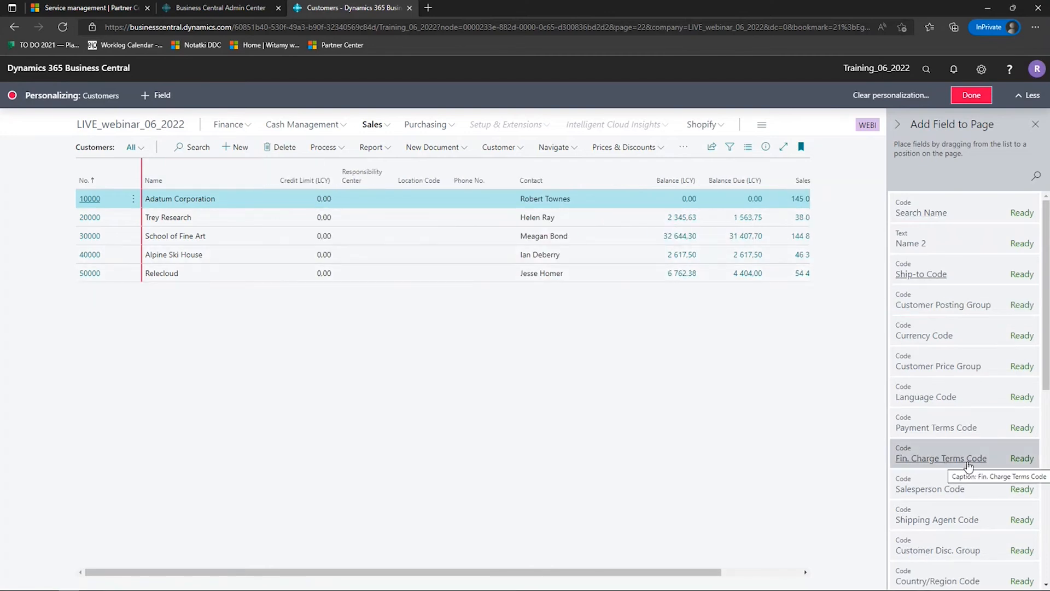
{"action": "scroll", "coordinate": [968, 465], "scroll_direction": "down", "scroll_amount": 1}
{"action": "left_click_drag", "start_coordinate": [967, 429], "coordinate": [362, 180]}
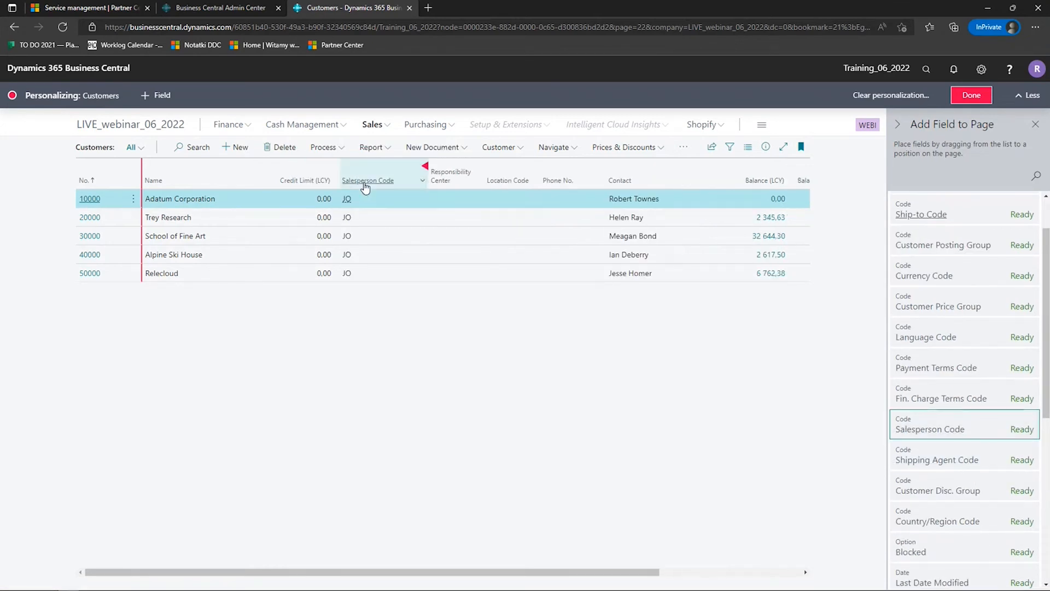
- Hide the Responsibility Center, Location Code and Phone No. columns in the Customers list and finish personalizing
{"action": "left_click", "coordinate": [483, 165]}
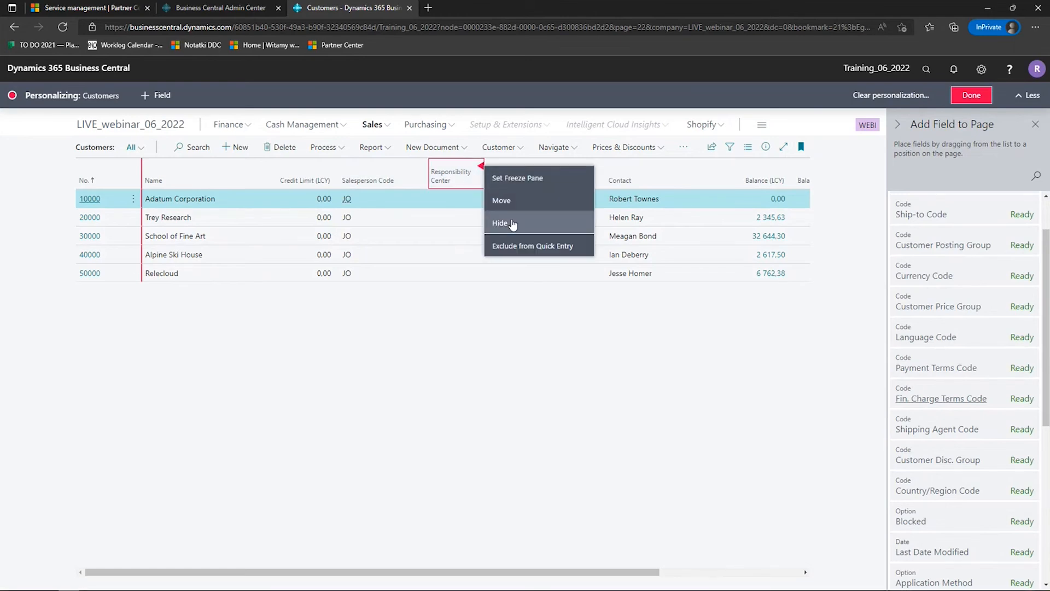
{"action": "left_click", "coordinate": [500, 222]}
{"action": "left_click", "coordinate": [481, 166]}
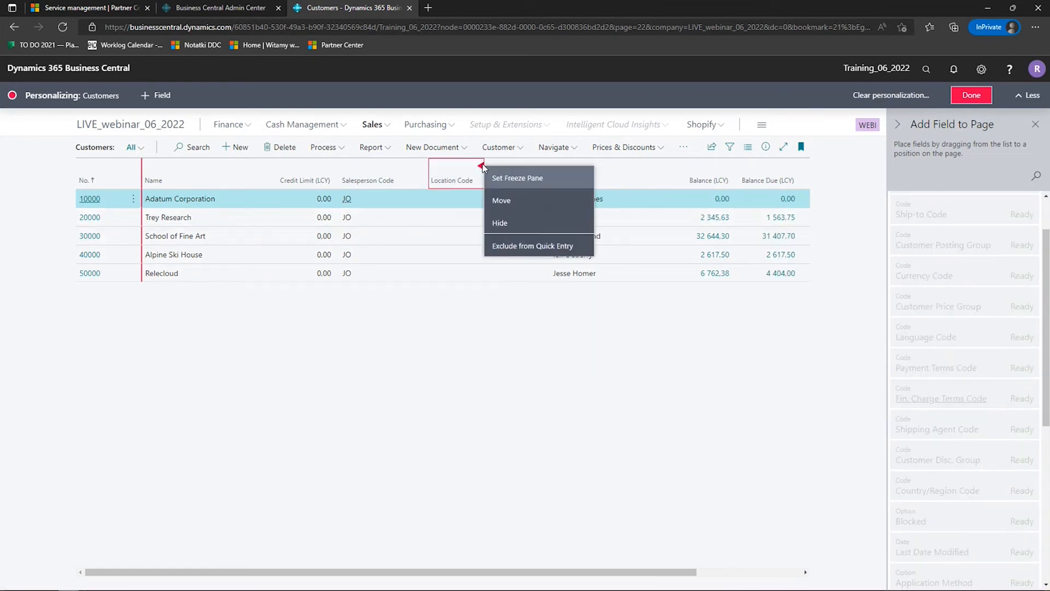
{"action": "left_click", "coordinate": [507, 226]}
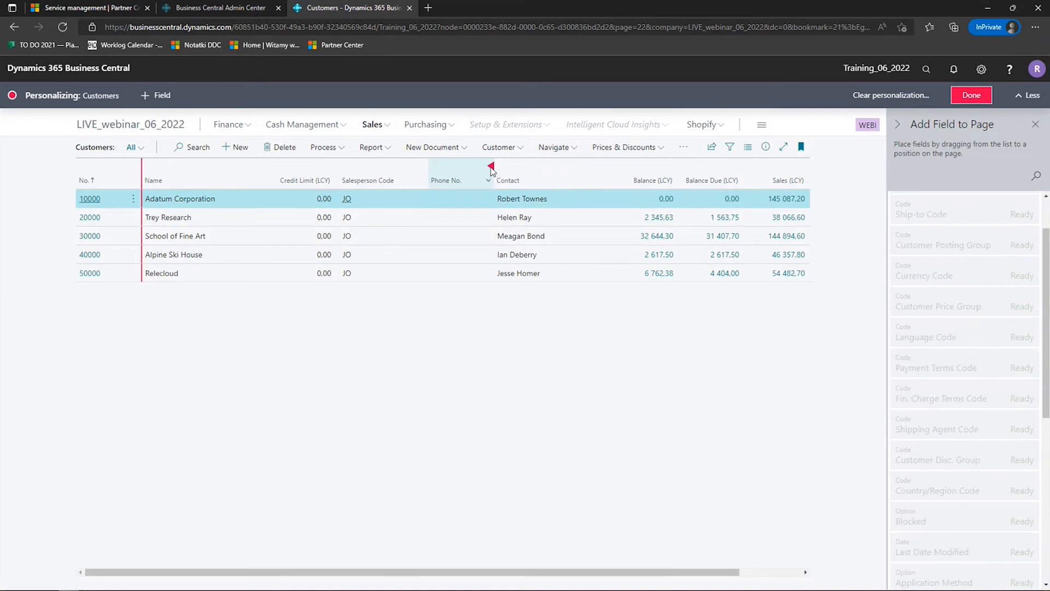
{"action": "left_click", "coordinate": [491, 166]}
{"action": "left_click", "coordinate": [515, 224]}
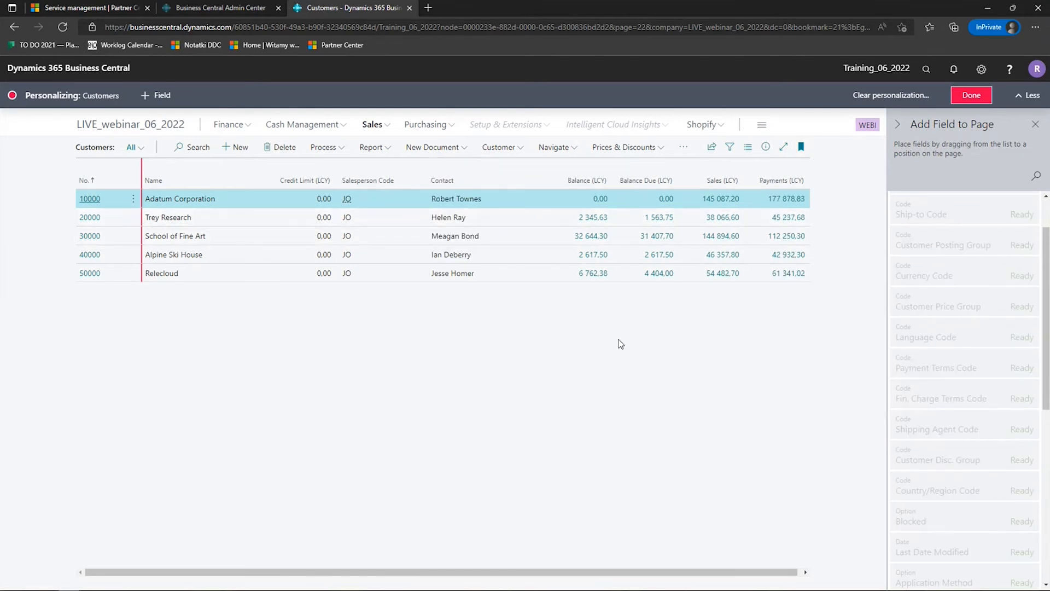
{"action": "left_click", "coordinate": [973, 96]}
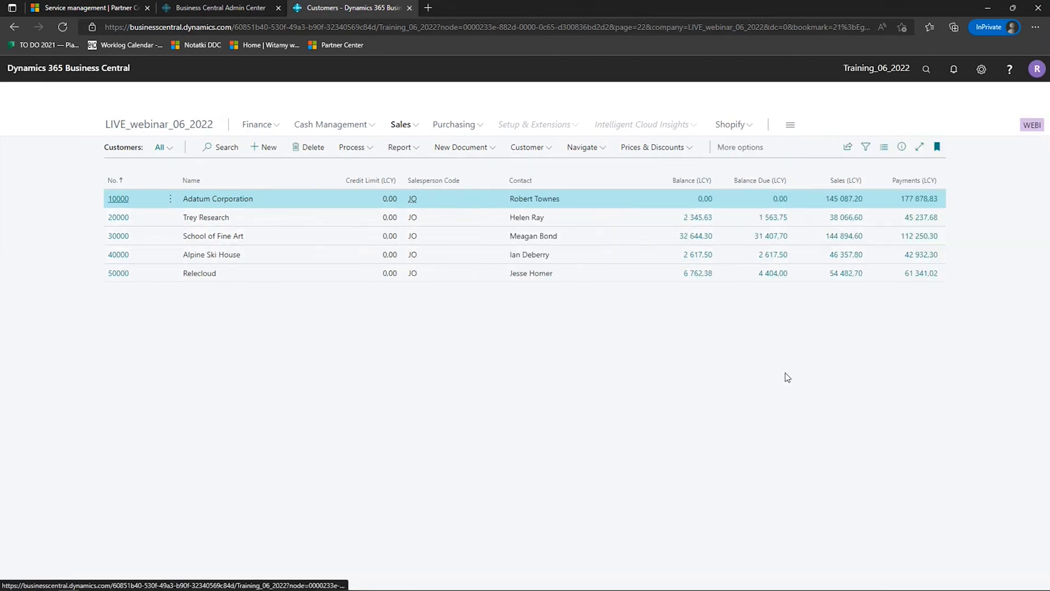
- Show the details pane of the Customers list and clear all personalization of the page
{"action": "left_click", "coordinate": [902, 121]}
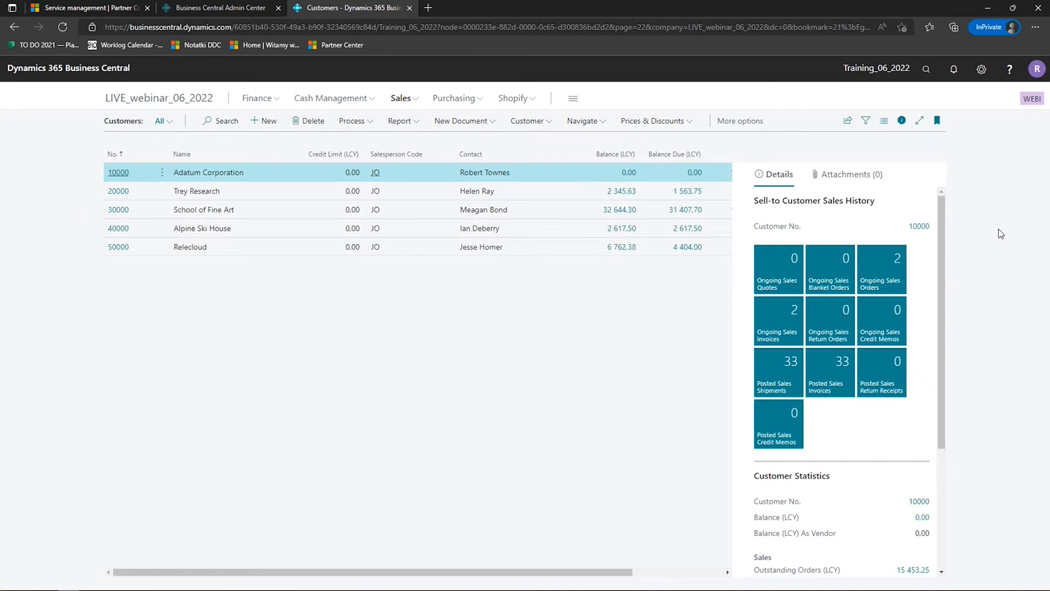
{"action": "left_click", "coordinate": [981, 69]}
{"action": "left_click", "coordinate": [935, 98]}
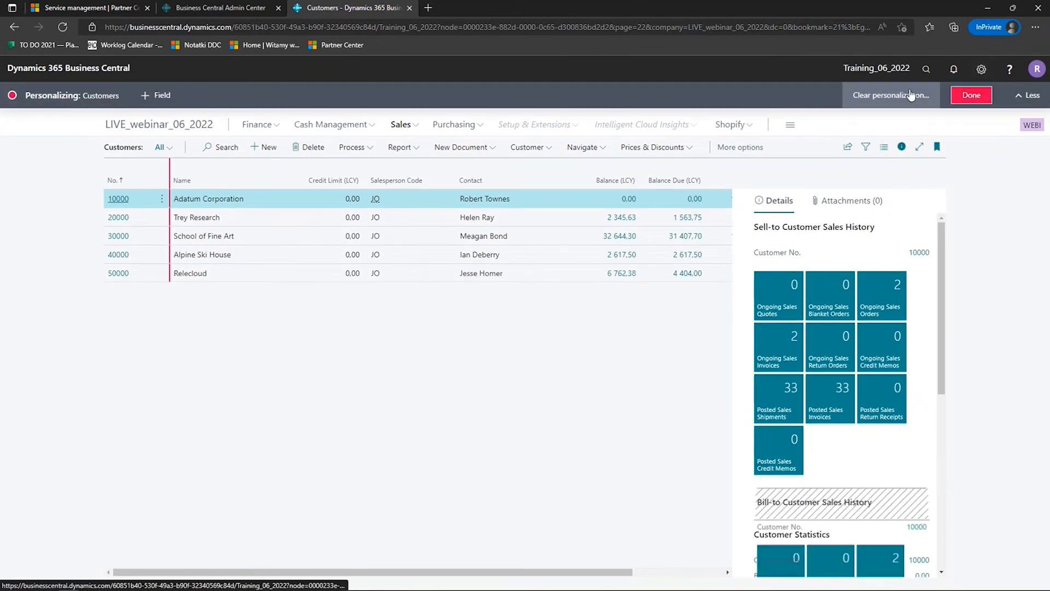
{"action": "left_click", "coordinate": [910, 96]}
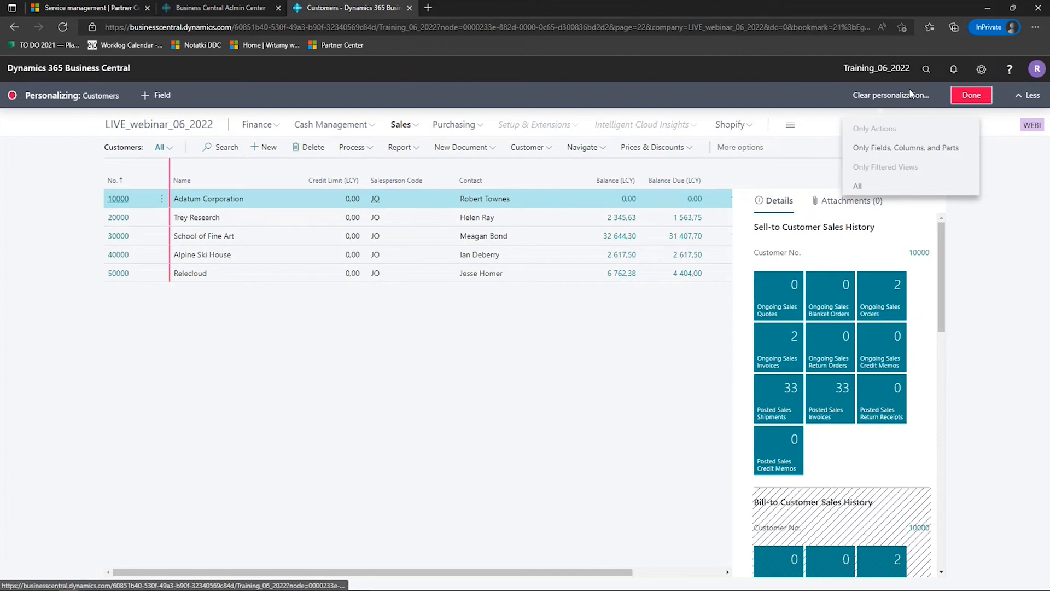
{"action": "left_click", "coordinate": [870, 187]}
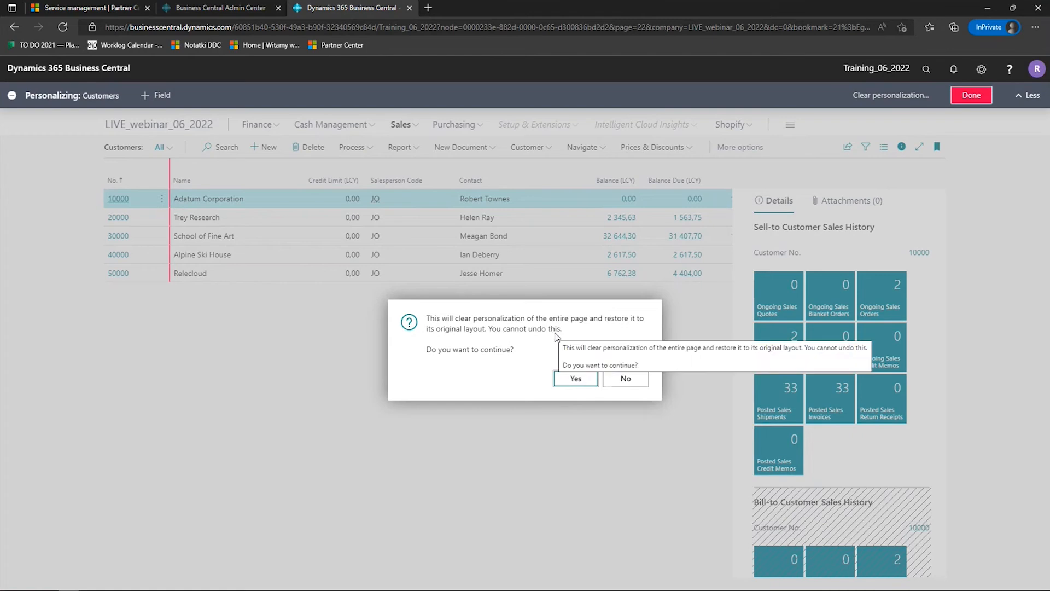
{"action": "left_click", "coordinate": [571, 384]}
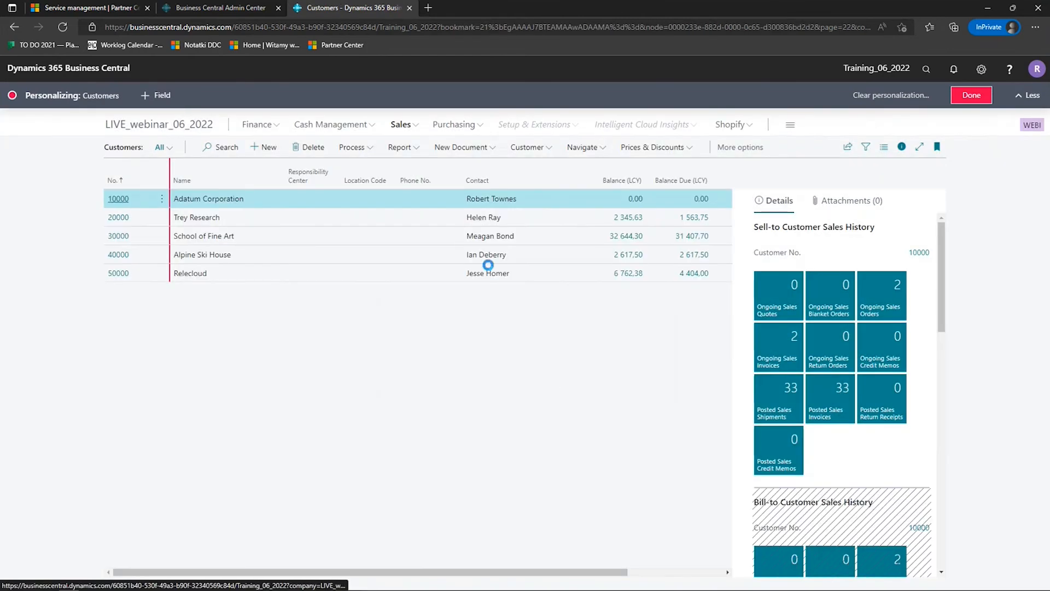
{"action": "left_click", "coordinate": [962, 96]}
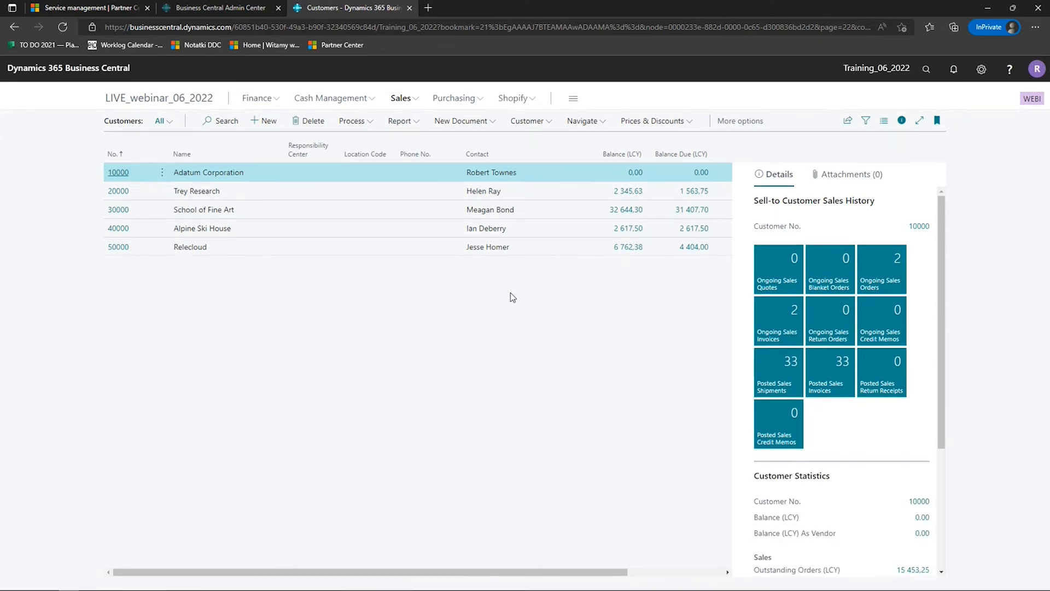
- Open the Items list from the Sales area and show it as Tall Tiles
{"action": "left_click", "coordinate": [411, 102]}
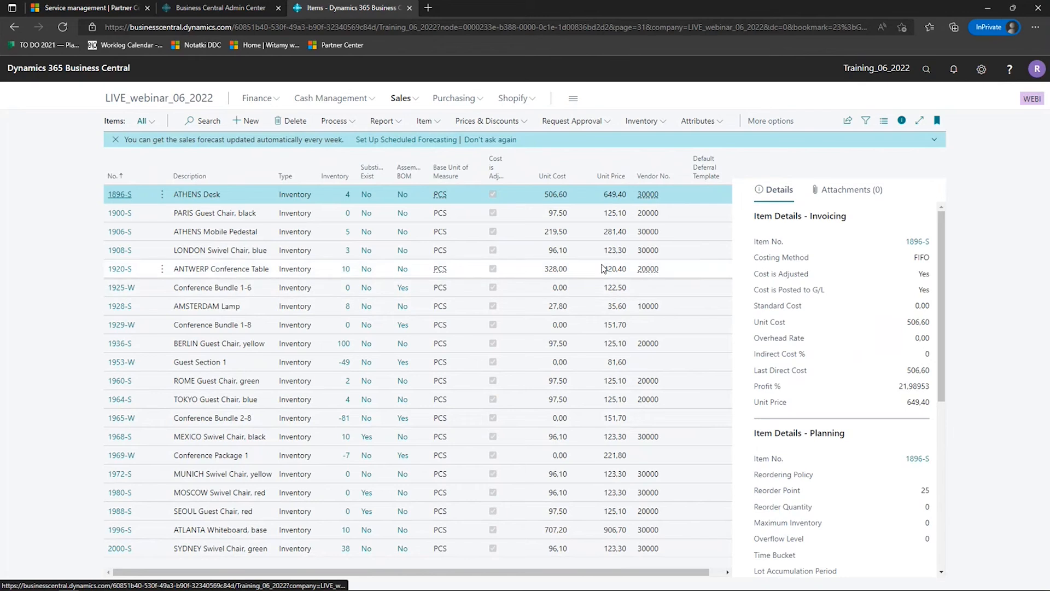
{"action": "left_click", "coordinate": [884, 120]}
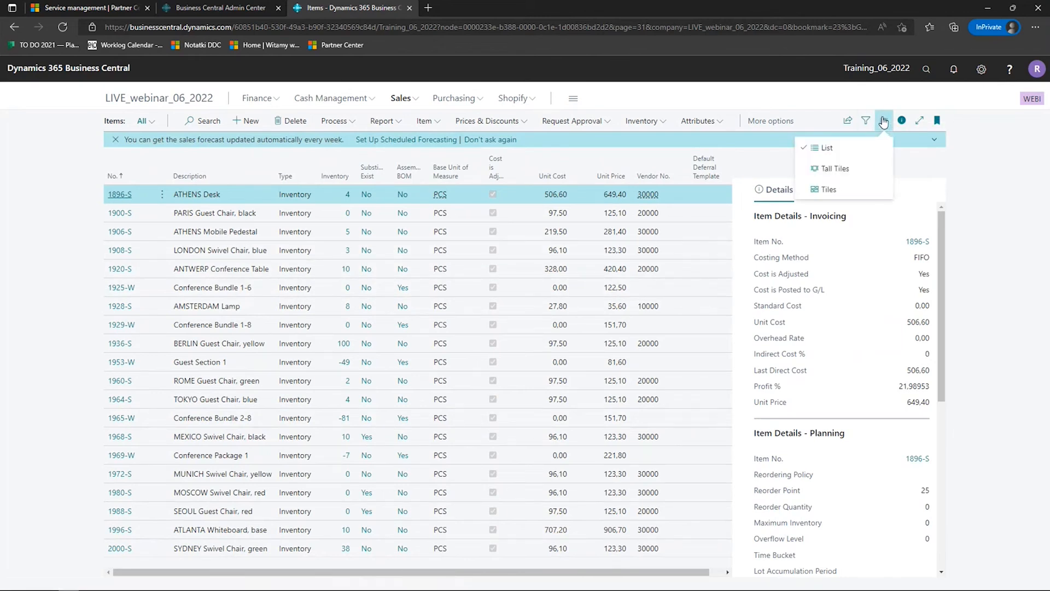
{"action": "left_click", "coordinate": [834, 168]}
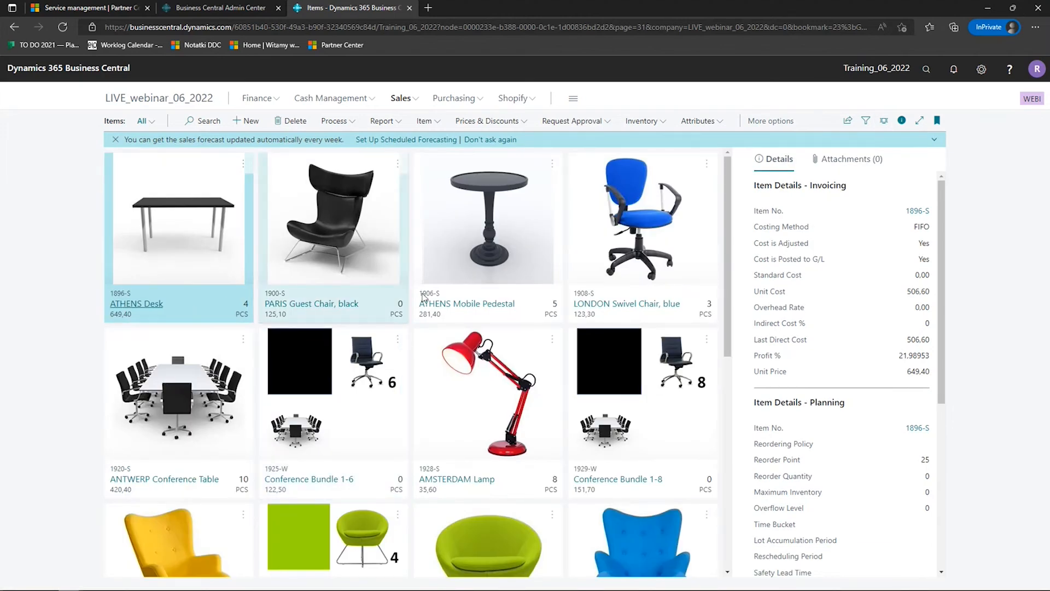
- Move the selection among the item tiles, examining each item's invoicing and planning details, and finish on ATHENS Desk
{"action": "key", "text": "alt+F2"}
{"action": "left_click", "coordinate": [213, 303]}
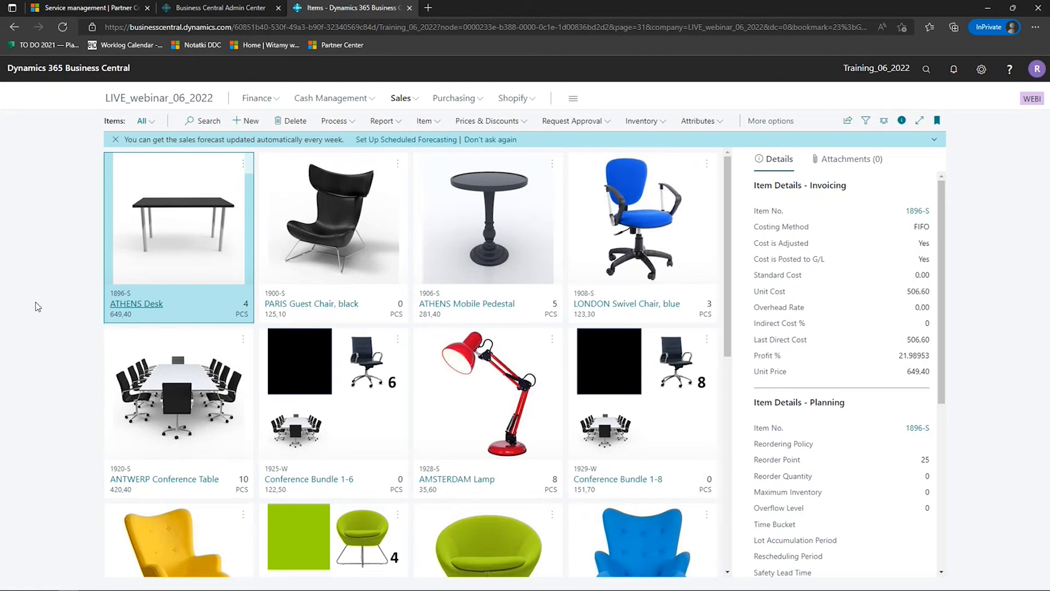
{"action": "key", "text": "Right"}
{"action": "key", "text": "Down"}
{"action": "key", "text": "Up"}
{"action": "key", "text": "Left"}
{"action": "key", "text": "Right"}
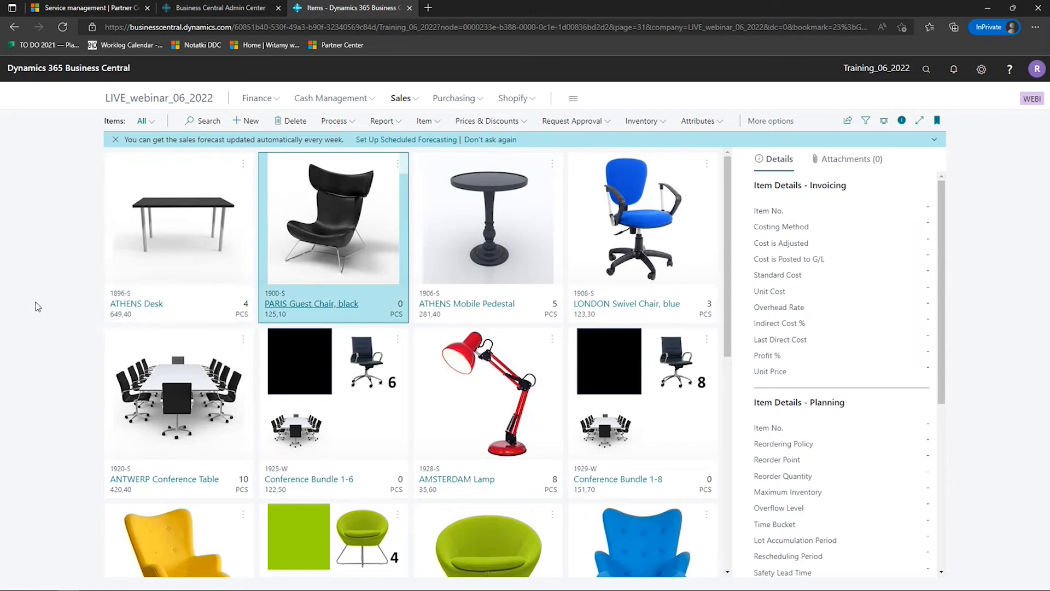
{"action": "key", "text": "Right"}
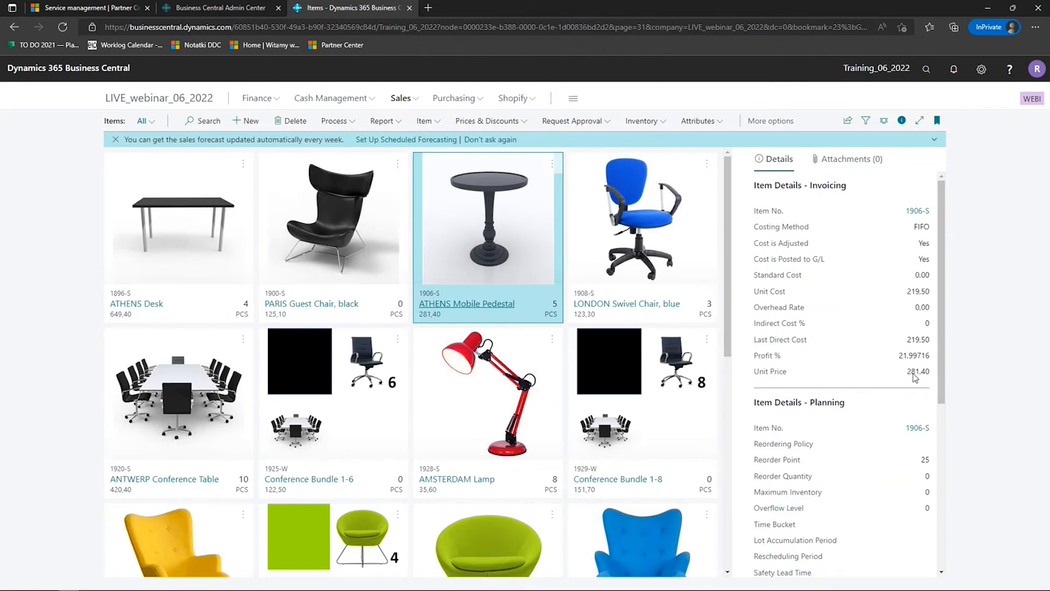
{"action": "key", "text": "Left"}
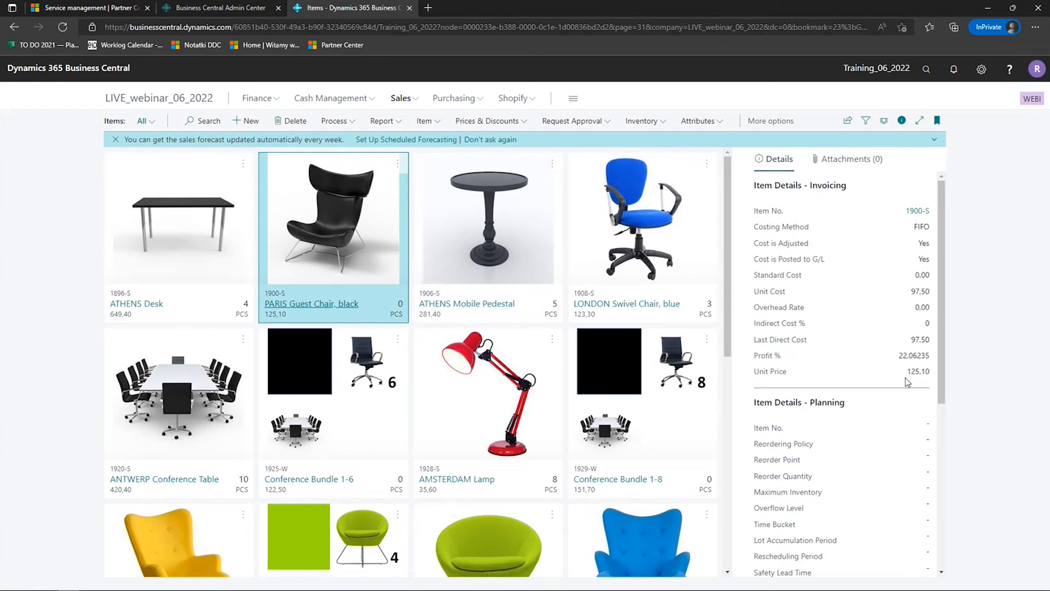
{"action": "key", "text": "Down"}
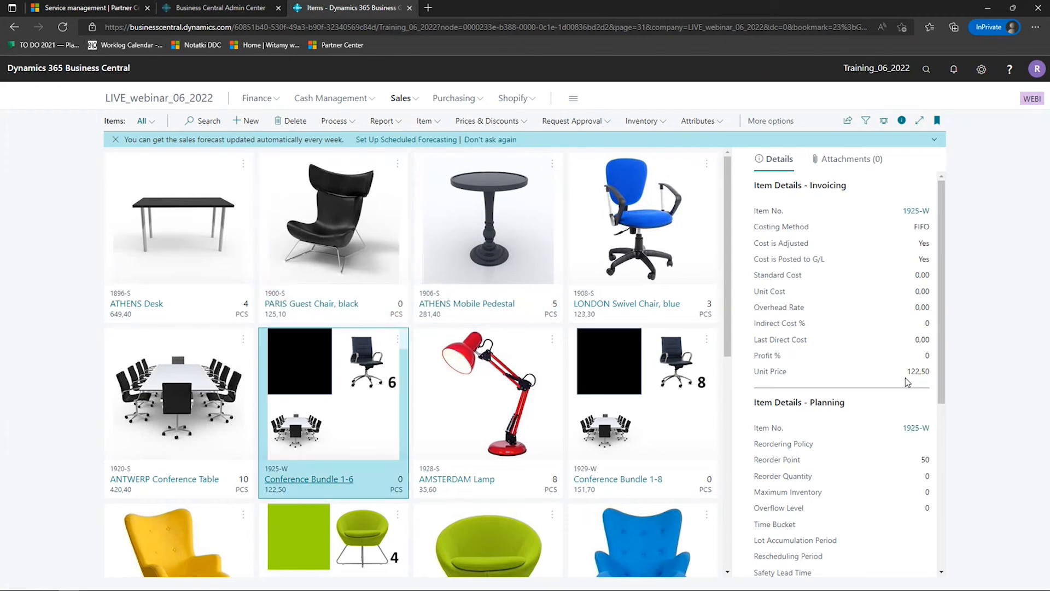
{"action": "key", "text": "Left"}
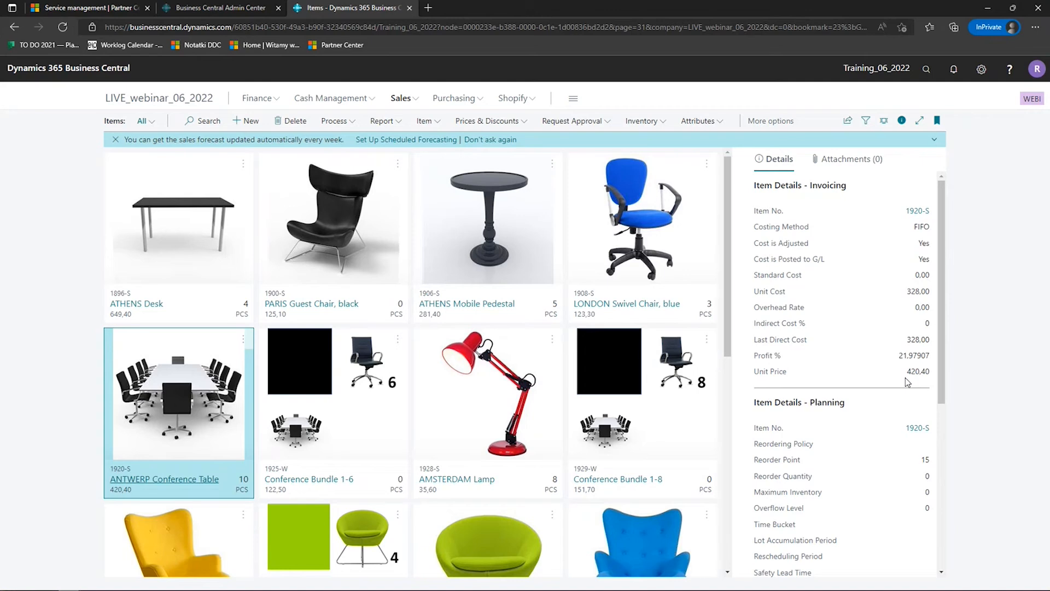
{"action": "key", "text": "Up"}
{"action": "key", "text": "Right"}
{"action": "key", "text": "Down"}
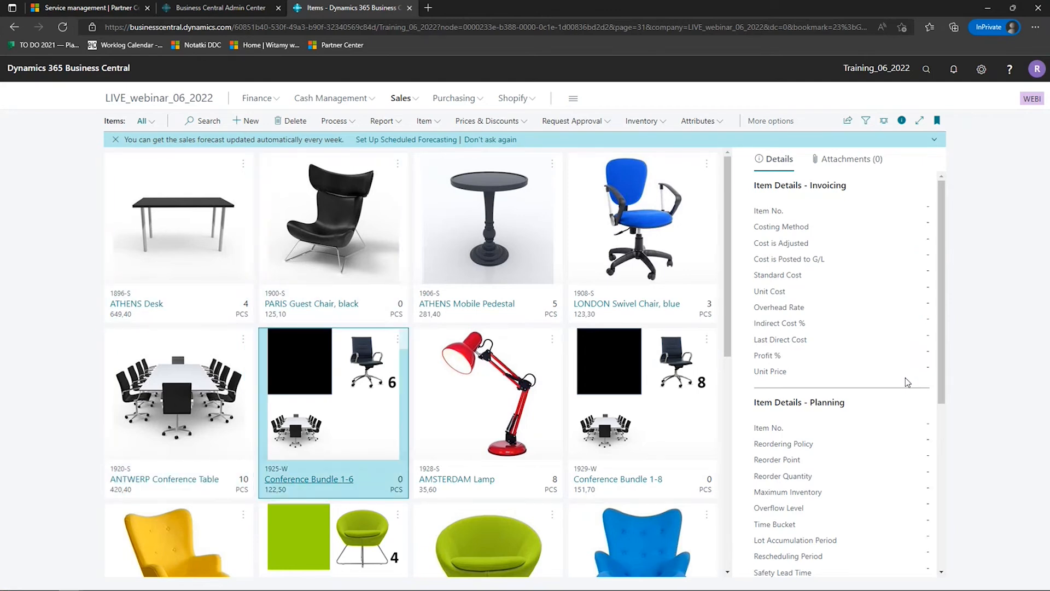
{"action": "key", "text": "Down"}
{"action": "key", "text": "Right"}
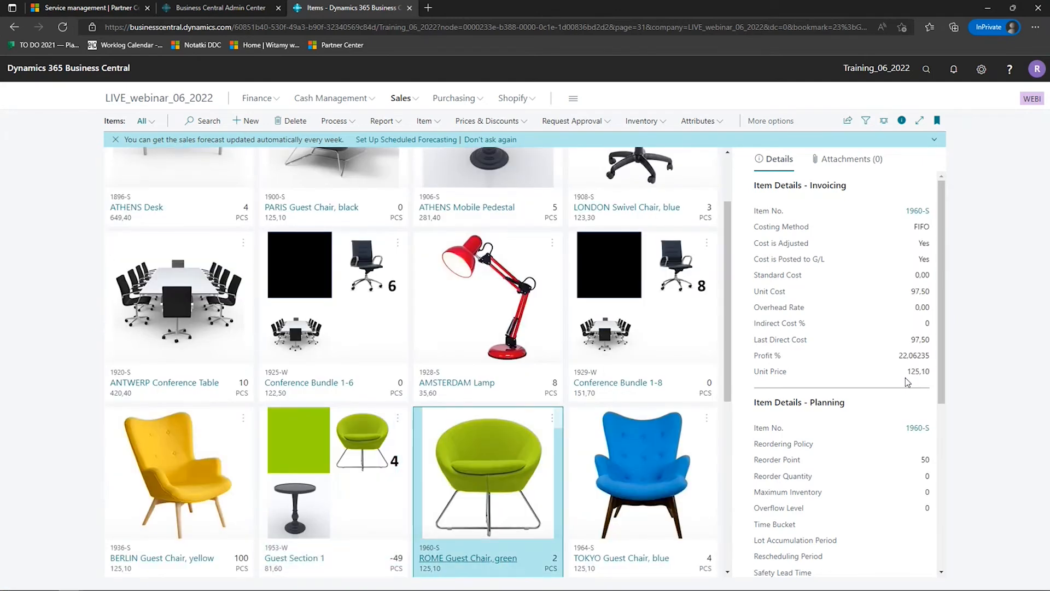
{"action": "key", "text": "Down"}
{"action": "key", "text": "Left"}
{"action": "key", "text": "Up"}
{"action": "key", "text": "Up"}
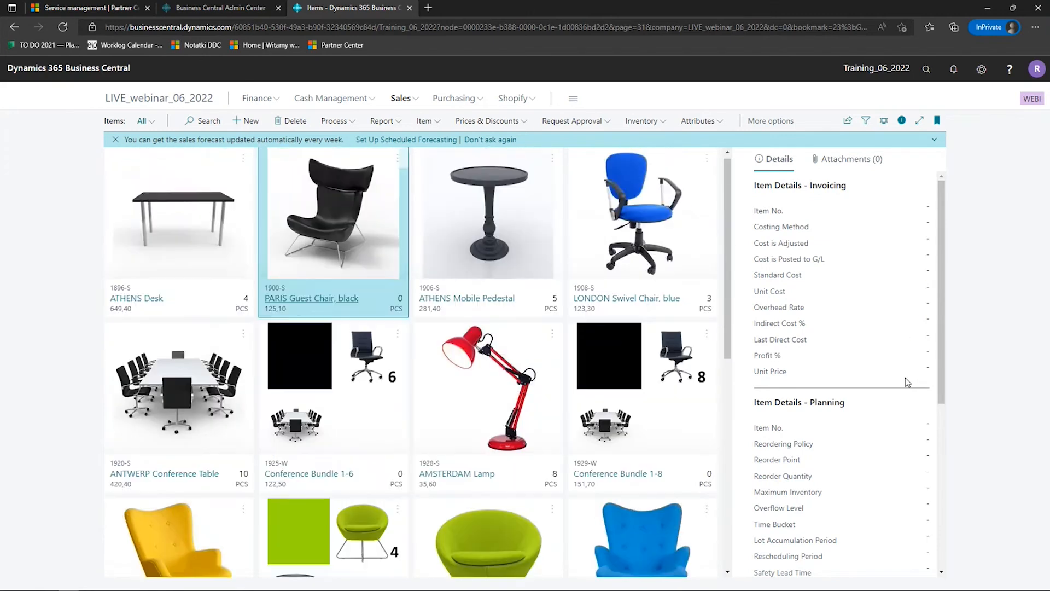
{"action": "key", "text": "Left"}
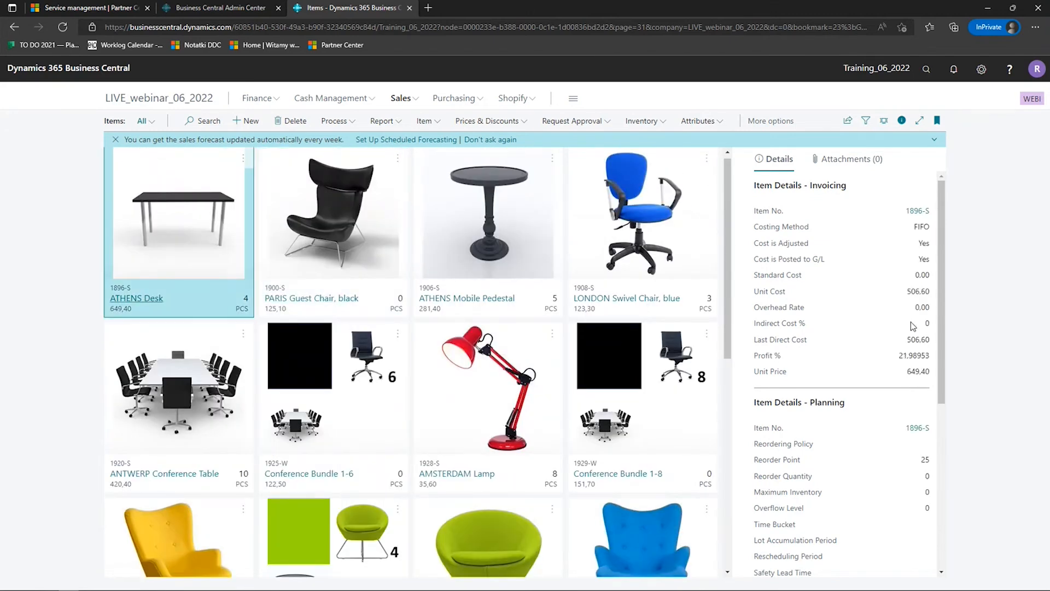
- Switch the Items list back to the List layout and open the item card for 1896-S ATHENS Desk
{"action": "left_click", "coordinate": [884, 120]}
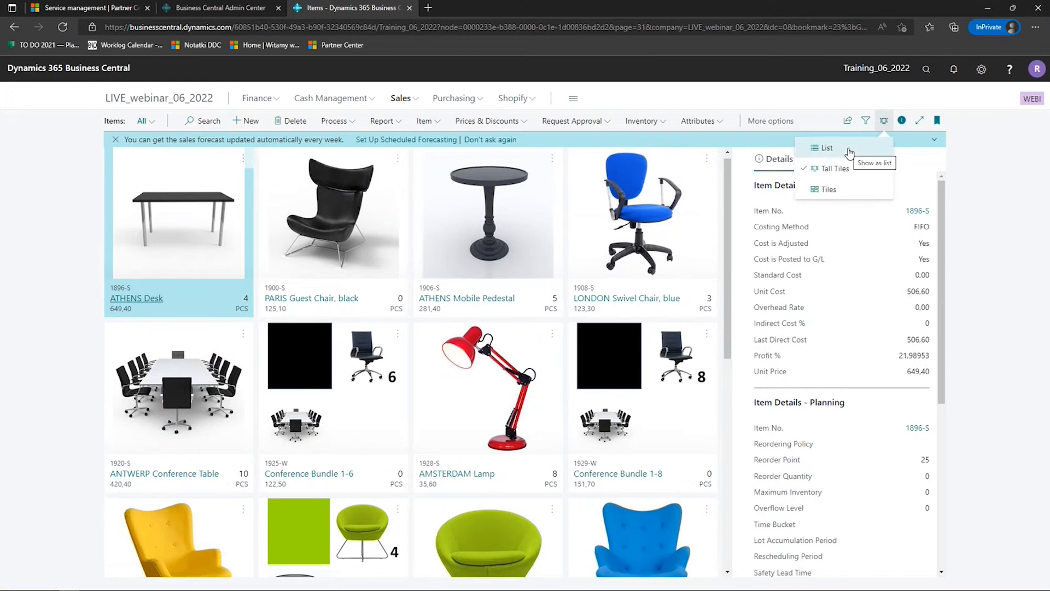
{"action": "left_click", "coordinate": [850, 151]}
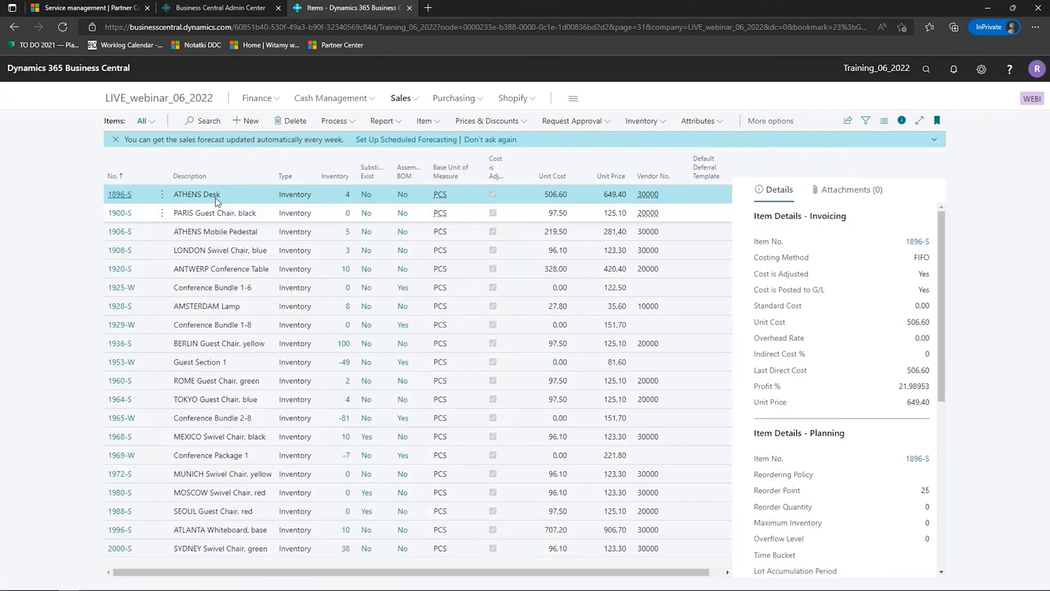
{"action": "left_click", "coordinate": [120, 195]}
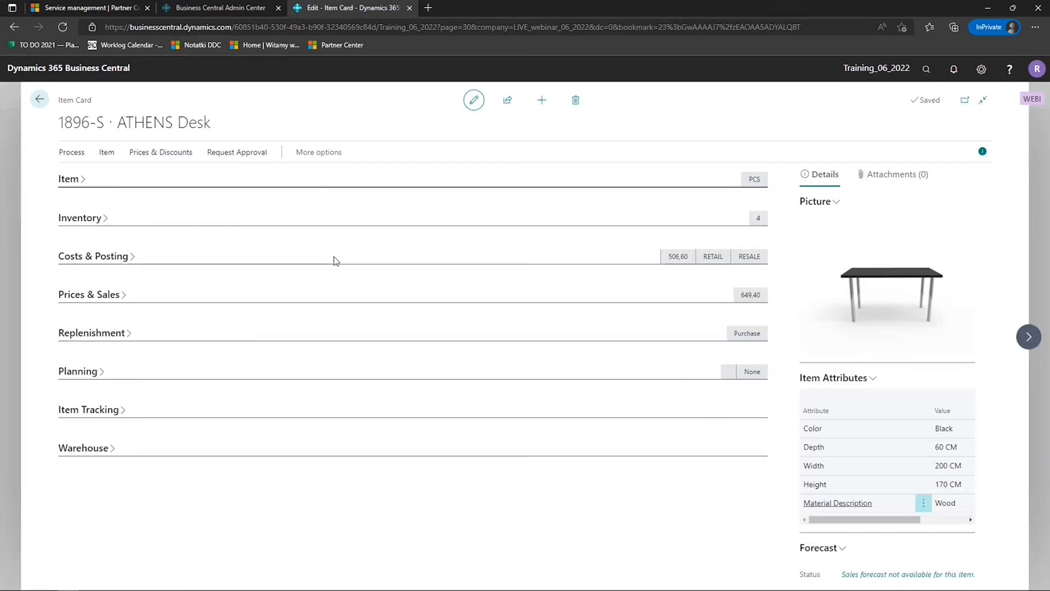
- Expand and collapse the item card's Item and Inventory sections, and expand Costs & Posting
{"action": "left_click", "coordinate": [77, 181]}
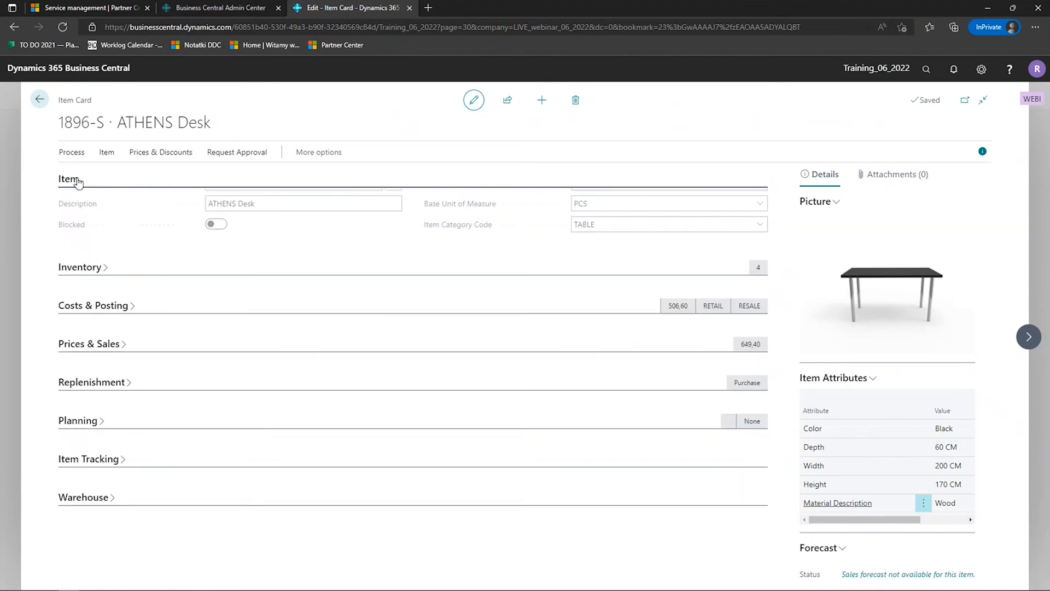
{"action": "left_click", "coordinate": [77, 180]}
{"action": "left_click", "coordinate": [95, 219]}
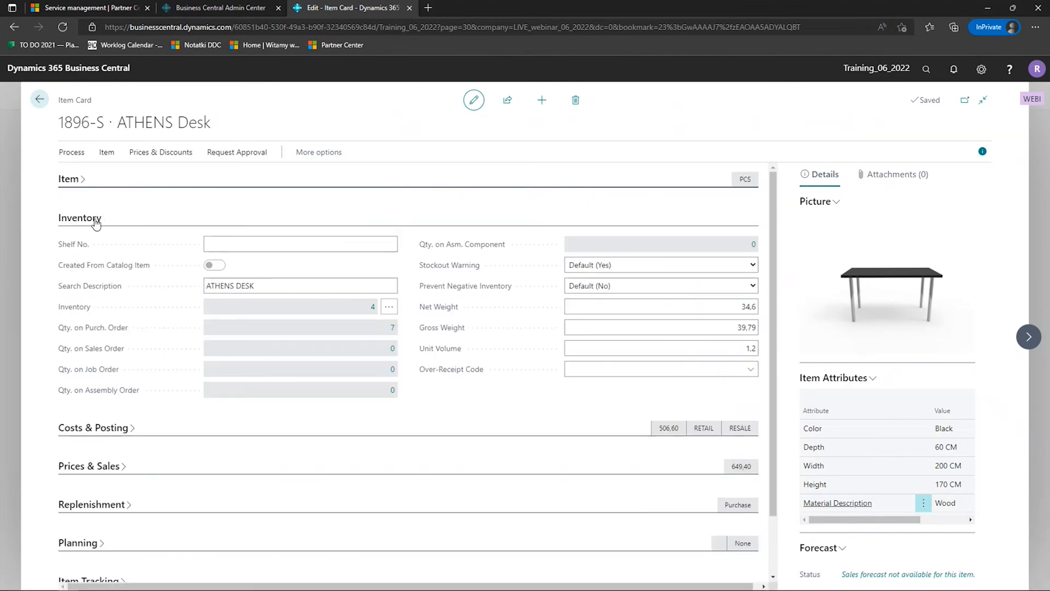
{"action": "left_click", "coordinate": [95, 220]}
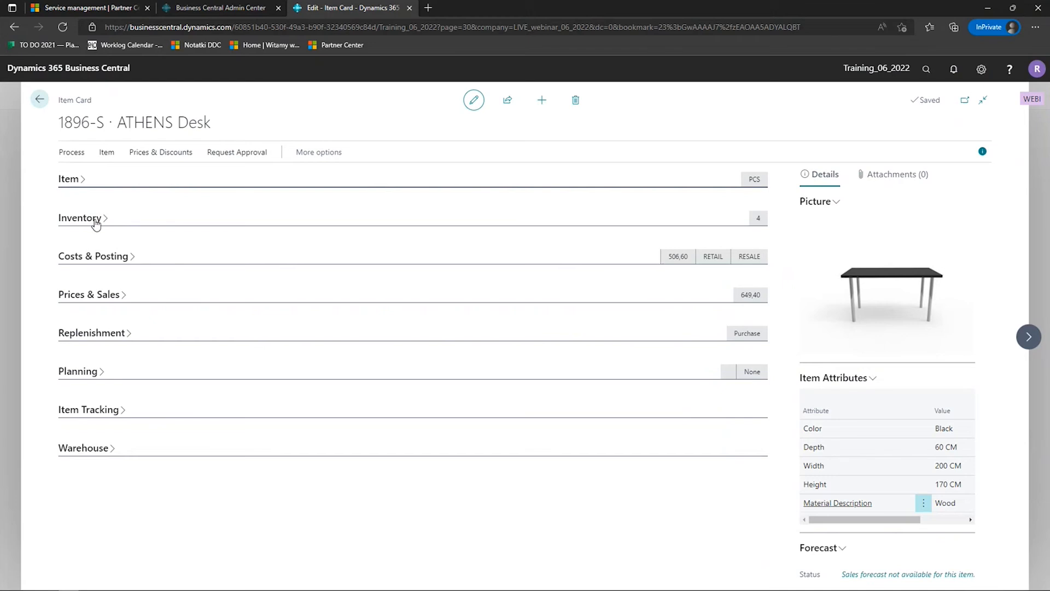
{"action": "left_click", "coordinate": [122, 260]}
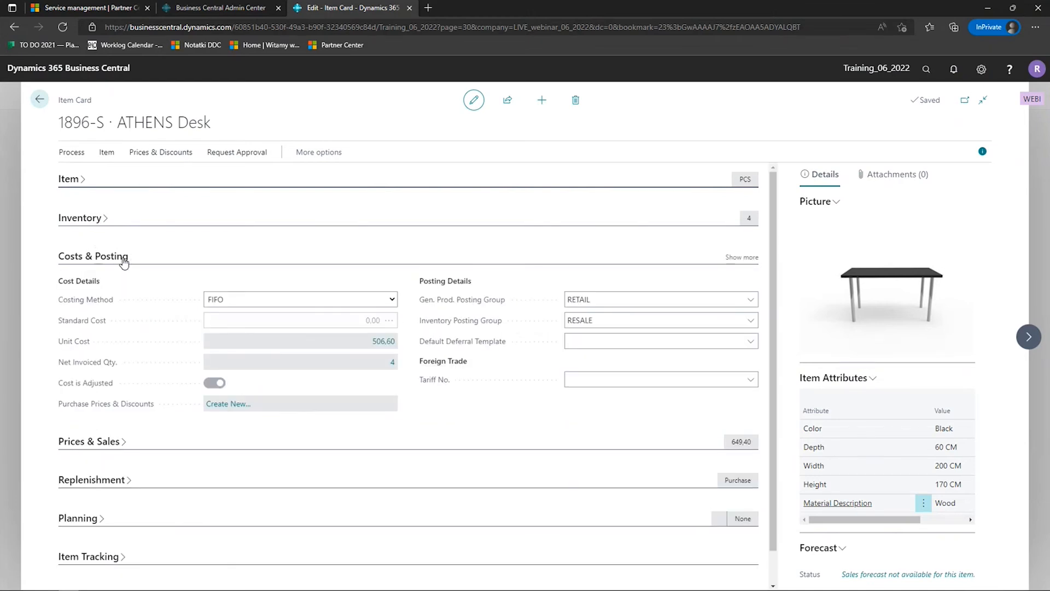
- Expand the Inventory section, reduce it to its main fields, and show its additional fields again
{"action": "left_click", "coordinate": [107, 221]}
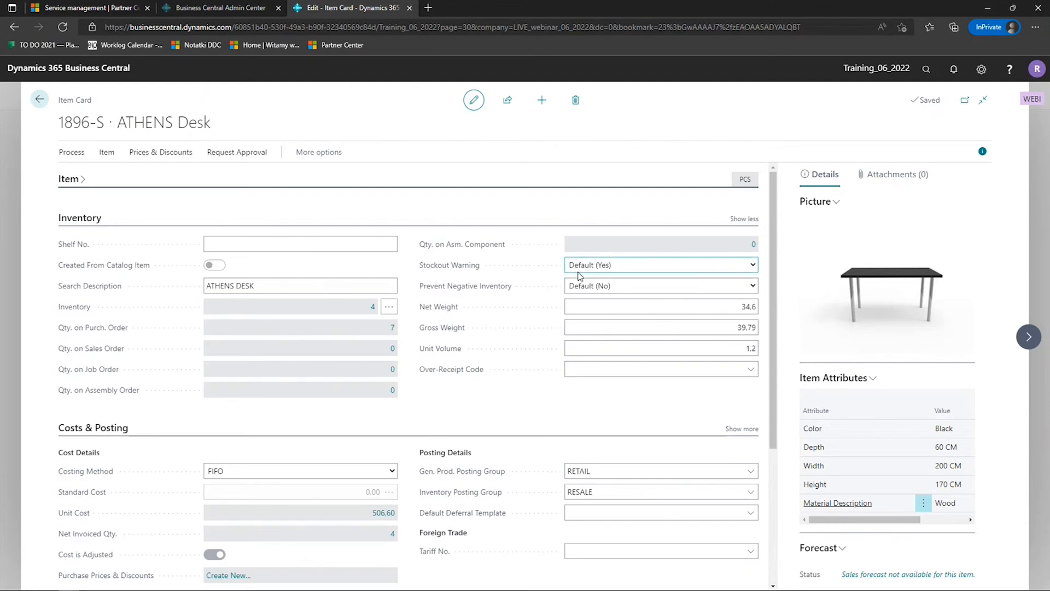
{"action": "left_click", "coordinate": [744, 219]}
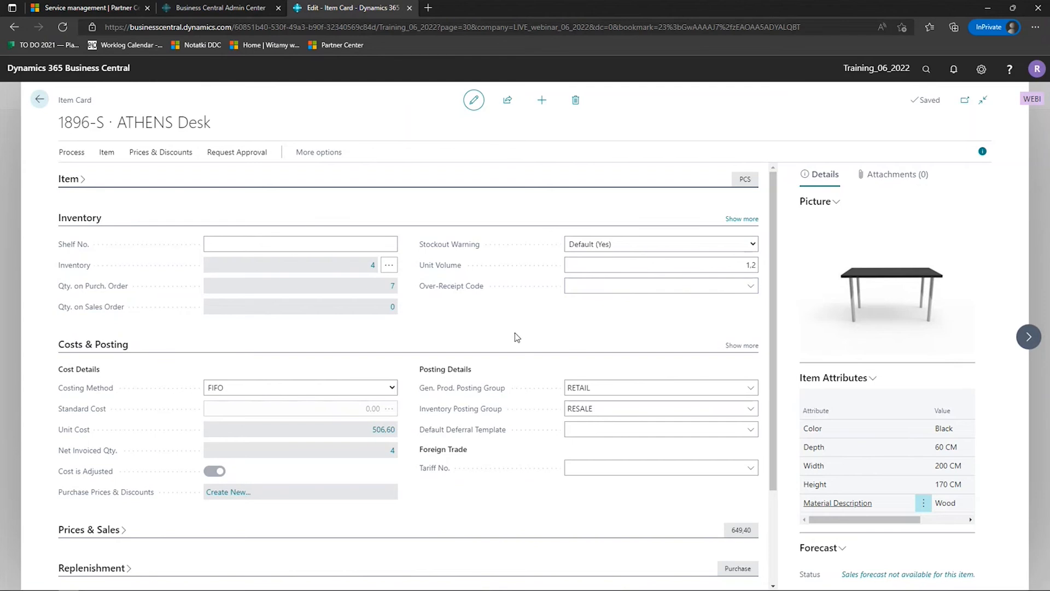
{"action": "left_click", "coordinate": [744, 219]}
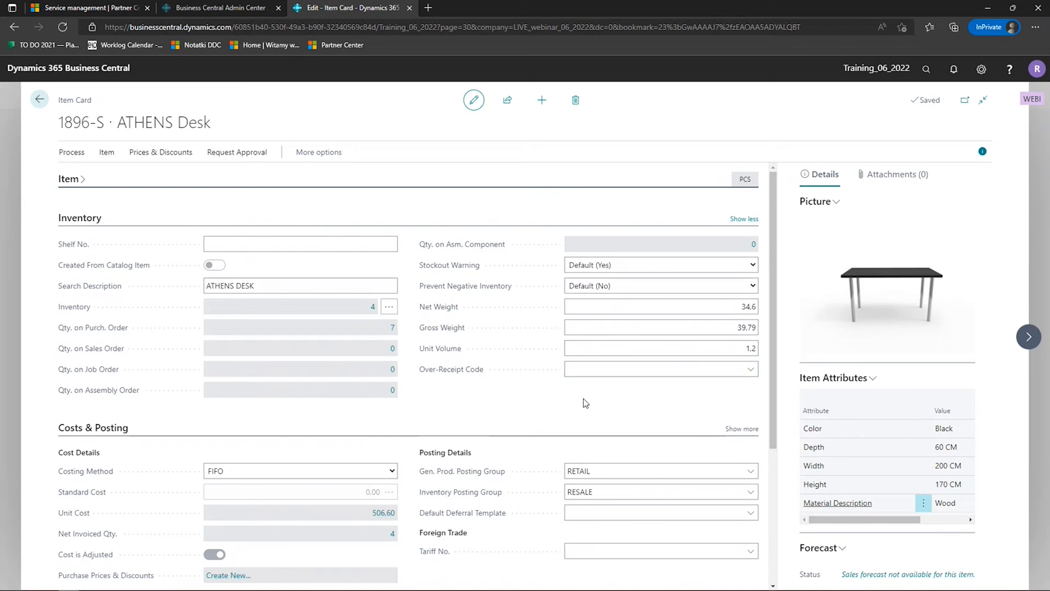
- Start personalizing the item card and set the Inventory section's Net Weight field to show always, checking it in the reduced view
{"action": "left_click", "coordinate": [981, 69]}
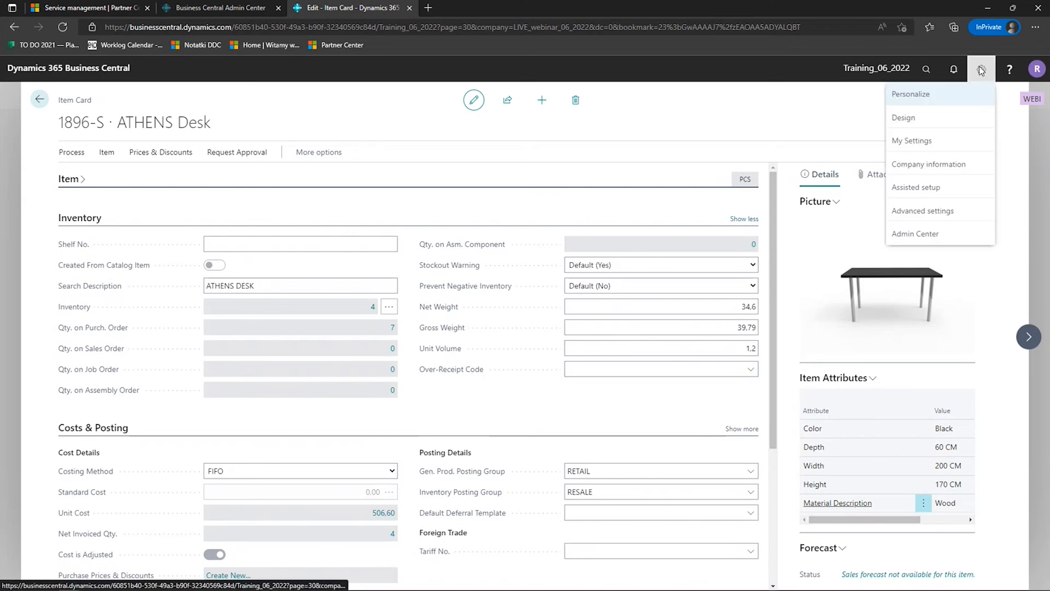
{"action": "left_click", "coordinate": [919, 94]}
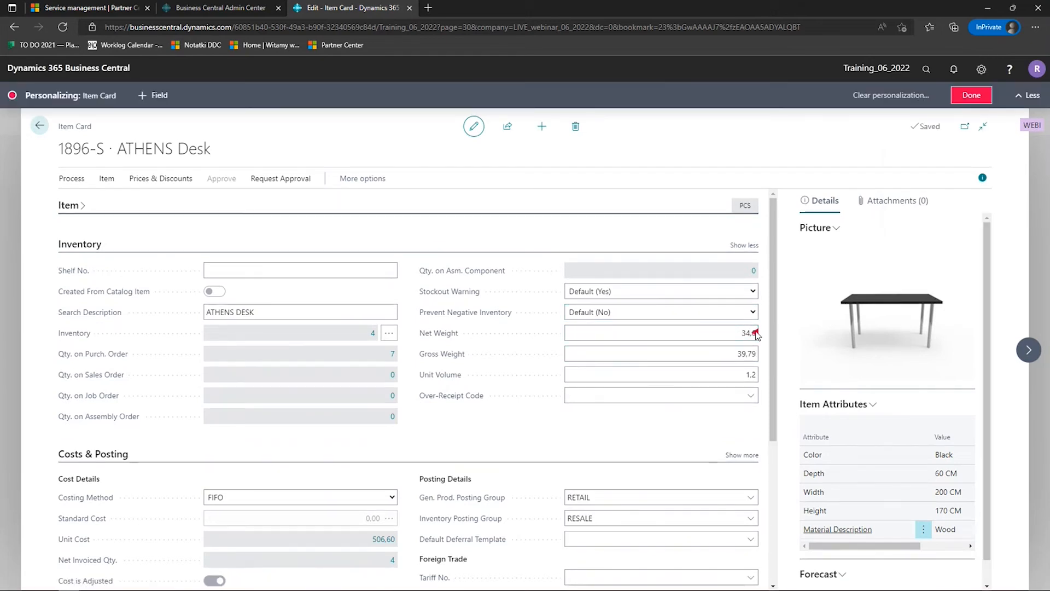
{"action": "left_click", "coordinate": [748, 247]}
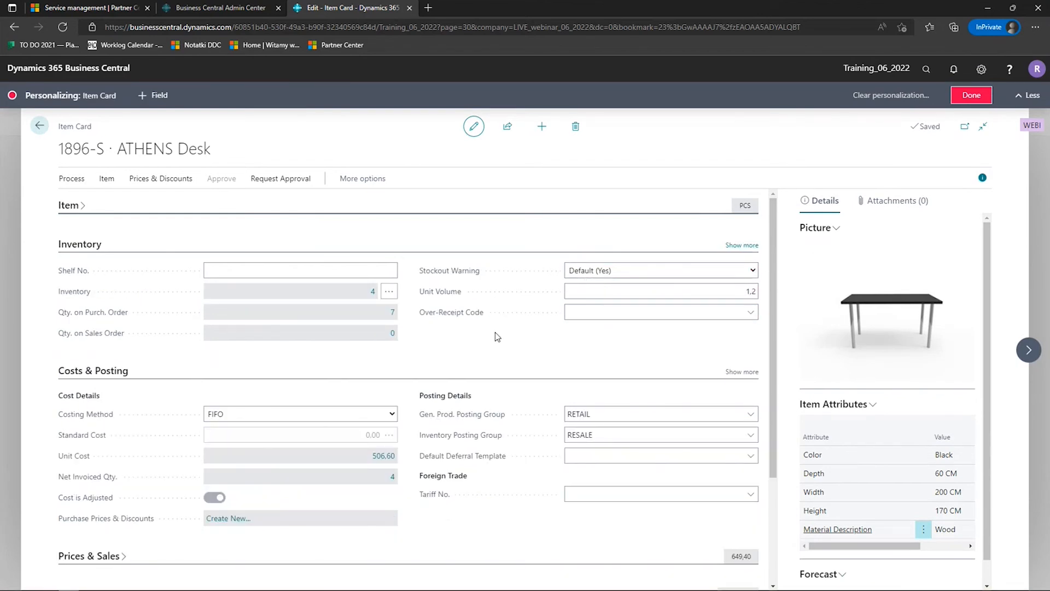
{"action": "left_click", "coordinate": [755, 247]}
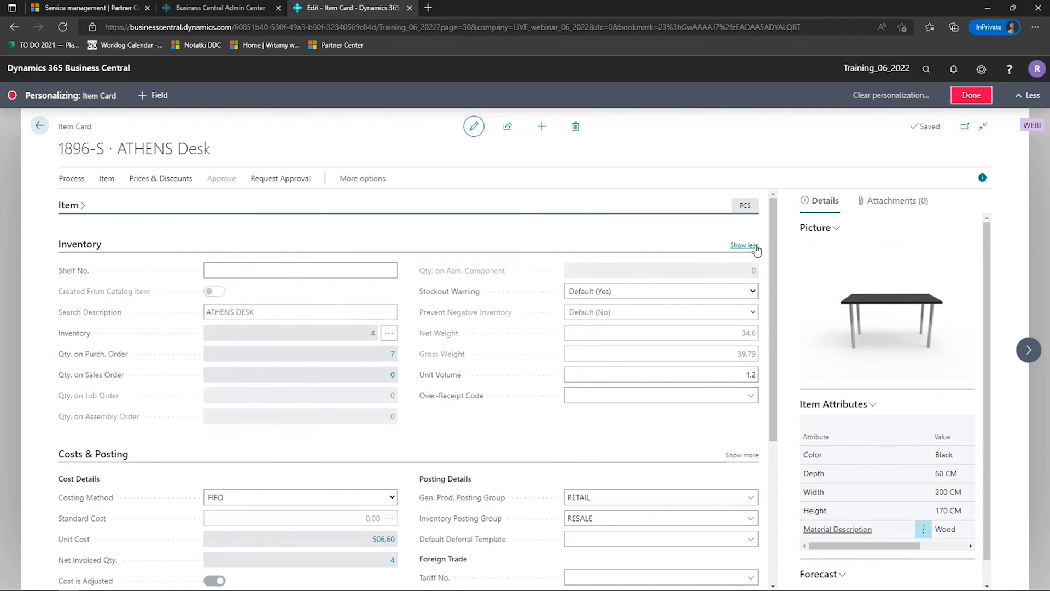
{"action": "left_click", "coordinate": [755, 333]}
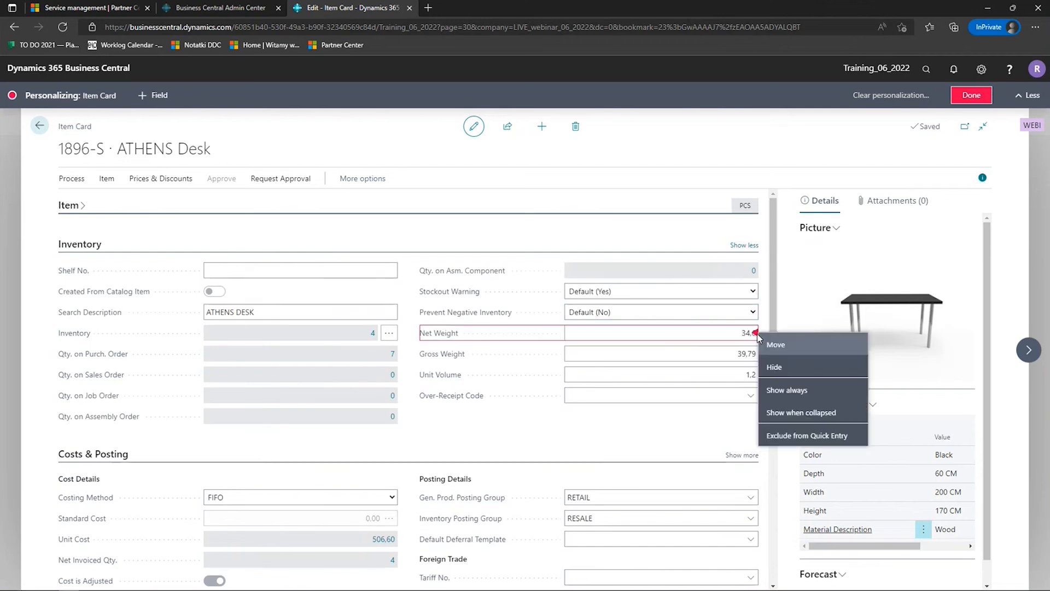
{"action": "left_click", "coordinate": [831, 395]}
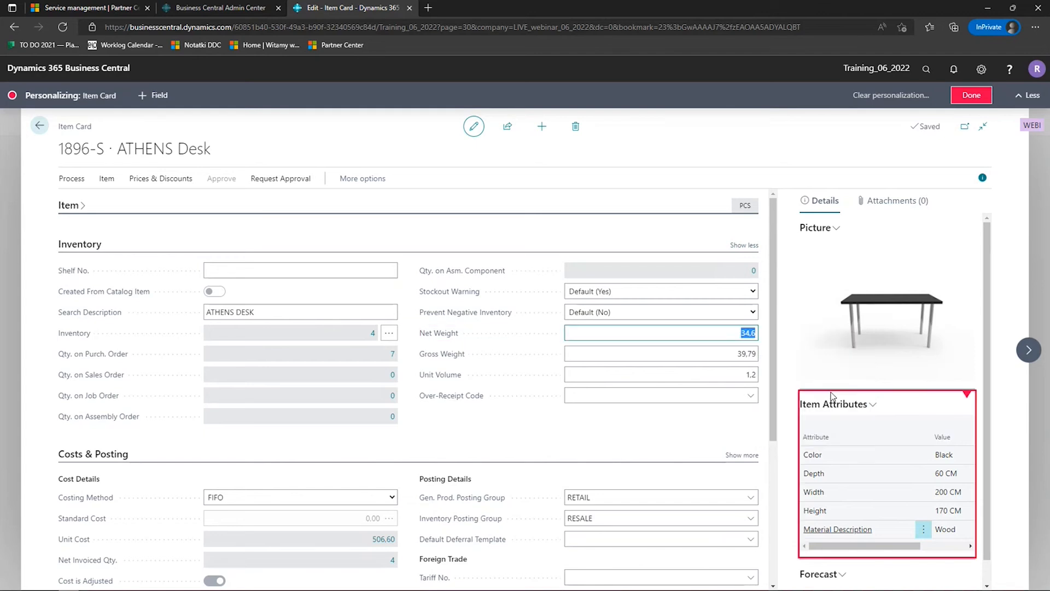
{"action": "left_click", "coordinate": [750, 246]}
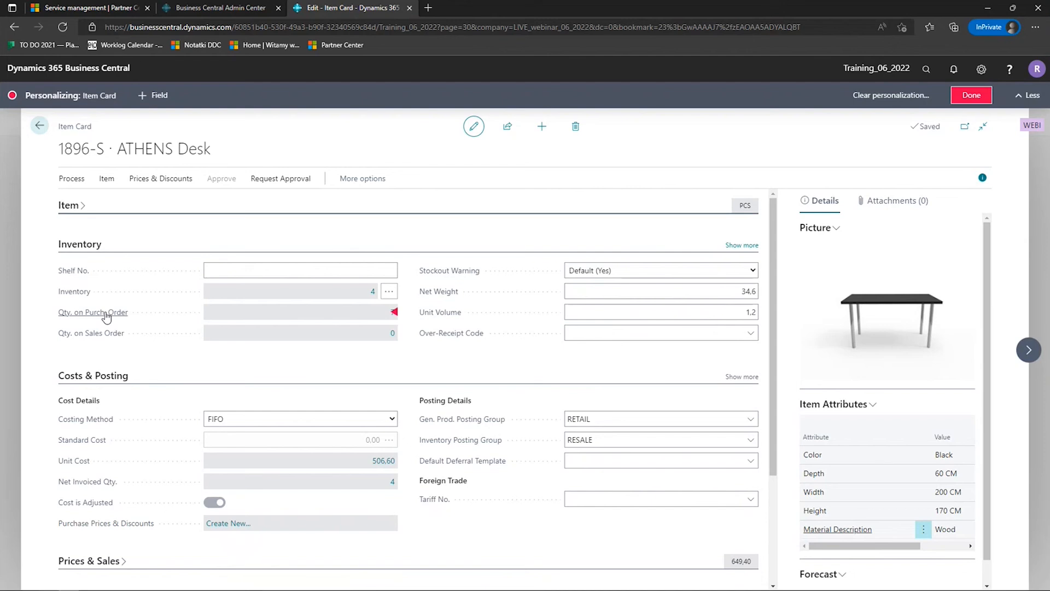
- Set the Qty. on Purch. Order field to show when the Inventory section is collapsed, and finish personalizing the item card
{"action": "left_click", "coordinate": [395, 311]}
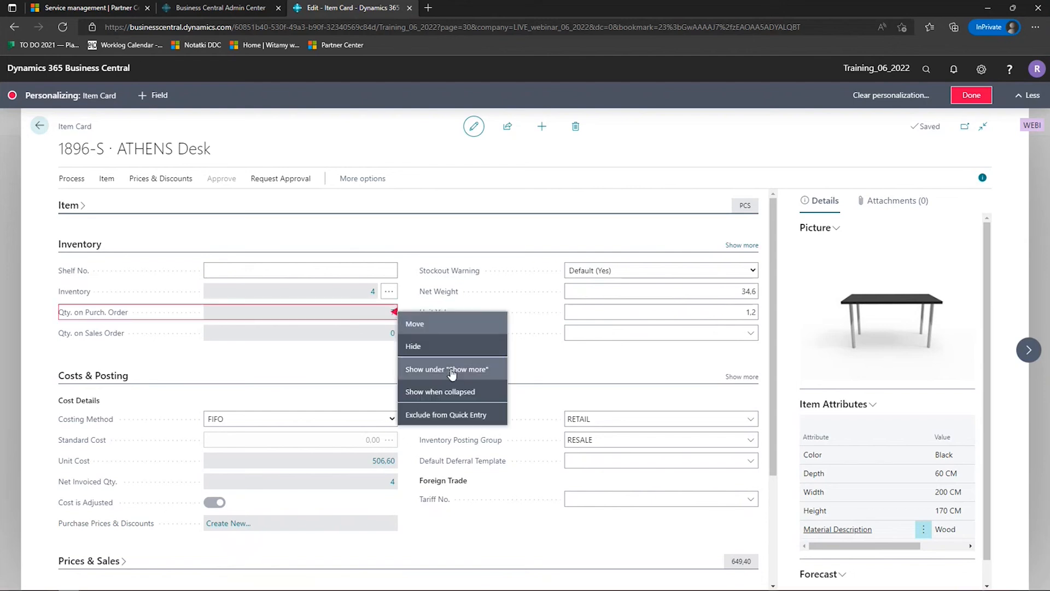
{"action": "left_click", "coordinate": [458, 392]}
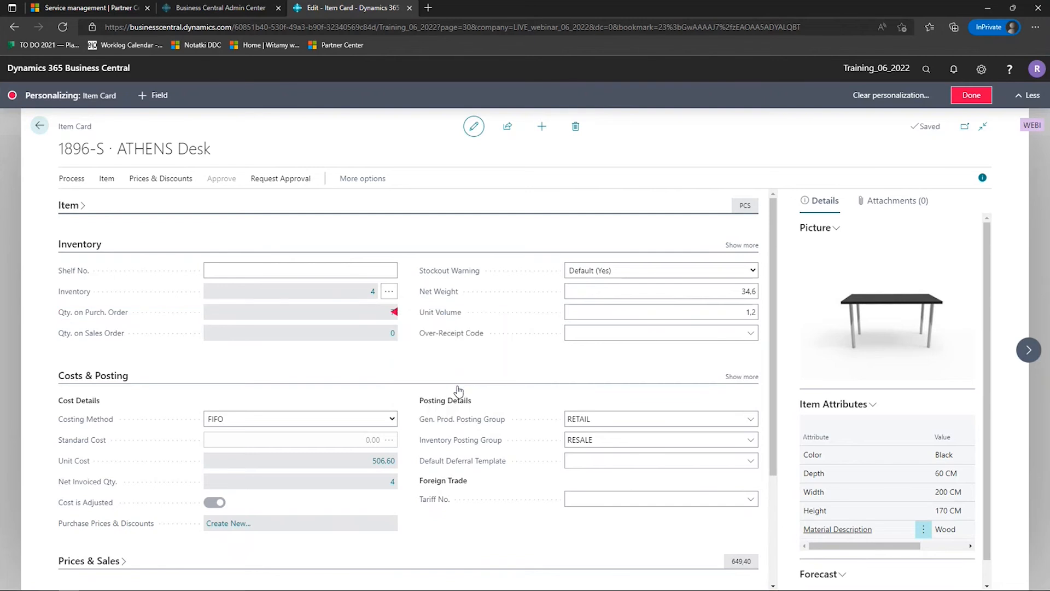
{"action": "left_click", "coordinate": [962, 99]}
- Check the personalized Inventory section by collapsing it, expanding it again and showing its additional fields
{"action": "left_click", "coordinate": [86, 217]}
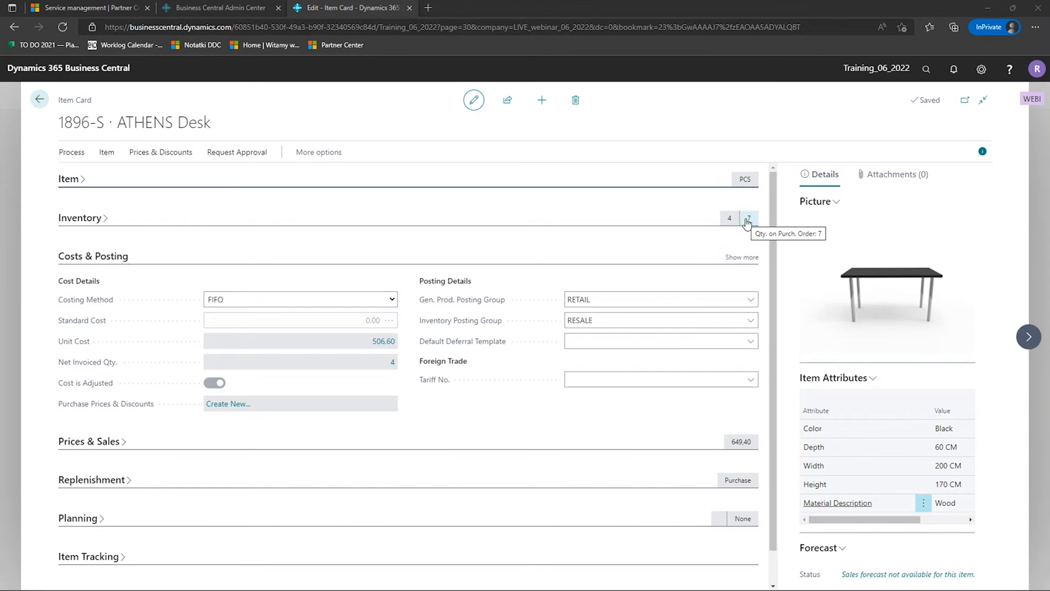
{"action": "left_click", "coordinate": [101, 221]}
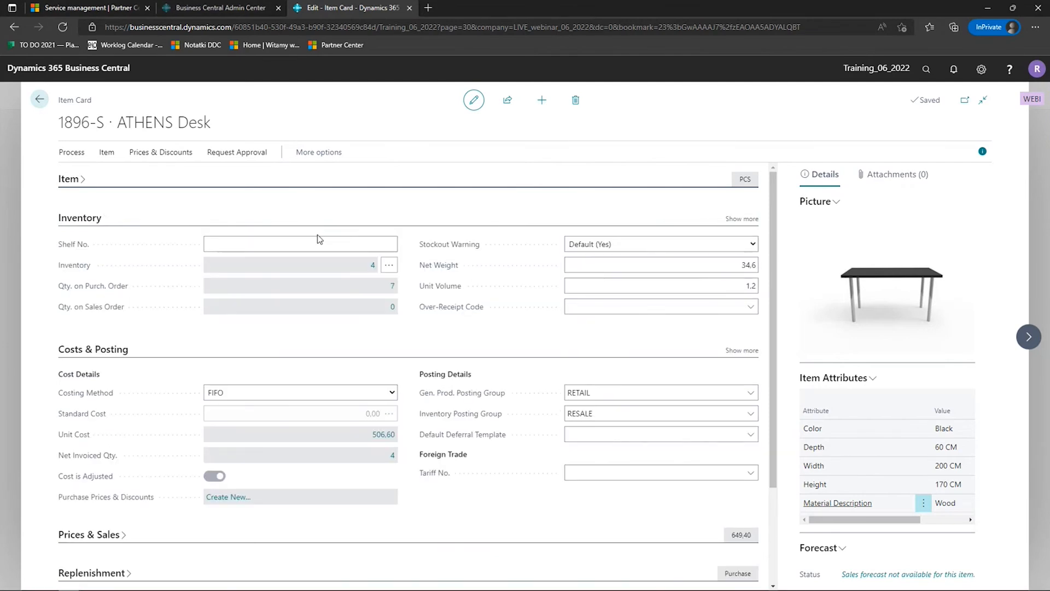
{"action": "left_click", "coordinate": [742, 219]}
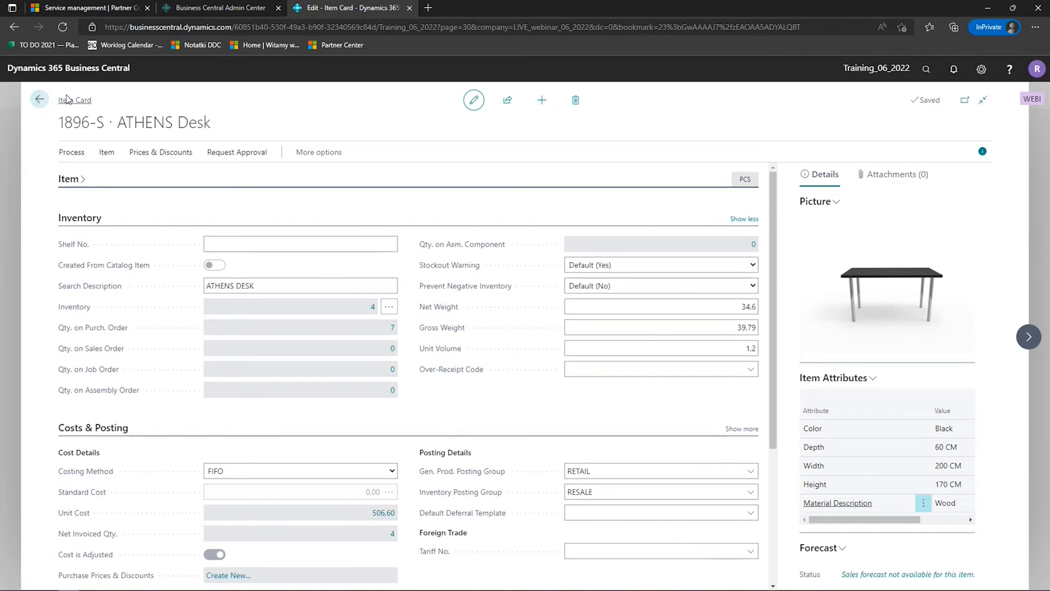
- Leave the item card for the home page and open the first Adatum Corporation order from the Sales Orders list
{"action": "left_click", "coordinate": [40, 100]}
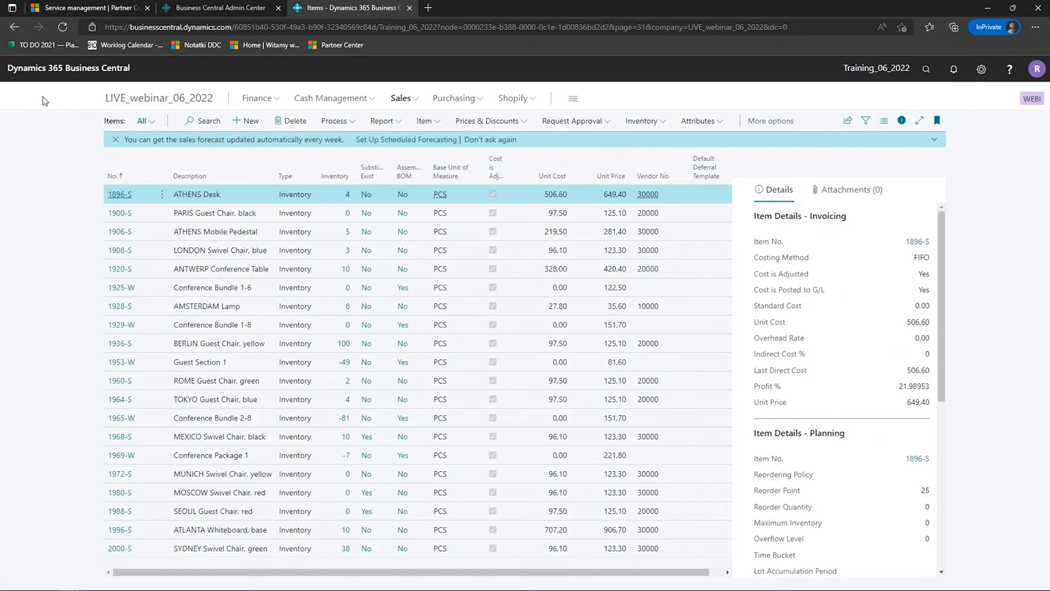
{"action": "left_click", "coordinate": [179, 102]}
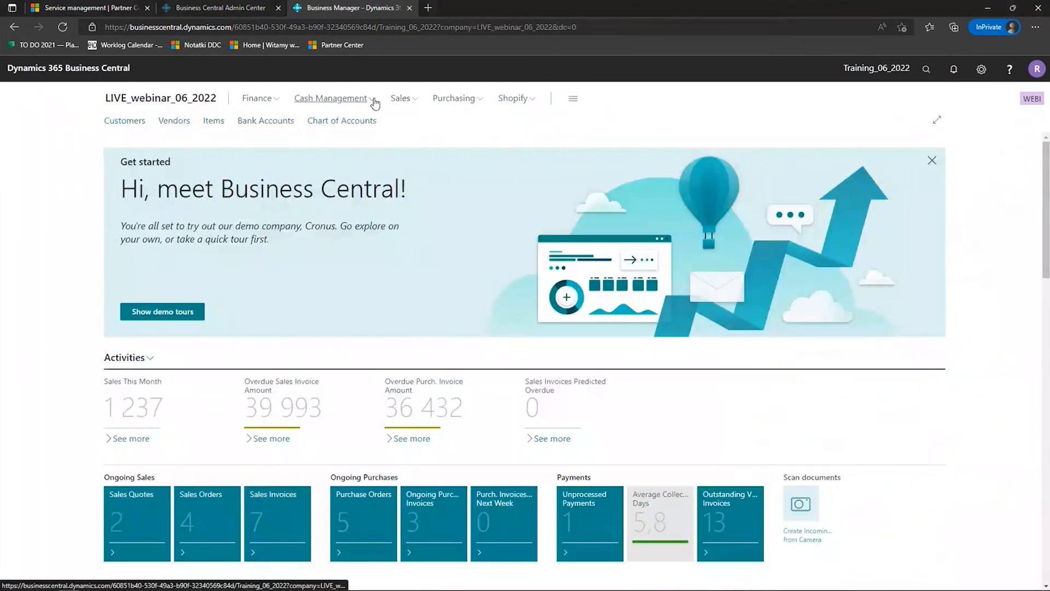
{"action": "left_click", "coordinate": [376, 101]}
{"action": "left_click", "coordinate": [400, 98]}
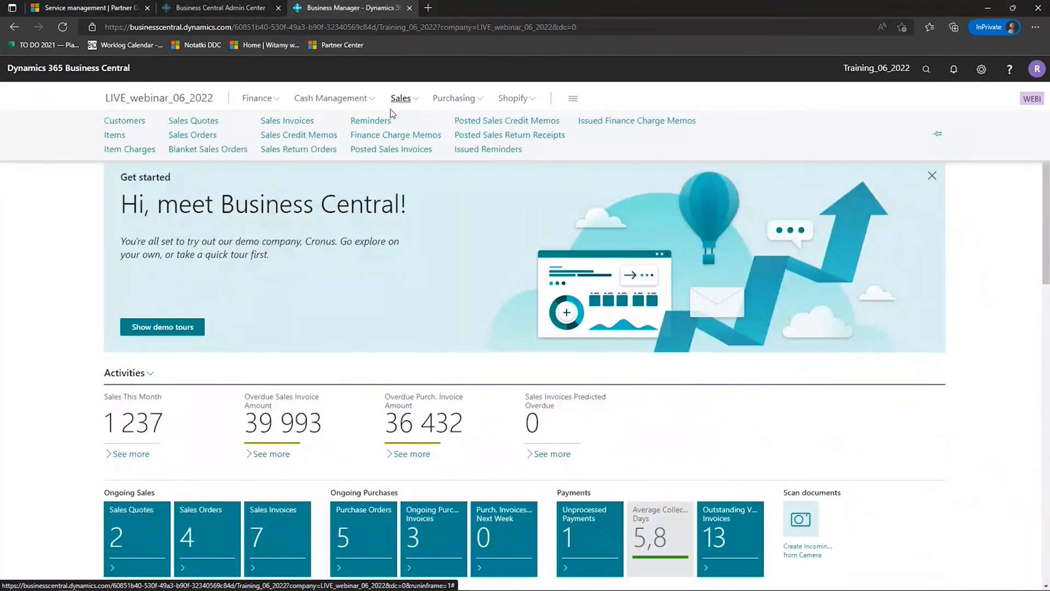
{"action": "left_click", "coordinate": [196, 135]}
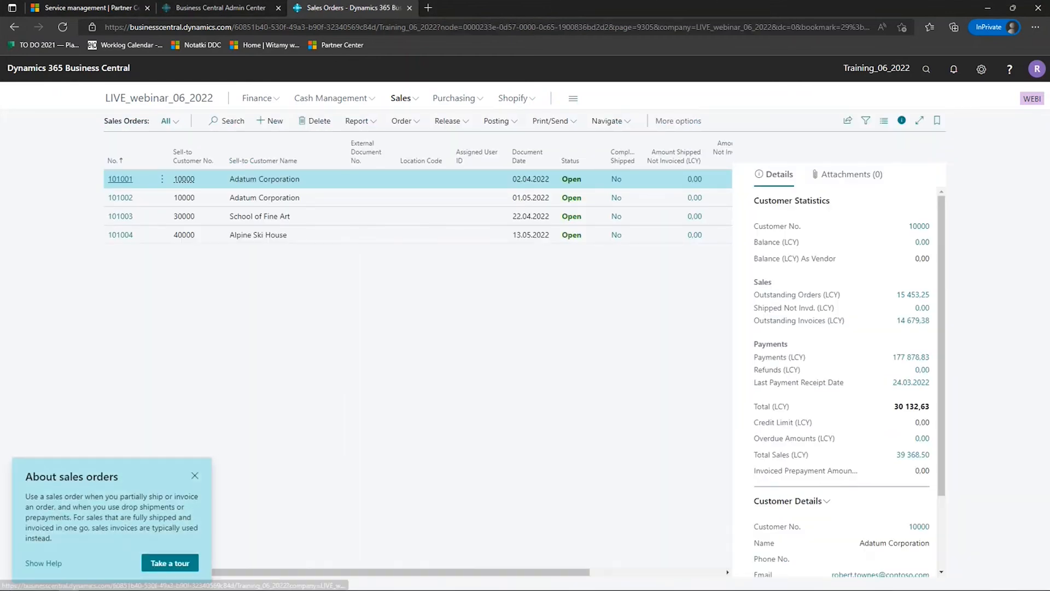
{"action": "left_click", "coordinate": [131, 180]}
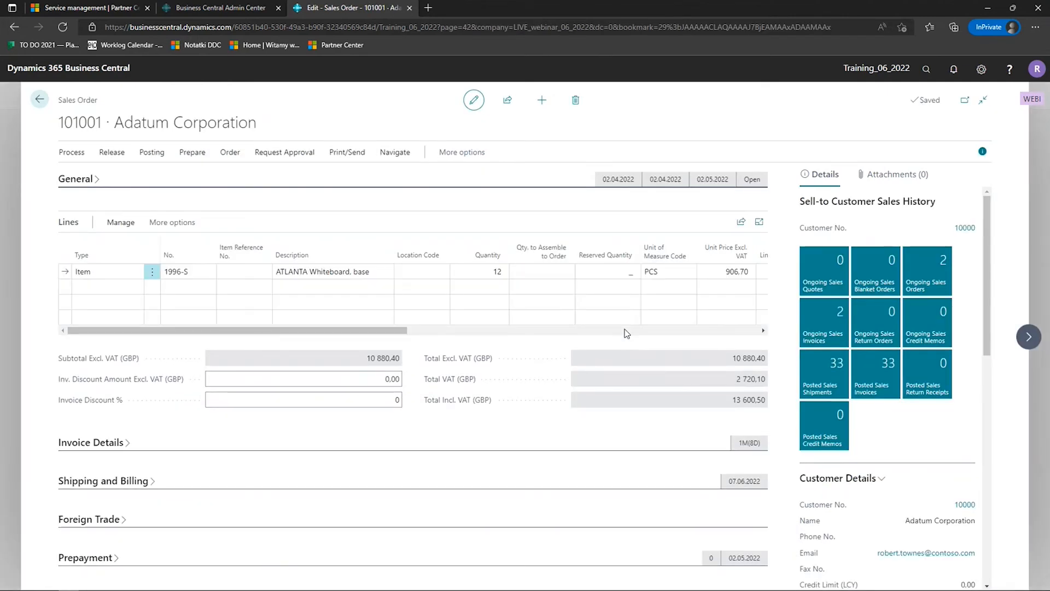
- Page forward through the sales orders to Alpine Ski House, and go back to the second Adatum Corporation order
{"action": "left_click", "coordinate": [1027, 341]}
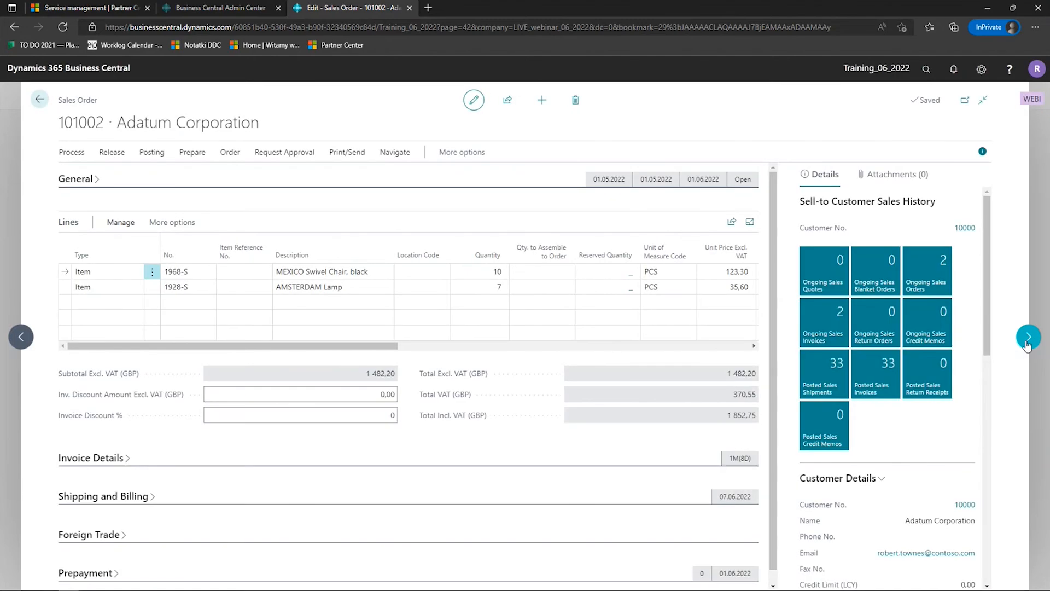
{"action": "left_click", "coordinate": [1027, 338]}
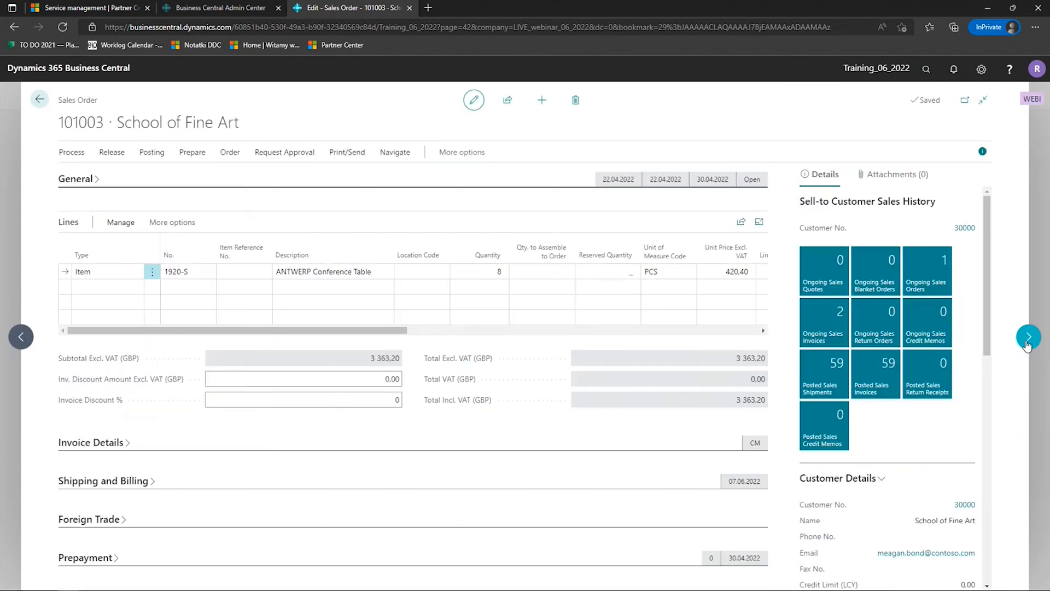
{"action": "left_click", "coordinate": [1027, 339]}
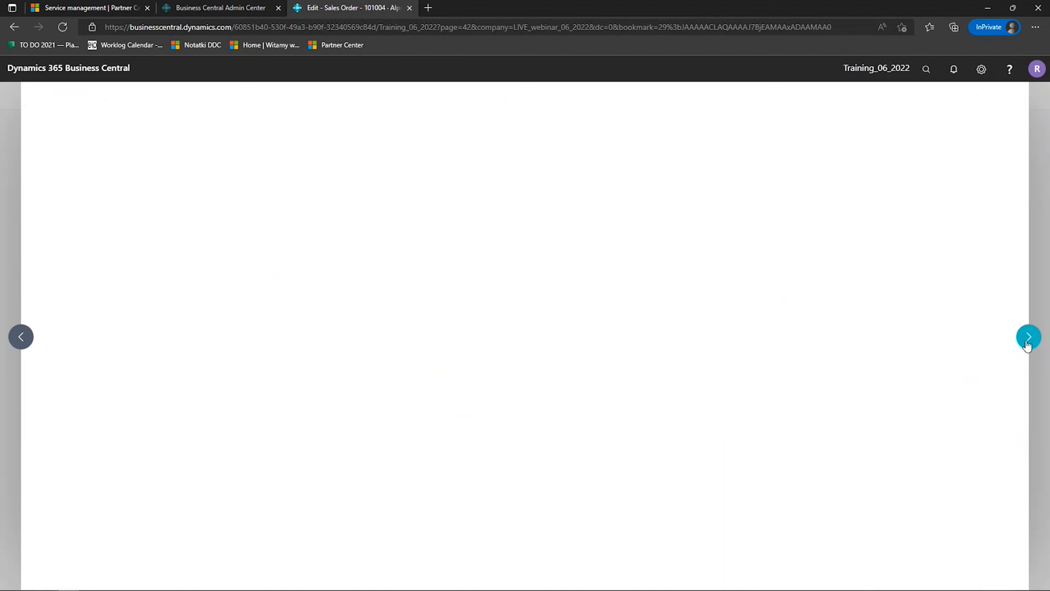
{"action": "left_click", "coordinate": [21, 336]}
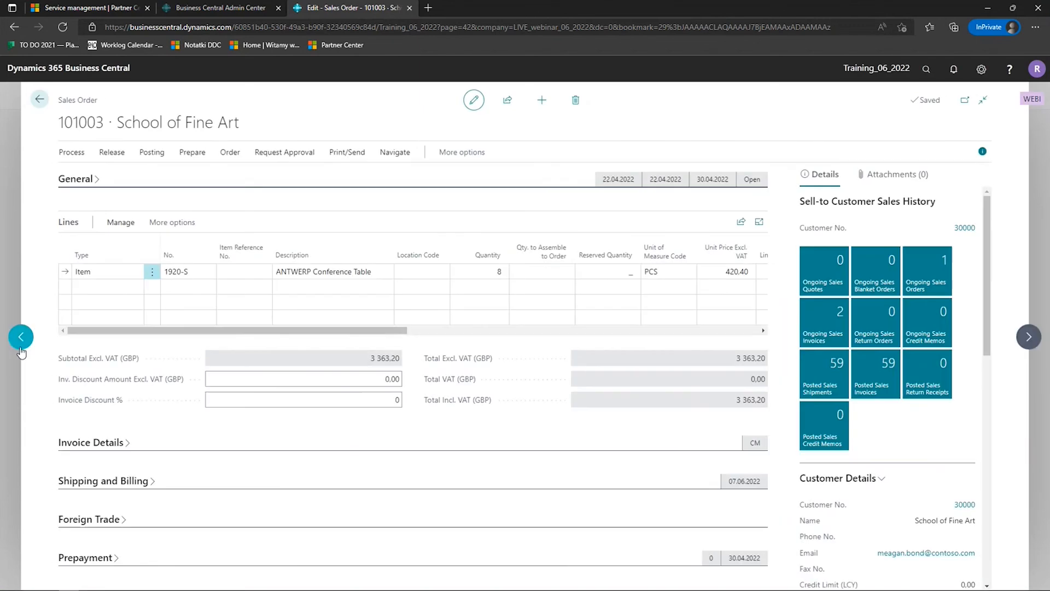
{"action": "left_click", "coordinate": [21, 337]}
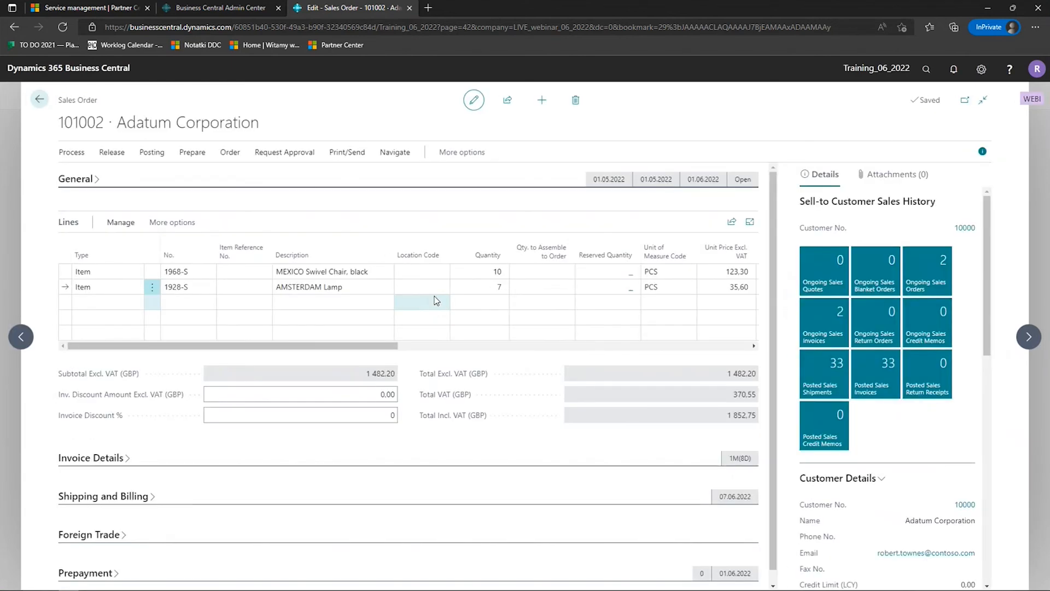
- Expand and collapse the sales order's General and Invoice Details sections, showing and hiding the additional invoice fields
{"action": "left_click", "coordinate": [86, 179]}
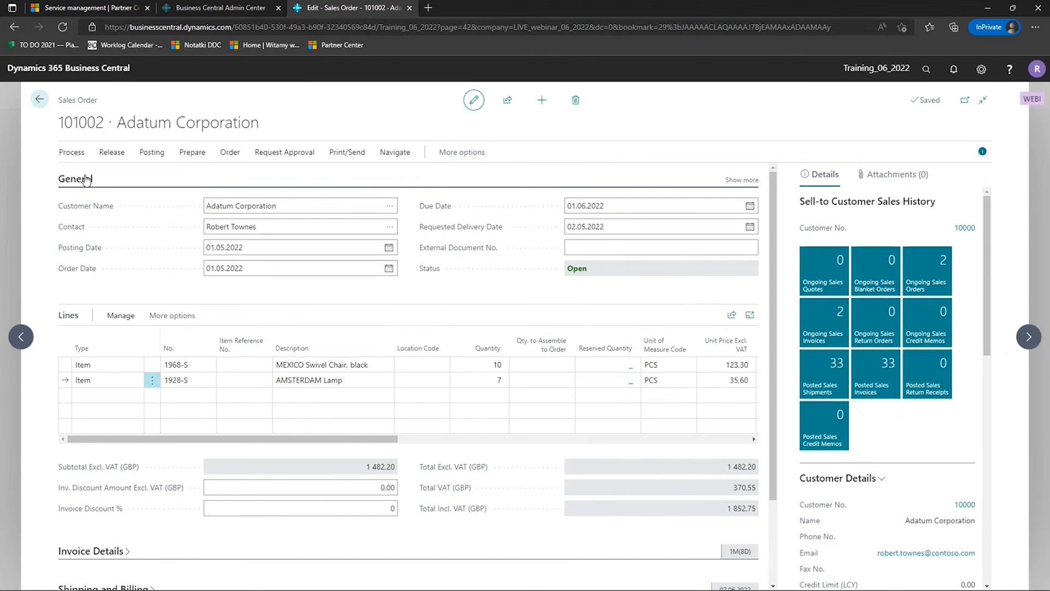
{"action": "left_click", "coordinate": [86, 179]}
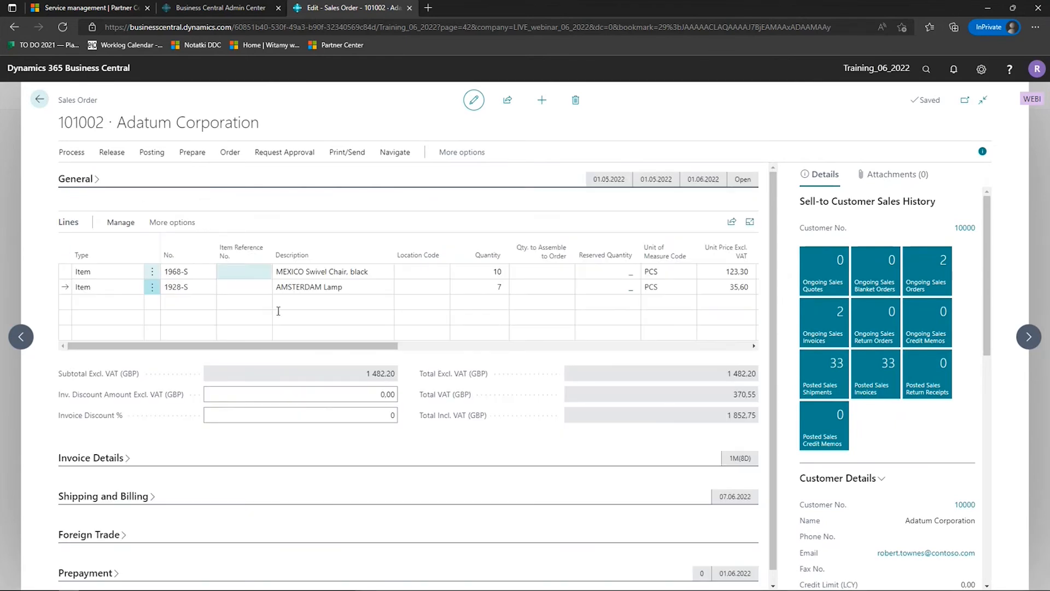
{"action": "scroll", "coordinate": [293, 361], "scroll_direction": "down", "scroll_amount": 1}
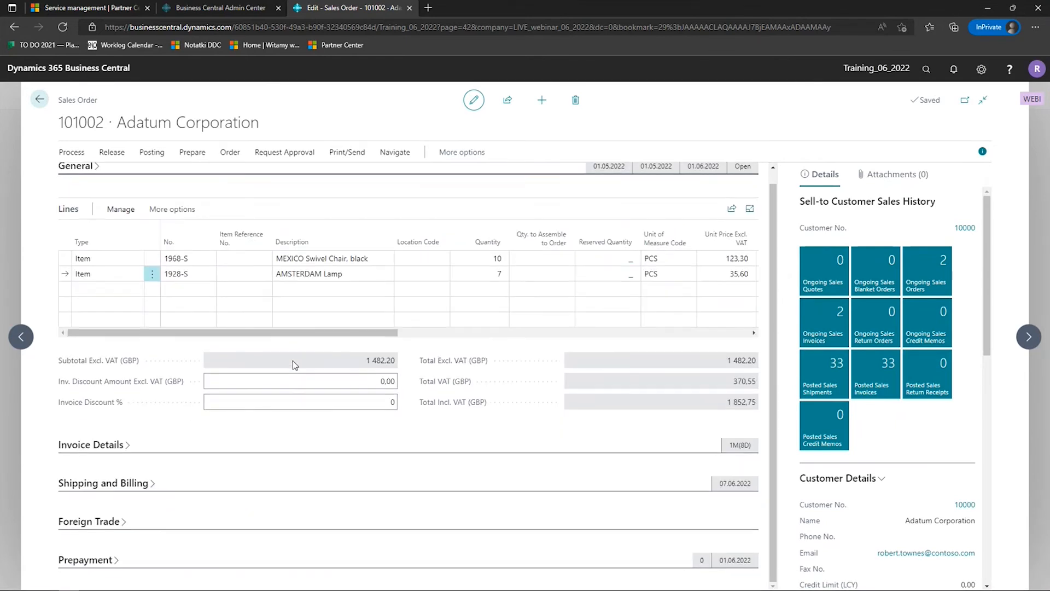
{"action": "left_click", "coordinate": [107, 445]}
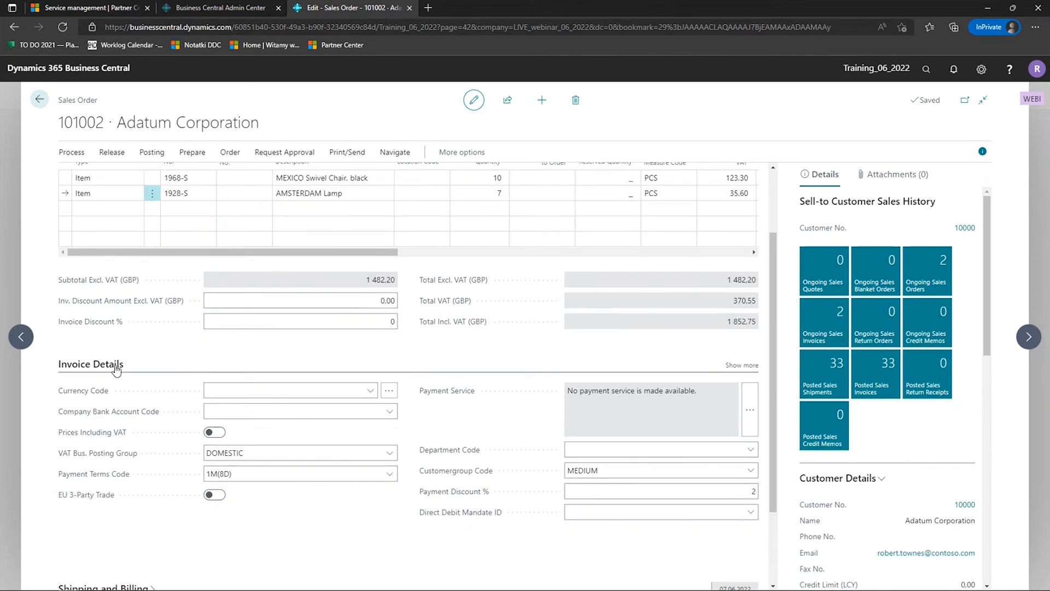
{"action": "left_click", "coordinate": [754, 367]}
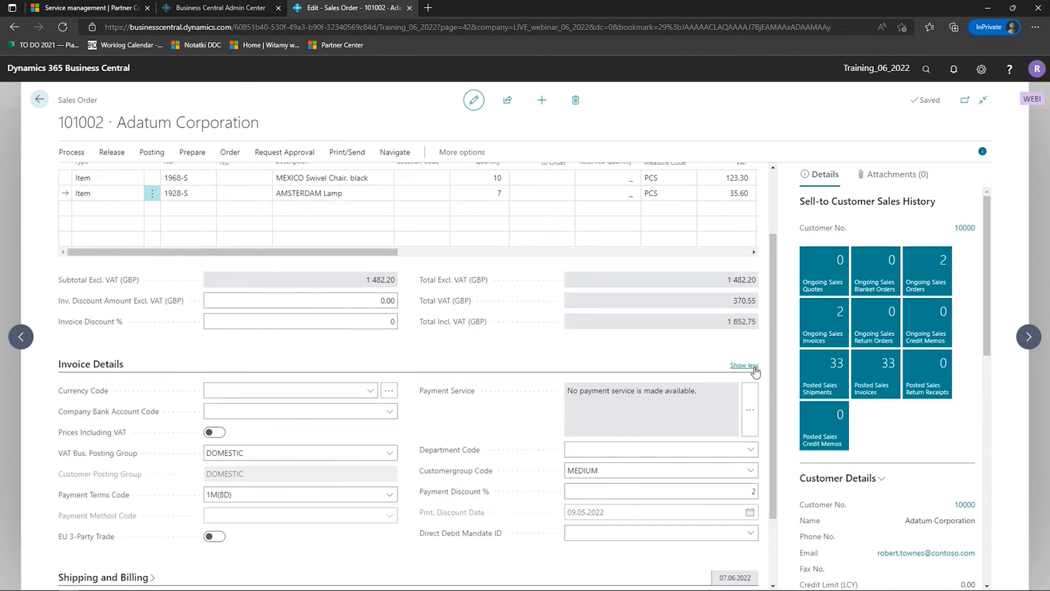
{"action": "scroll", "coordinate": [755, 371], "scroll_direction": "down", "scroll_amount": 1}
{"action": "left_click", "coordinate": [745, 302]}
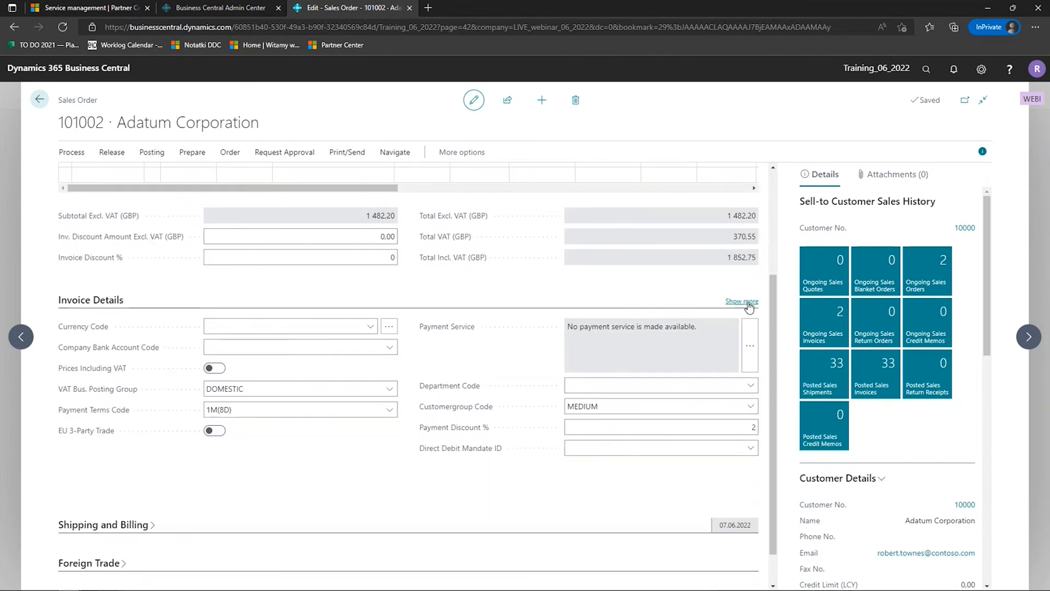
{"action": "left_click", "coordinate": [97, 308]}
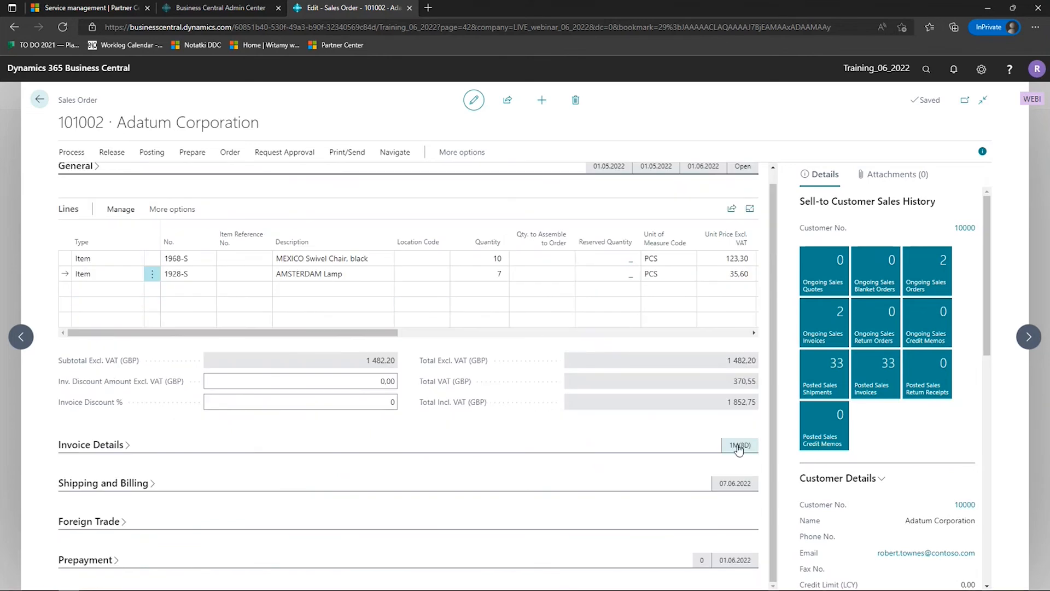
- Show the sales order's lines in focus mode and add a third line of type Item for 1896-S ATHENS Desk
{"action": "scroll", "coordinate": [540, 421], "scroll_direction": "up", "scroll_amount": 1}
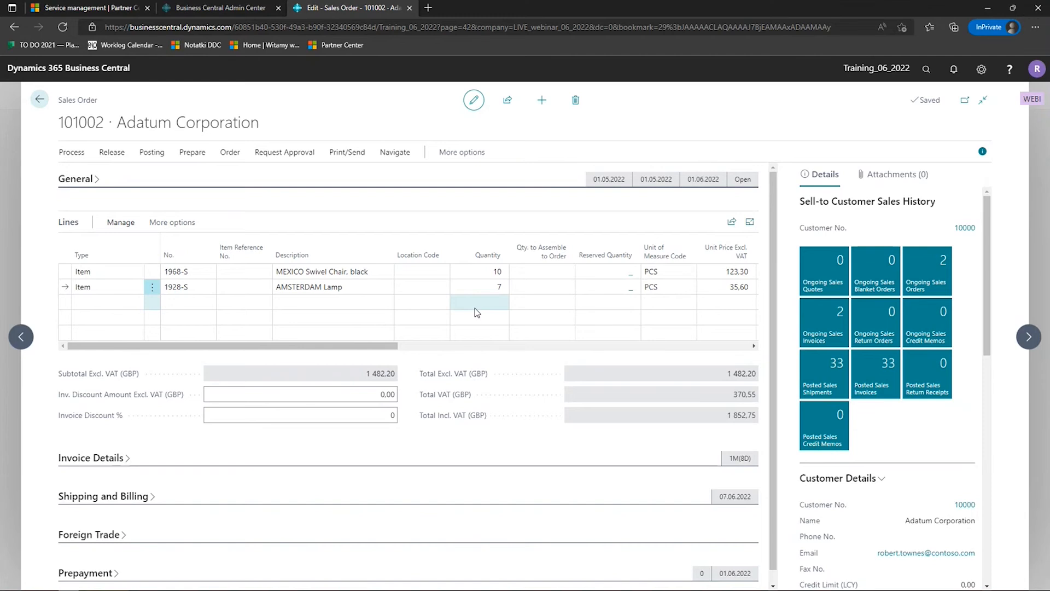
{"action": "left_click", "coordinate": [750, 223]}
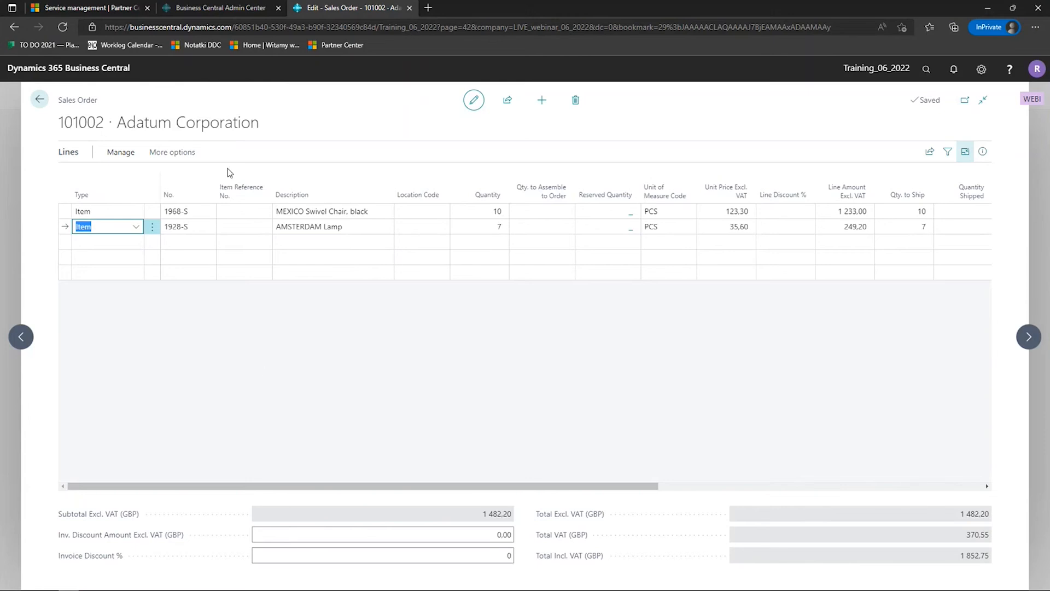
{"action": "left_click", "coordinate": [126, 242]}
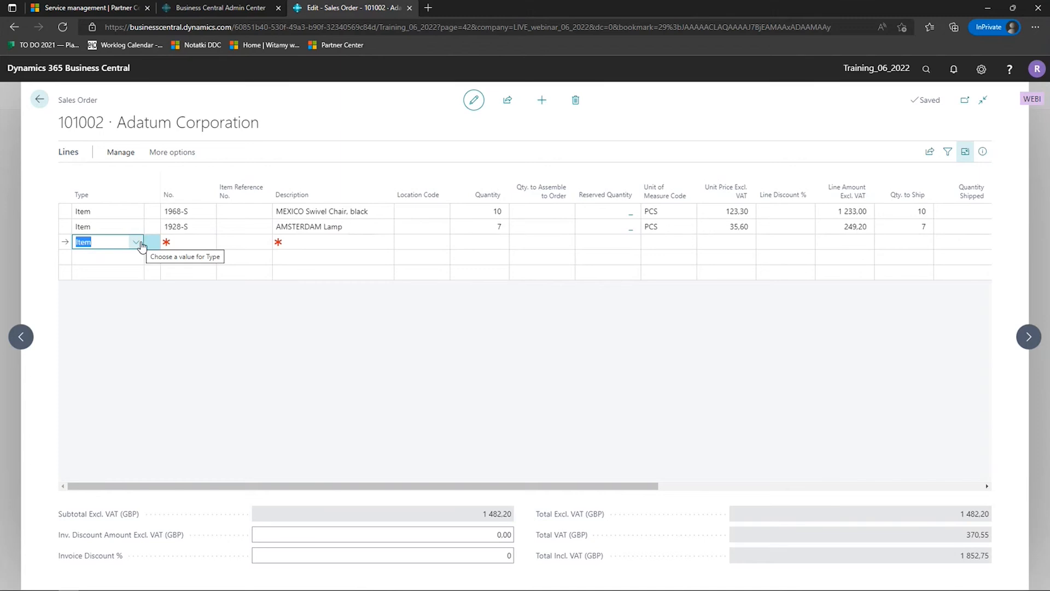
{"action": "left_click", "coordinate": [140, 244]}
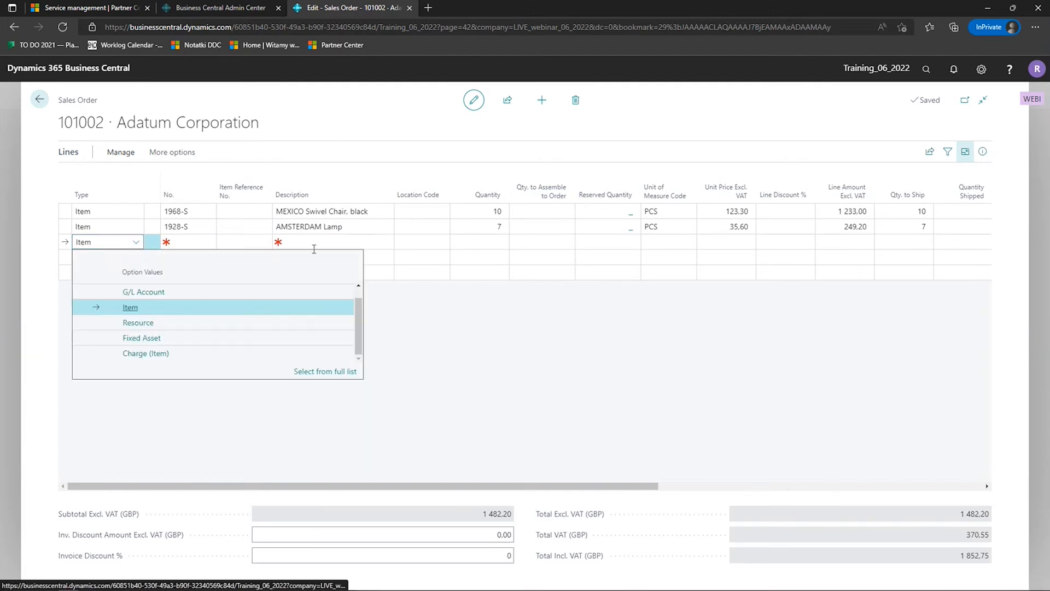
{"action": "left_click", "coordinate": [126, 306]}
{"action": "left_click", "coordinate": [197, 241]}
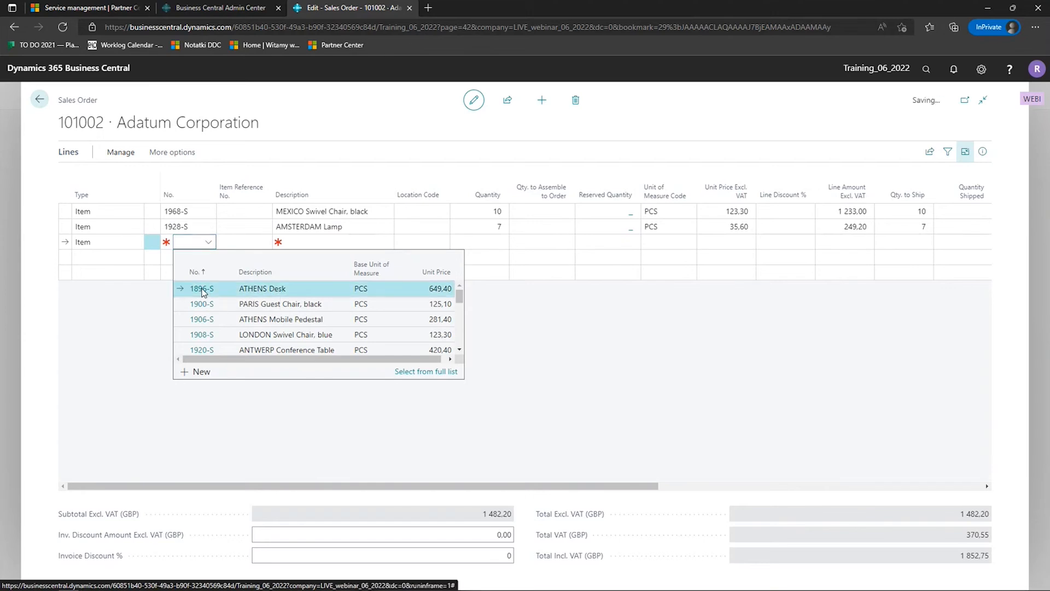
{"action": "left_click", "coordinate": [201, 290]}
- Enter a quantity of 12 on the ATHENS Desk line and correct it to 11
{"action": "left_click", "coordinate": [481, 241]}
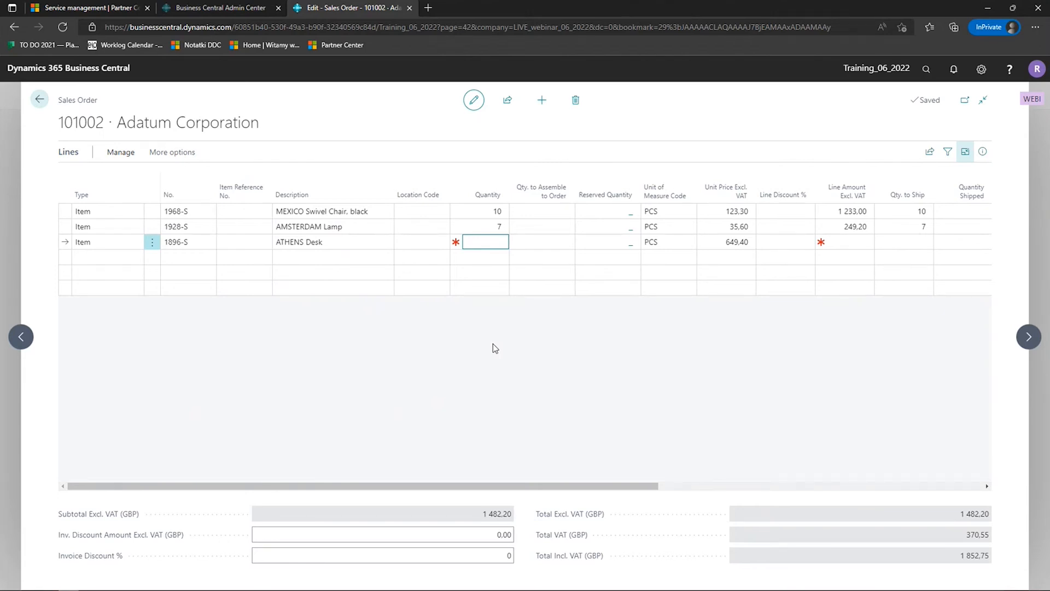
{"action": "type", "text": "12"}
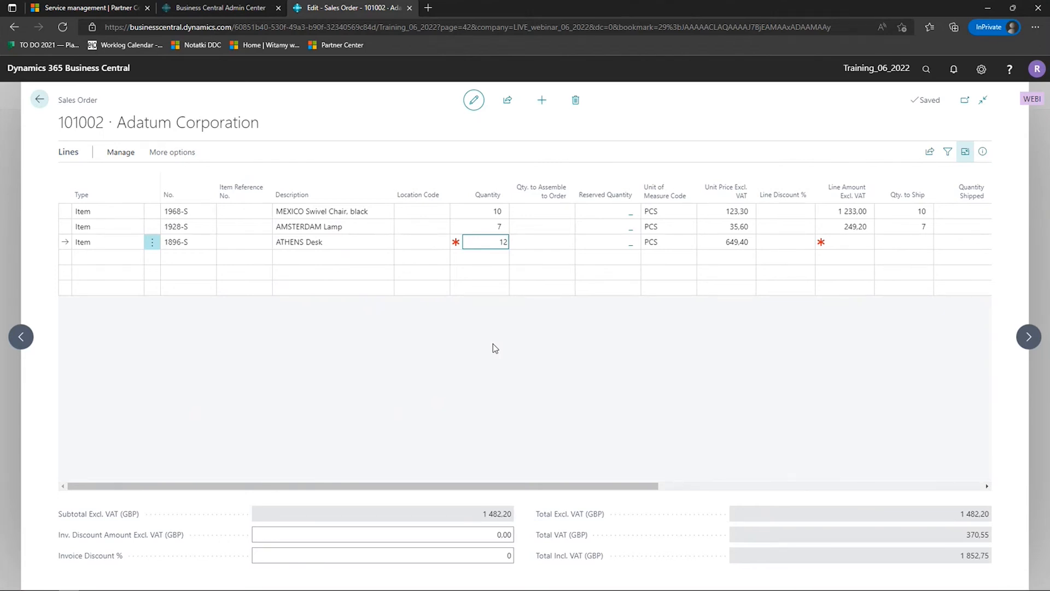
{"action": "key", "text": "Tab"}
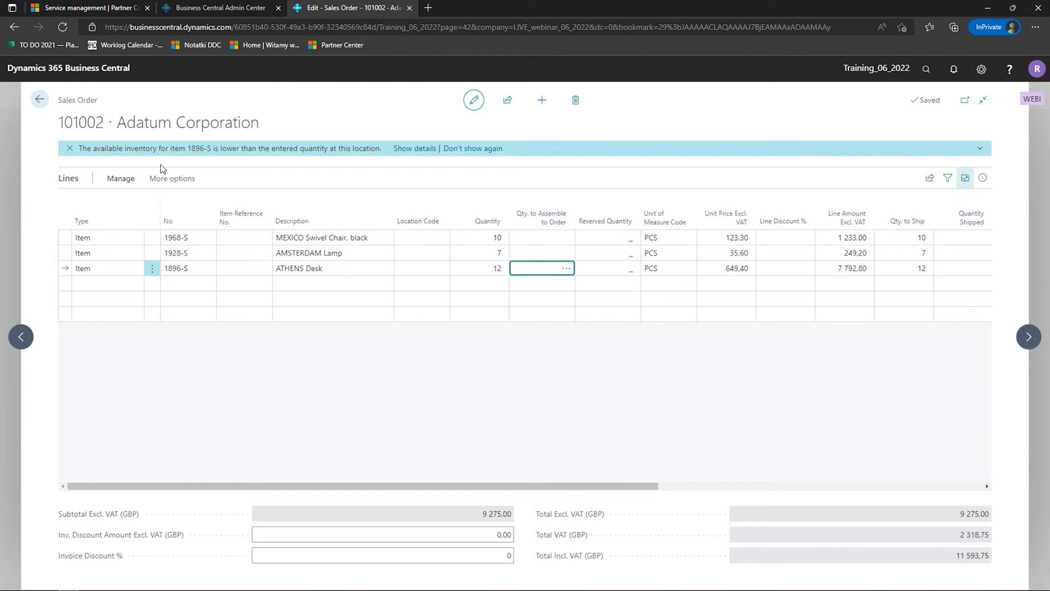
{"action": "left_click", "coordinate": [479, 272]}
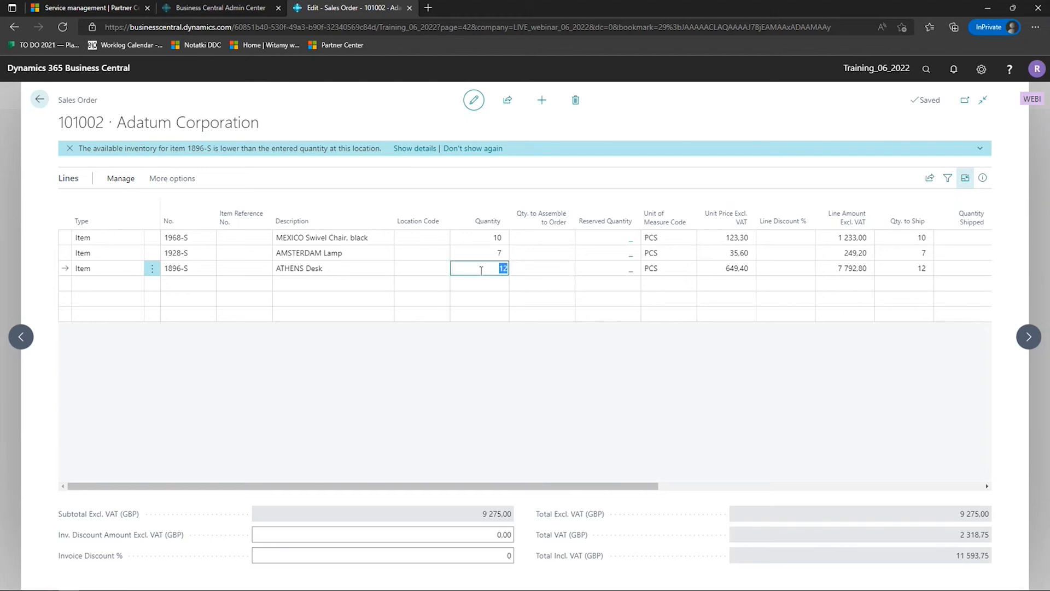
{"action": "type", "text": "11"}
{"action": "key", "text": "Tab"}
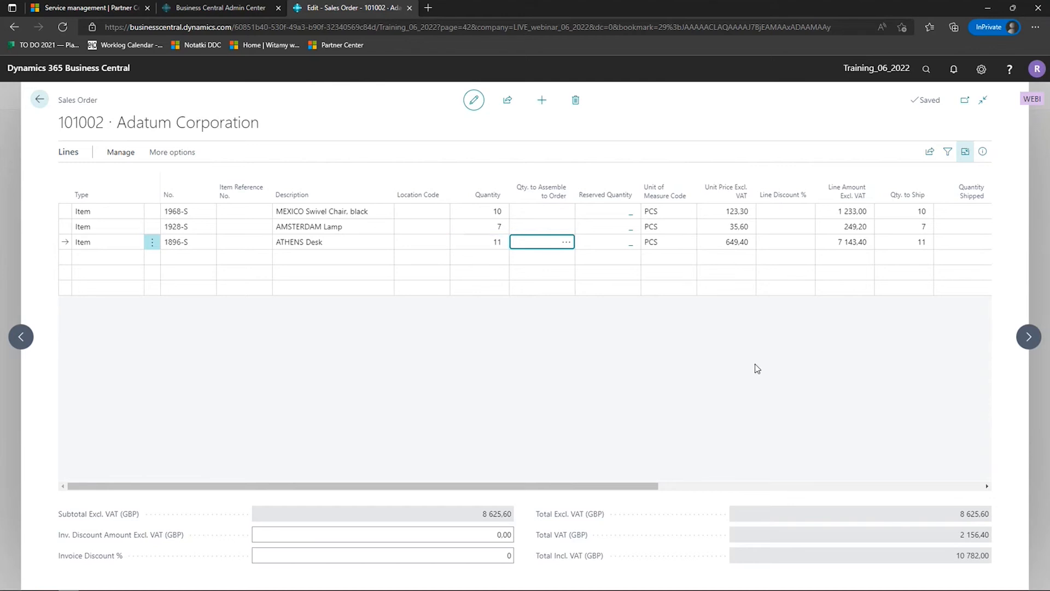
- Leave the order, reopen the second Adatum Corporation order from the Sales Orders list to check its lines, and return to the home page
{"action": "left_click", "coordinate": [40, 100]}
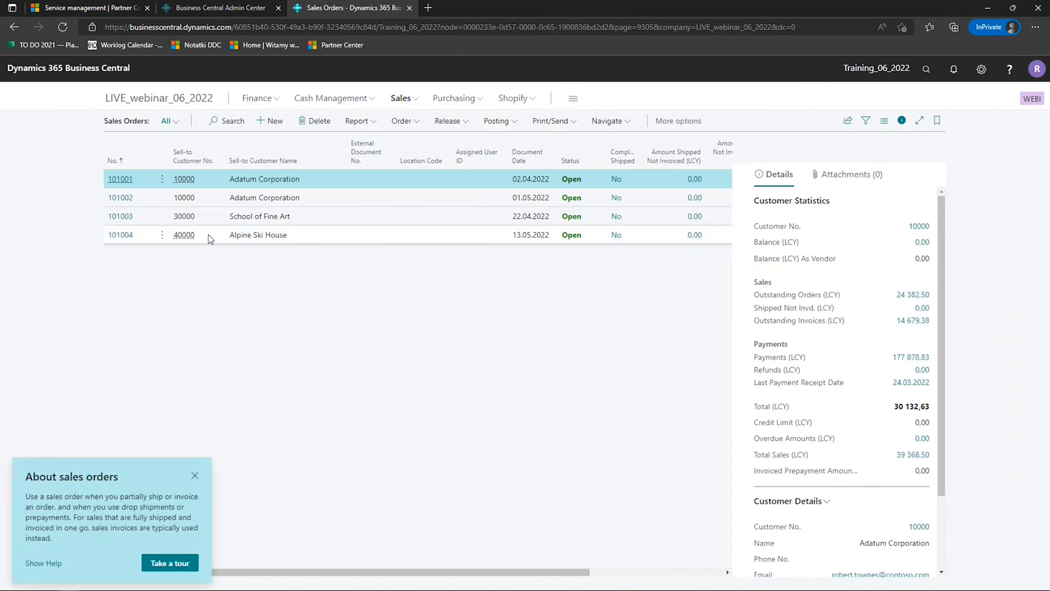
{"action": "left_click", "coordinate": [121, 198]}
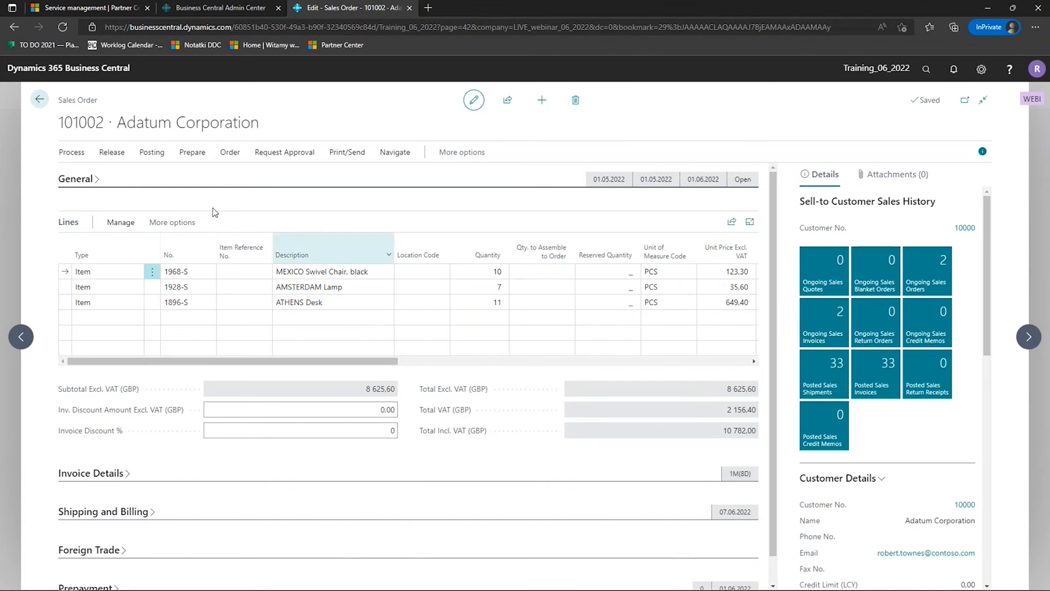
{"action": "left_click", "coordinate": [40, 102]}
{"action": "left_click", "coordinate": [171, 107]}
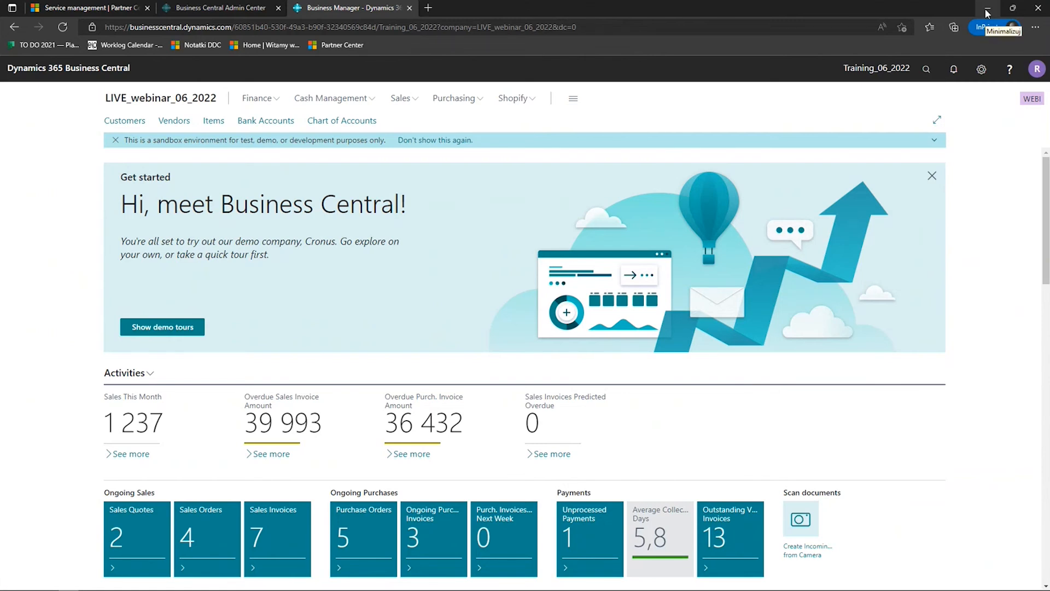
{"action": "left_click", "coordinate": [982, 69]}
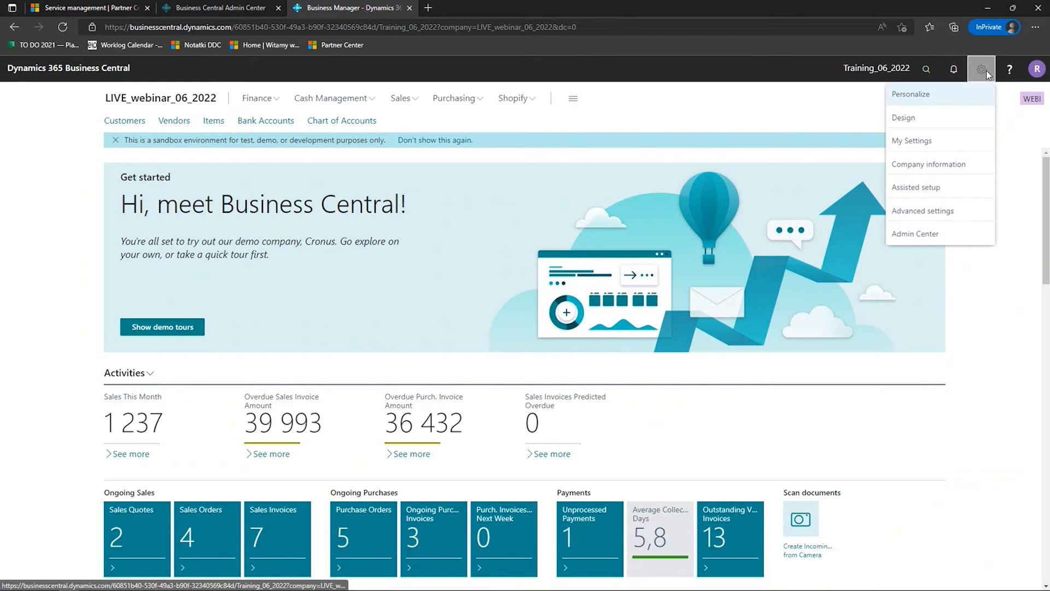
{"action": "left_click", "coordinate": [995, 285]}
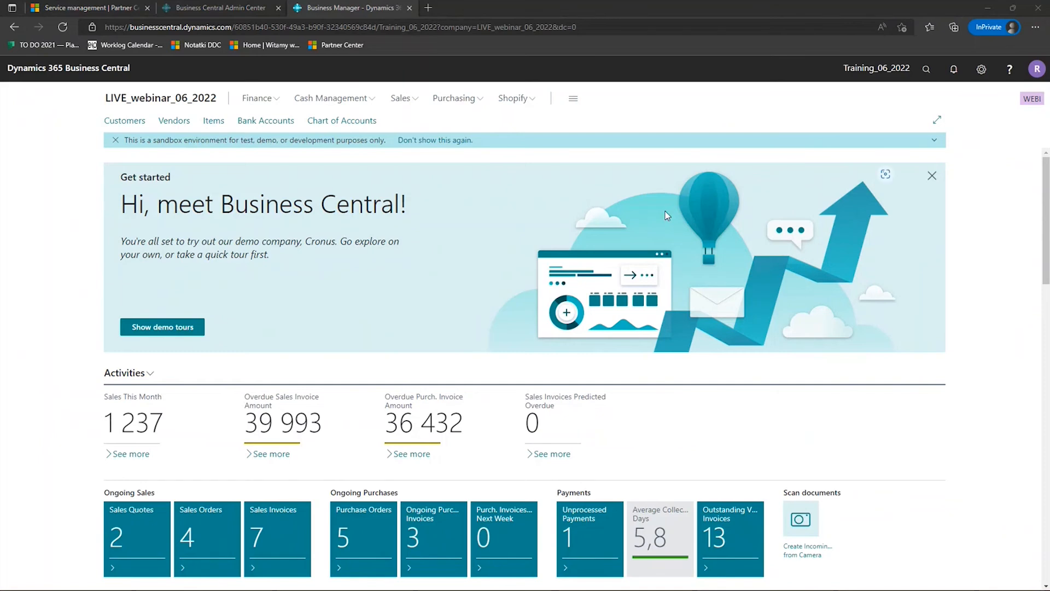
- Minimize the browser to return to the slide presentation and advance it to the Next on the Agenda slide
{"action": "left_click", "coordinate": [985, 10]}
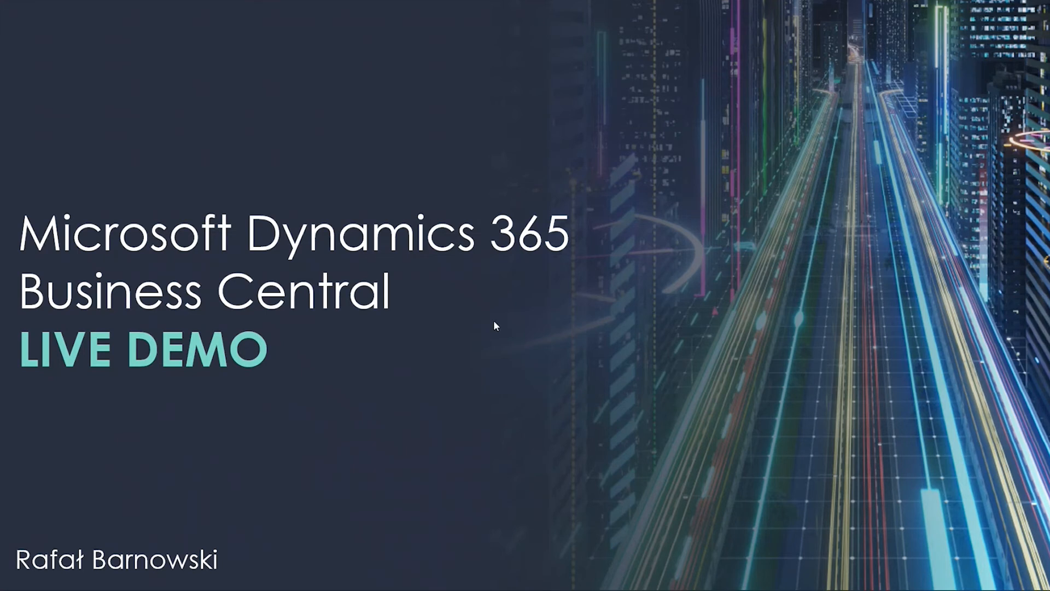
{"action": "key", "text": "Right"}
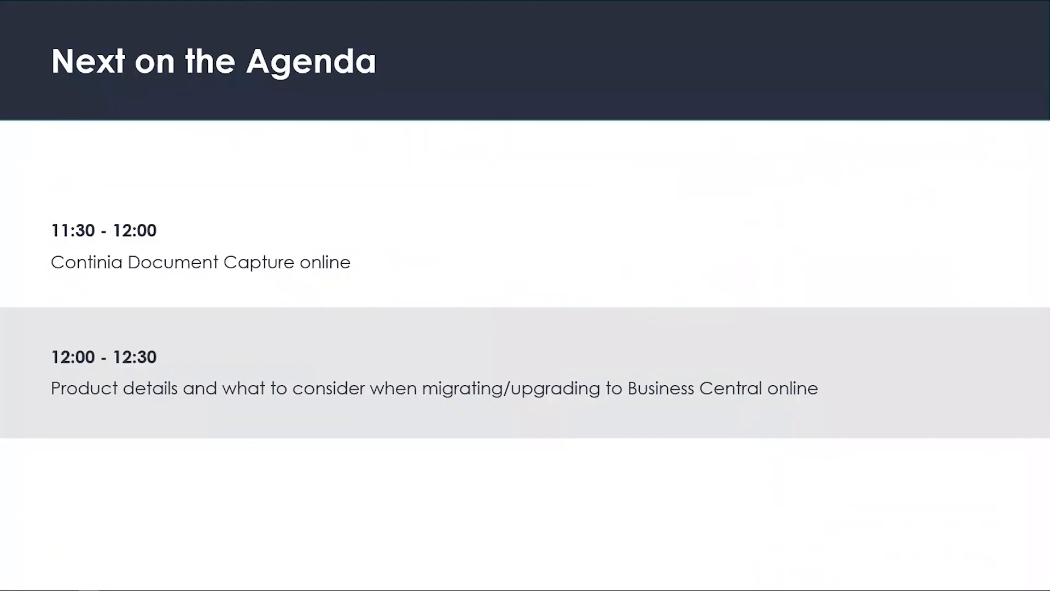
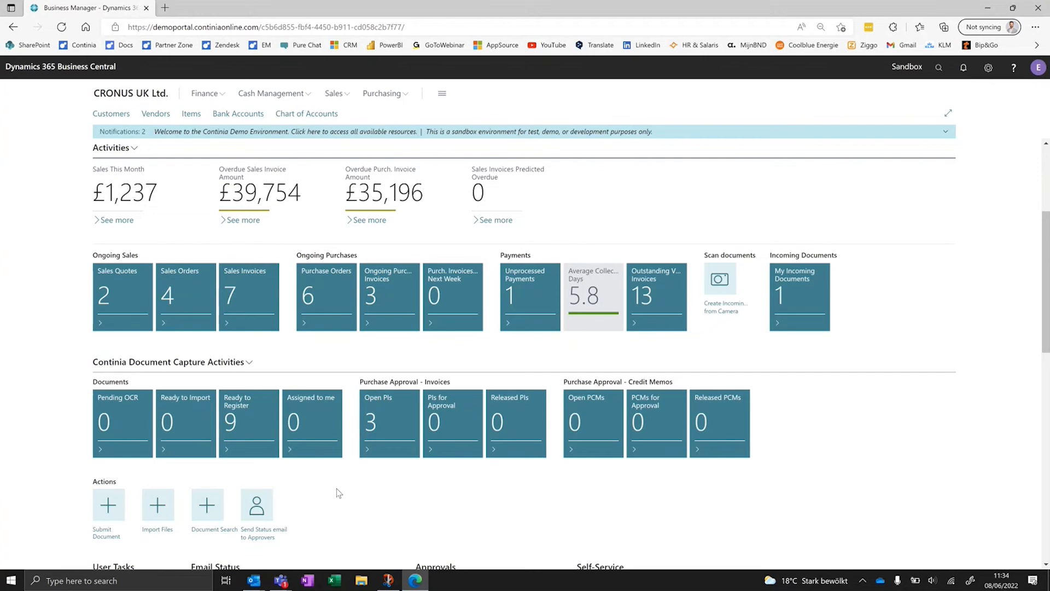
- Open the documents that are Ready to Register in Document Capture and look over the first First Up Consultants invoice image
{"action": "left_click", "coordinate": [247, 425]}
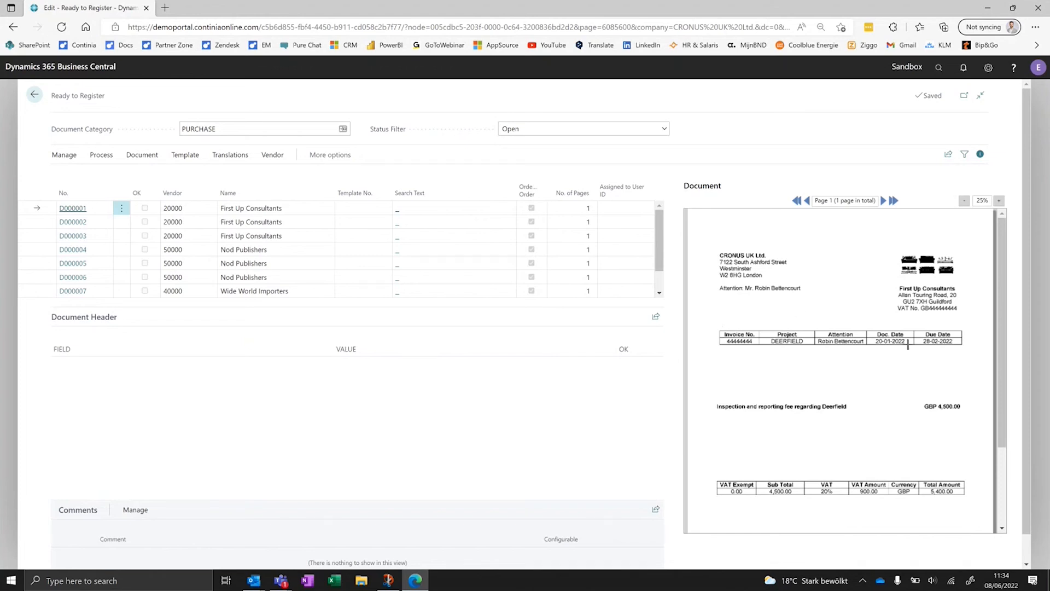
{"action": "scroll", "coordinate": [847, 470], "scroll_direction": "down", "scroll_amount": 3}
{"action": "scroll", "coordinate": [845, 404], "scroll_direction": "up", "scroll_amount": 3}
{"action": "left_click", "coordinate": [999, 201]}
{"action": "left_click", "coordinate": [963, 200]}
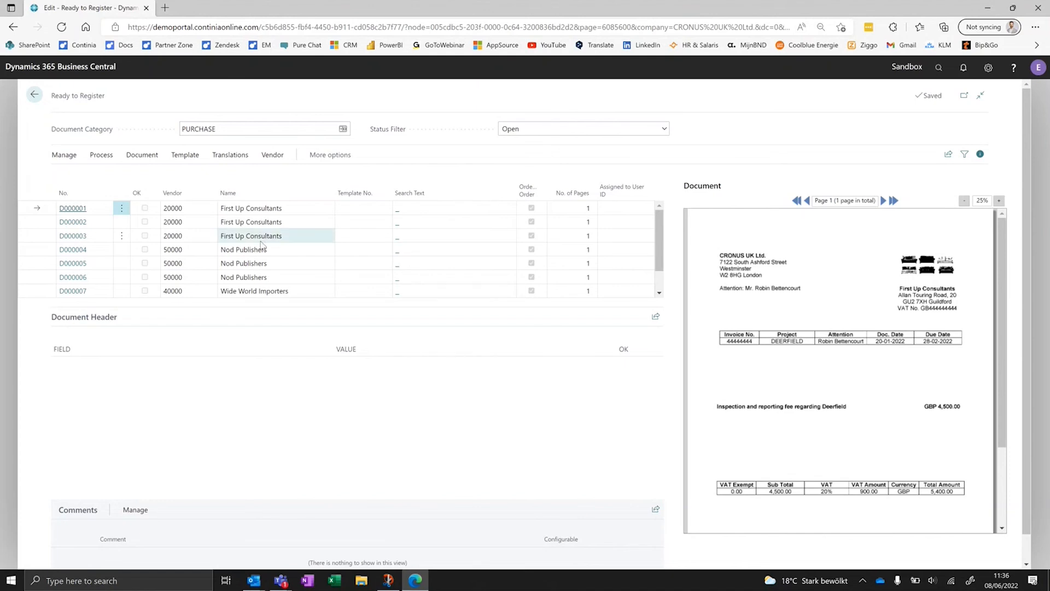
- Look up the vendor list from the first document's Vendor field and leave it without changing the vendor
{"action": "left_click", "coordinate": [202, 210]}
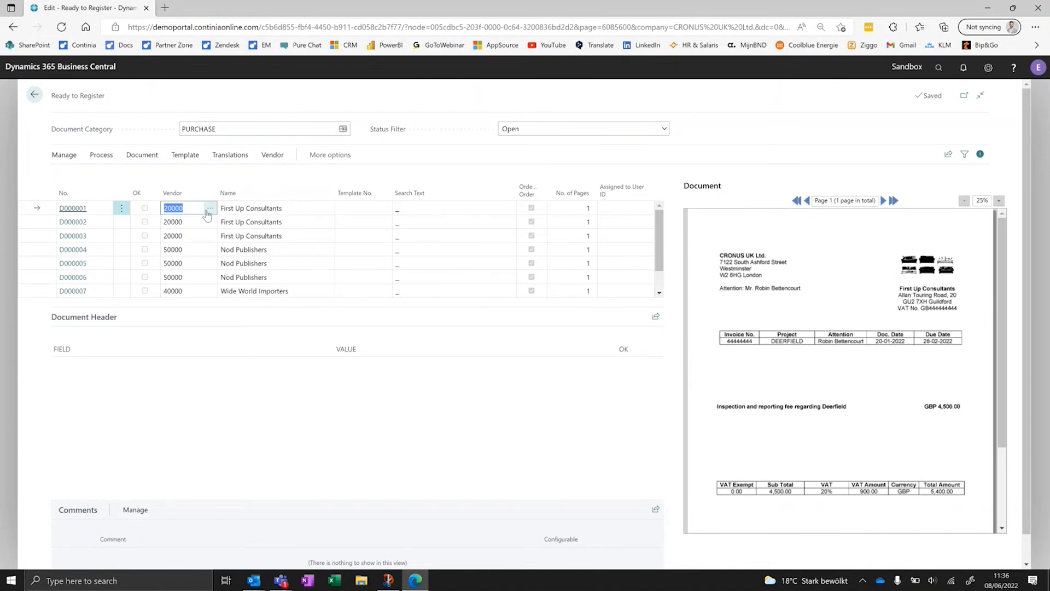
{"action": "left_click", "coordinate": [209, 212]}
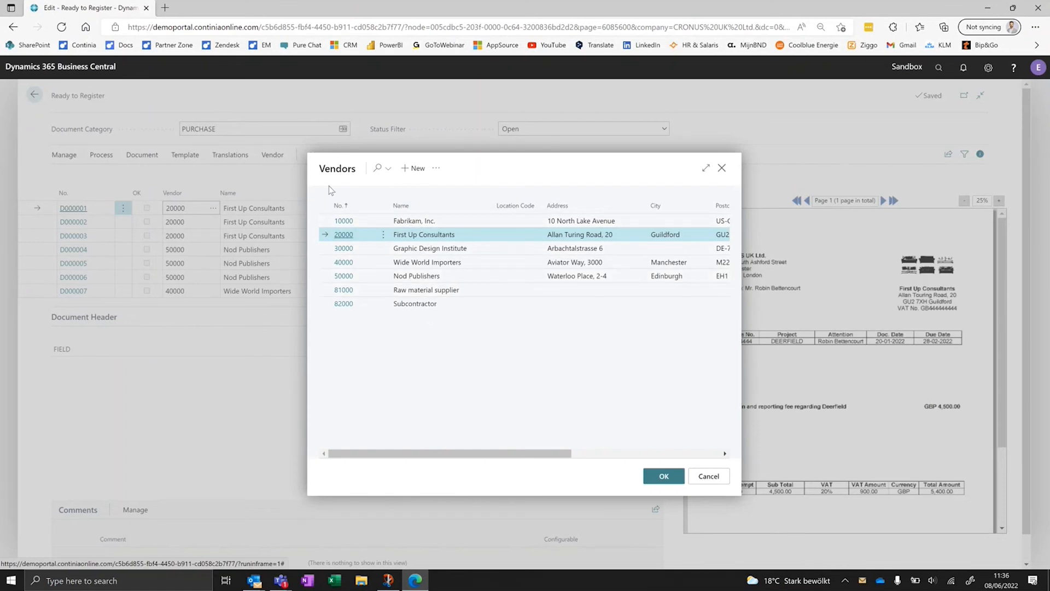
{"action": "left_click", "coordinate": [706, 481]}
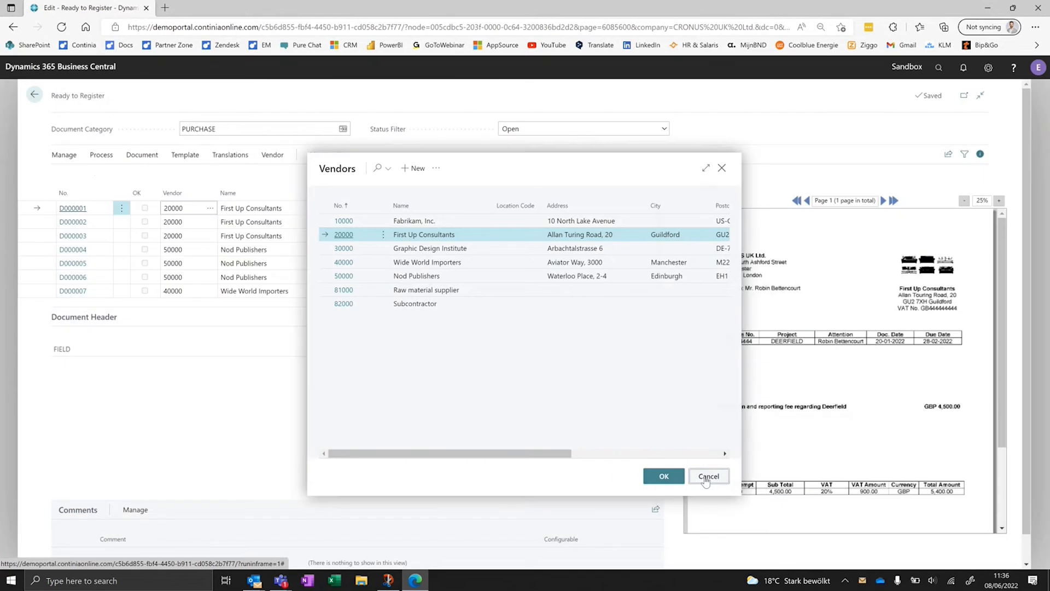
- Keep the action bar pinned open, recognize the first document's fields, and review its header values and comments
{"action": "left_click", "coordinate": [64, 157]}
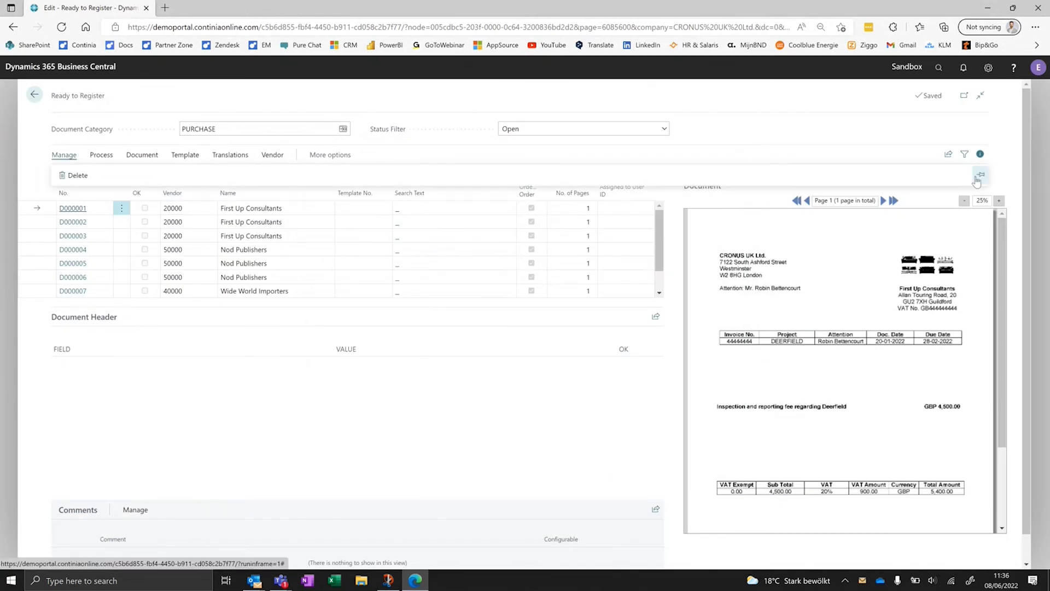
{"action": "left_click", "coordinate": [112, 161]}
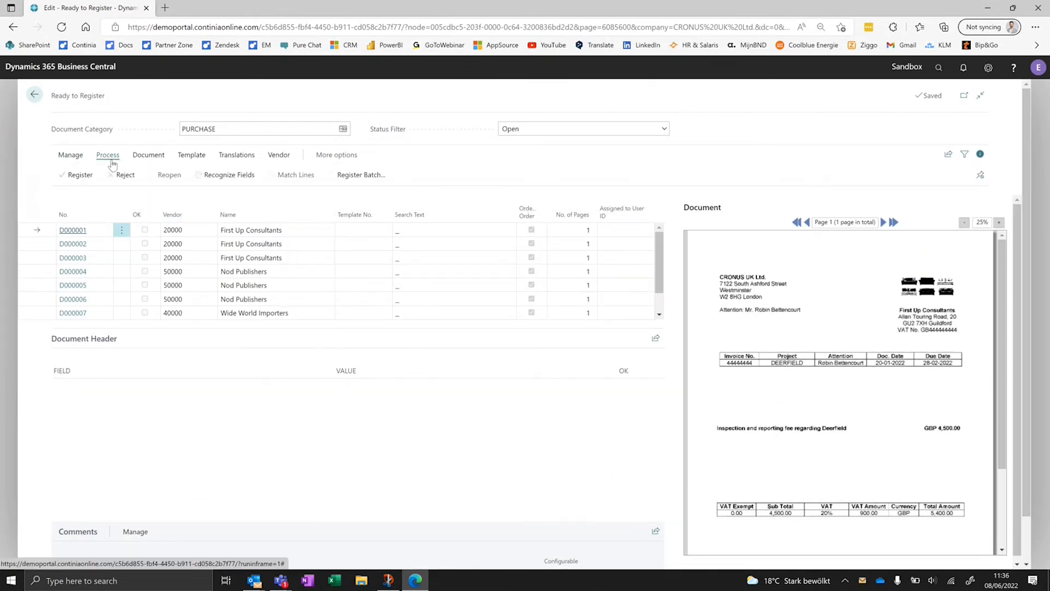
{"action": "left_click", "coordinate": [230, 175]}
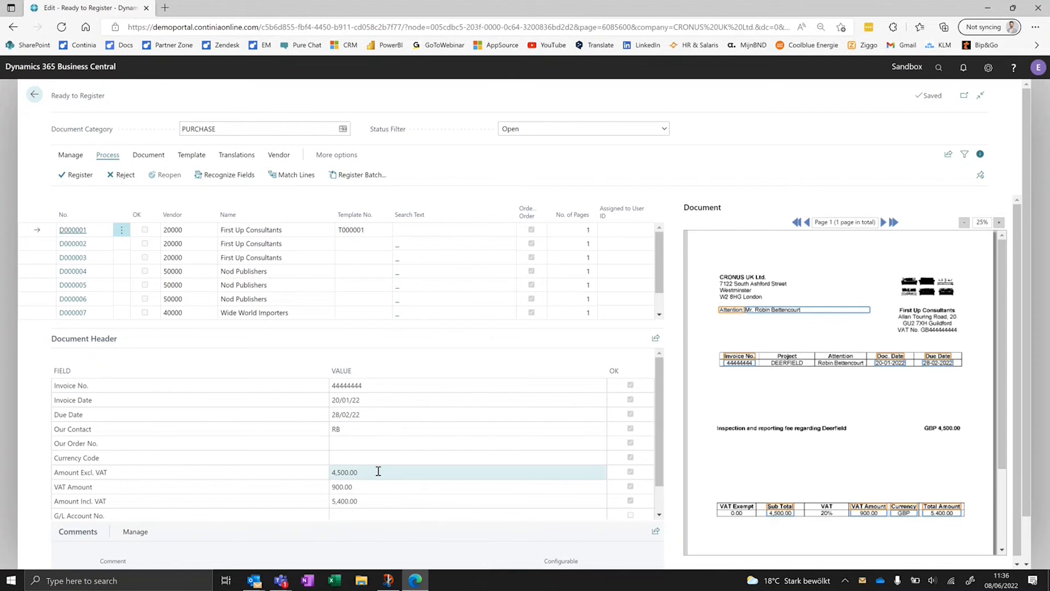
{"action": "scroll", "coordinate": [358, 469], "scroll_direction": "down", "scroll_amount": 1}
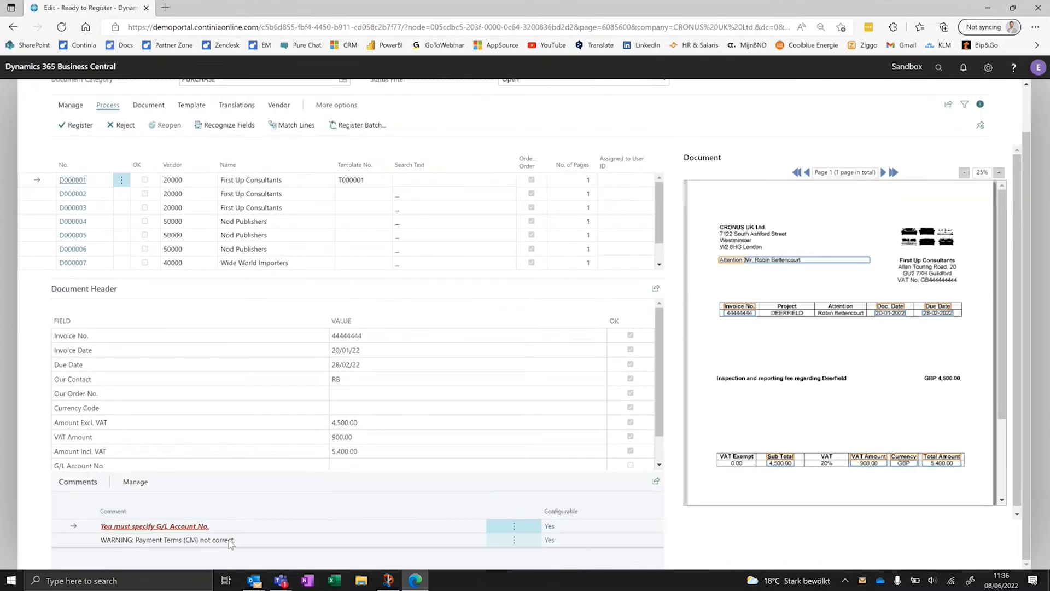
{"action": "scroll", "coordinate": [271, 510], "scroll_direction": "up", "scroll_amount": 1}
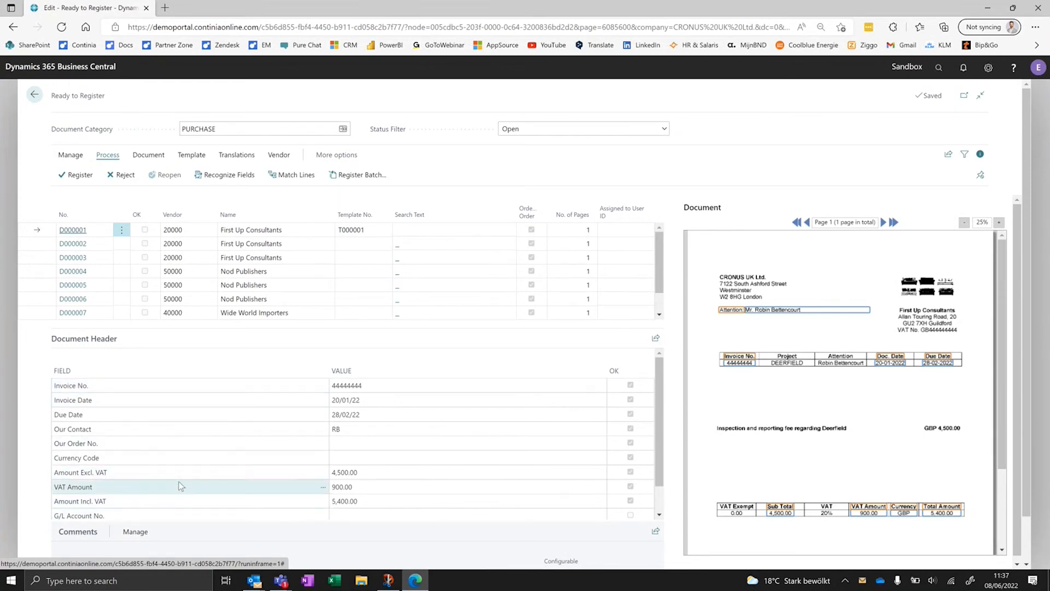
{"action": "scroll", "coordinate": [183, 475], "scroll_direction": "down", "scroll_amount": 1}
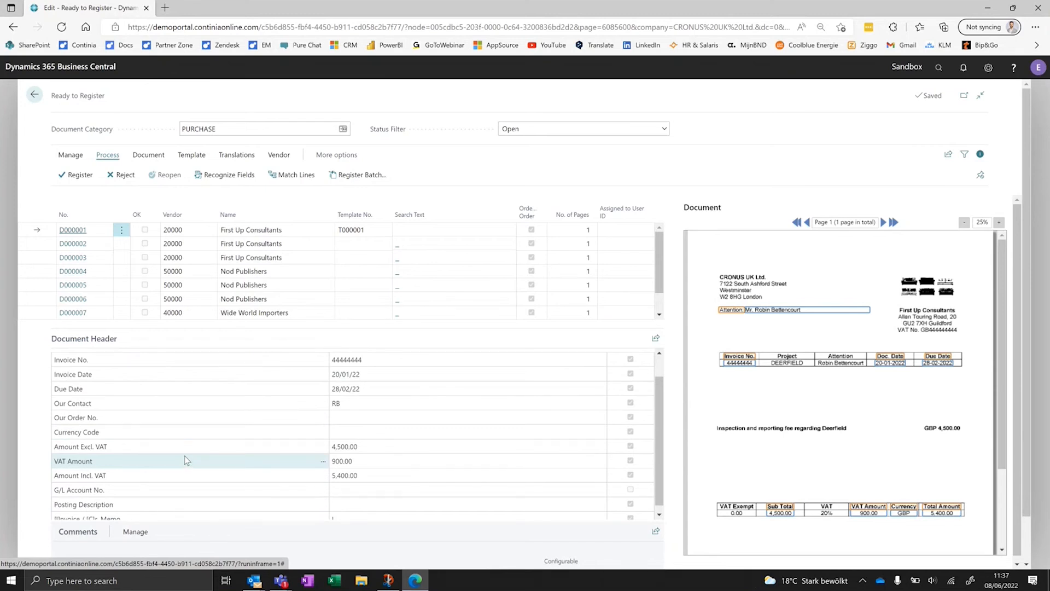
{"action": "scroll", "coordinate": [185, 456], "scroll_direction": "up", "scroll_amount": 1}
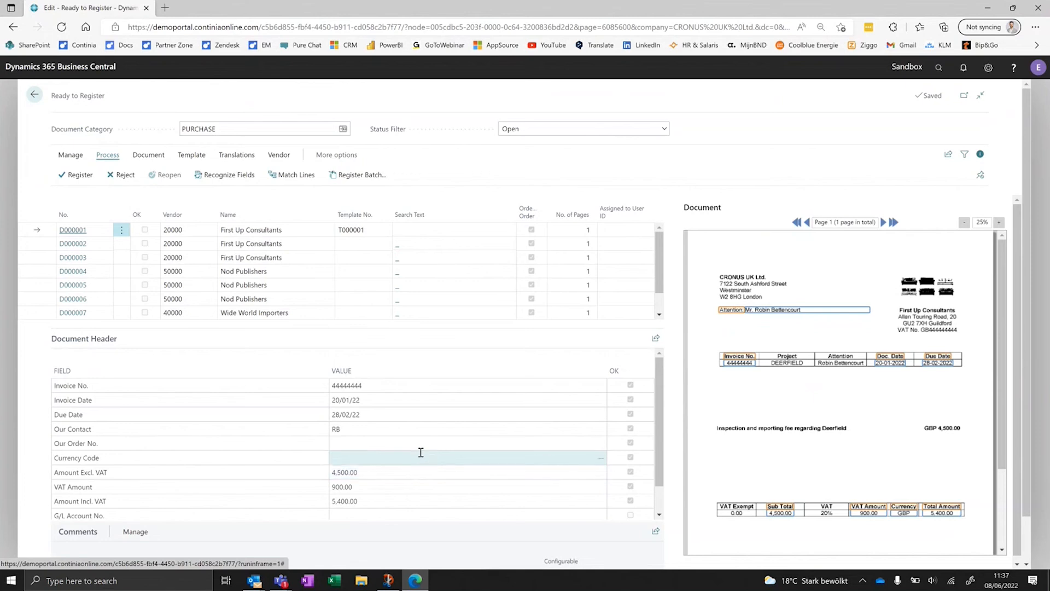
- Compare the recognized header fields, from Invoice No. through Amount Incl. VAT, with their captured positions on the invoice image
{"action": "left_click", "coordinate": [425, 384]}
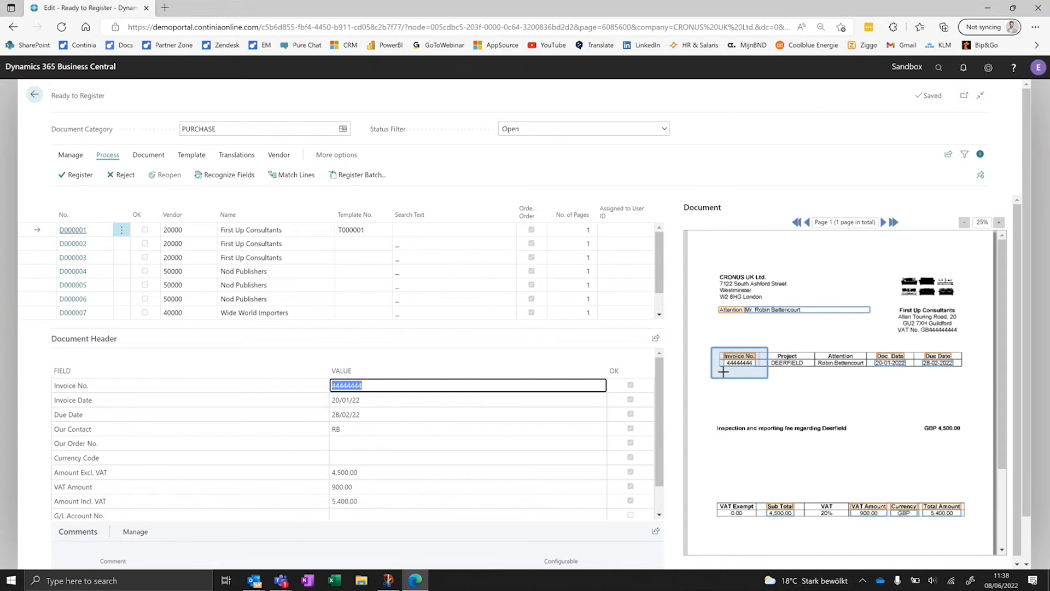
{"action": "left_click", "coordinate": [484, 401]}
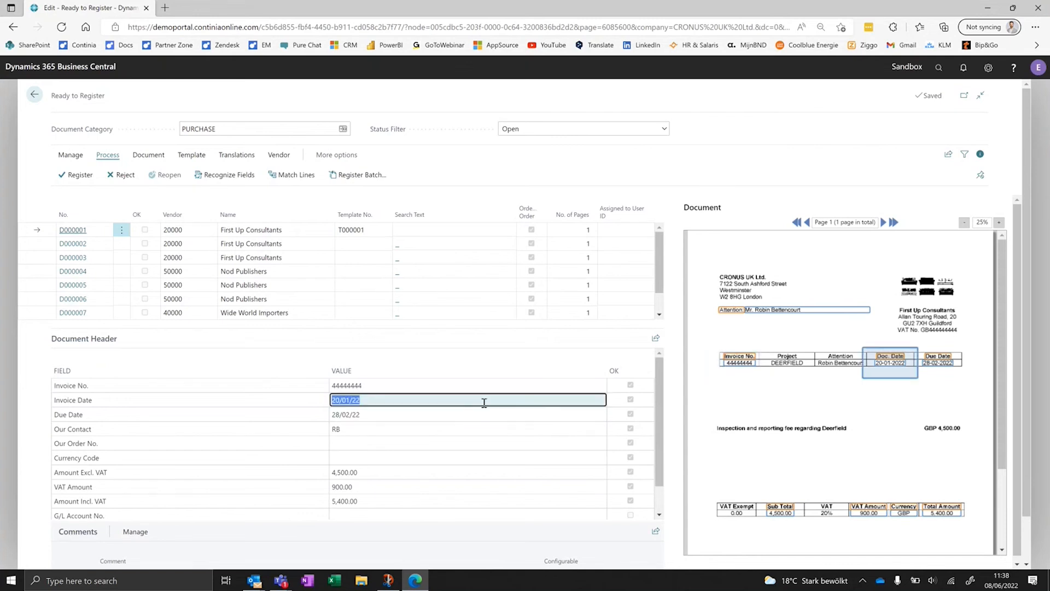
{"action": "left_click", "coordinate": [485, 413]}
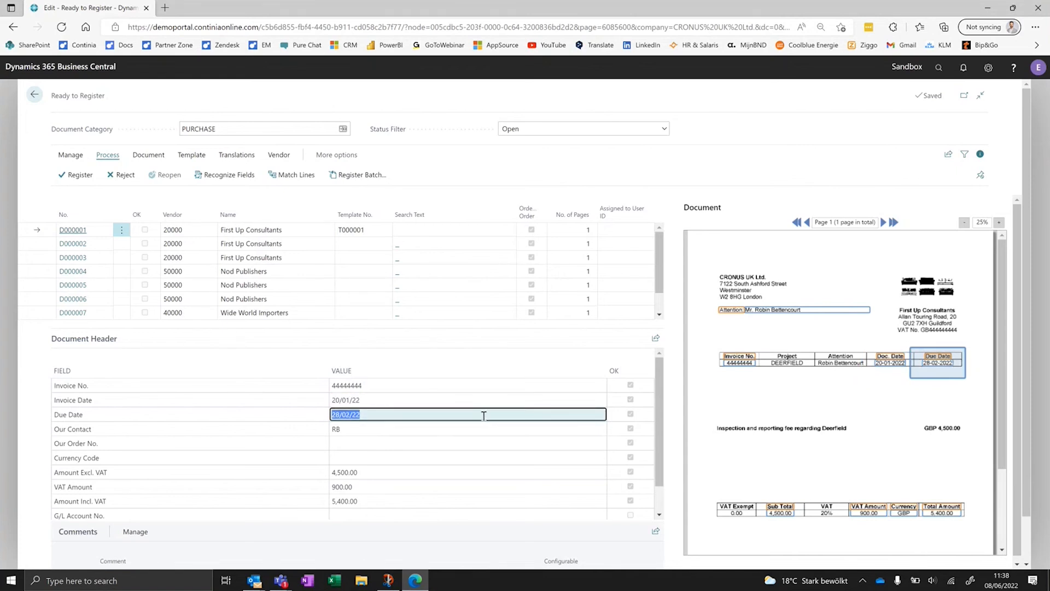
{"action": "scroll", "coordinate": [483, 419], "scroll_direction": "down", "scroll_amount": 1}
{"action": "scroll", "coordinate": [514, 553], "scroll_direction": "down", "scroll_amount": 1}
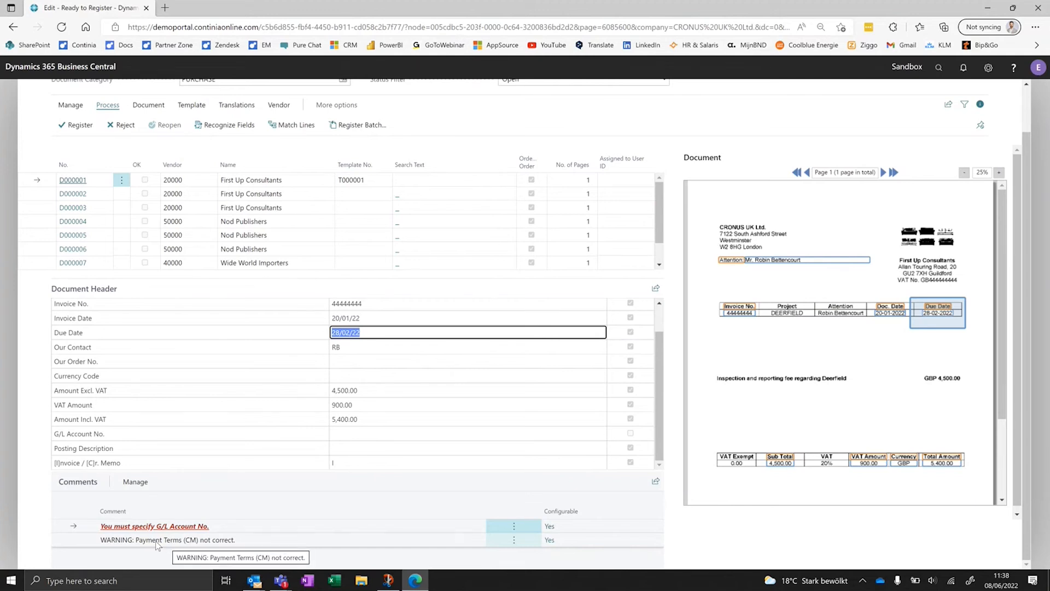
{"action": "left_click", "coordinate": [377, 351]}
{"action": "left_click", "coordinate": [379, 360]}
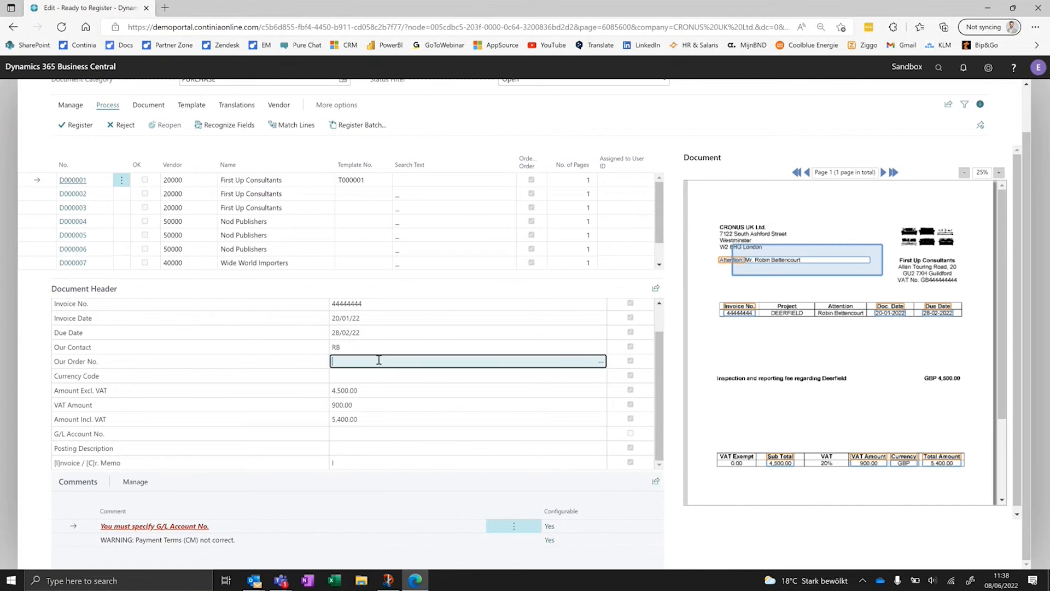
{"action": "left_click", "coordinate": [376, 377]}
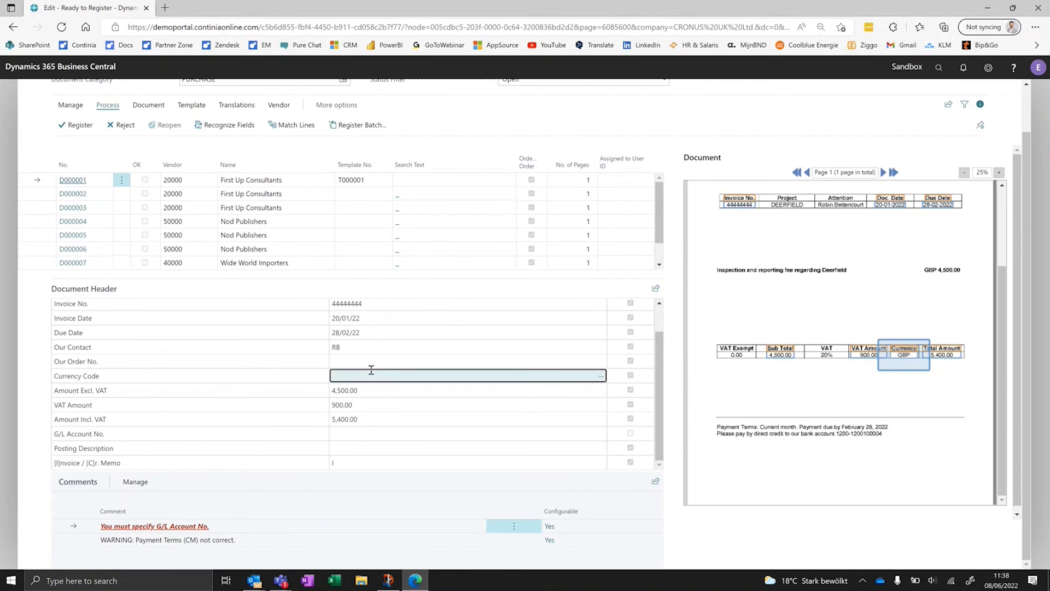
{"action": "left_click", "coordinate": [380, 390]}
{"action": "left_click", "coordinate": [386, 405]}
{"action": "left_click", "coordinate": [394, 420]}
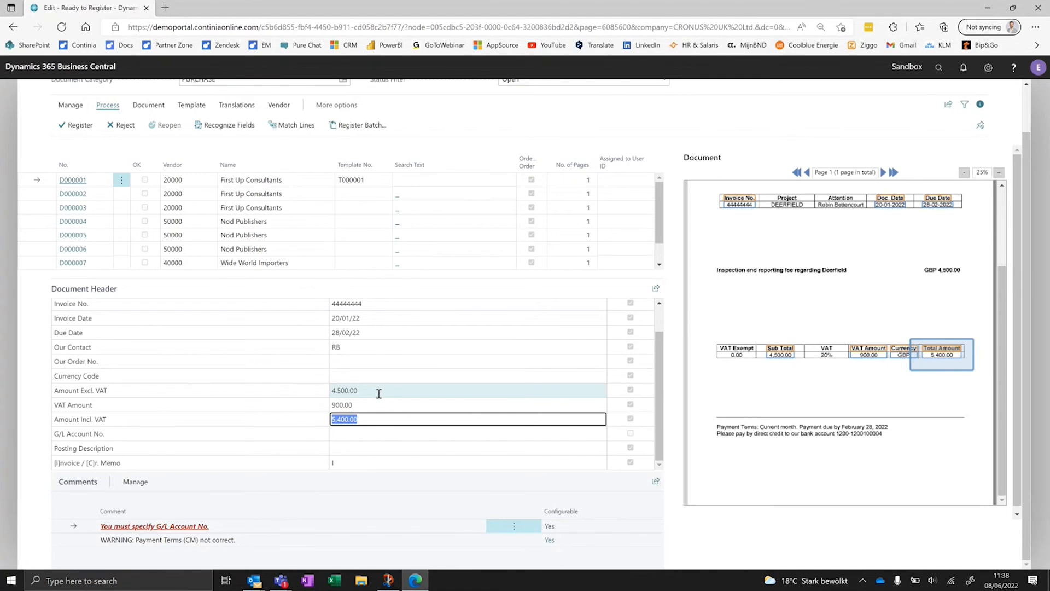
- Set the G/L account to Office Supplies Expense and accept it as the default account for Amount Excl. VAT
{"action": "left_click", "coordinate": [373, 434]}
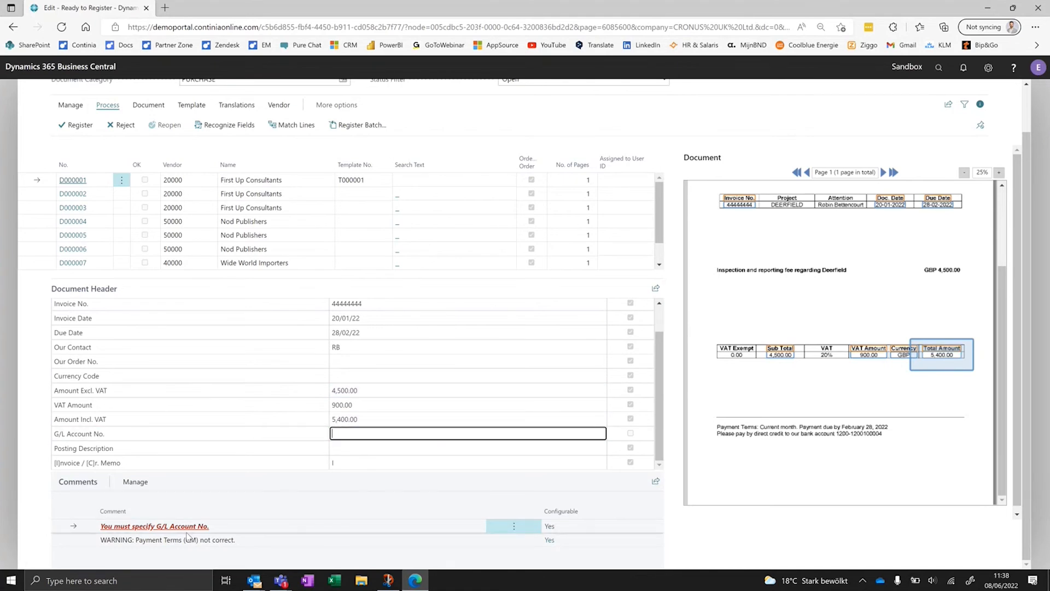
{"action": "left_click", "coordinate": [602, 433]}
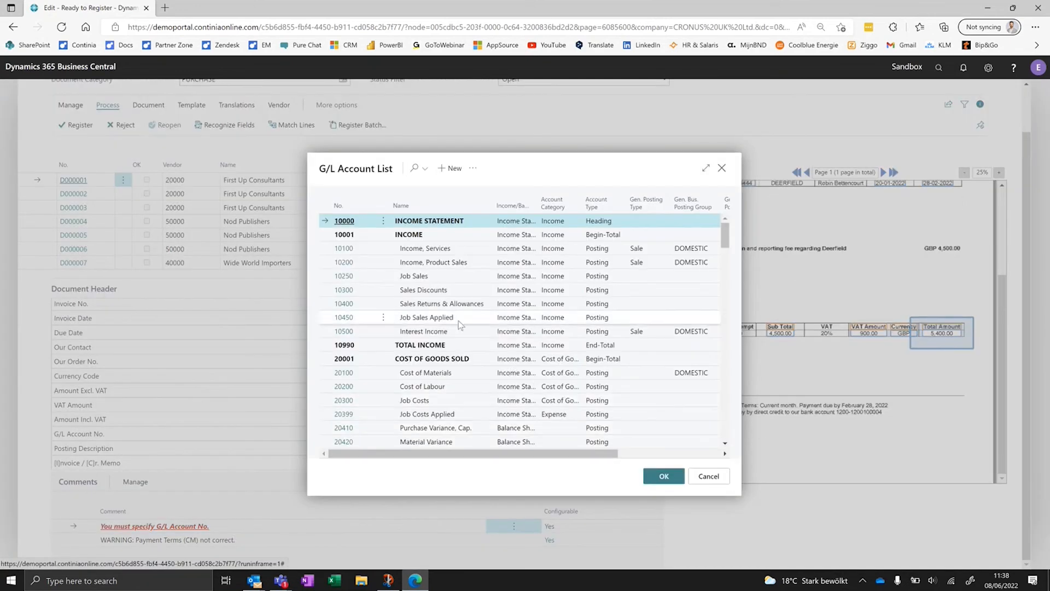
{"action": "scroll", "coordinate": [469, 293], "scroll_direction": "down", "scroll_amount": 2}
{"action": "scroll", "coordinate": [469, 292], "scroll_direction": "down", "scroll_amount": 5}
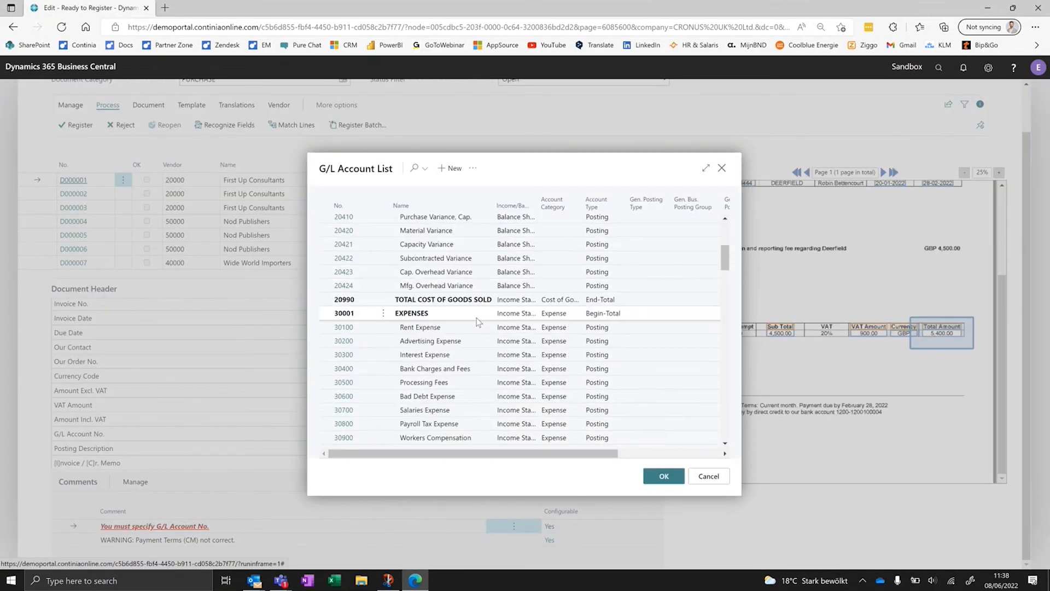
{"action": "left_click", "coordinate": [494, 437]}
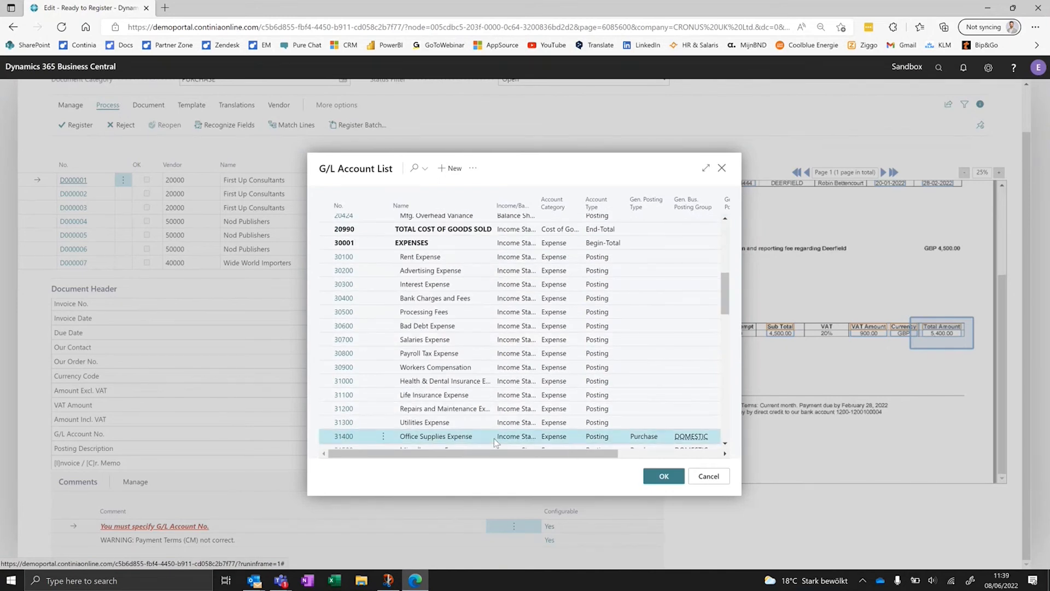
{"action": "left_click", "coordinate": [664, 476]}
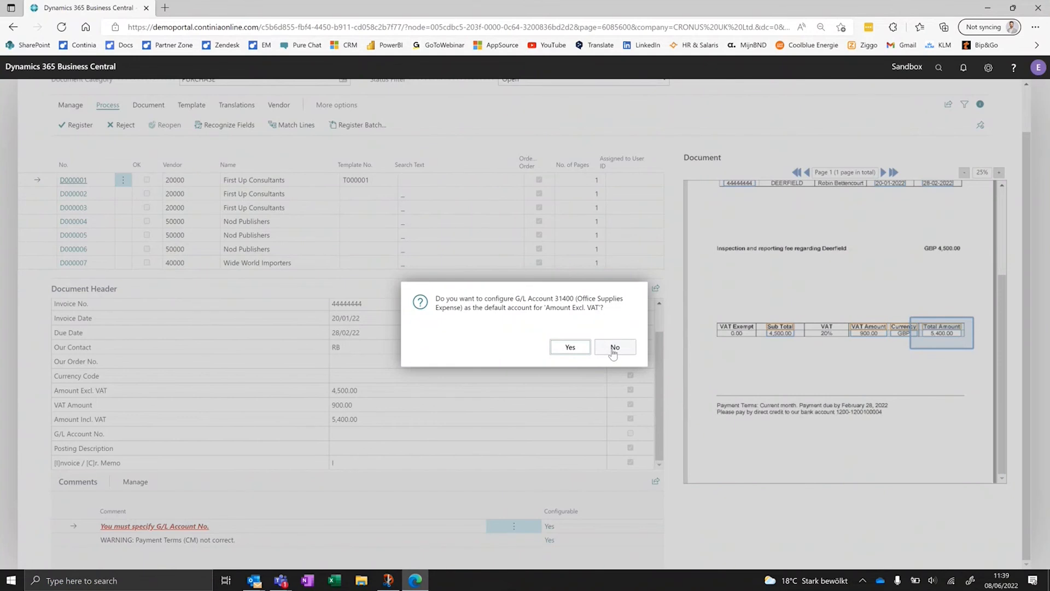
{"action": "left_click", "coordinate": [562, 348]}
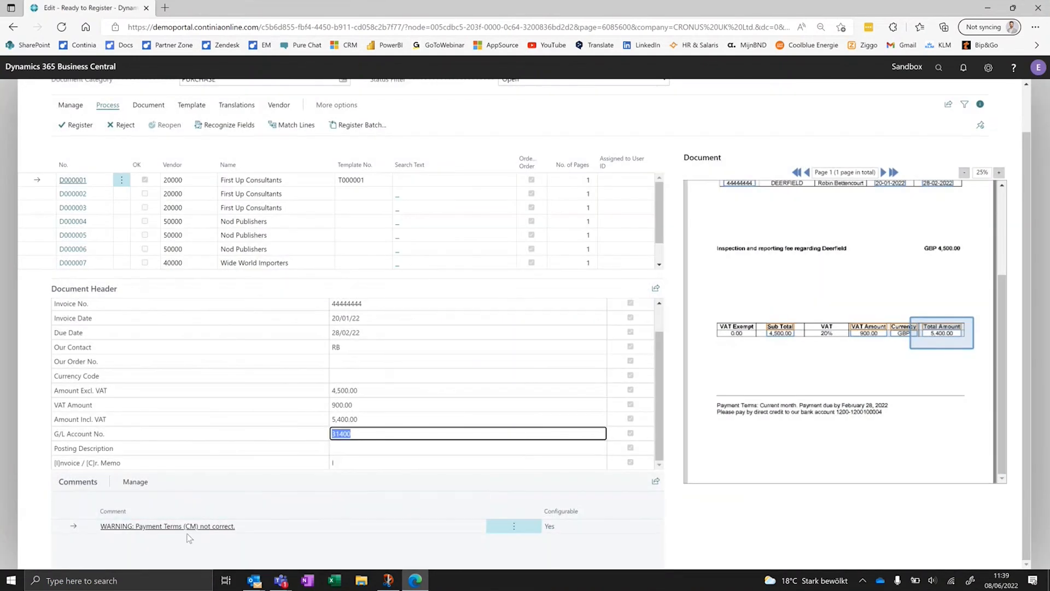
- Capture "Inspection and reporting fee regarding Deerfield" from the invoice image as the Posting Description and check the Invoice / Cr. Memo field
{"action": "left_click", "coordinate": [414, 447]}
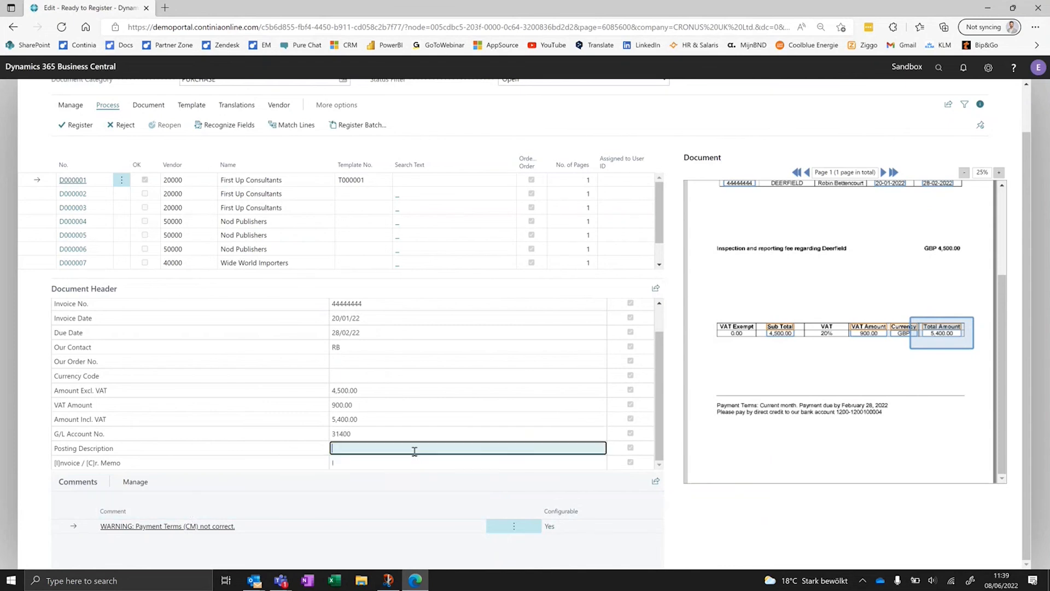
{"action": "scroll", "coordinate": [875, 375], "scroll_direction": "up", "scroll_amount": 2}
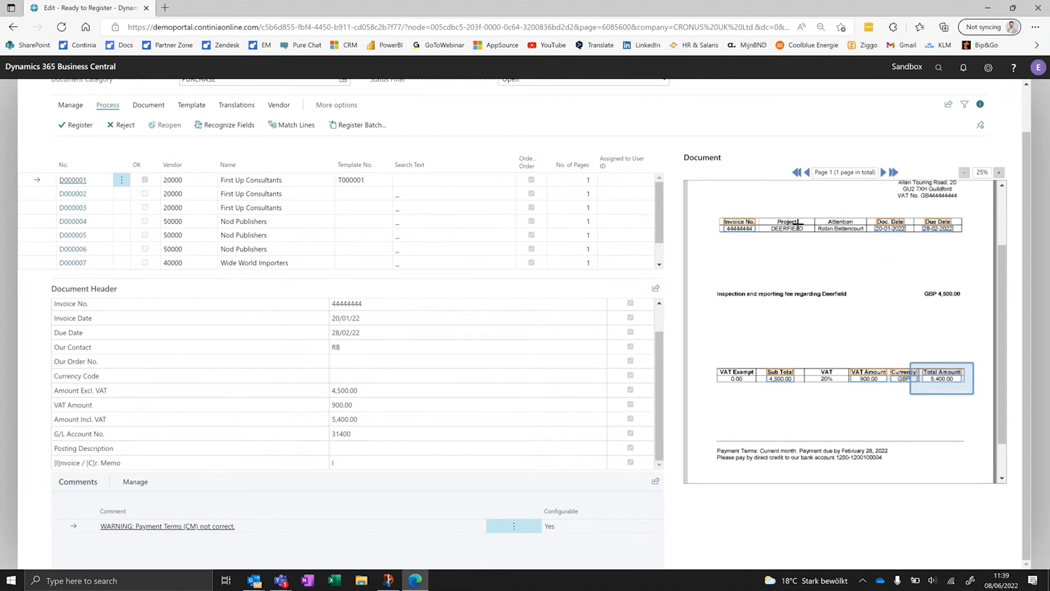
{"action": "scroll", "coordinate": [779, 218], "scroll_direction": "down", "scroll_amount": 2}
{"action": "left_click_drag", "start_coordinate": [723, 240], "coordinate": [836, 254]}
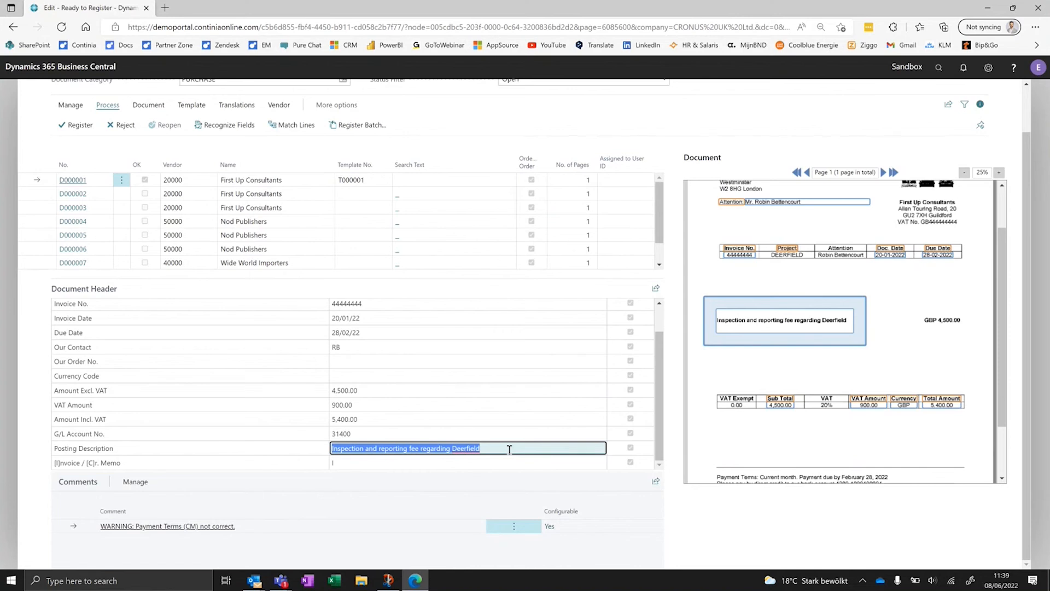
{"action": "left_click", "coordinate": [405, 463]}
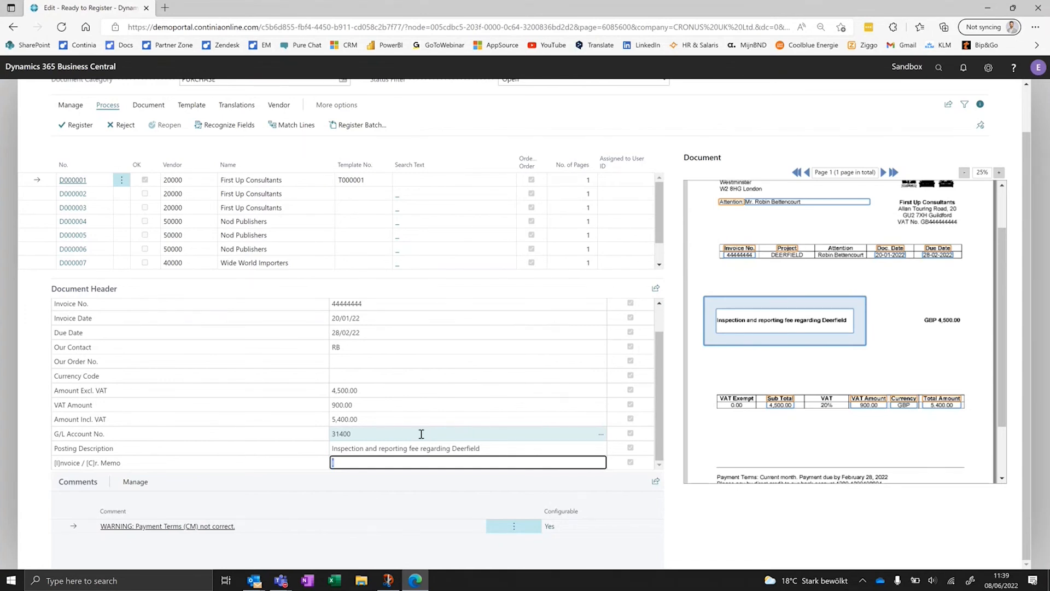
{"action": "scroll", "coordinate": [731, 392], "scroll_direction": "up", "scroll_amount": 2}
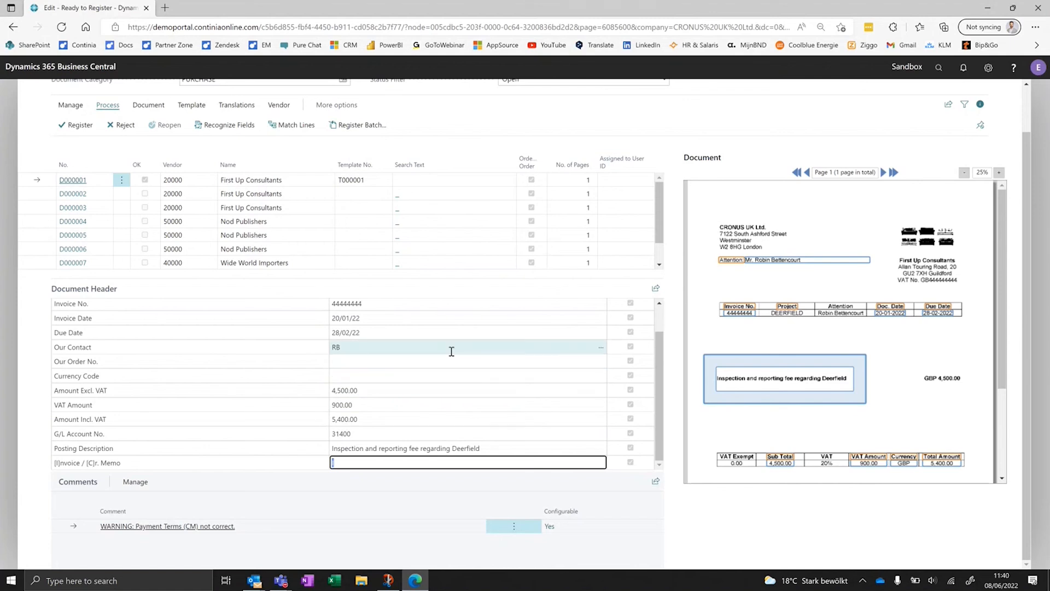
- Register the document, request approval for the resulting purchase invoice, and exit it without posting
{"action": "left_click", "coordinate": [80, 126]}
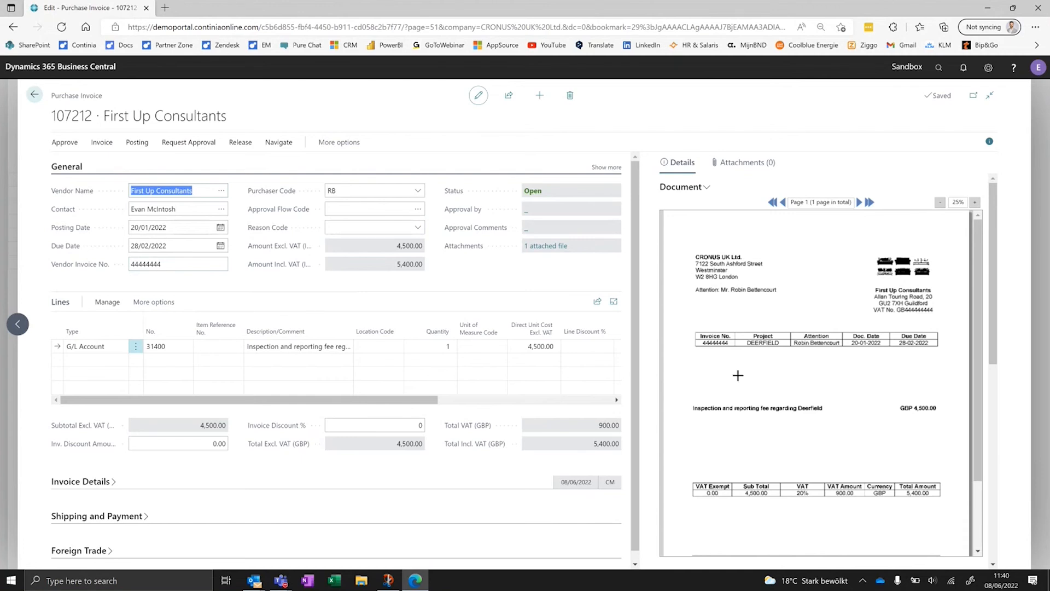
{"action": "left_click", "coordinate": [177, 143]}
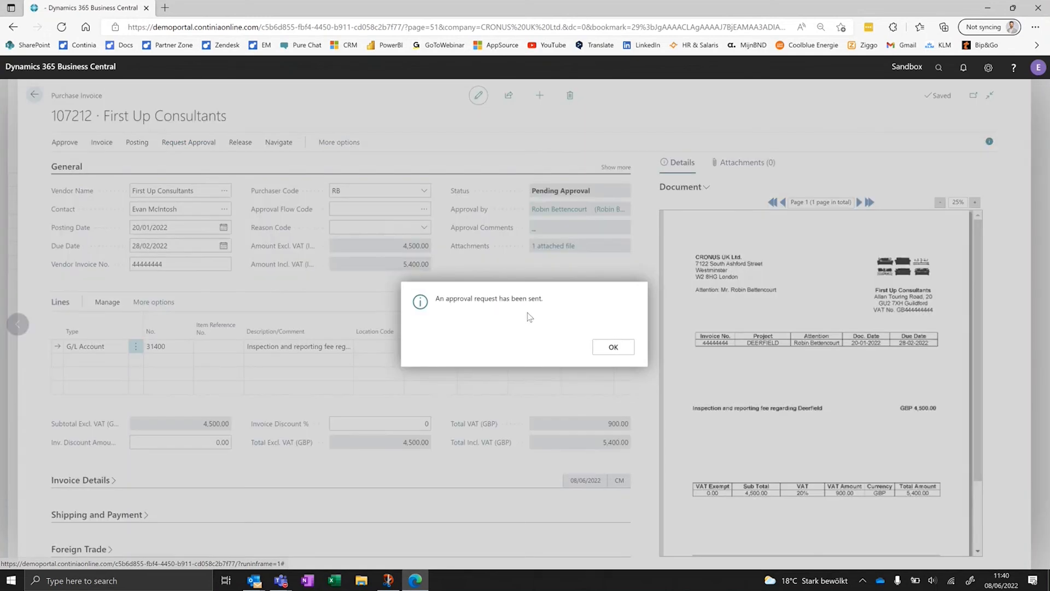
{"action": "left_click", "coordinate": [605, 349]}
{"action": "key", "text": "Escape"}
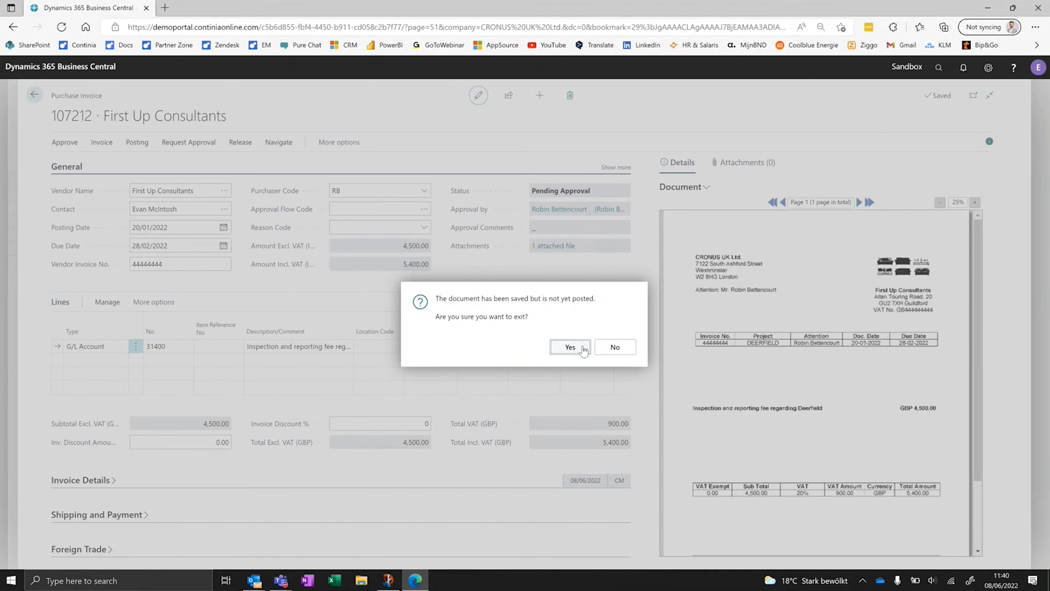
{"action": "left_click", "coordinate": [572, 346]}
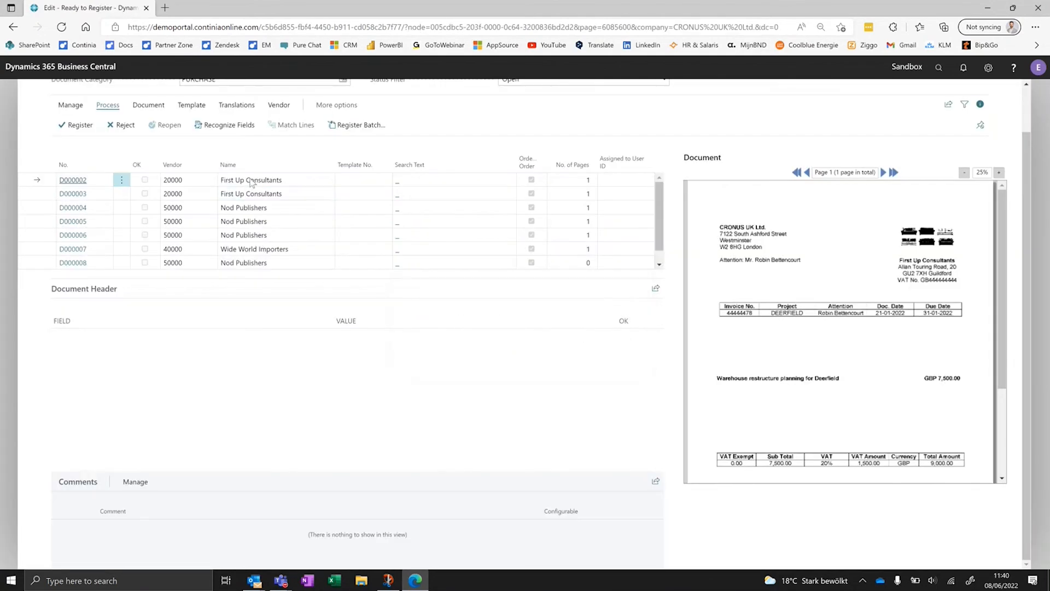
- Recognize the fields of the next First Up Consultants document in the Ready to Register list
{"action": "left_click", "coordinate": [236, 126]}
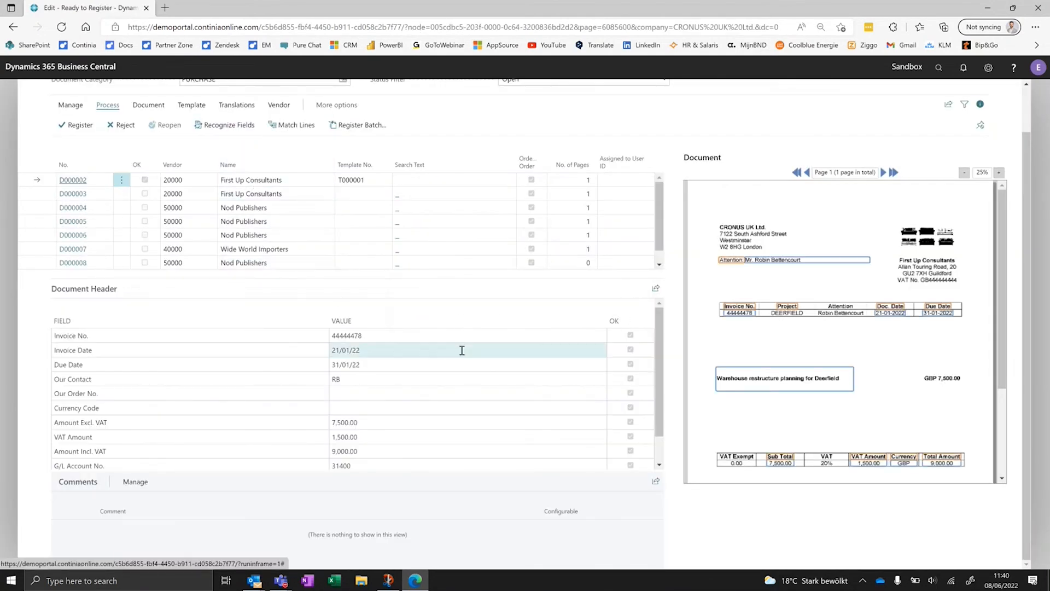
- Check the recognized header values against the invoice image, including invoice number, dates, amounts, G/L account and Posting Description
{"action": "left_click", "coordinate": [439, 333]}
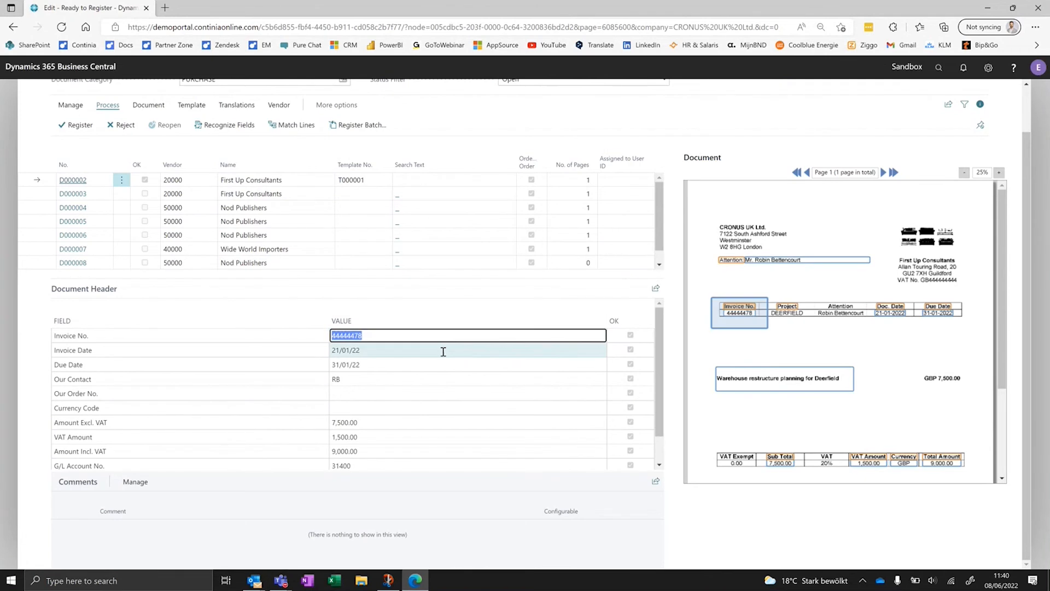
{"action": "left_click", "coordinate": [443, 350]}
{"action": "left_click", "coordinate": [445, 365]}
{"action": "left_click", "coordinate": [432, 417]}
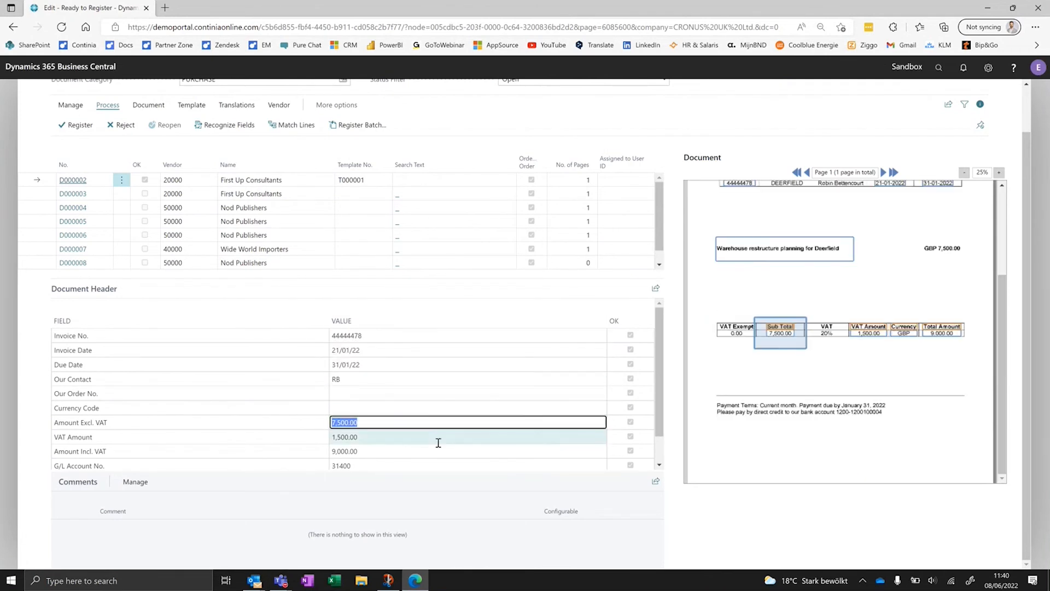
{"action": "left_click", "coordinate": [438, 436]}
{"action": "left_click", "coordinate": [437, 463]}
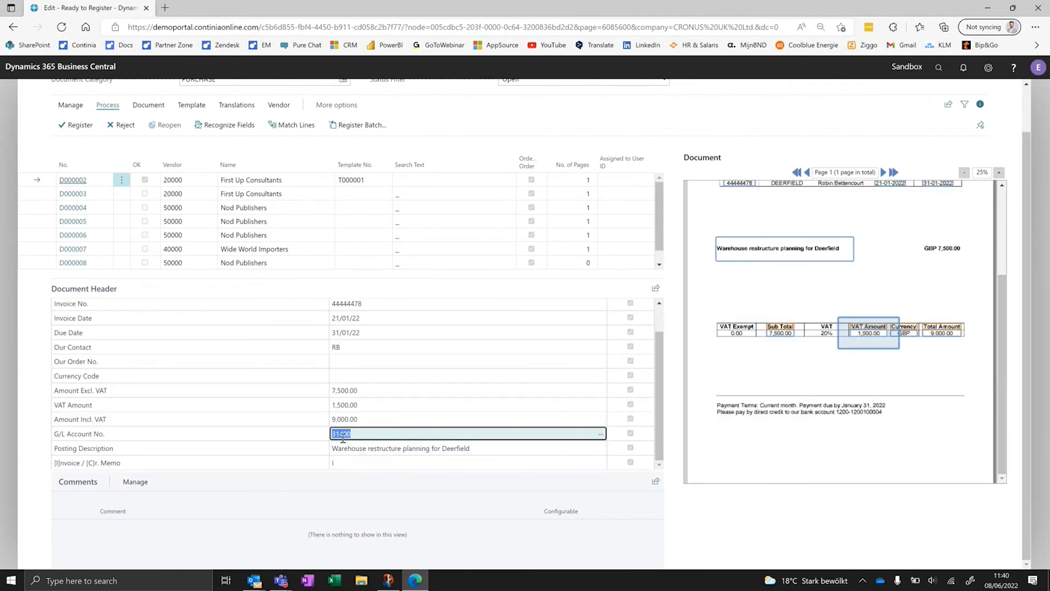
{"action": "left_click", "coordinate": [392, 449]}
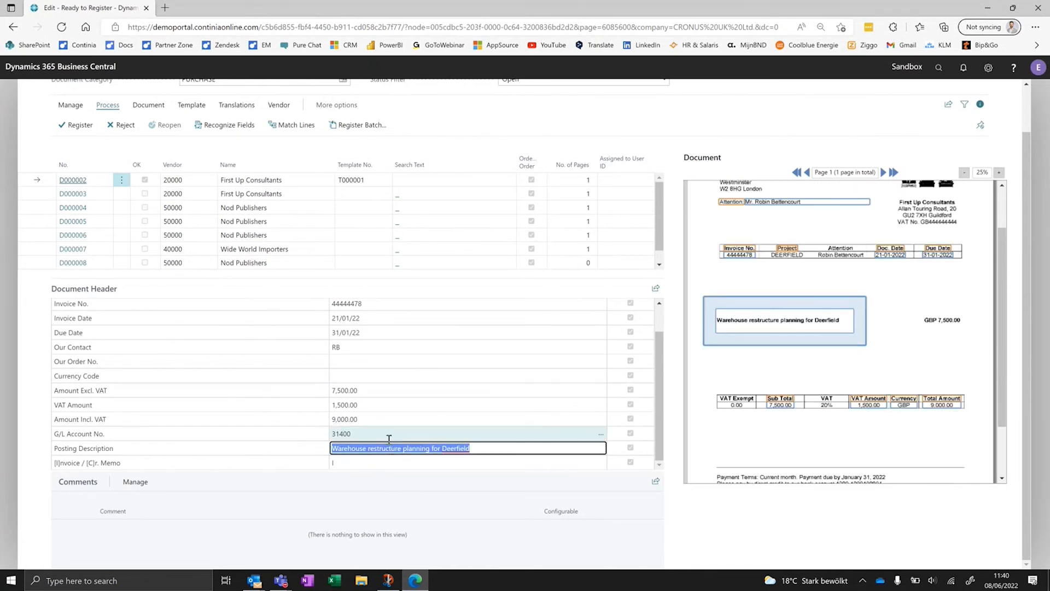
{"action": "scroll", "coordinate": [385, 370], "scroll_direction": "up", "scroll_amount": 1}
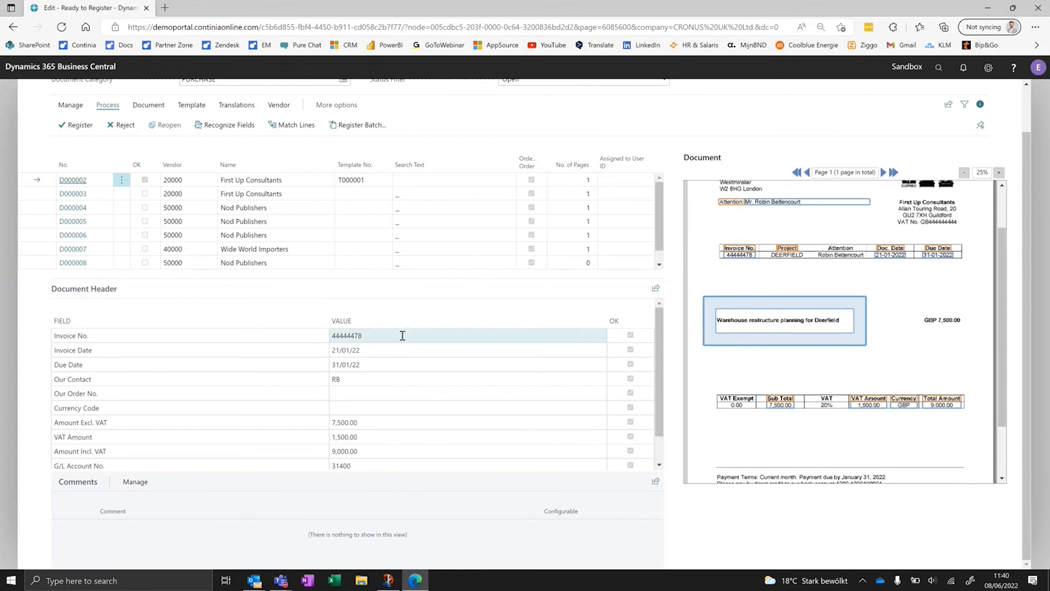
- Try Invoice No. 44444444 on the document, and recognize its fields again to restore the captured number
{"action": "left_click", "coordinate": [403, 335]}
{"action": "left_click", "coordinate": [419, 337]}
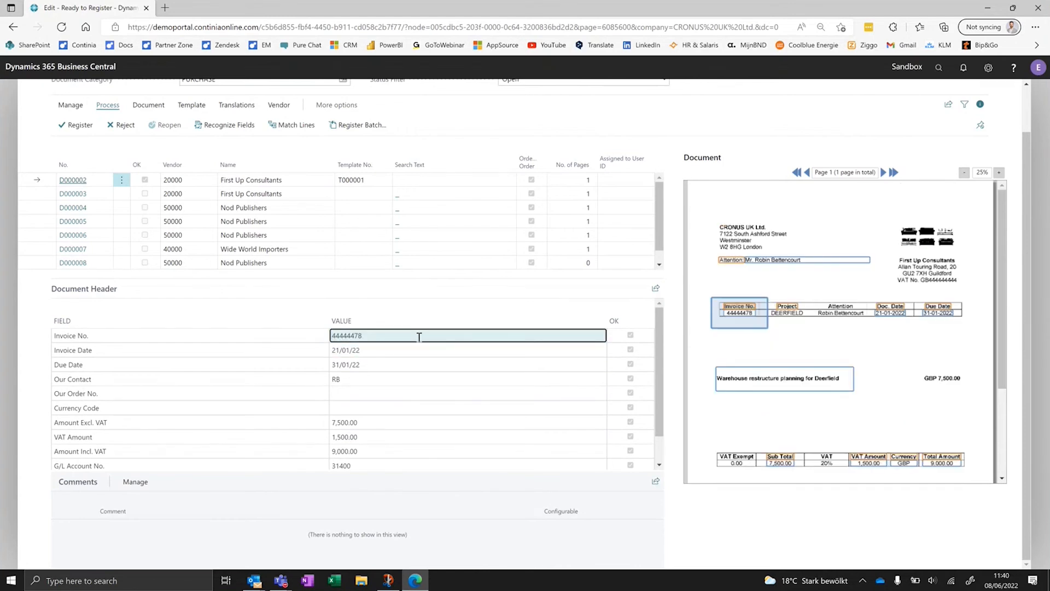
{"action": "key", "text": "BackSpace"}
{"action": "key", "text": "BackSpace"}
{"action": "type", "text": "44"}
{"action": "key", "text": "Tab"}
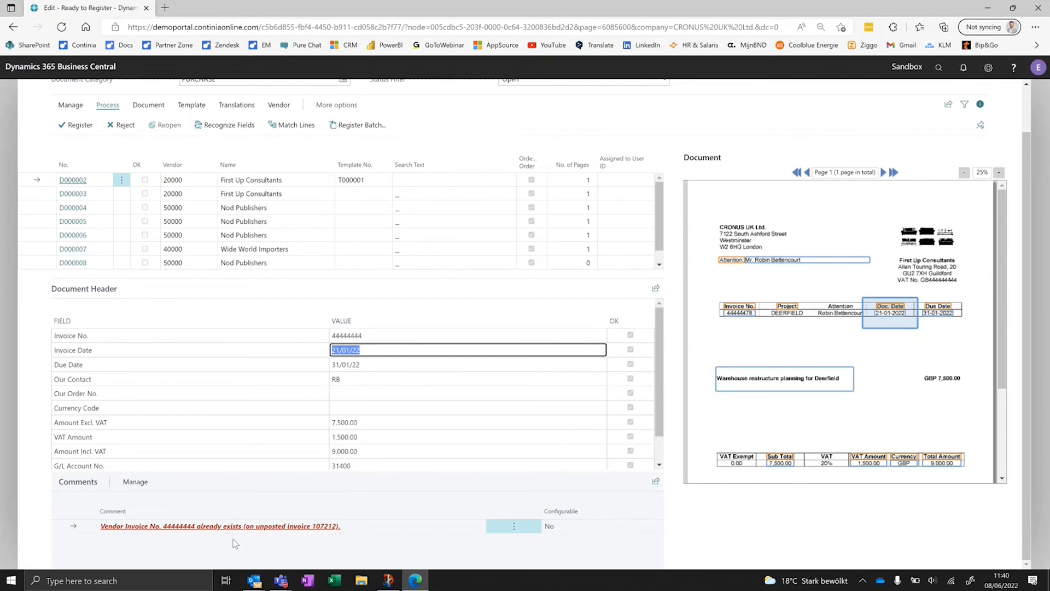
{"action": "left_click", "coordinate": [236, 130]}
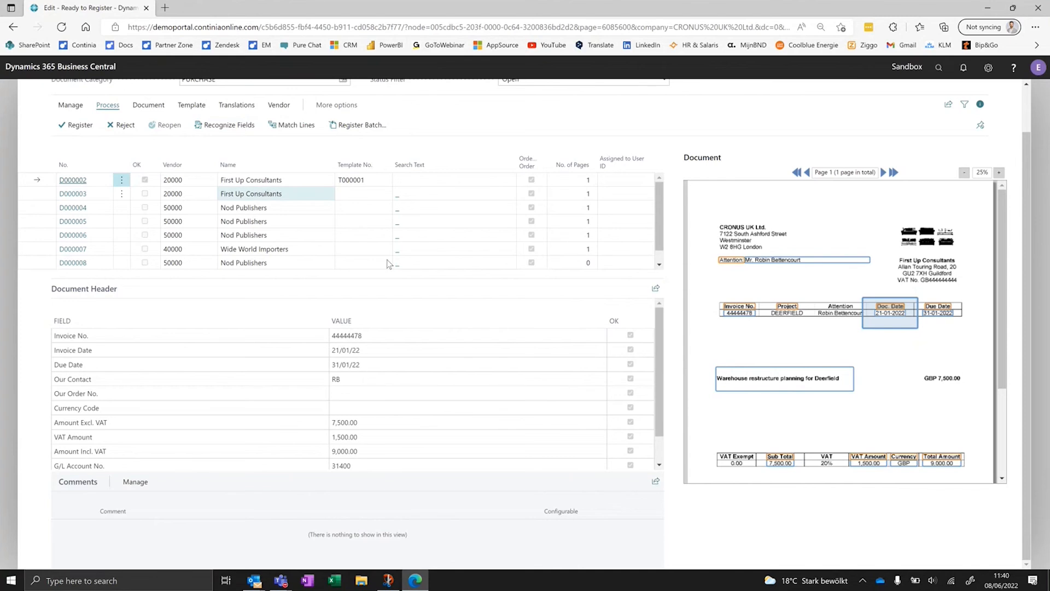
- Register the First Up Consultants document and send the resulting purchase invoice for approval, exiting it without posting
{"action": "left_click", "coordinate": [180, 143]}
{"action": "left_click", "coordinate": [110, 163]}
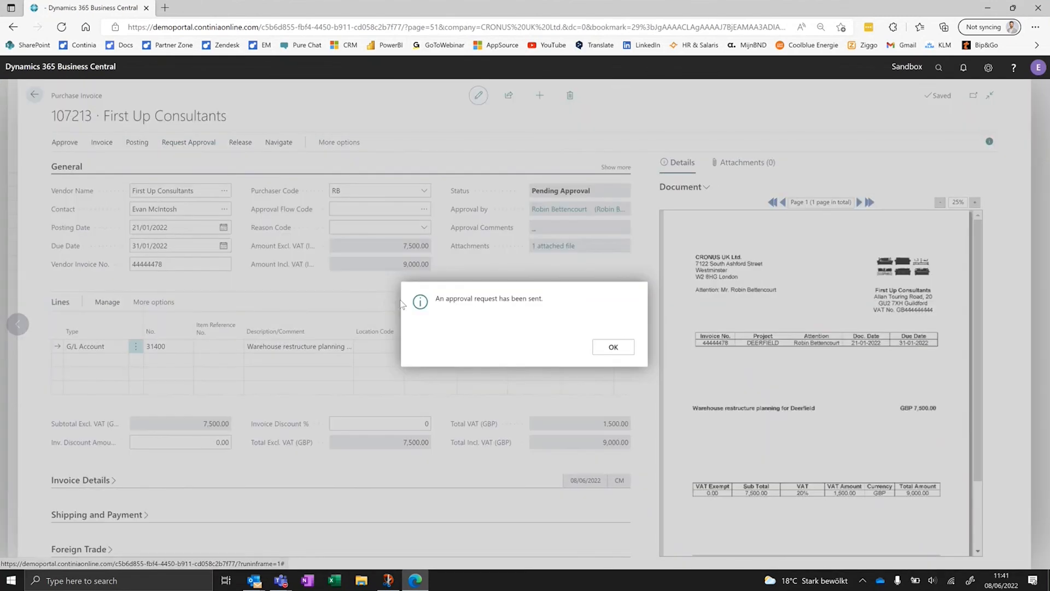
{"action": "left_click", "coordinate": [613, 347]}
{"action": "key", "text": "Escape"}
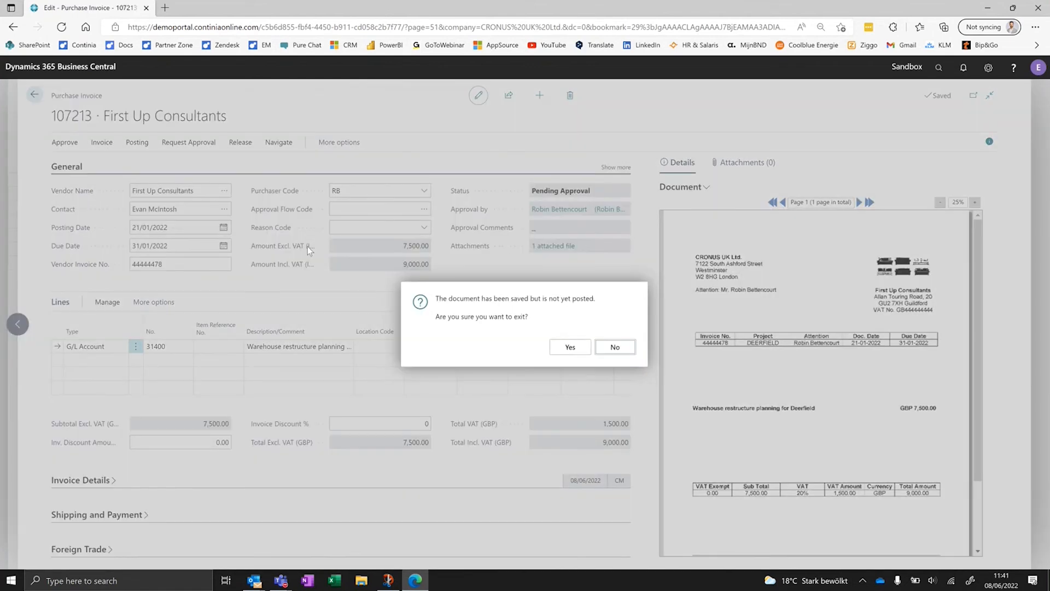
{"action": "left_click", "coordinate": [568, 346]}
- Recognize the fields of the Wide World Importers document and open its invoice matching page
{"action": "left_click", "coordinate": [261, 239]}
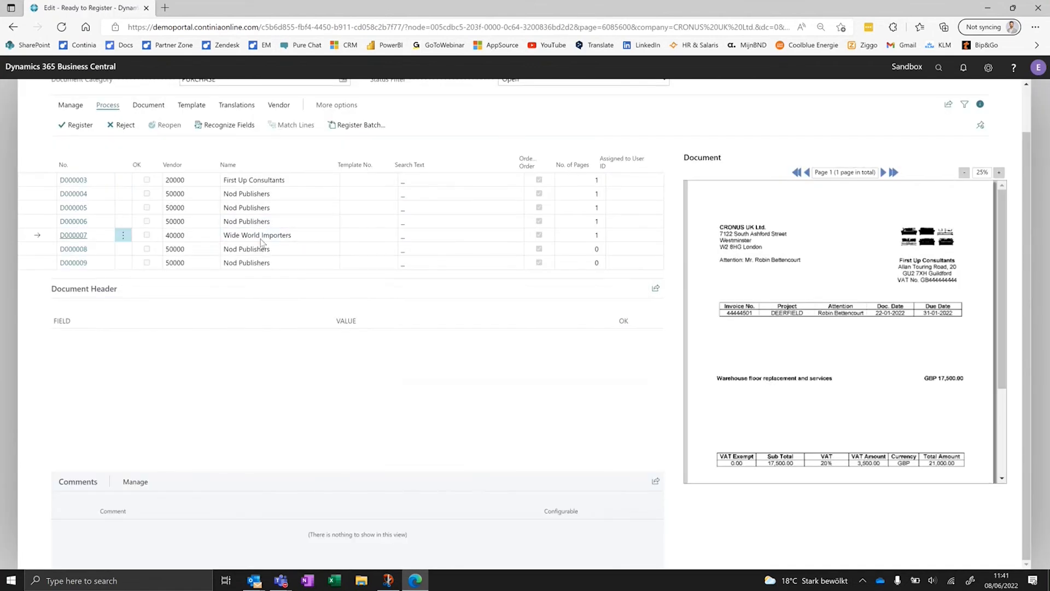
{"action": "left_click", "coordinate": [1000, 172]}
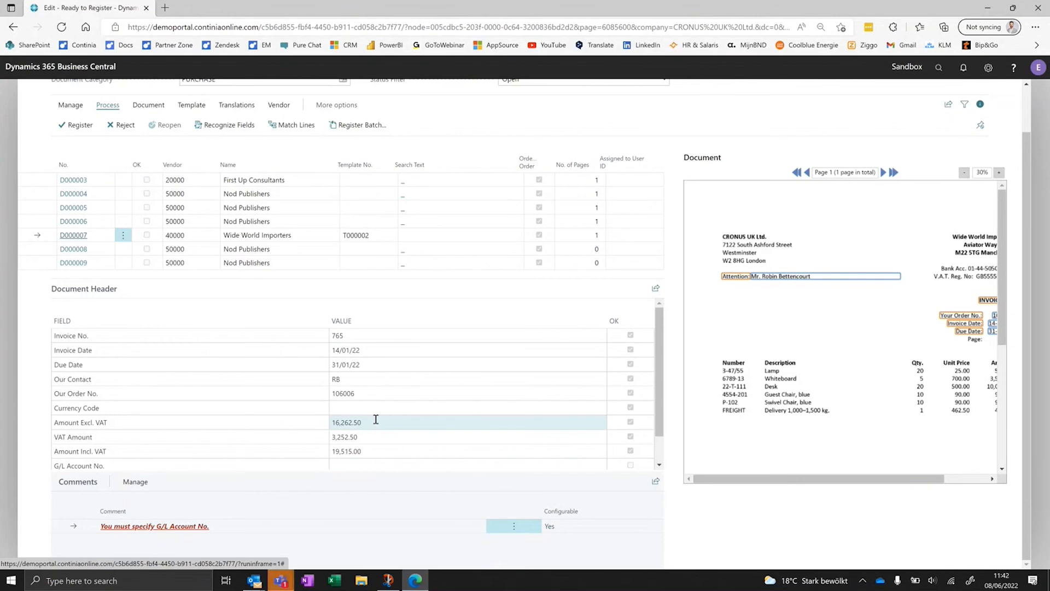
{"action": "left_click", "coordinate": [300, 130]}
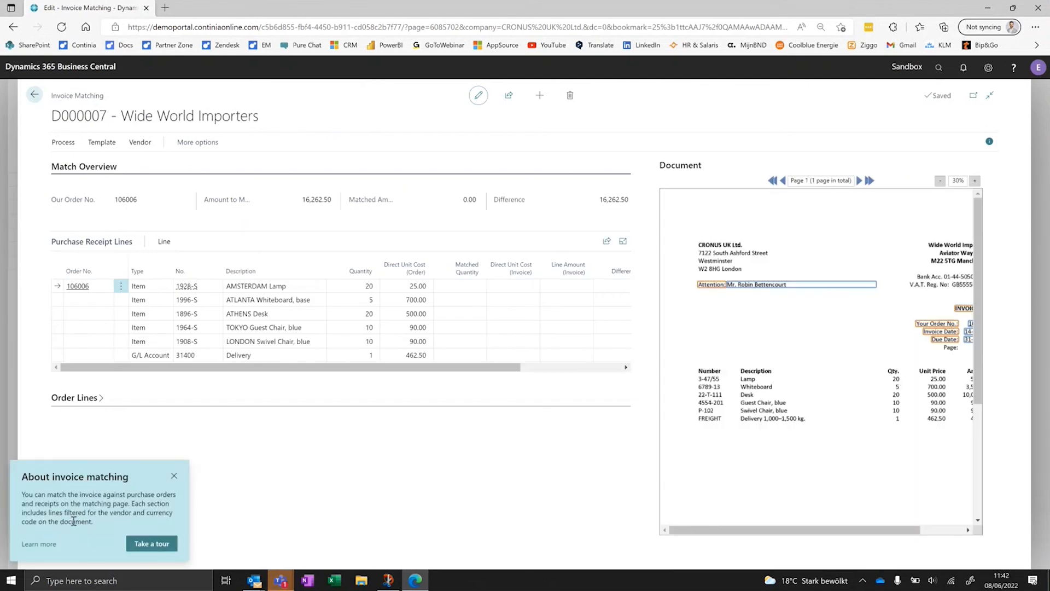
{"action": "left_click", "coordinate": [174, 476]}
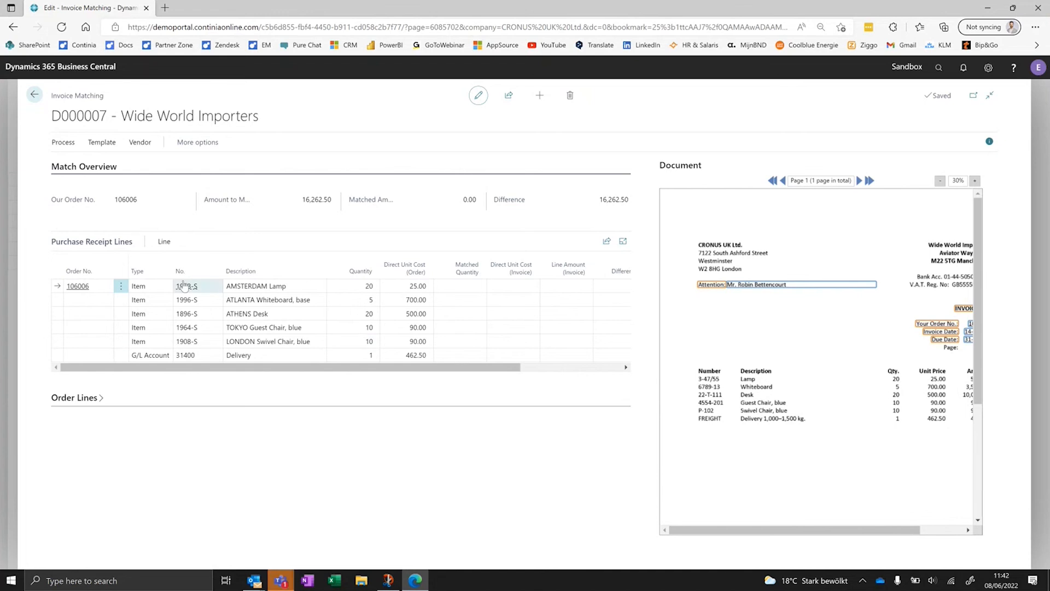
- Match the Wide World Importers invoice automatically with the purchase receipt lines and return to its entry in the Ready to Register list
{"action": "left_click_drag", "start_coordinate": [212, 367], "coordinate": [415, 346]}
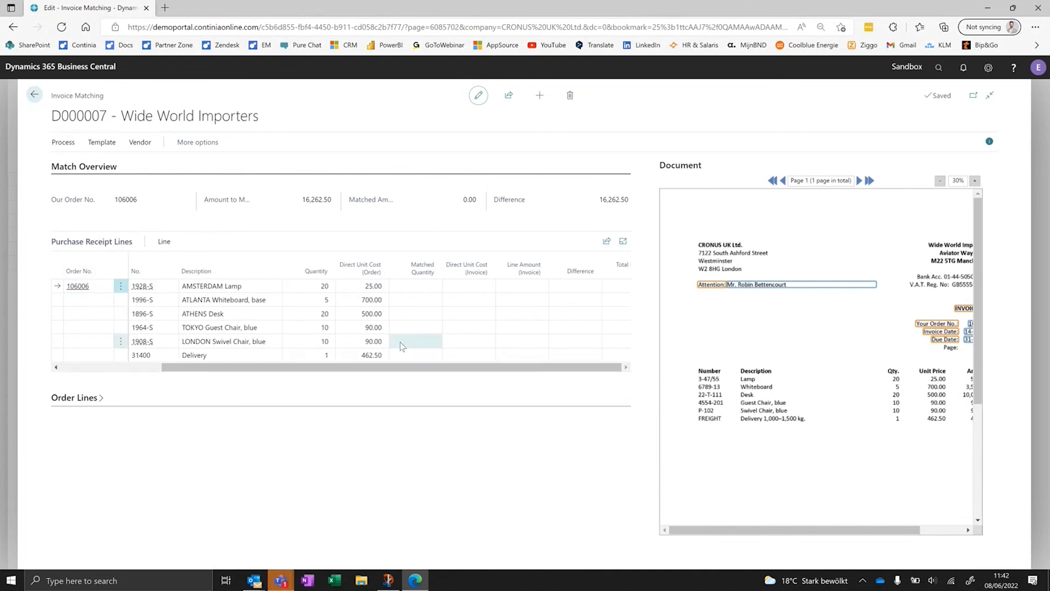
{"action": "left_click", "coordinate": [66, 142]}
{"action": "left_click", "coordinate": [378, 163]}
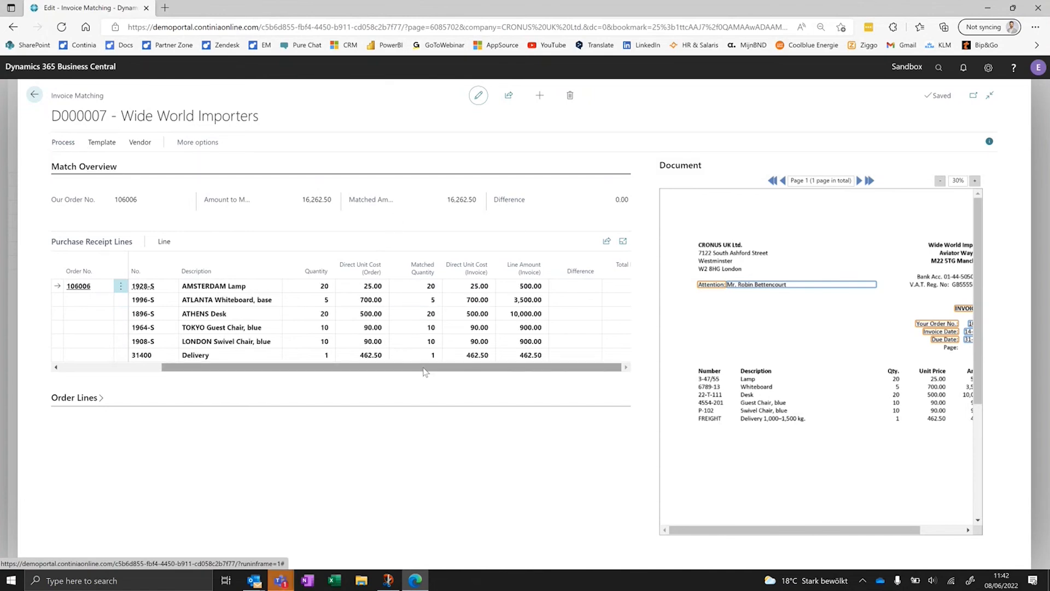
{"action": "left_click_drag", "start_coordinate": [363, 367], "coordinate": [263, 367]}
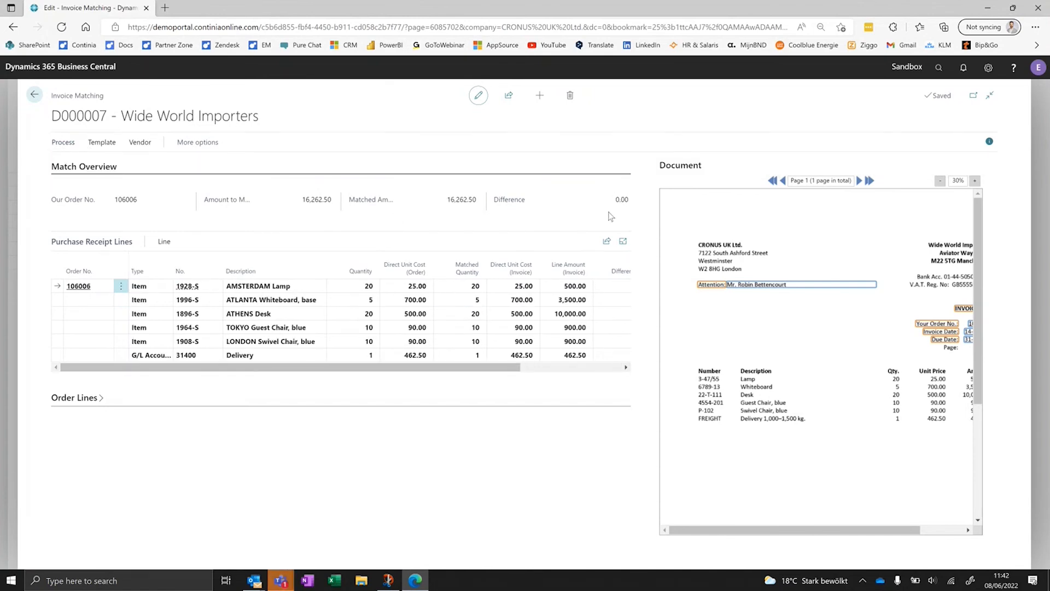
{"action": "left_click_drag", "start_coordinate": [484, 367], "coordinate": [582, 368]}
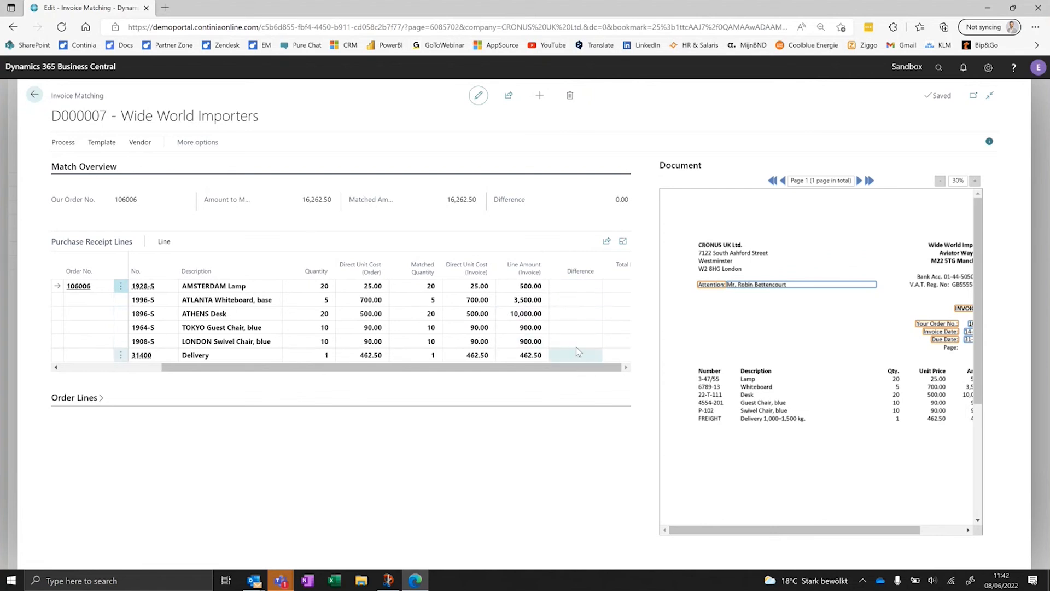
{"action": "key", "text": "Up"}
{"action": "left_click", "coordinate": [33, 94]}
{"action": "left_click", "coordinate": [268, 234]}
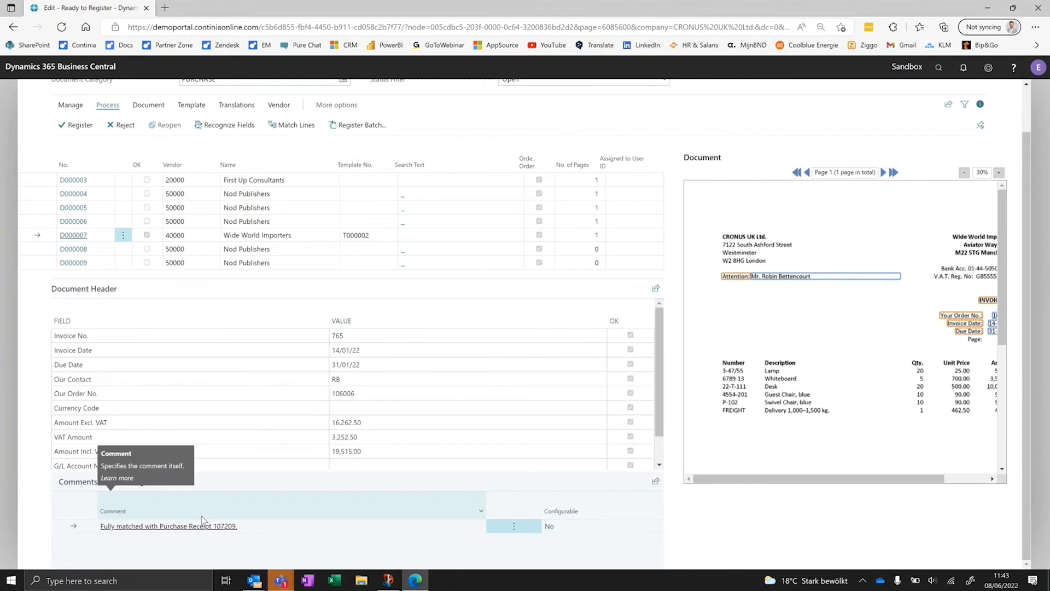
- Register the matched Wide World Importers document and request approval for its purchase invoice, exiting it without posting
{"action": "left_click", "coordinate": [75, 127]}
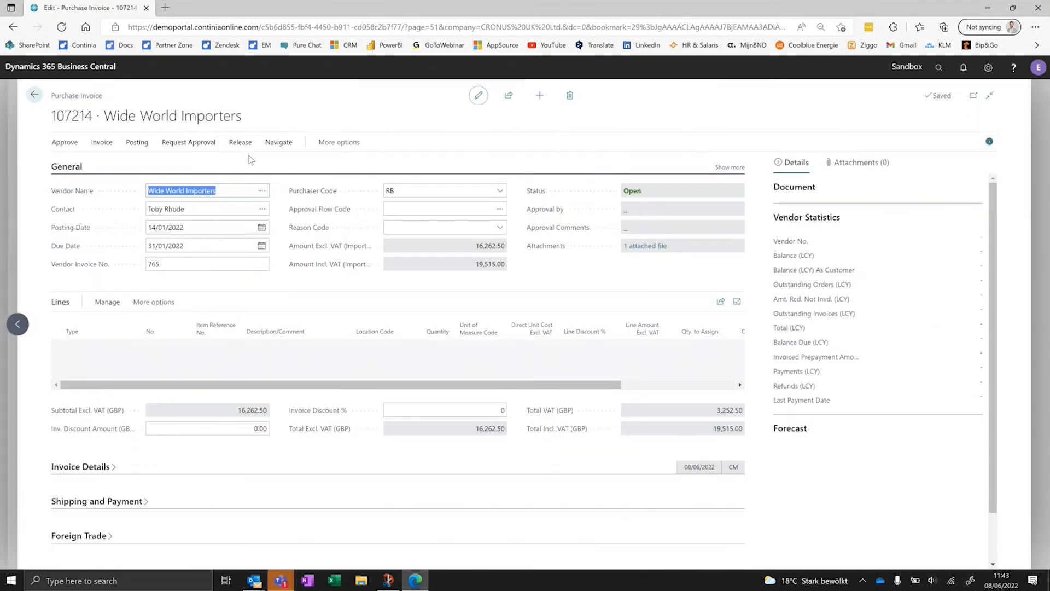
{"action": "left_click", "coordinate": [189, 141]}
{"action": "left_click", "coordinate": [124, 169]}
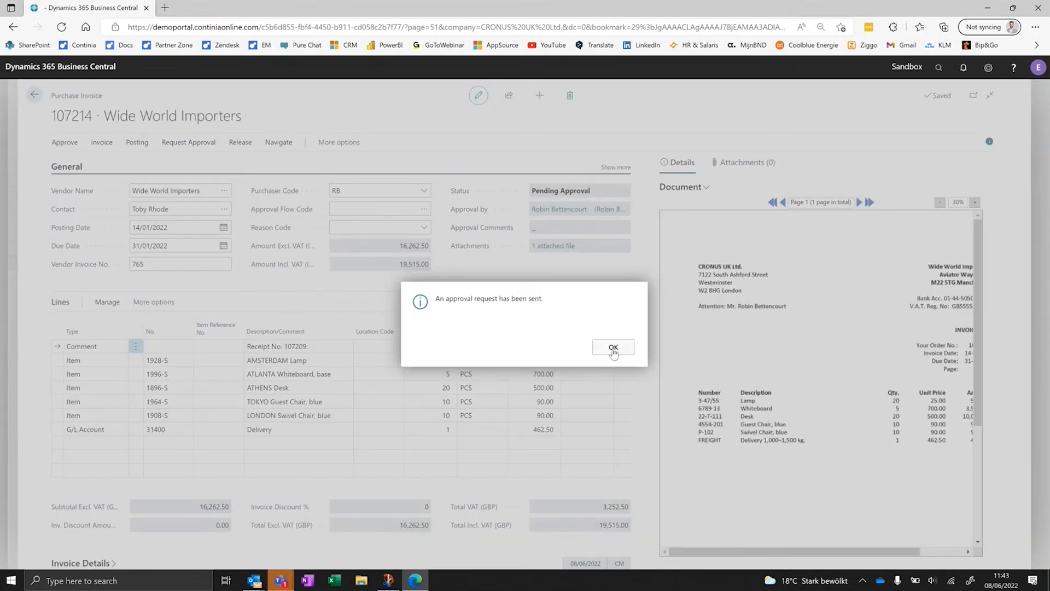
{"action": "left_click", "coordinate": [613, 346]}
{"action": "key", "text": "Escape"}
{"action": "left_click", "coordinate": [571, 346]}
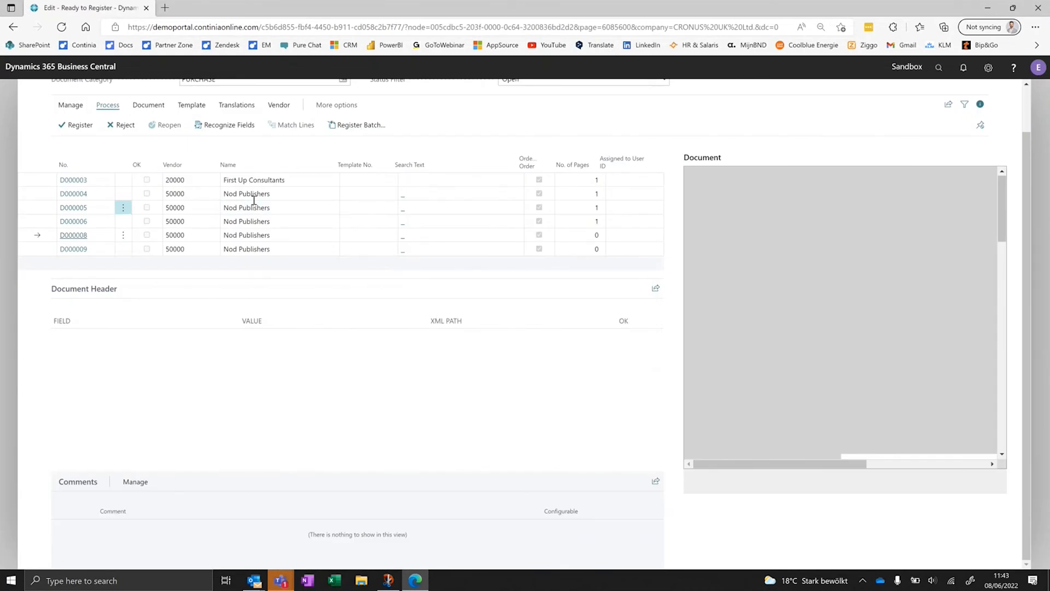
- Recognize the fields of Nod Publishers document D000004 and capture I-77777 from the invoice image as its Invoice No
{"action": "left_click", "coordinate": [254, 196]}
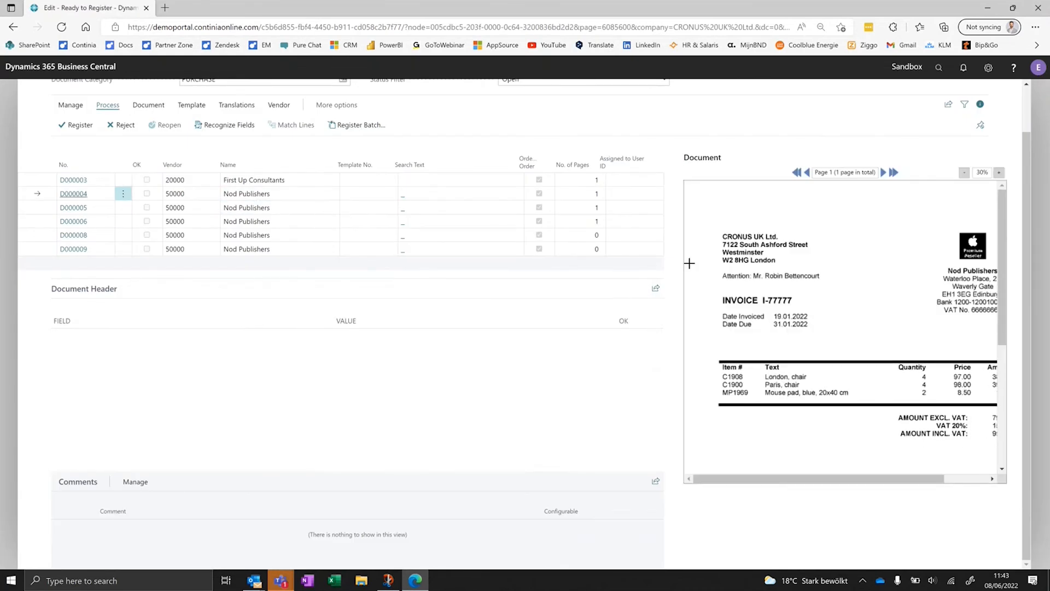
{"action": "left_click", "coordinate": [964, 173]}
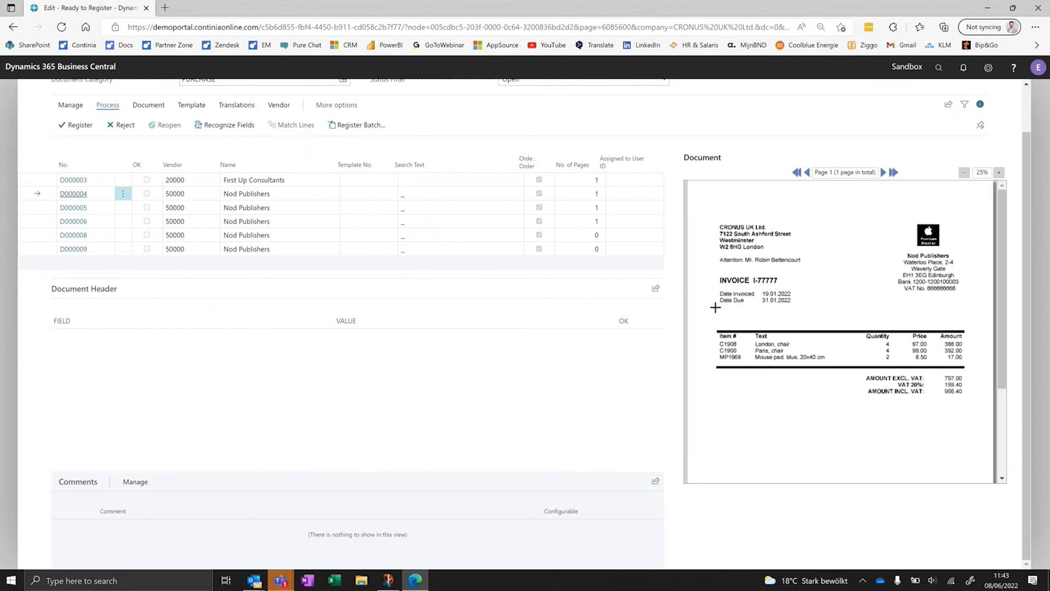
{"action": "left_click", "coordinate": [233, 130]}
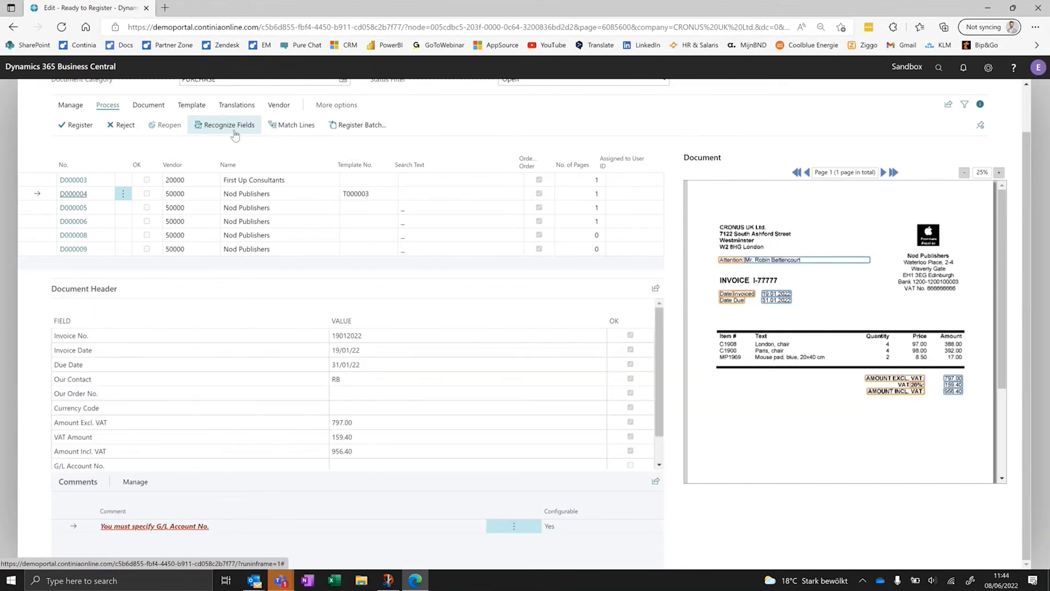
{"action": "left_click", "coordinate": [382, 337]}
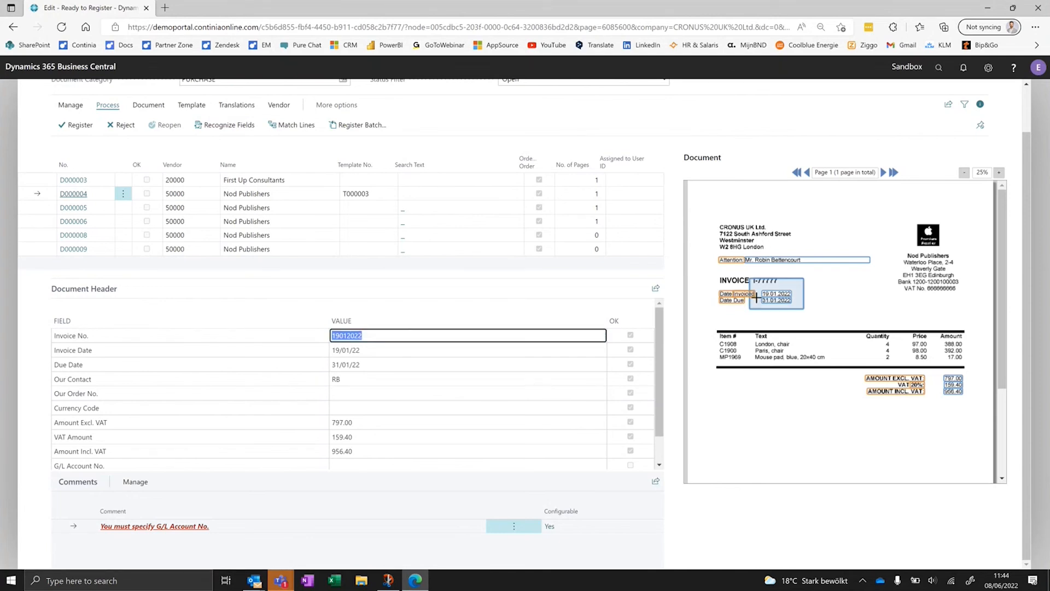
{"action": "left_click_drag", "start_coordinate": [715, 278], "coordinate": [777, 288]}
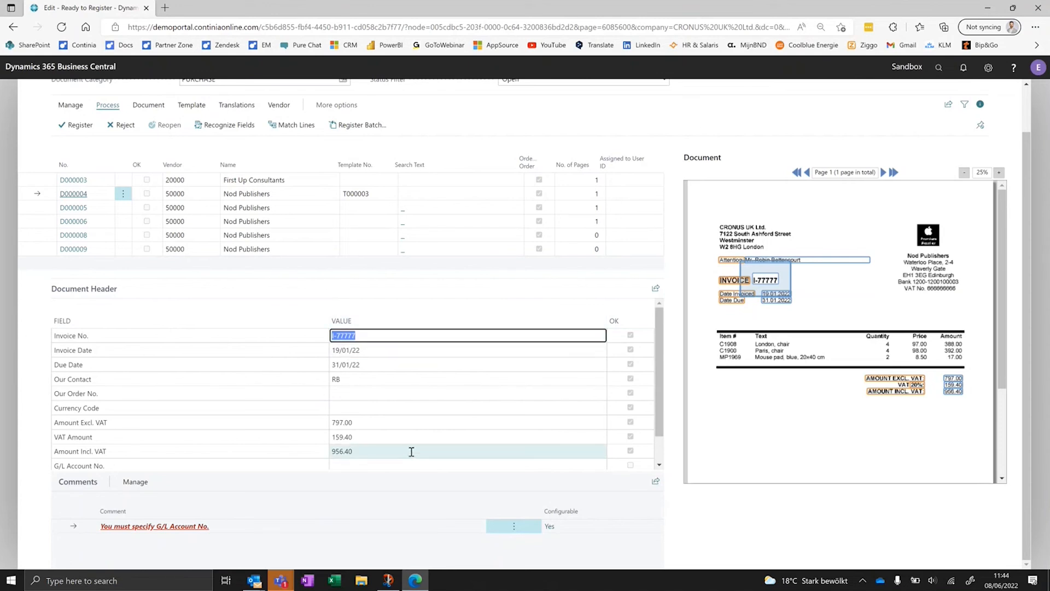
- Open the document card for the Nod Publishers invoice and expand its Lines section
{"action": "left_click", "coordinate": [148, 105]}
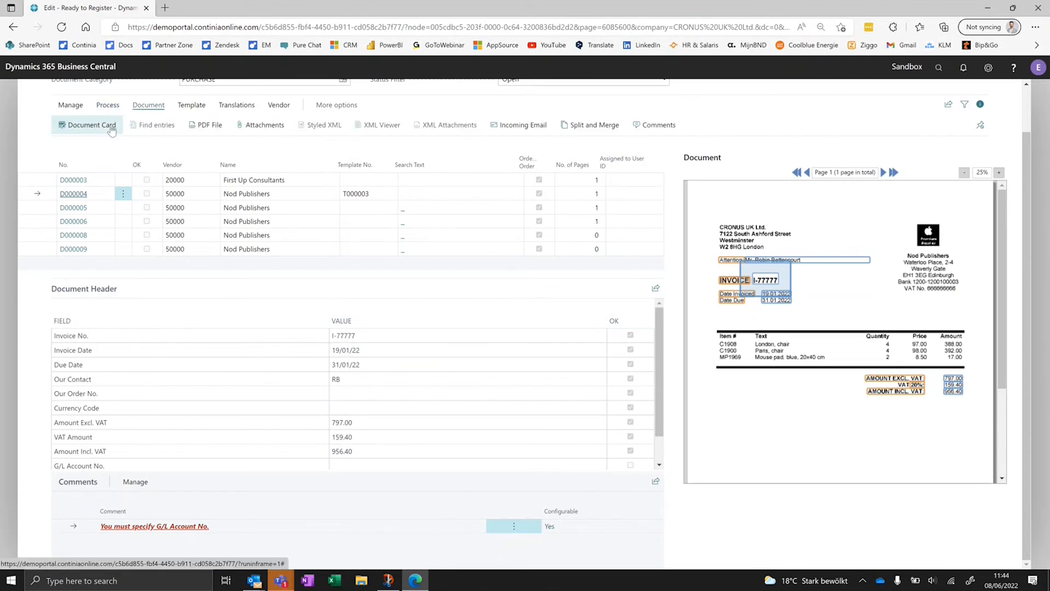
{"action": "left_click", "coordinate": [113, 125]}
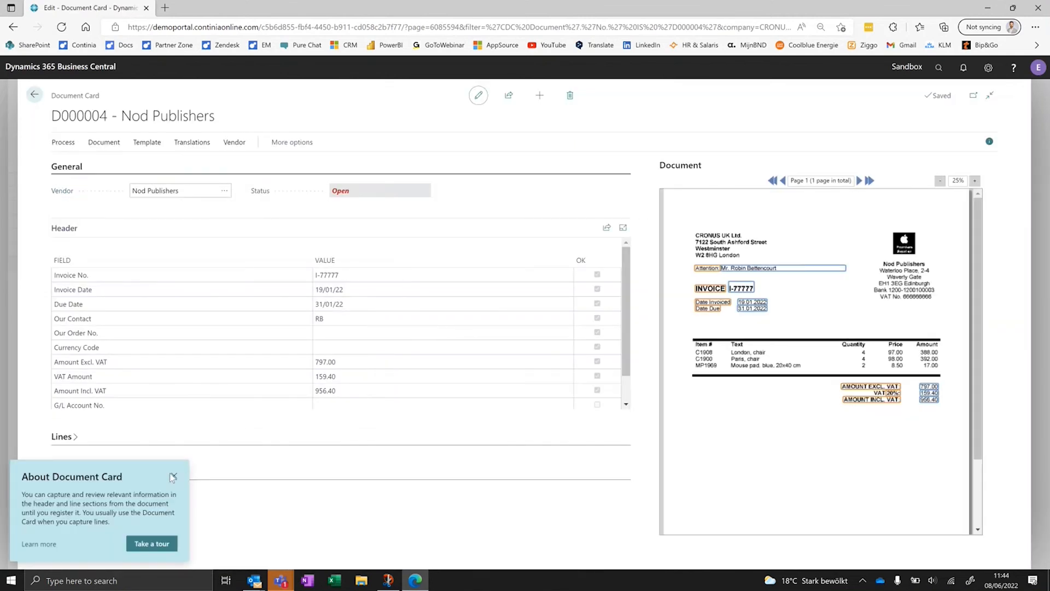
{"action": "left_click", "coordinate": [174, 476]}
{"action": "left_click", "coordinate": [70, 439]}
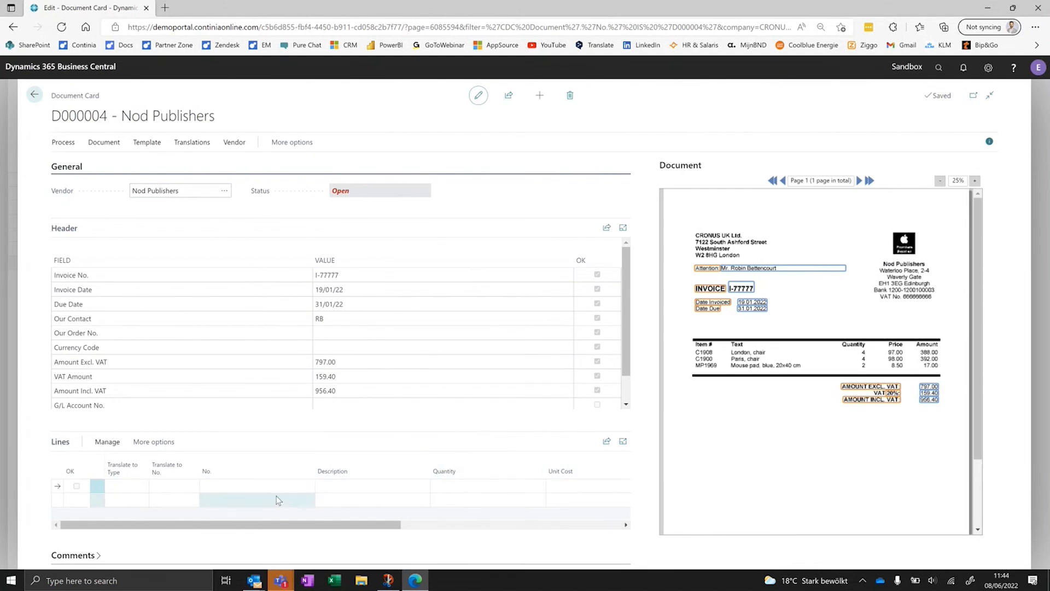
- Capture the column captions for No., Description, Quantity, Unit Cost and Line Amount from the invoice image and recognize the lines
{"action": "left_click", "coordinate": [258, 485]}
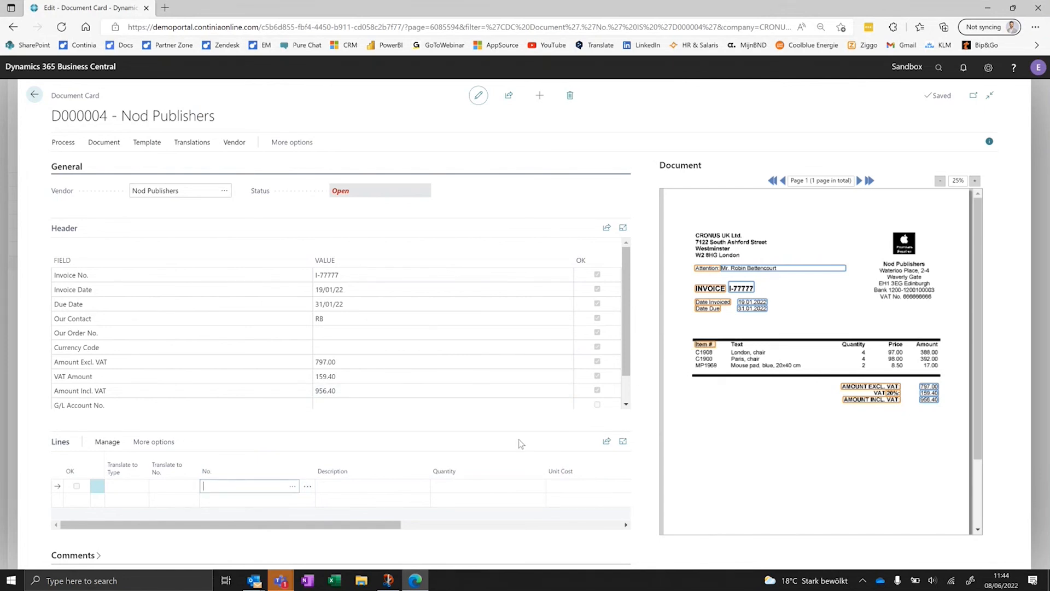
{"action": "left_click", "coordinate": [339, 482]}
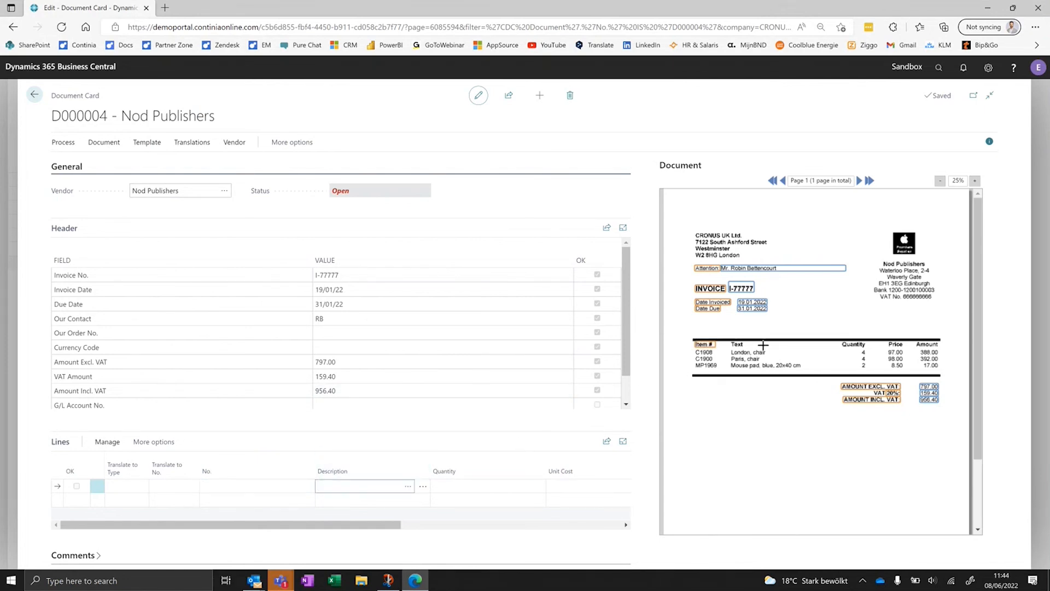
{"action": "left_click_drag", "start_coordinate": [782, 345], "coordinate": [906, 348]}
{"action": "left_click", "coordinate": [477, 484]}
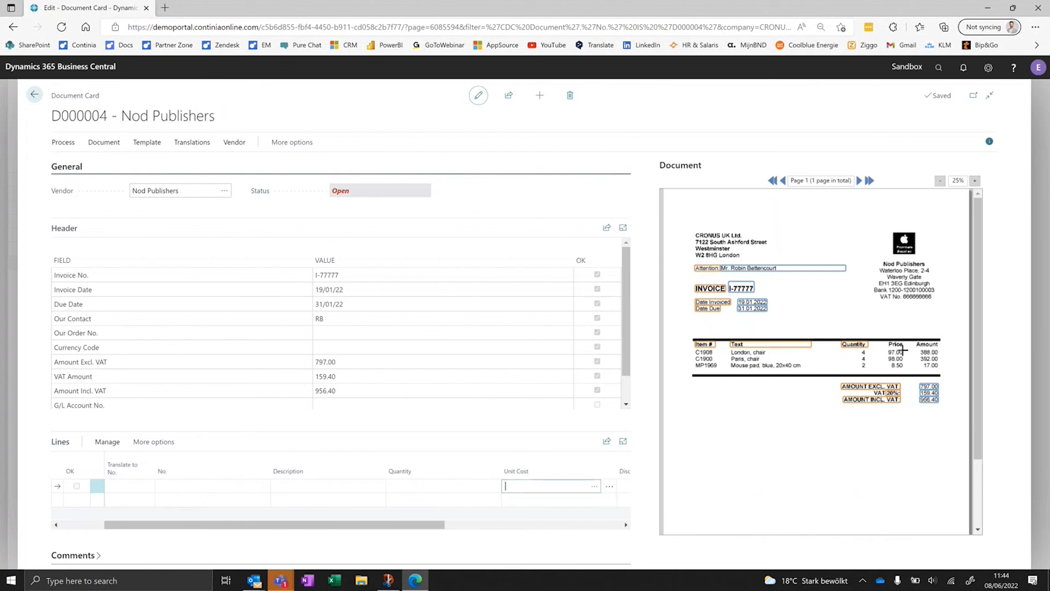
{"action": "left_click", "coordinate": [625, 486]}
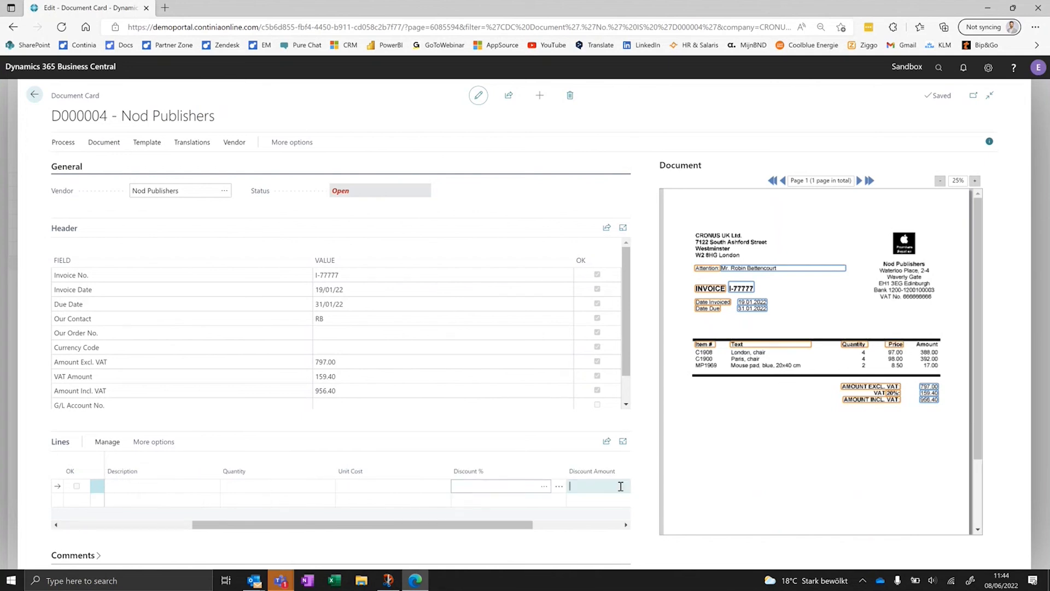
{"action": "left_click", "coordinate": [617, 486]}
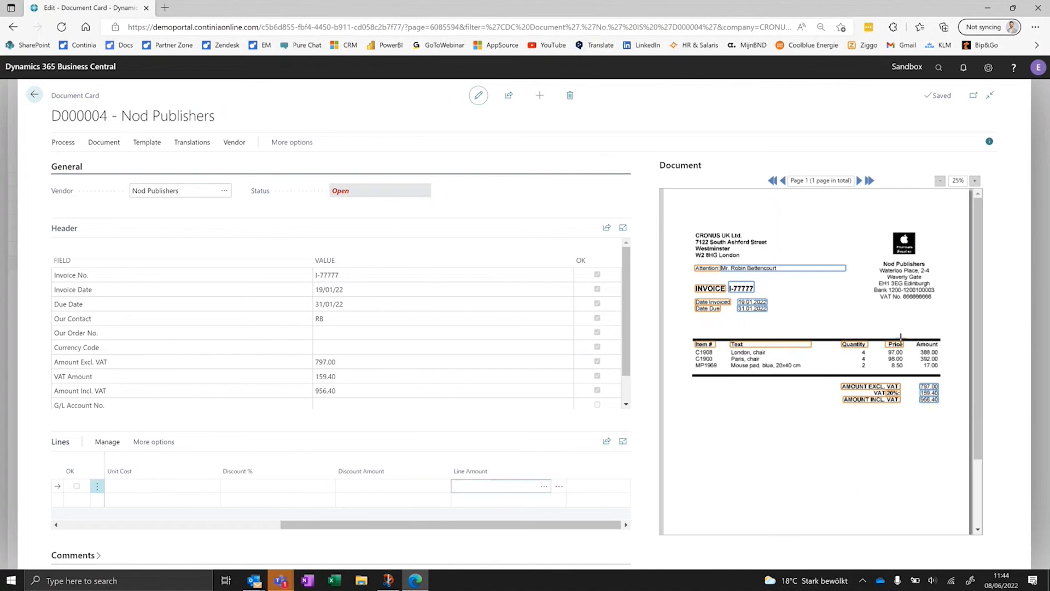
{"action": "left_click_drag", "start_coordinate": [913, 338], "coordinate": [941, 350]}
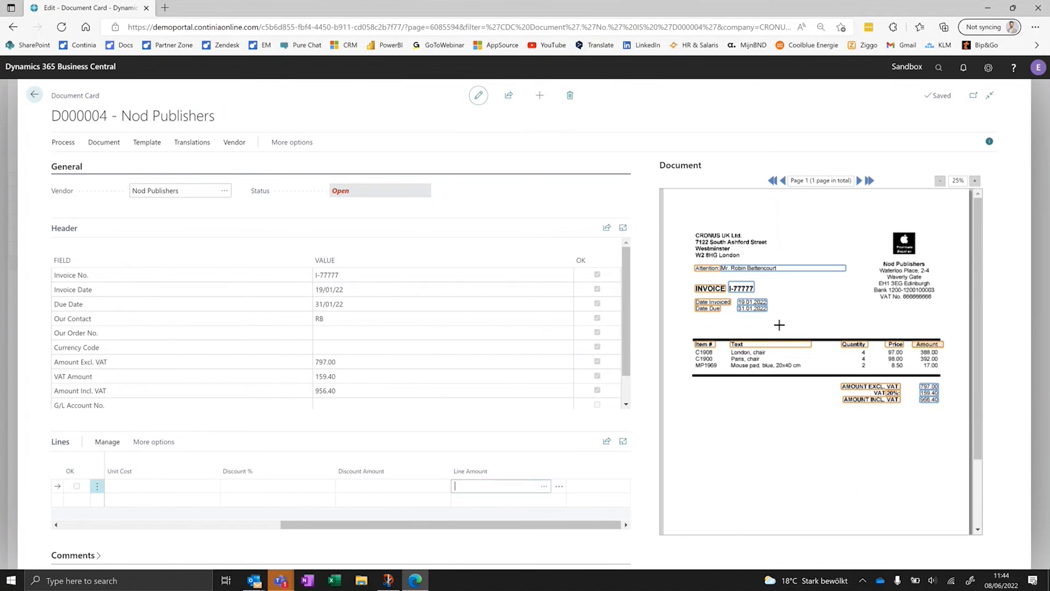
{"action": "left_click", "coordinate": [63, 143]}
{"action": "left_click", "coordinate": [206, 161]}
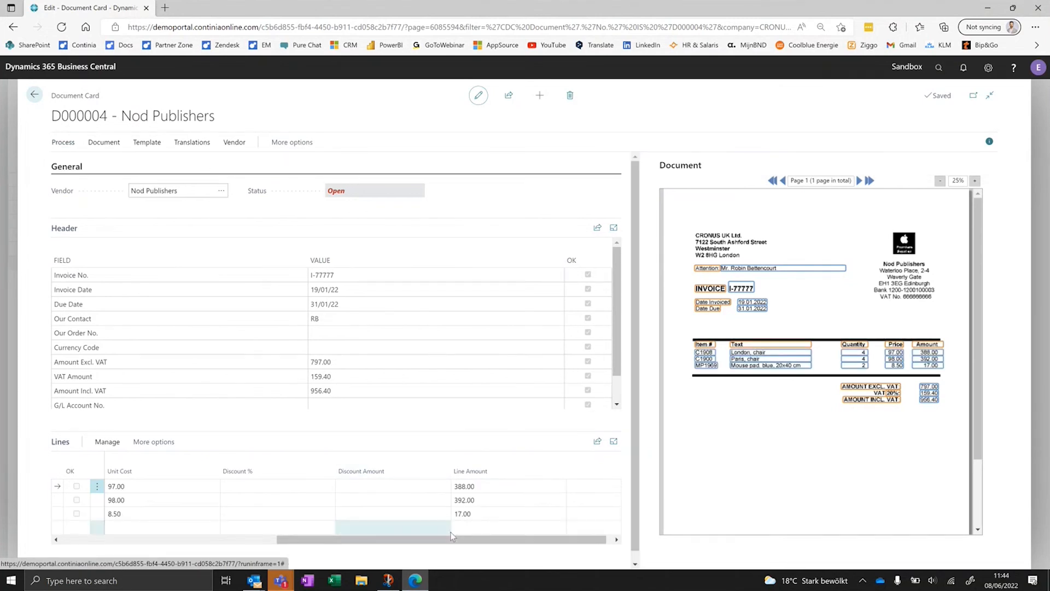
- Translate the London chair line (C1908) to G/L Account 31400
{"action": "left_click_drag", "start_coordinate": [143, 488], "coordinate": [149, 489]}
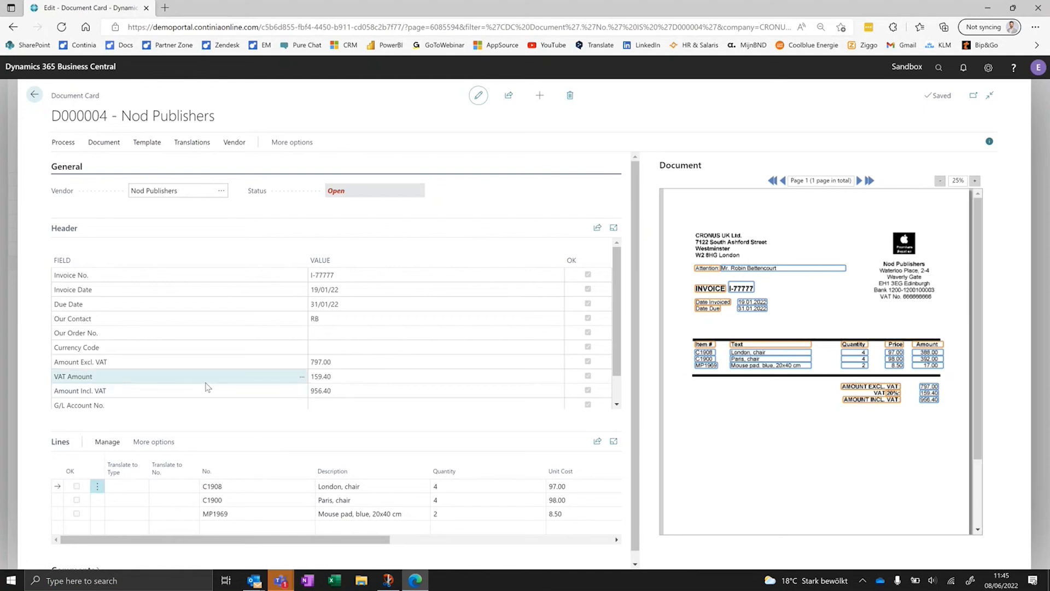
{"action": "left_click", "coordinate": [148, 491]}
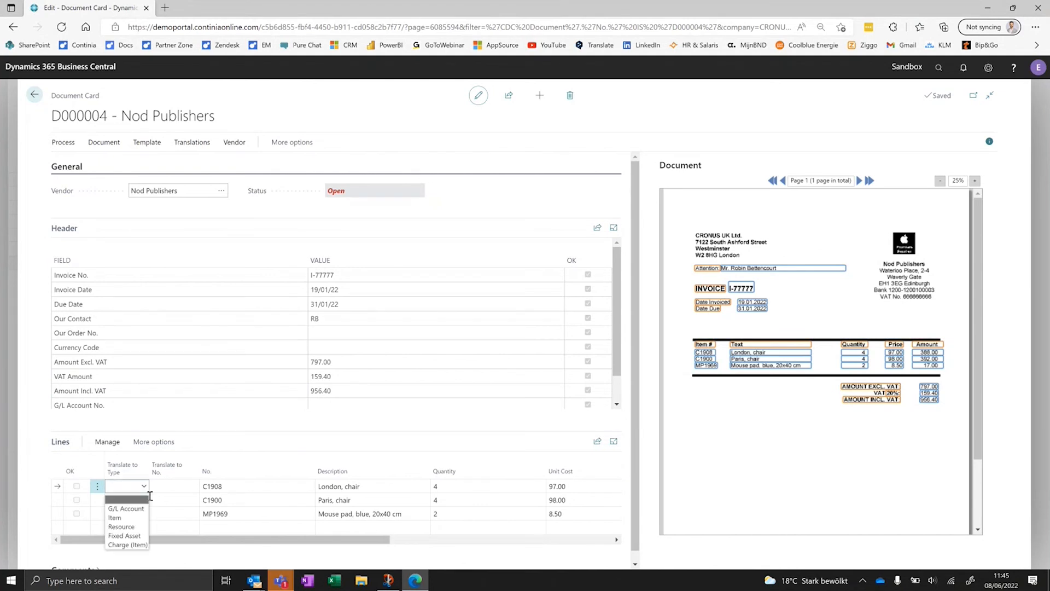
{"action": "left_click", "coordinate": [123, 508]}
{"action": "left_click", "coordinate": [183, 486]}
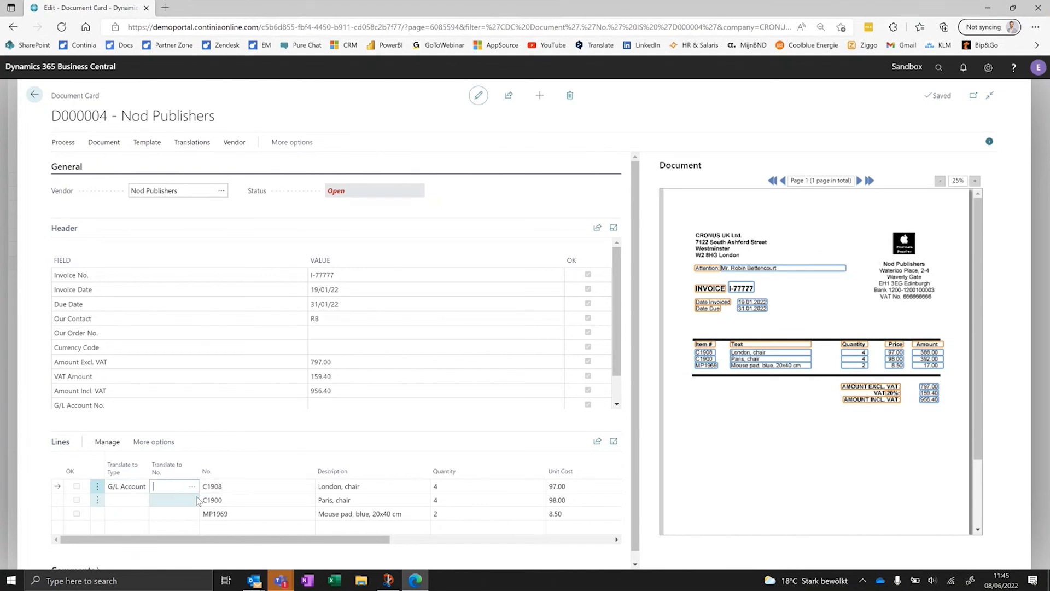
{"action": "type", "text": "31400"}
{"action": "key", "text": "Tab"}
- Translate the Paris chair line (C1900) to G/L Account 31500
{"action": "left_click", "coordinate": [129, 502]}
{"action": "key", "text": "g"}
{"action": "key", "text": "Tab"}
{"action": "type", "text": "3"}
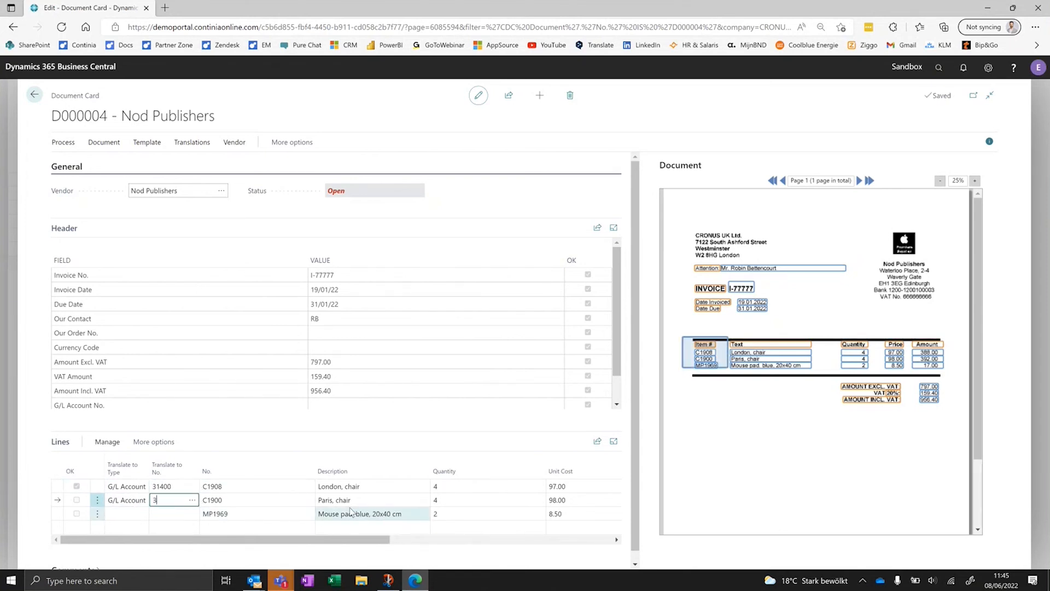
{"action": "type", "text": "1500"}
{"action": "key", "text": "Tab"}
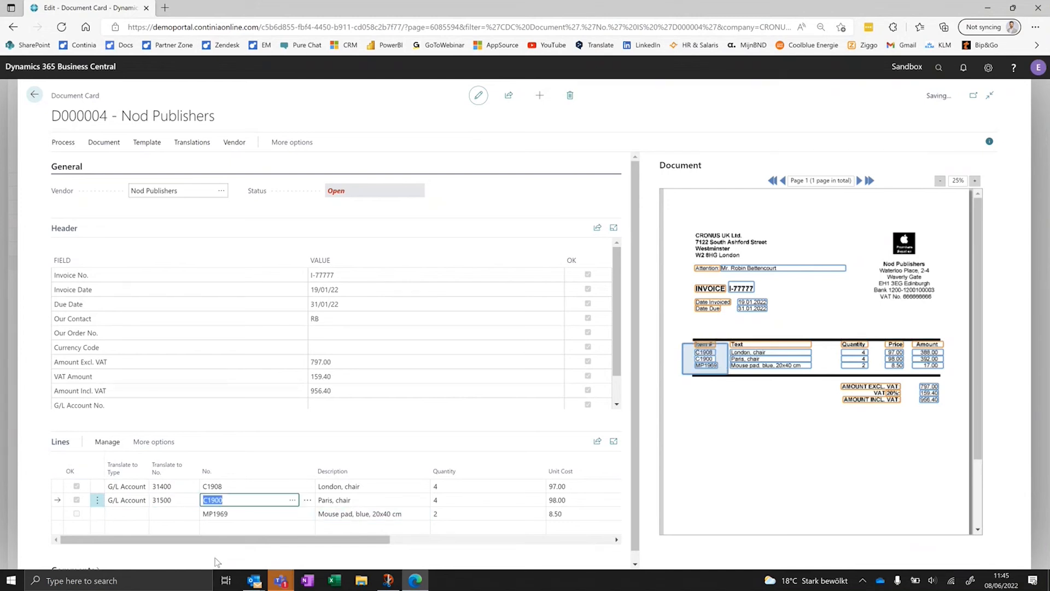
- Translate the mouse pad line (MP1969) to Item 1896-S, chosen from the item list
{"action": "left_click", "coordinate": [147, 517]}
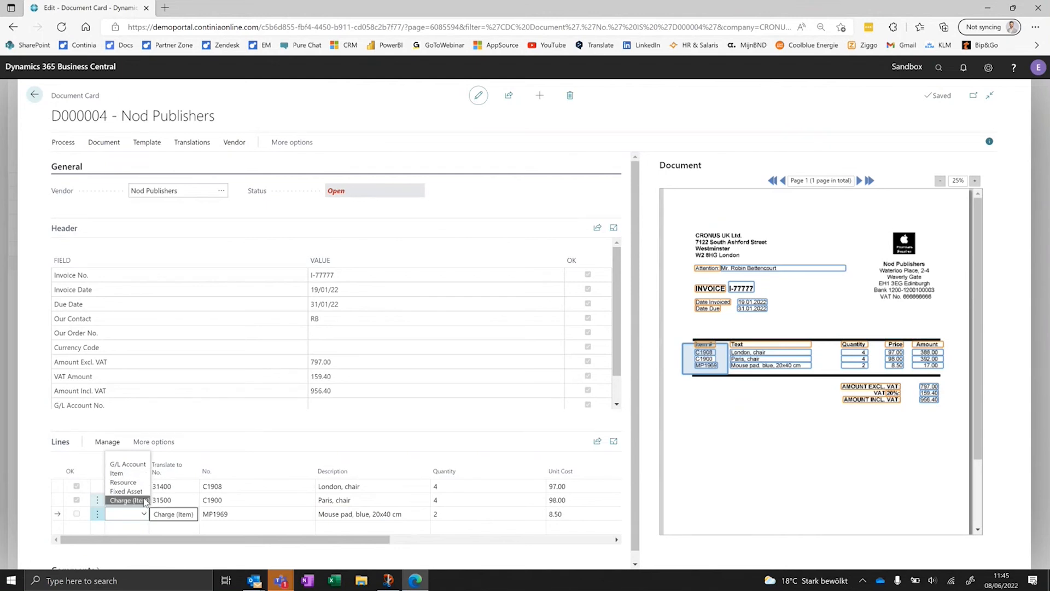
{"action": "left_click", "coordinate": [116, 473]}
{"action": "left_click", "coordinate": [187, 519]}
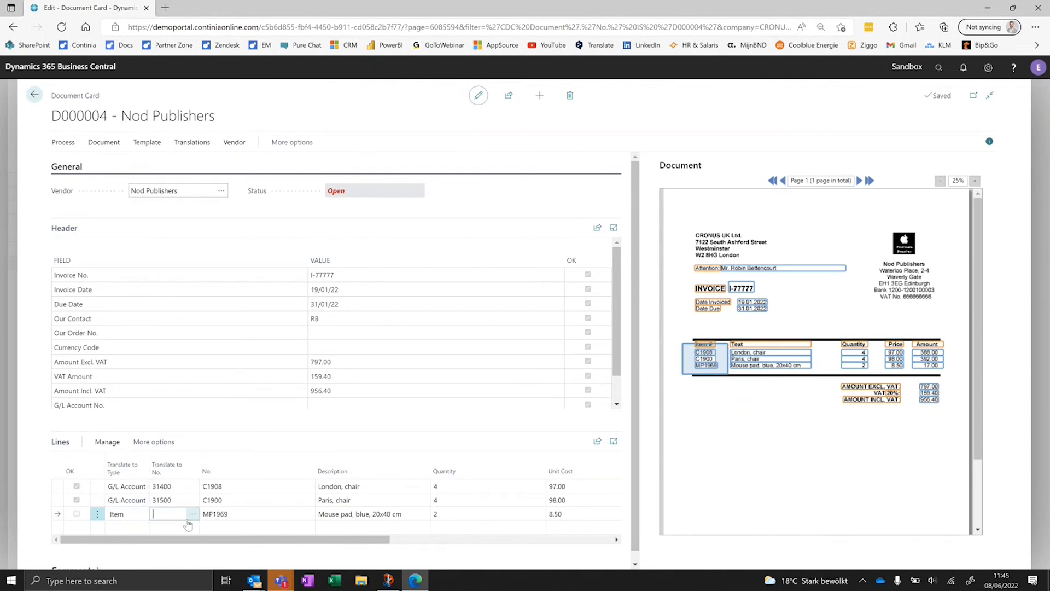
{"action": "left_click", "coordinate": [190, 516]}
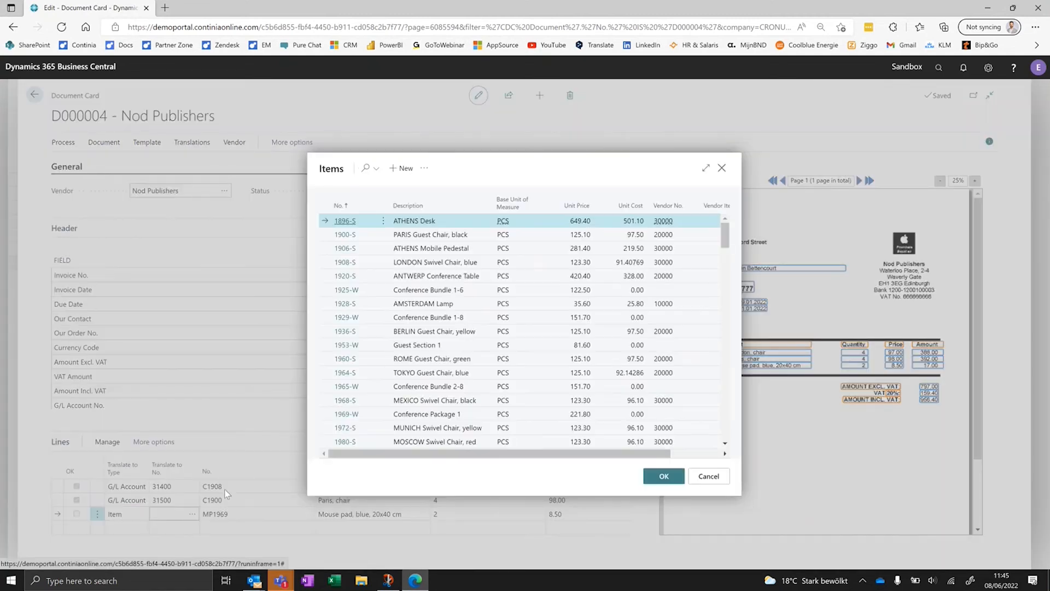
{"action": "left_click", "coordinate": [646, 476]}
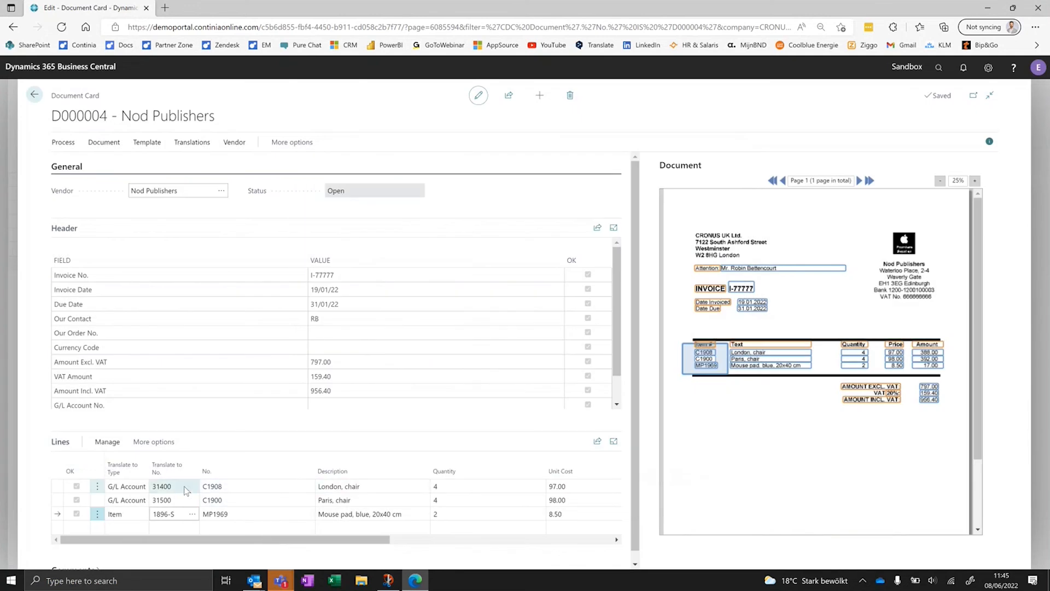
- Register the Nod Publishers document and send an approval request for its purchase invoice, exiting it without posting
{"action": "left_click", "coordinate": [70, 143]}
{"action": "left_click", "coordinate": [75, 164]}
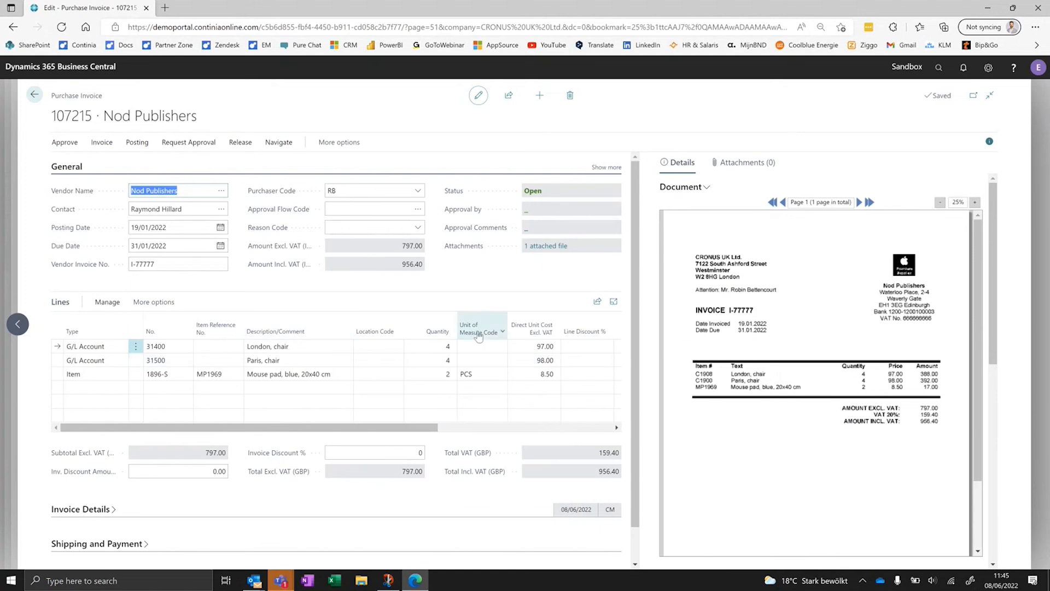
{"action": "left_click", "coordinate": [188, 142]}
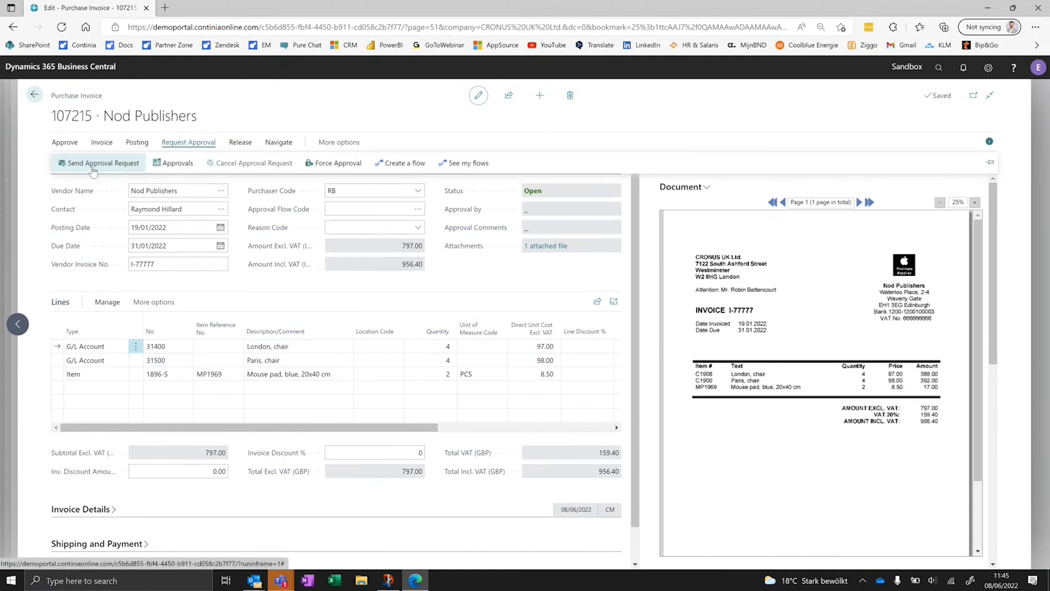
{"action": "left_click", "coordinate": [93, 167]}
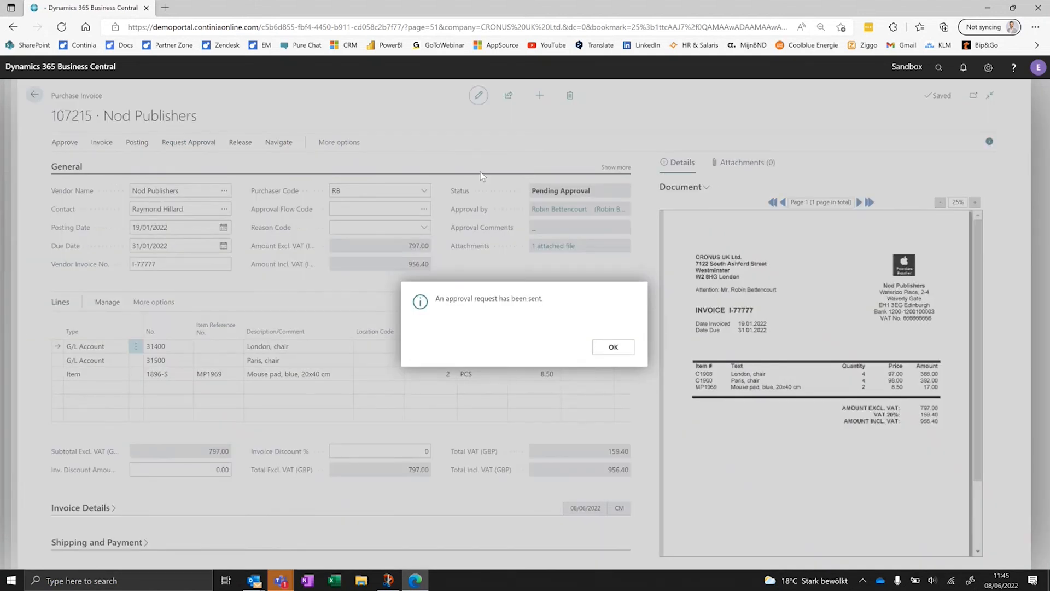
{"action": "left_click", "coordinate": [608, 346]}
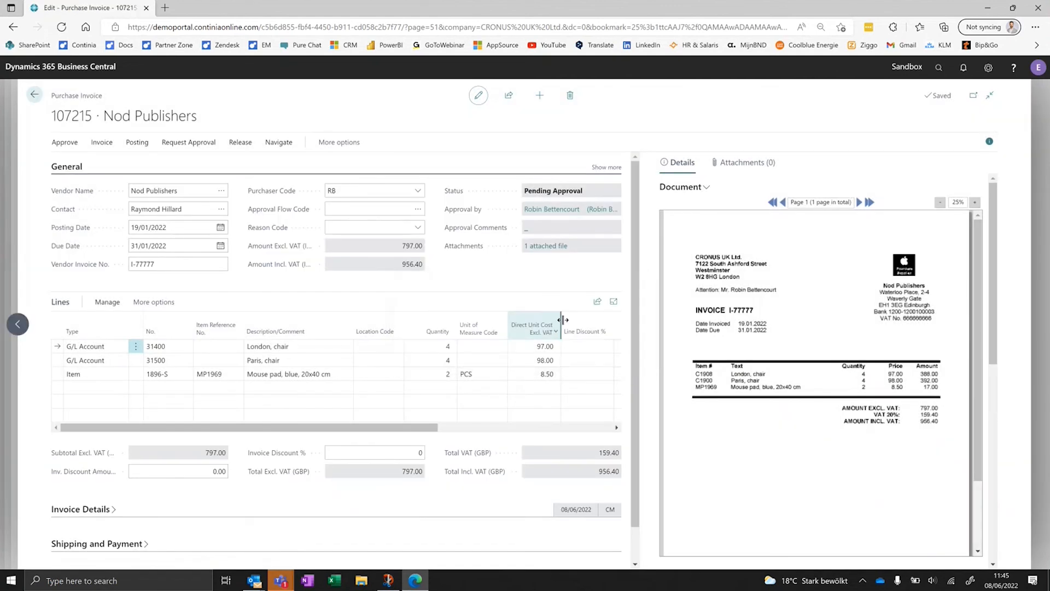
{"action": "key", "text": "Escape"}
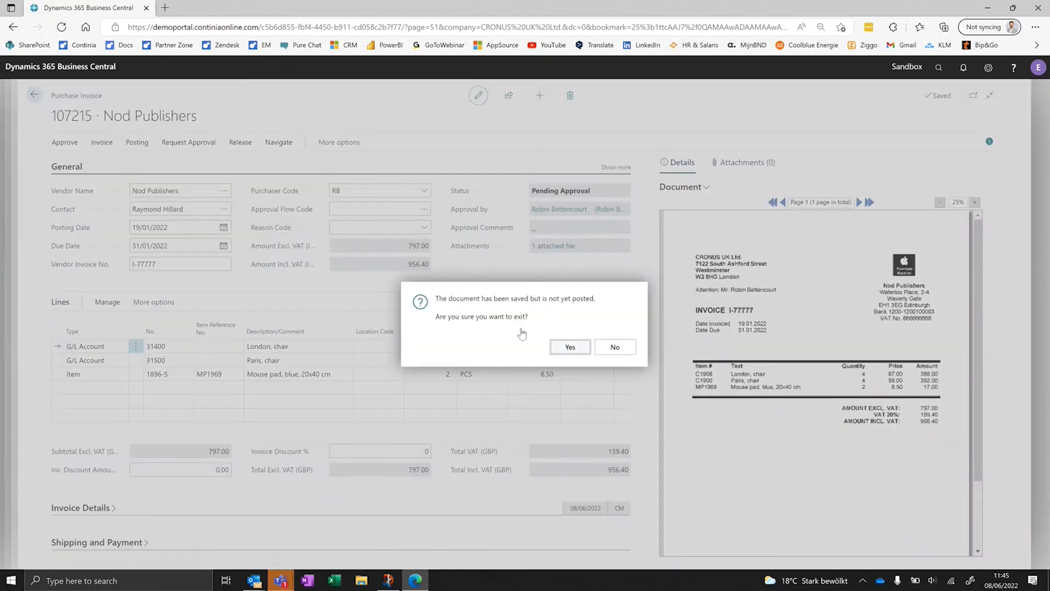
{"action": "key", "text": "Return"}
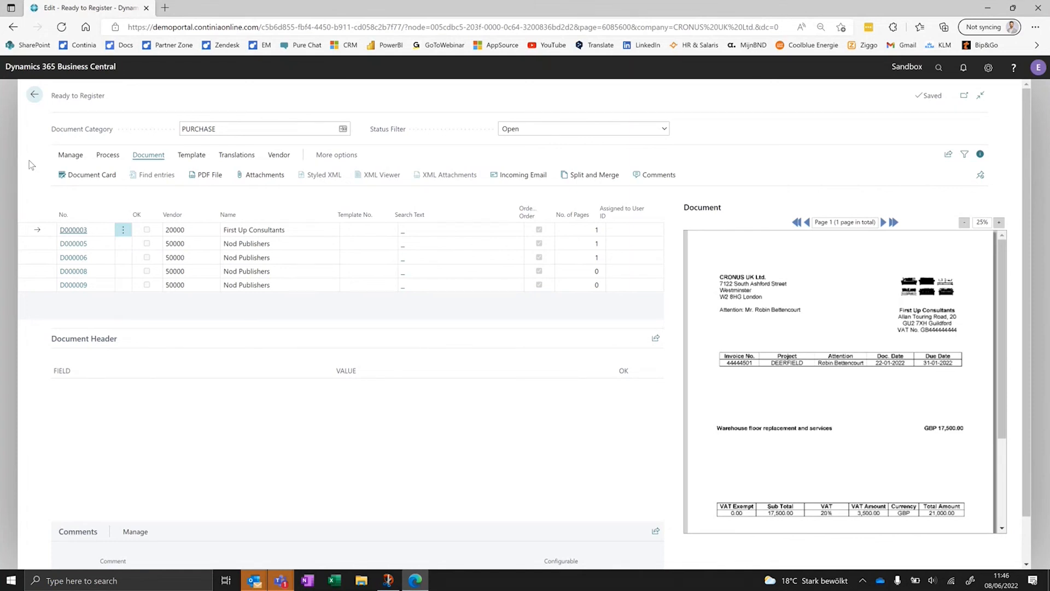
- Return to the home page and open the Continia Web Approval Portal from the demo environment's list of available resources
{"action": "left_click", "coordinate": [35, 95]}
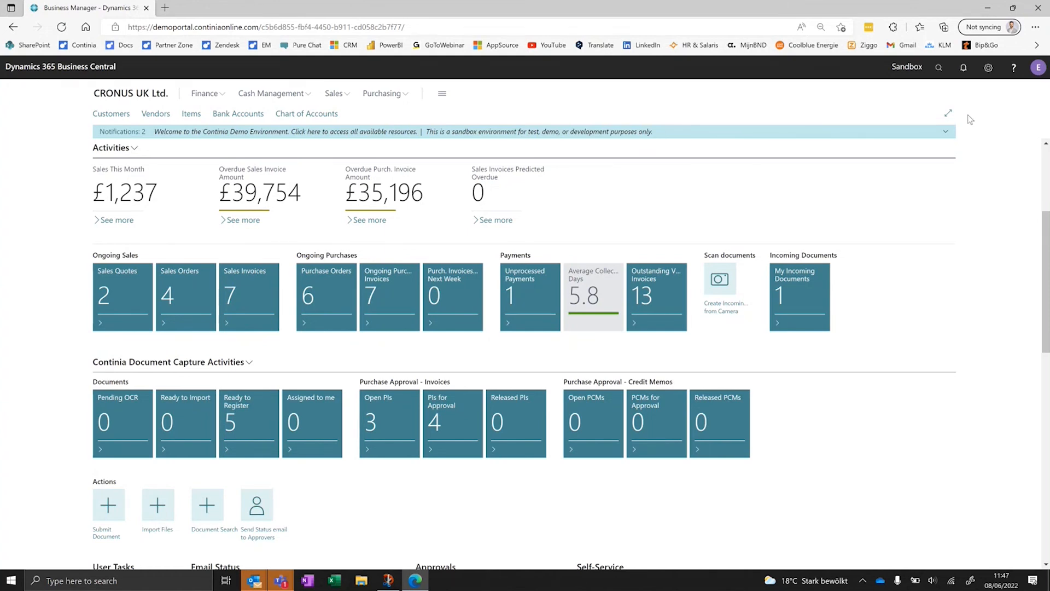
{"action": "left_click", "coordinate": [942, 133]}
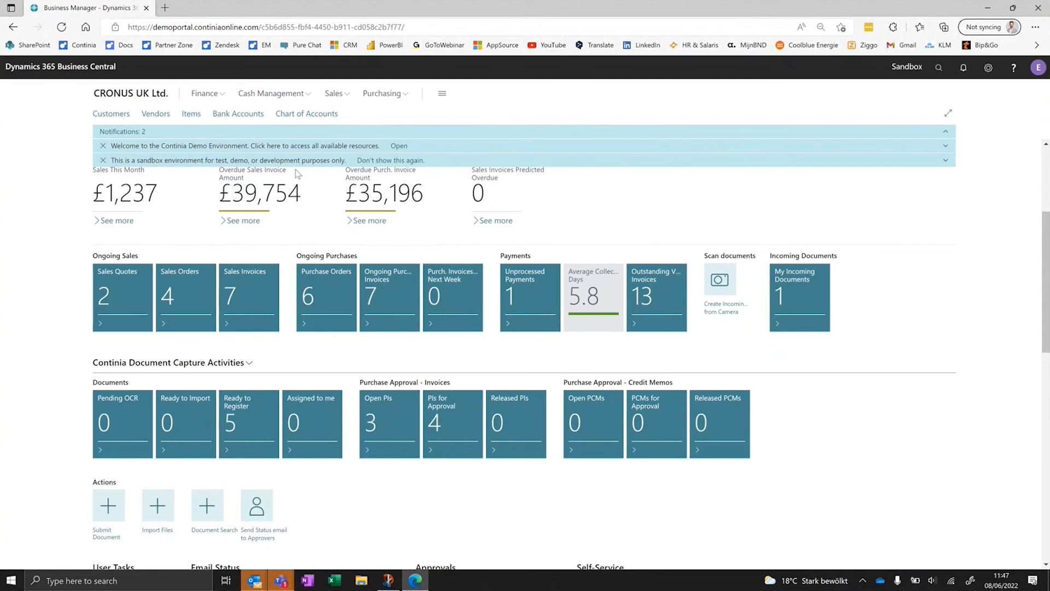
{"action": "left_click", "coordinate": [396, 146]}
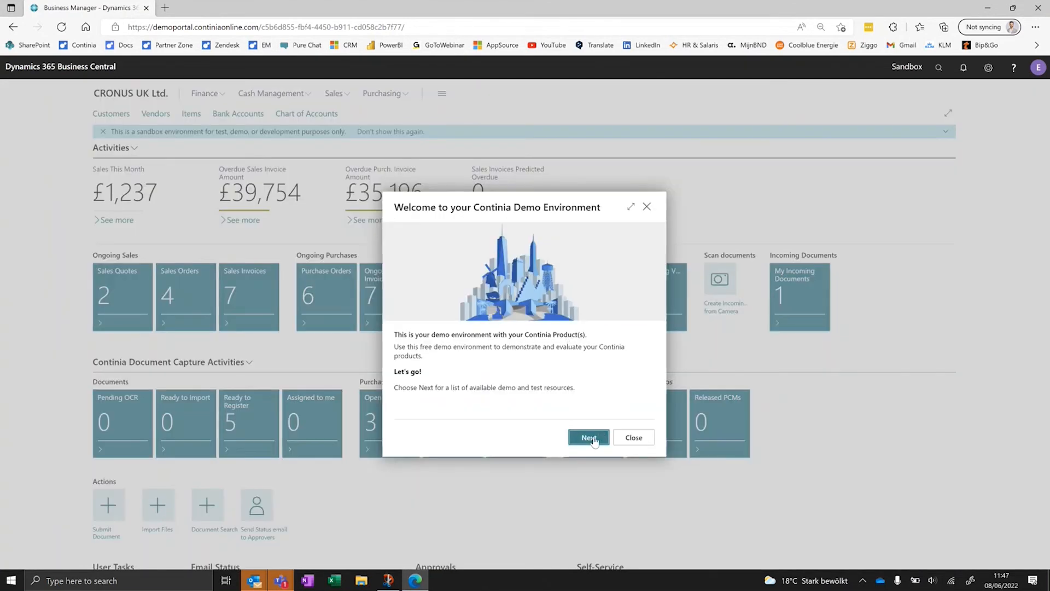
{"action": "left_click", "coordinate": [589, 434]}
{"action": "left_click", "coordinate": [488, 342]}
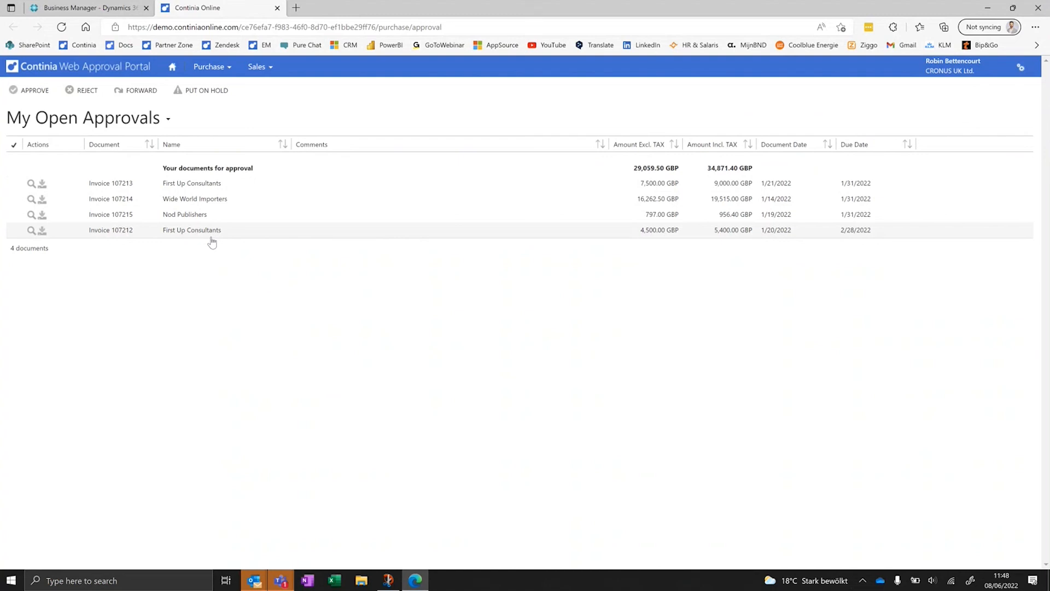
- Examine the portal's purchase options, account options and out-of-office forwarding settings, and return to the open approvals
{"action": "left_click", "coordinate": [211, 66]}
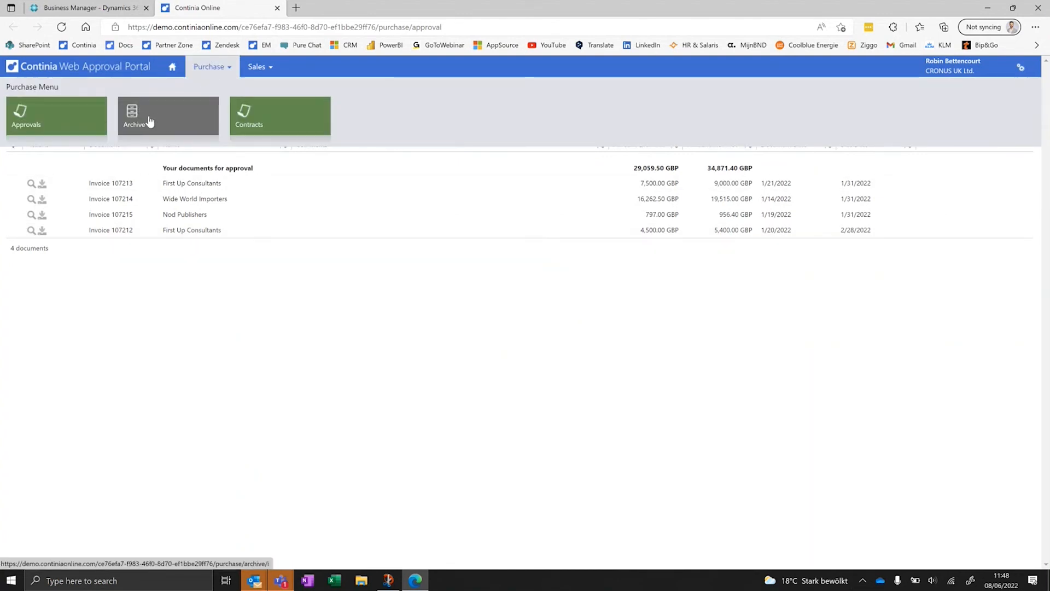
{"action": "left_click", "coordinate": [942, 65]}
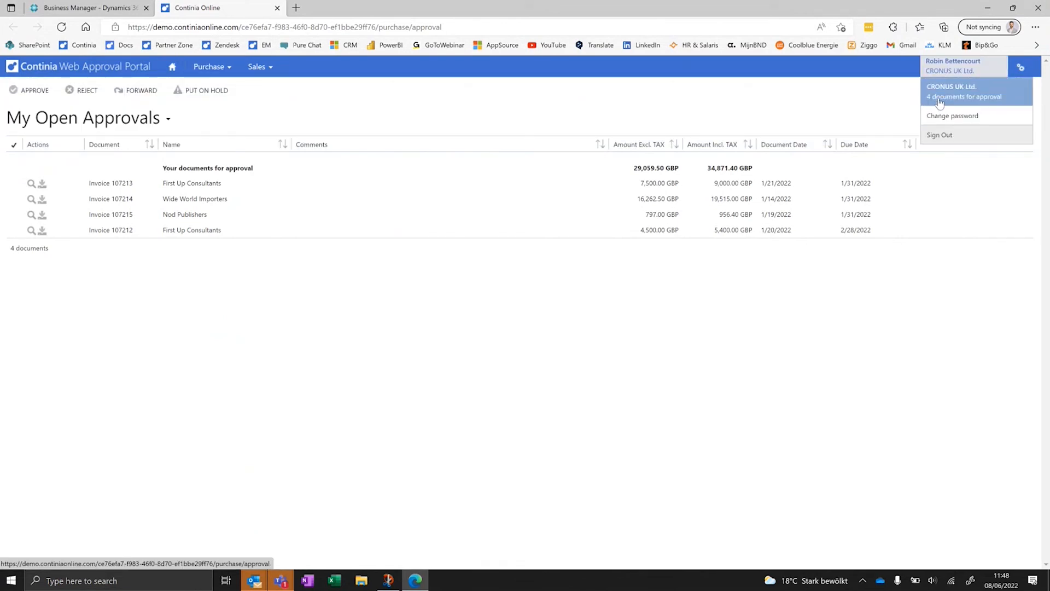
{"action": "left_click", "coordinate": [1020, 67]}
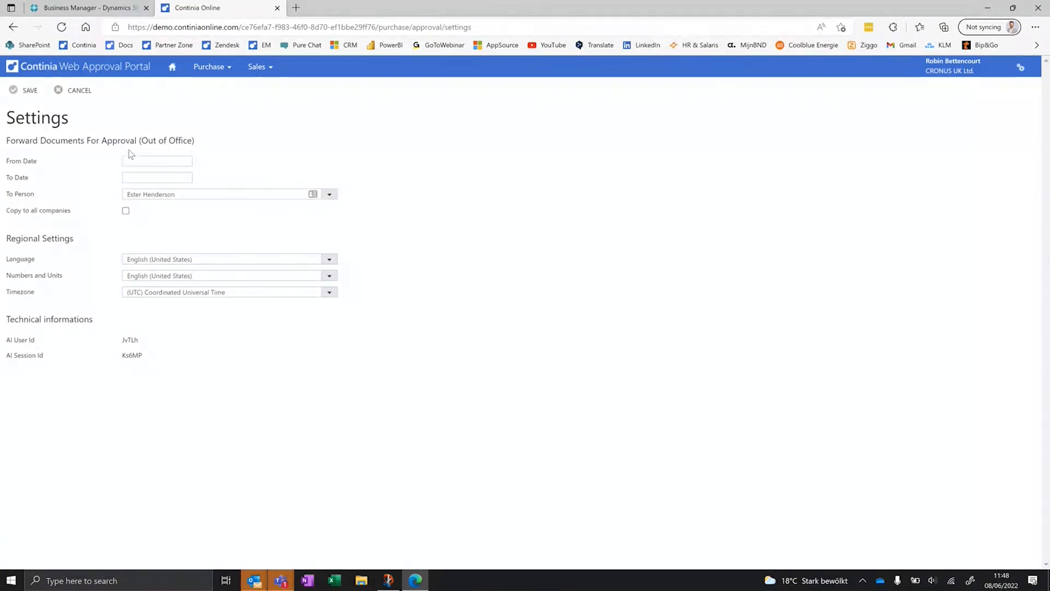
{"action": "left_click_drag", "start_coordinate": [148, 140], "coordinate": [170, 138]}
{"action": "left_click", "coordinate": [227, 142]}
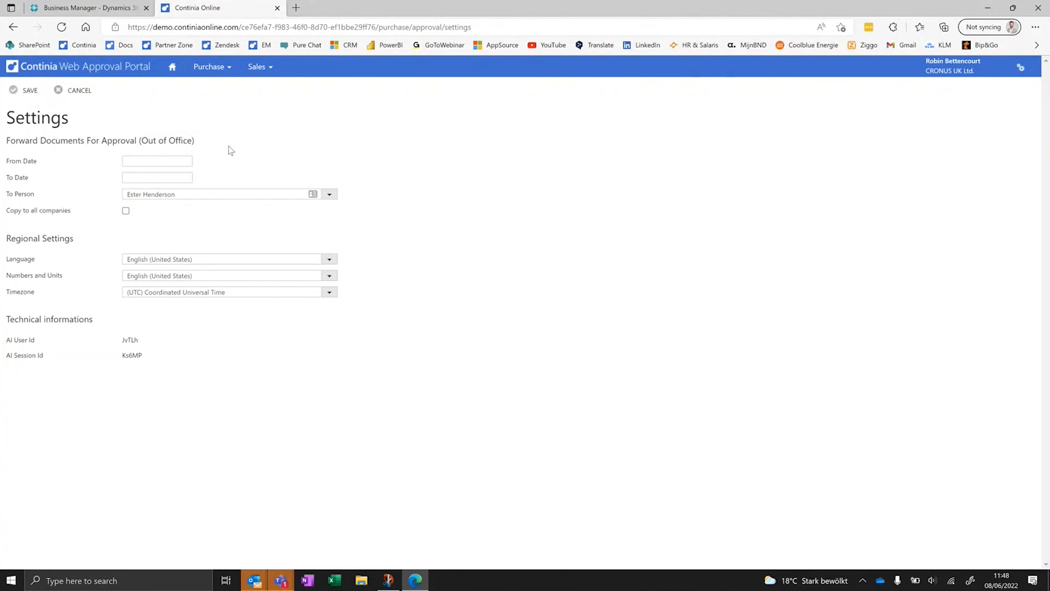
{"action": "left_click", "coordinate": [178, 76]}
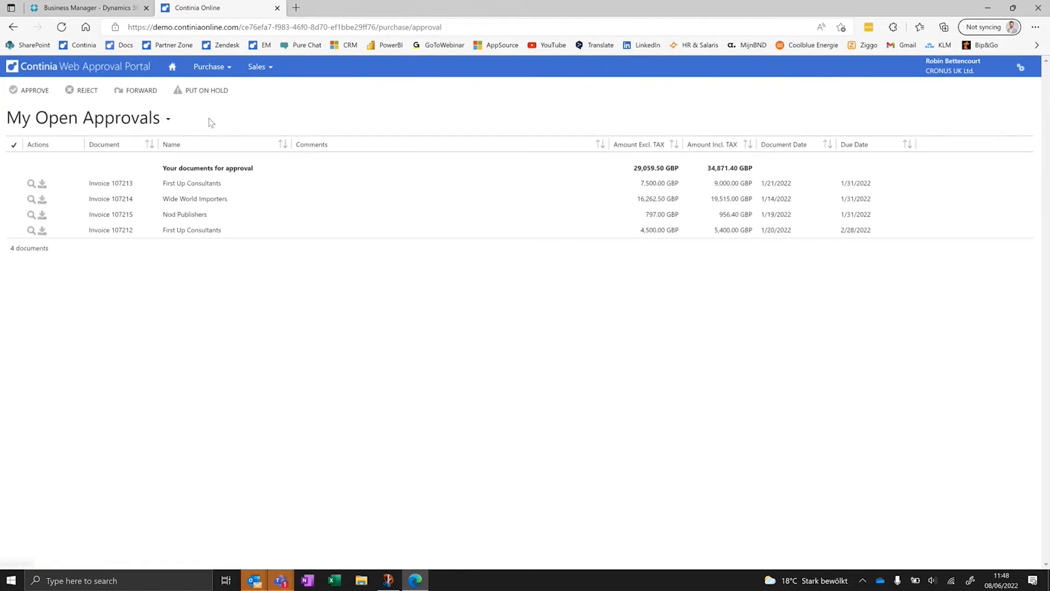
- Open the First Up Consultants invoice of GBP 7,500.00 and add the comment "this is ok."
{"action": "left_click", "coordinate": [218, 183]}
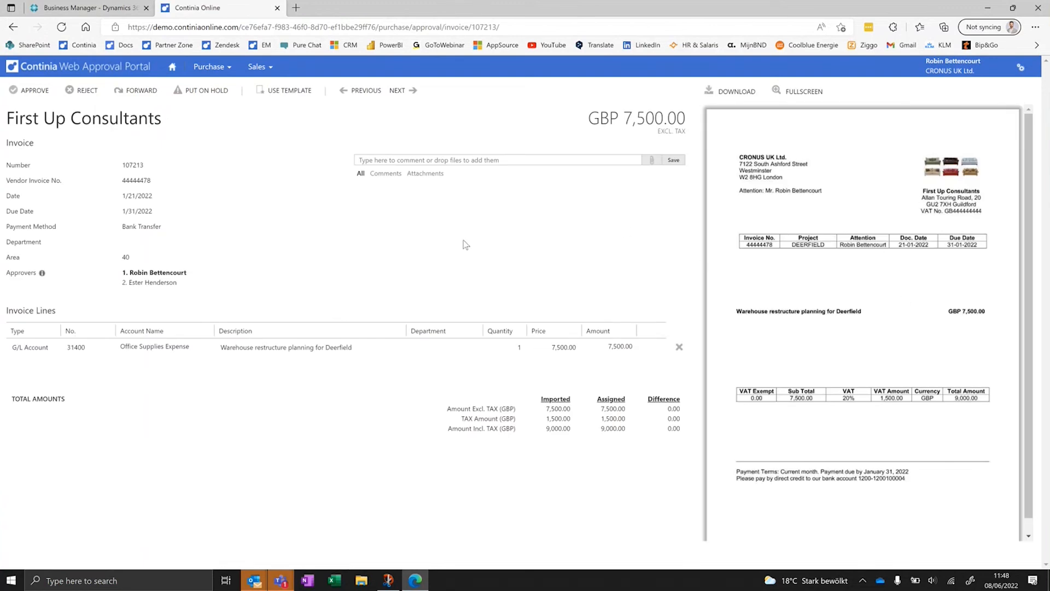
{"action": "left_click", "coordinate": [475, 159]}
{"action": "type", "text": "t"}
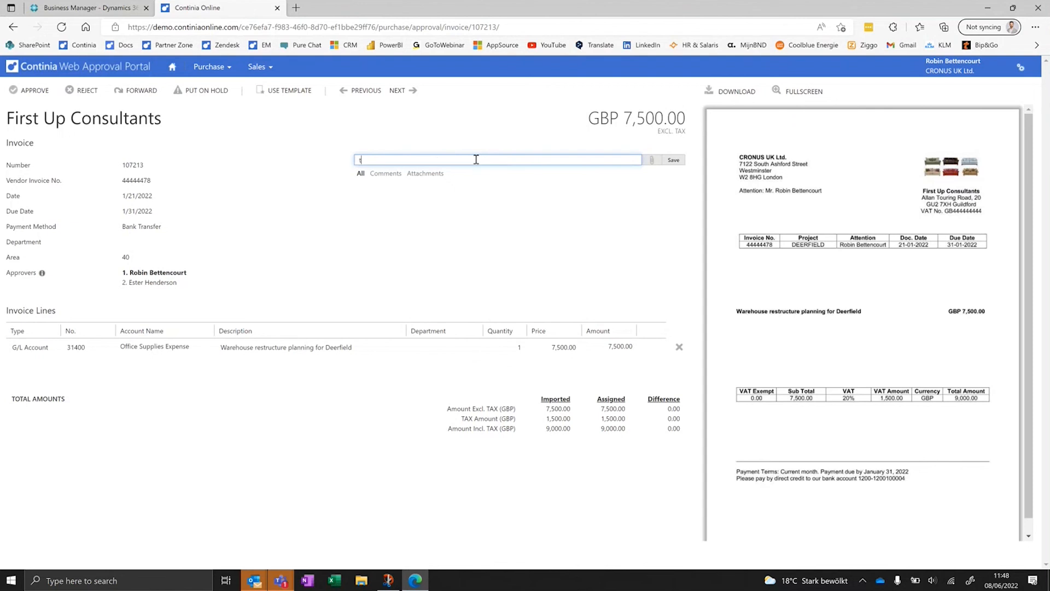
{"action": "type", "text": "his is ok."}
{"action": "key", "text": "Return"}
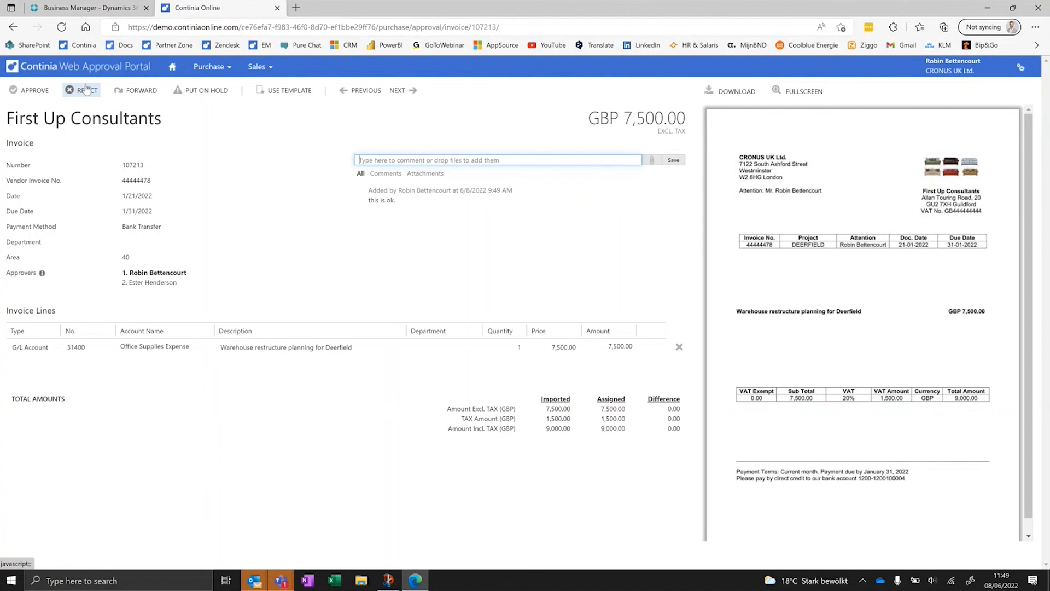
- Examine the options for forwarding the First Up Consultants invoice and close them without forwarding it
{"action": "left_click", "coordinate": [132, 91]}
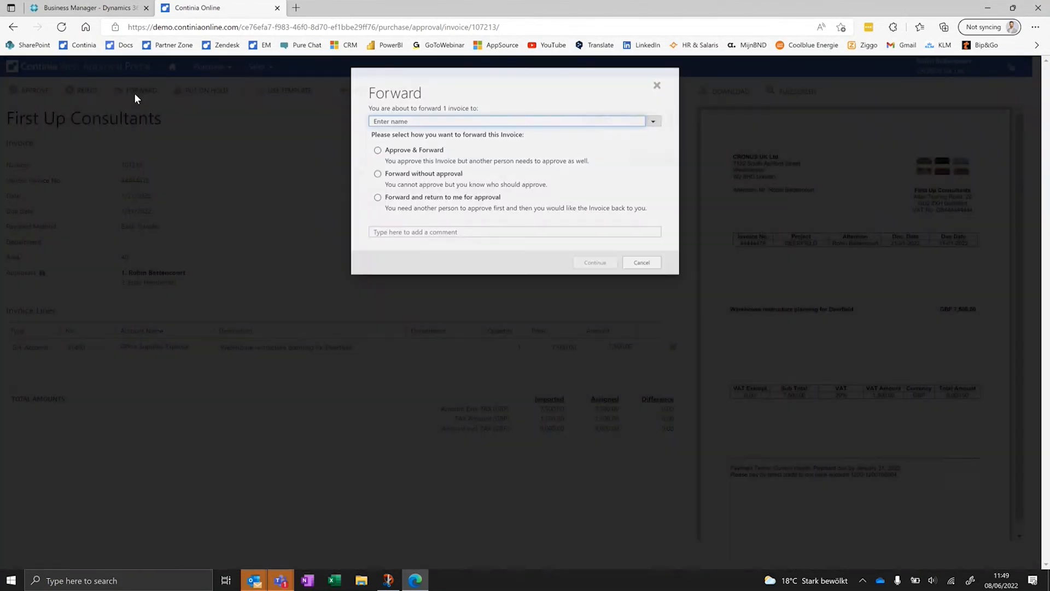
{"action": "left_click", "coordinate": [134, 93]}
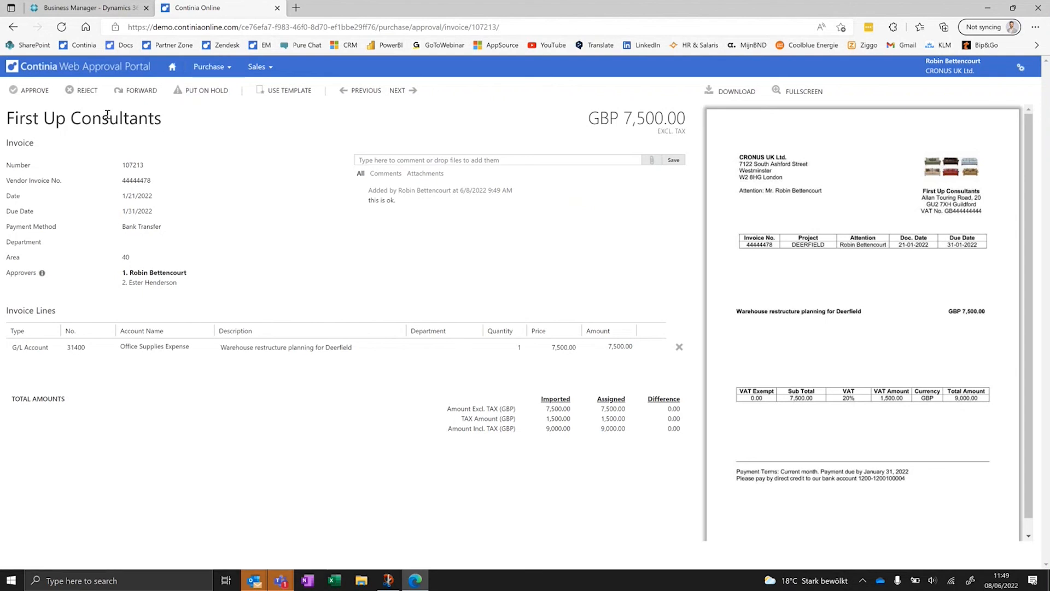
- Approve the open invoices from First Up Consultants, Wide World Importers and Nod Publishers in the portal
{"action": "left_click", "coordinate": [34, 91]}
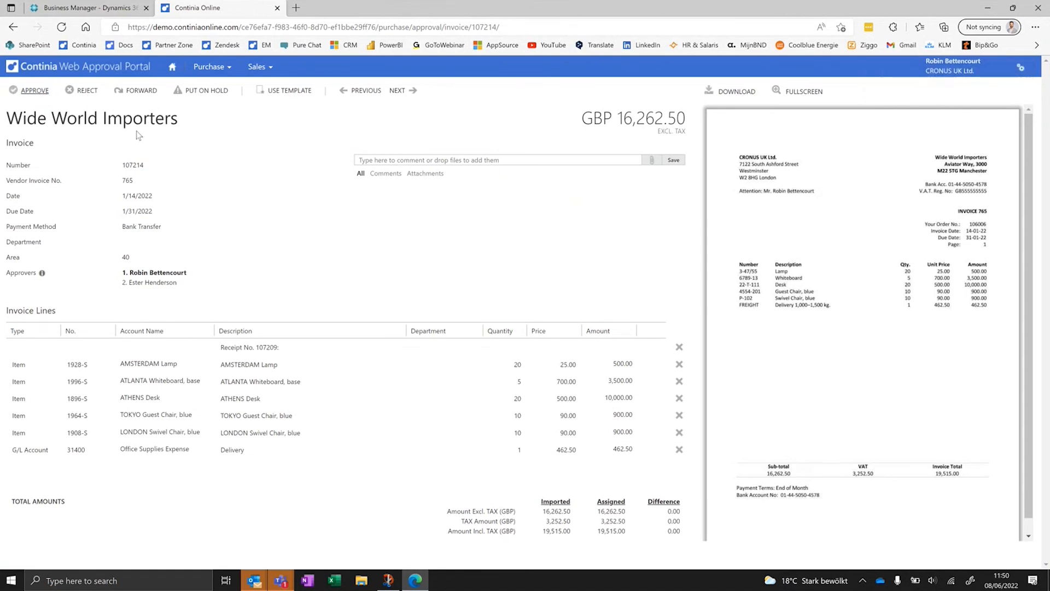
{"action": "left_click", "coordinate": [35, 92]}
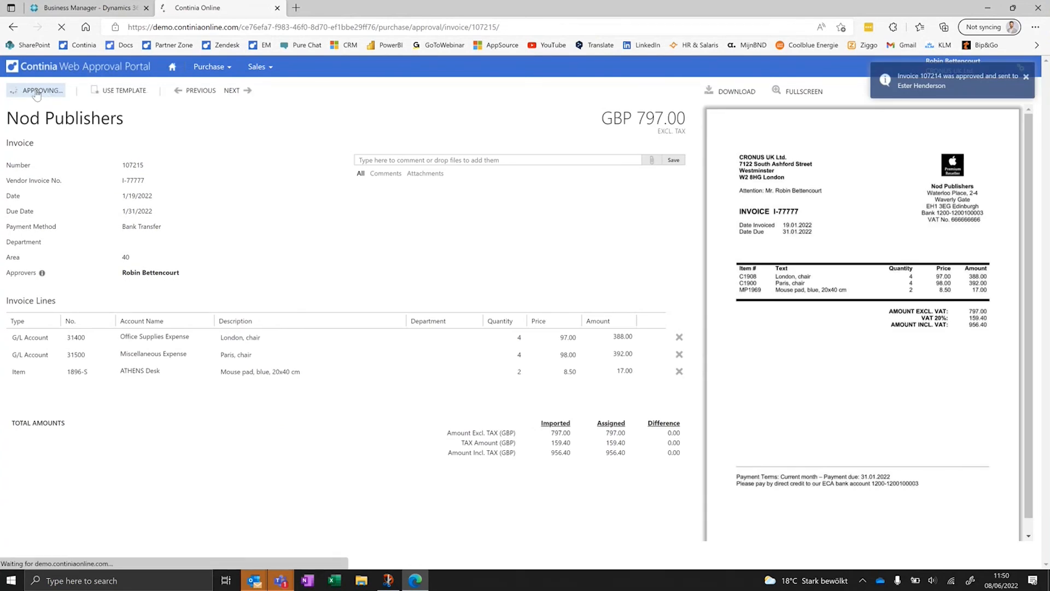
{"action": "left_click", "coordinate": [36, 93]}
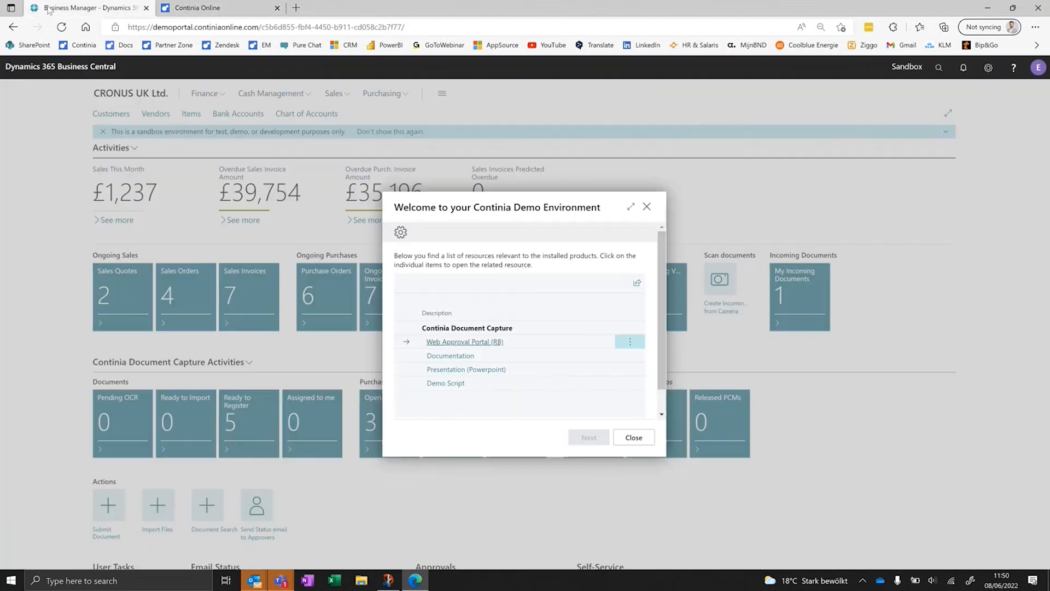
- Switch to Business Central, close the demo welcome window, and approve purchase invoices 107213 and 107214 from the invoices awaiting approval
{"action": "left_click", "coordinate": [48, 8]}
{"action": "left_click", "coordinate": [635, 438]}
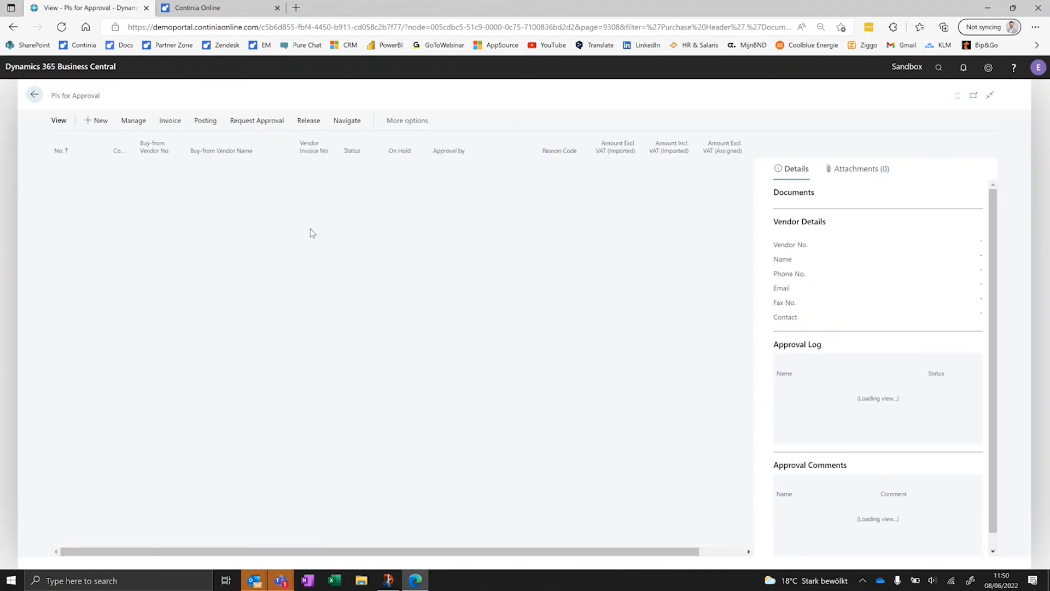
{"action": "left_click", "coordinate": [66, 167]}
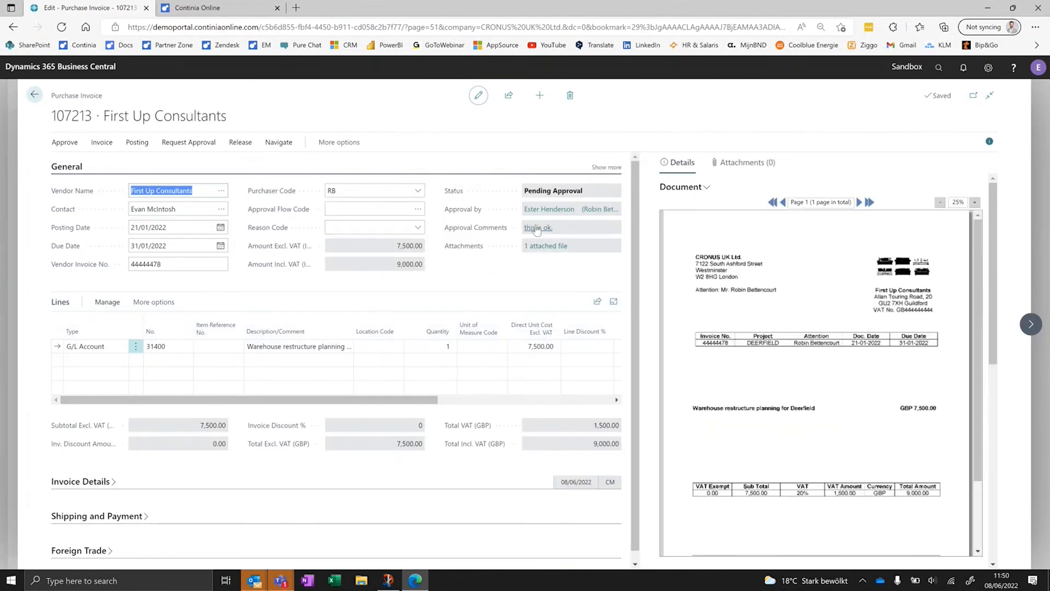
{"action": "left_click", "coordinate": [76, 143]}
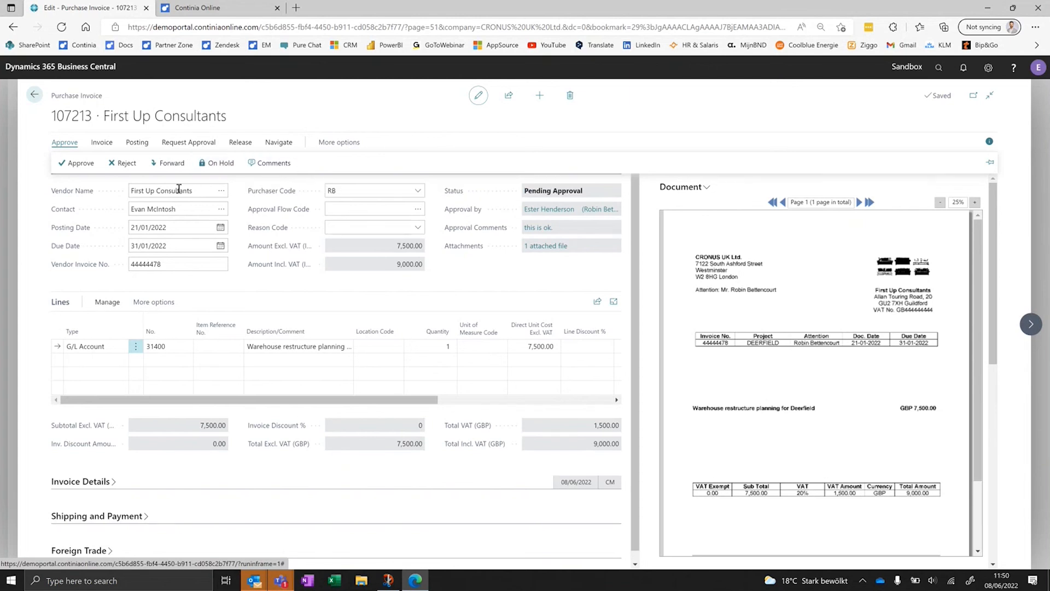
{"action": "left_click", "coordinate": [81, 164]}
{"action": "left_click", "coordinate": [77, 160]}
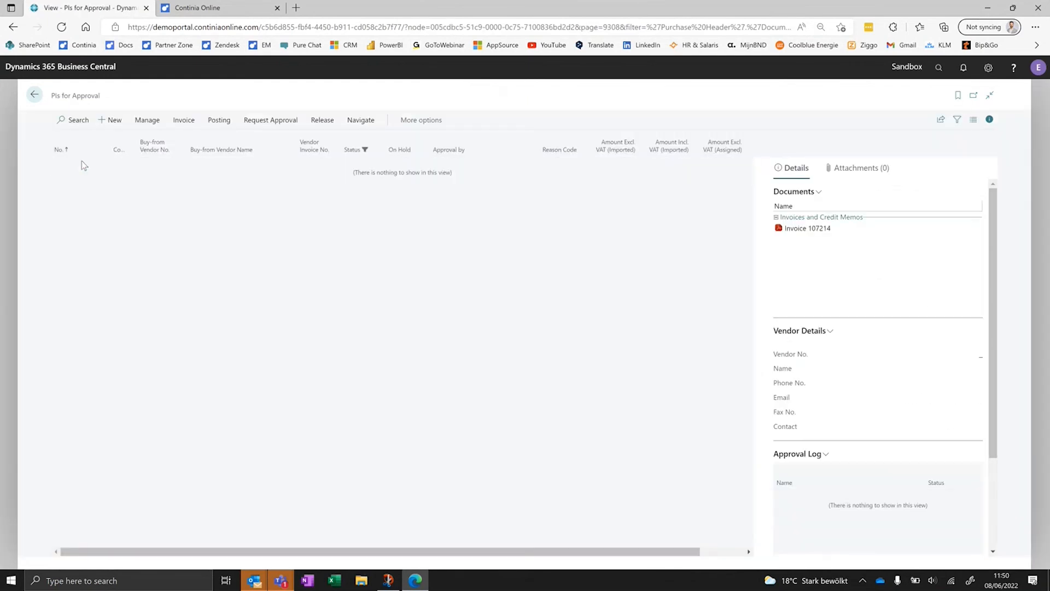
{"action": "left_click", "coordinate": [36, 102]}
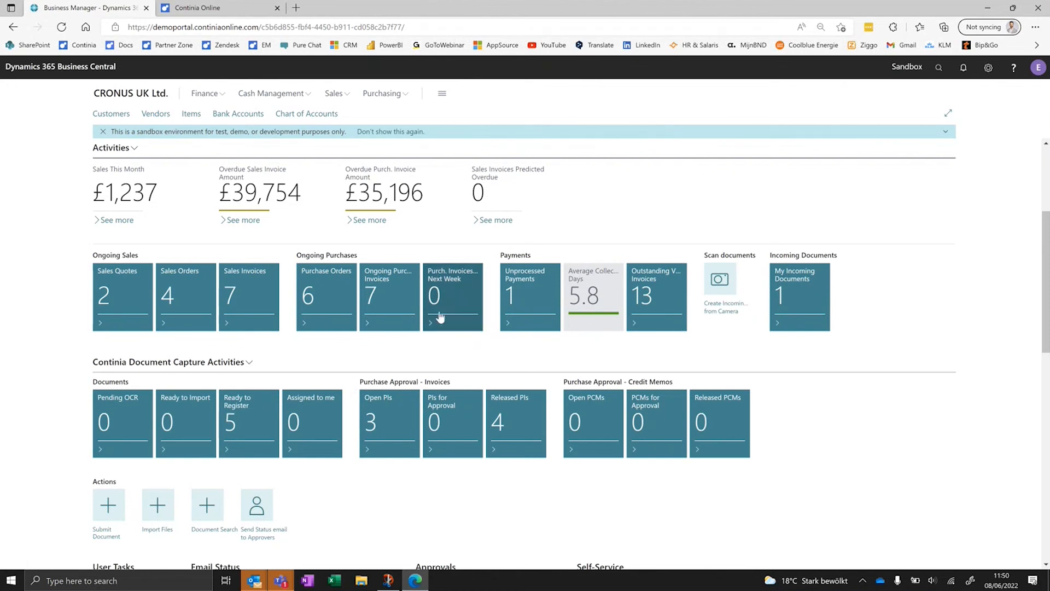
- Batch post the released purchase invoices with the number filter cleared, and return to the home page
{"action": "left_click", "coordinate": [518, 396]}
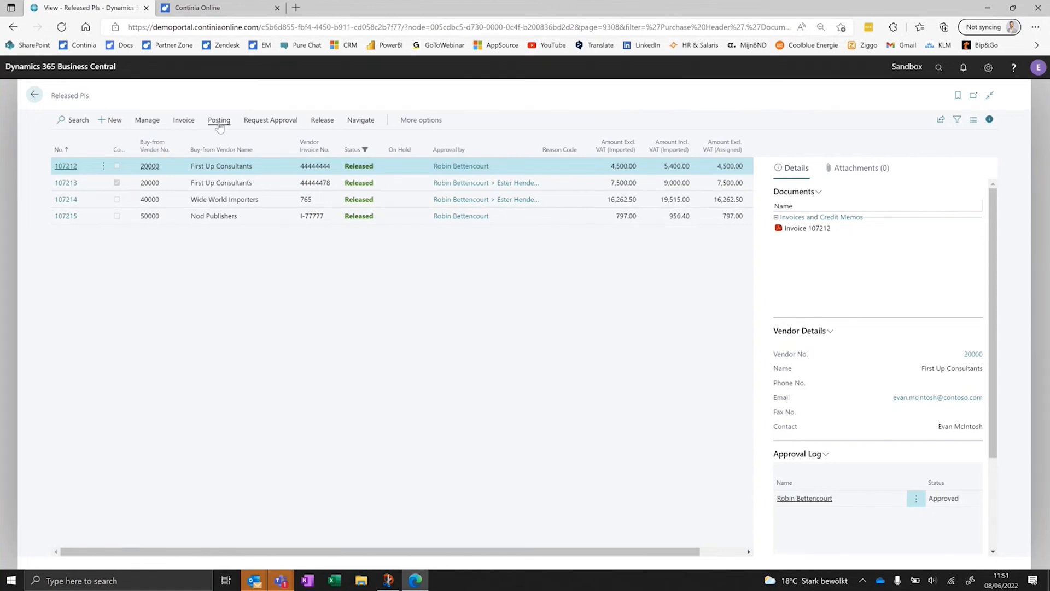
{"action": "left_click", "coordinate": [250, 143]}
{"action": "double_click", "coordinate": [547, 337]}
{"action": "key", "text": "BackSpace"}
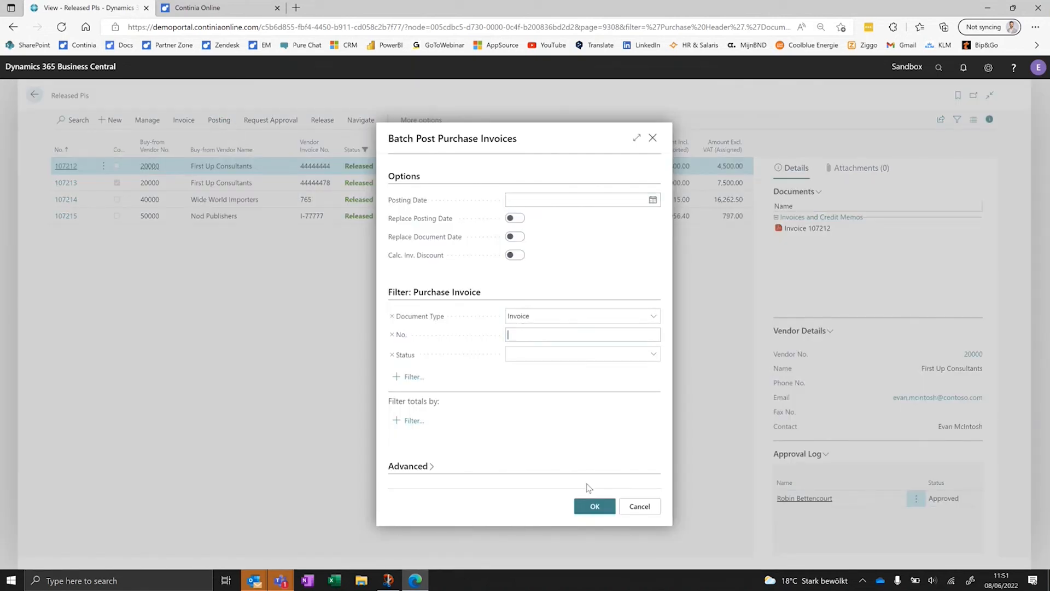
{"action": "left_click", "coordinate": [598, 507]}
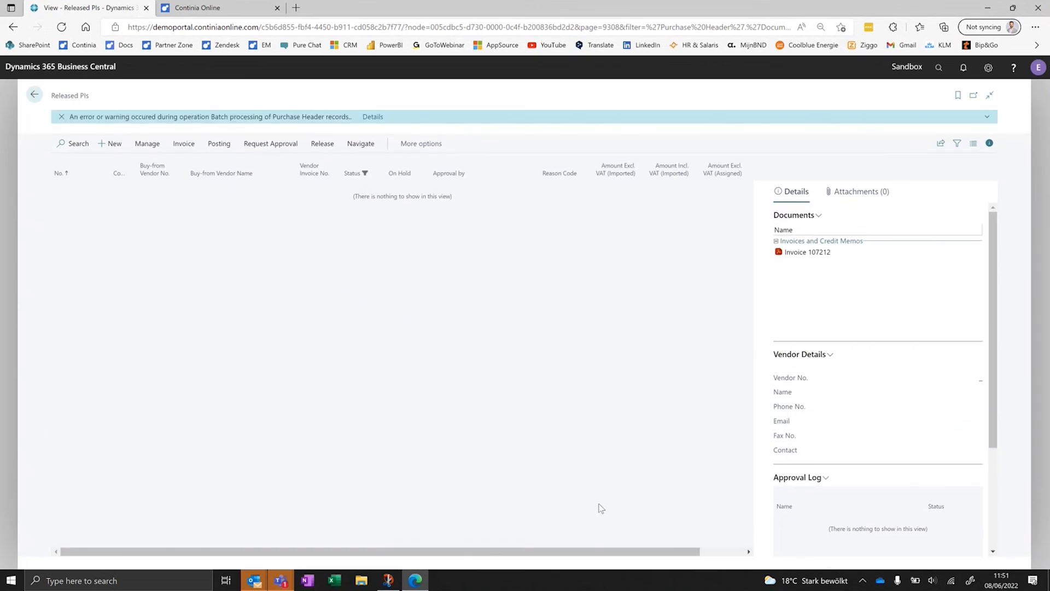
{"action": "left_click", "coordinate": [34, 95]}
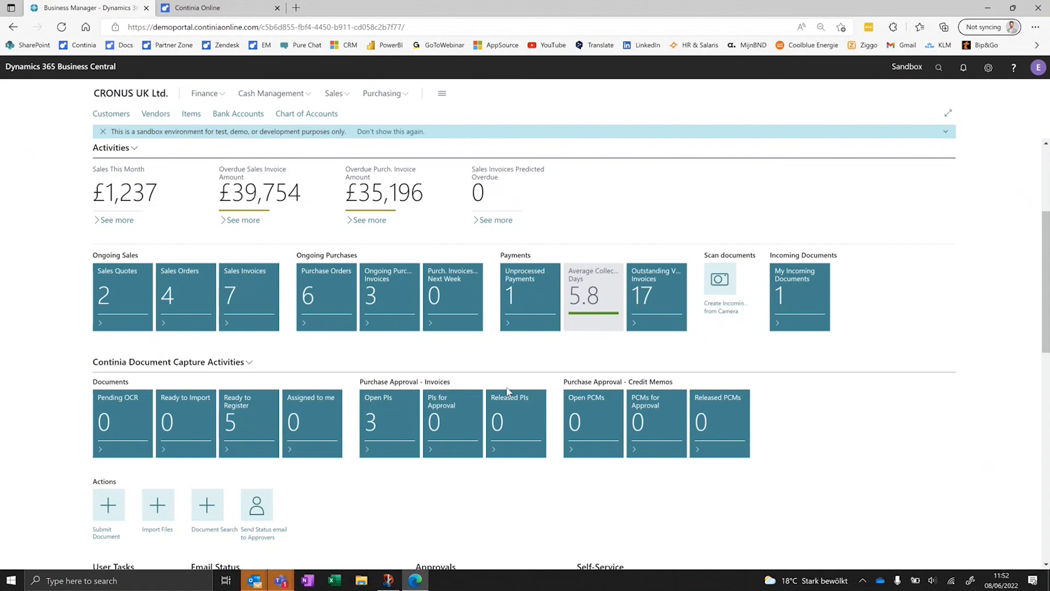
- Open Document Search and search the captured documents for "chair"
{"action": "left_click", "coordinate": [217, 522]}
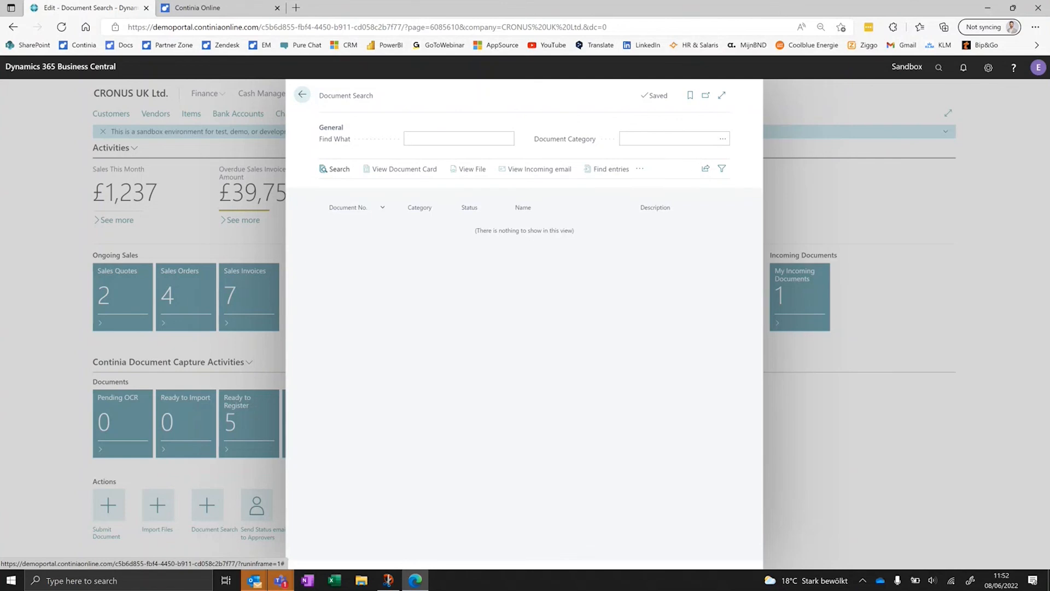
{"action": "left_click", "coordinate": [470, 140]}
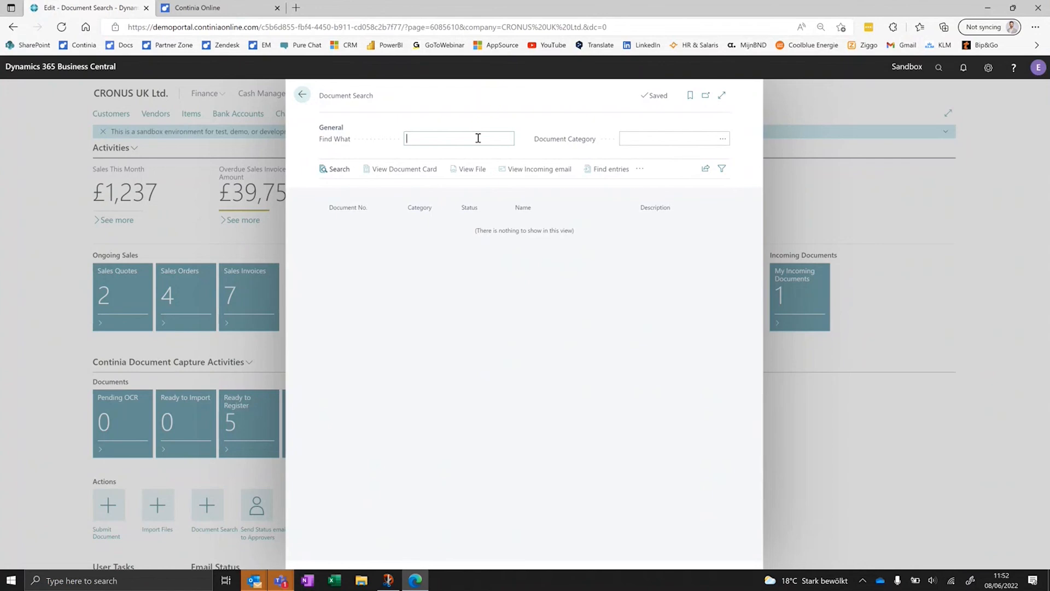
{"action": "type", "text": "chair"}
{"action": "key", "text": "Tab"}
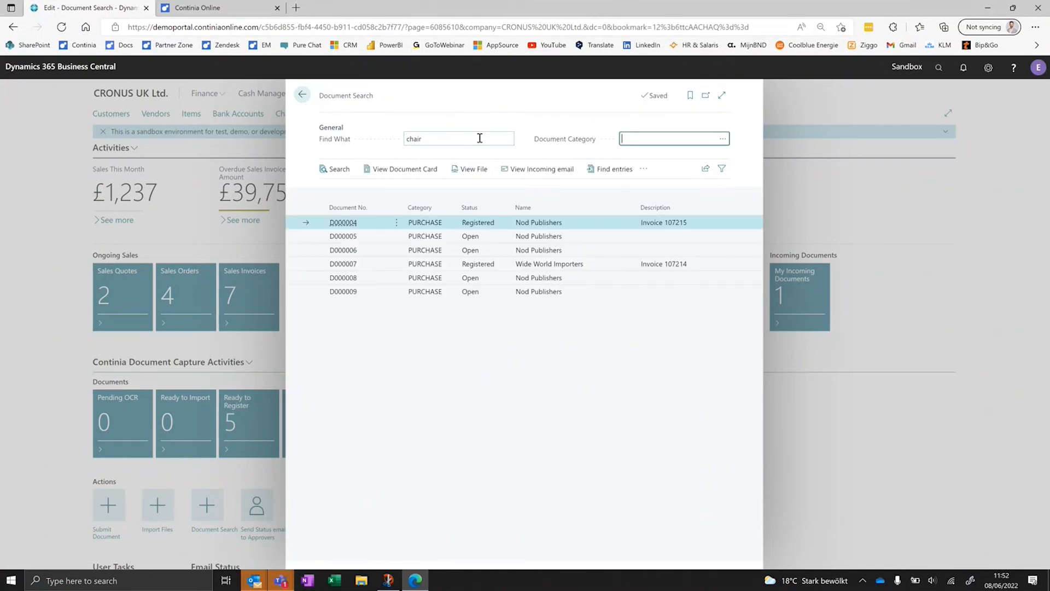
- View the PDF file of Nod Publishers document D000004, then close it and leave the document search
{"action": "left_click", "coordinate": [469, 171]}
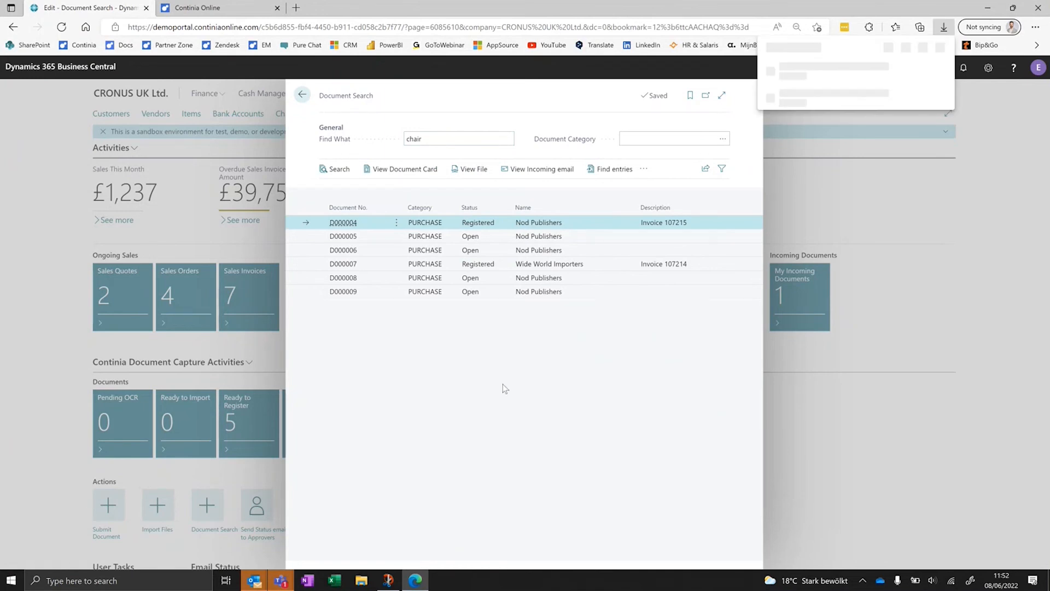
{"action": "left_click", "coordinate": [786, 71]}
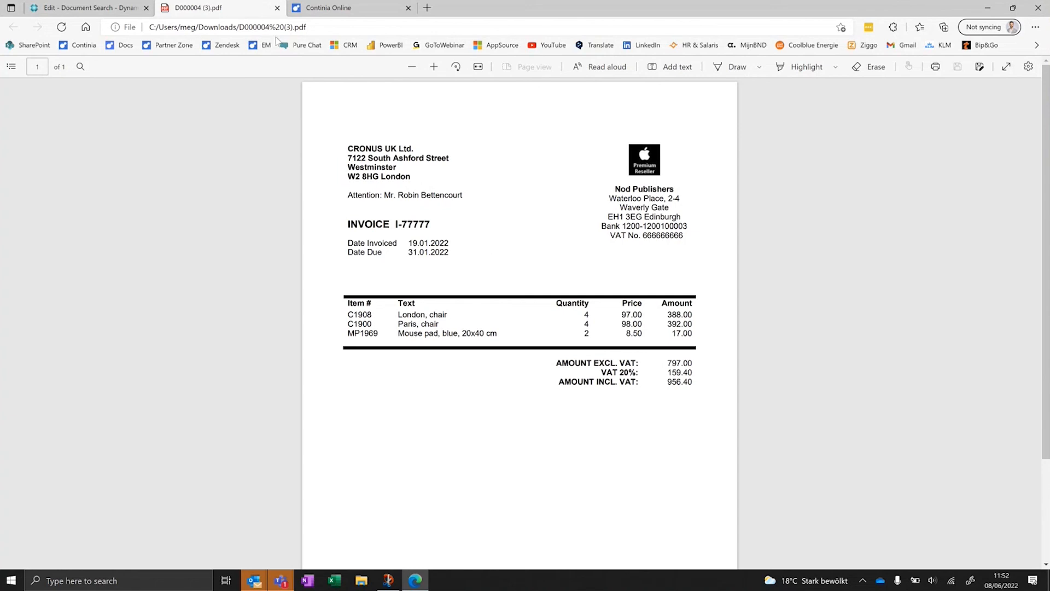
{"action": "left_click", "coordinate": [278, 8]}
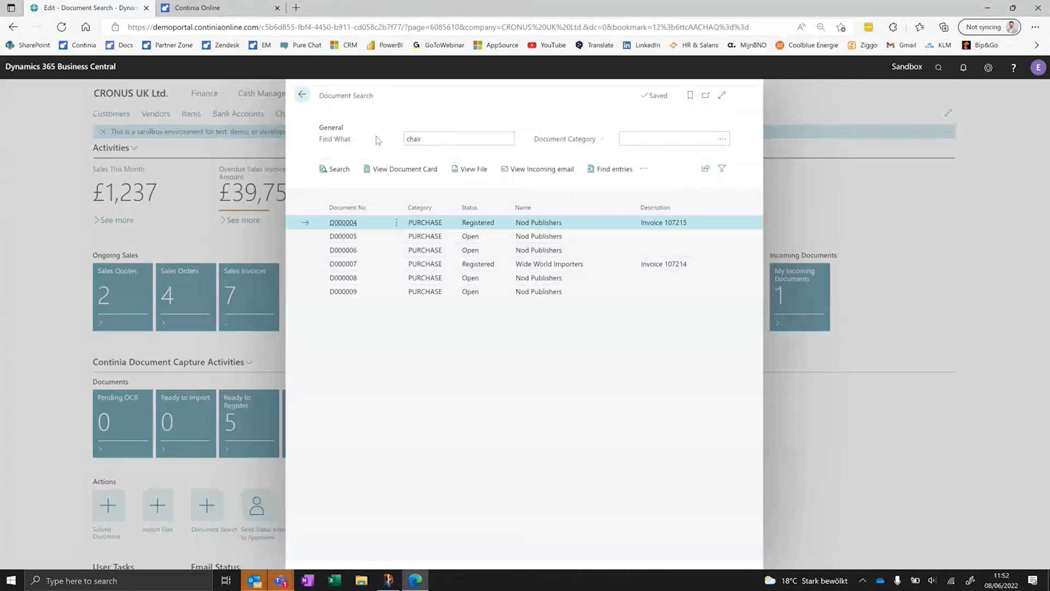
{"action": "left_click", "coordinate": [302, 94]}
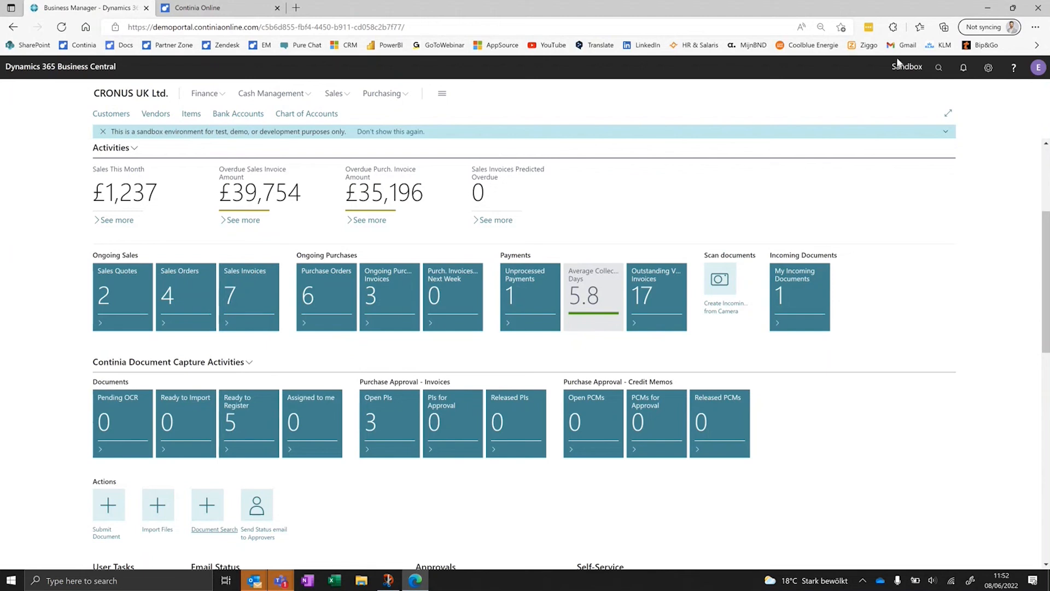
- Find the Chart of Accounts and open the ledger entries behind the balance of account 31400 Office Supplies Expense
{"action": "left_click", "coordinate": [938, 67]}
{"action": "type", "text": "chart"}
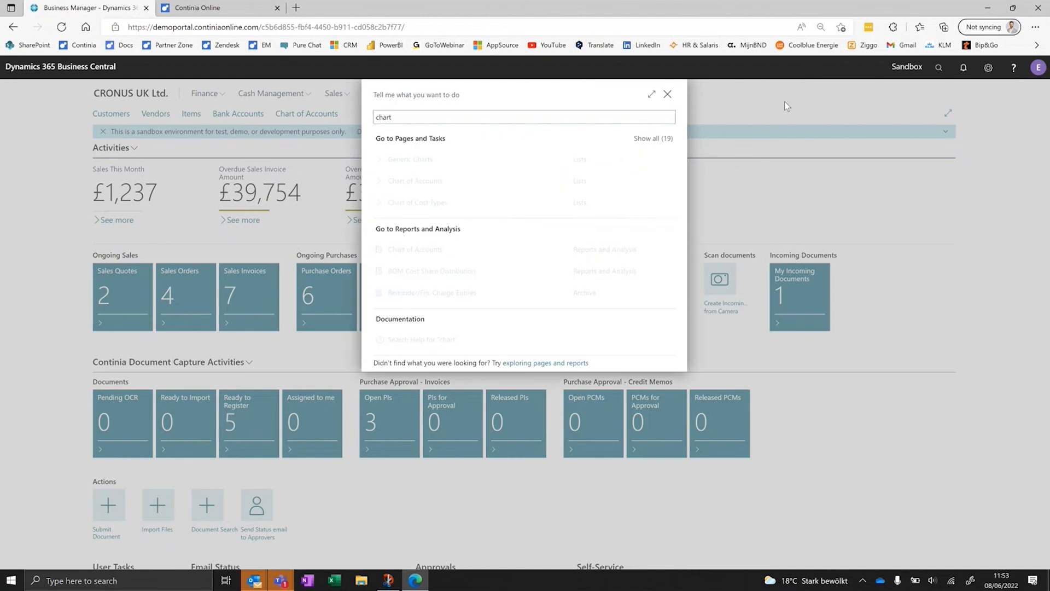
{"action": "left_click", "coordinate": [431, 180]}
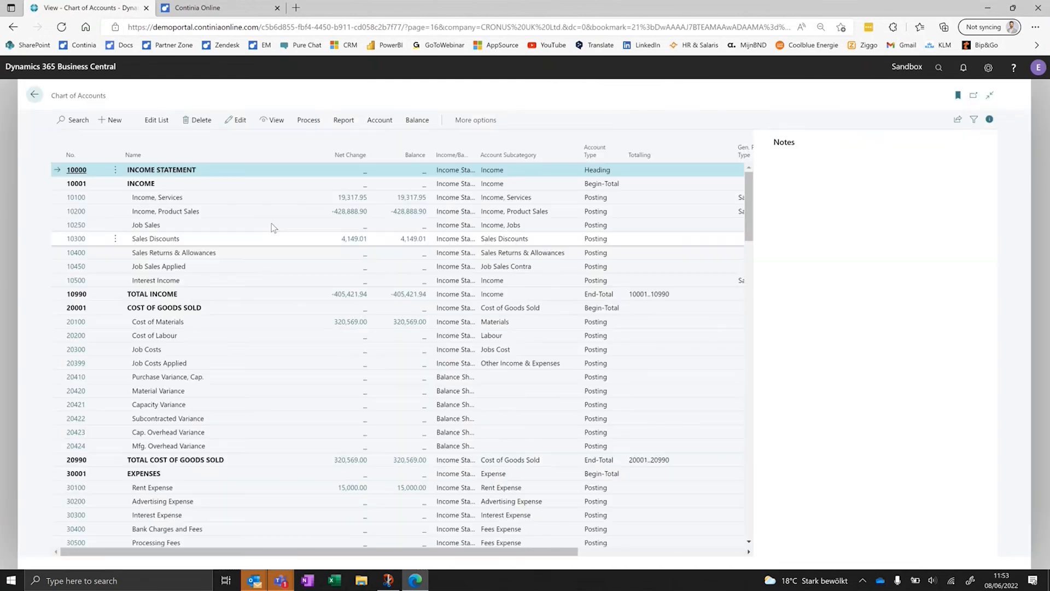
{"action": "scroll", "coordinate": [271, 223], "scroll_direction": "down", "scroll_amount": 10}
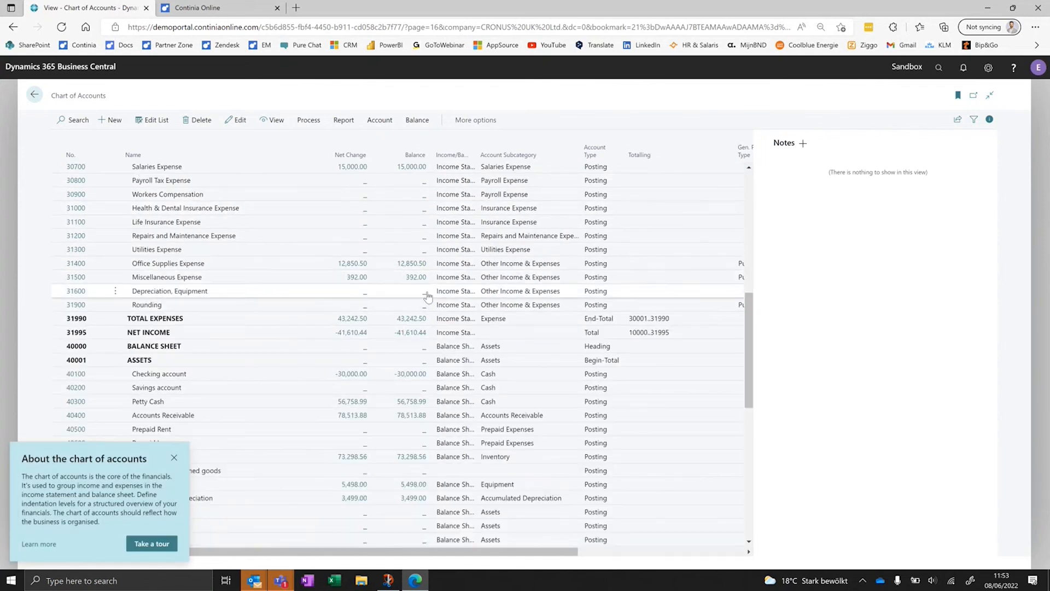
{"action": "left_click", "coordinate": [406, 265]}
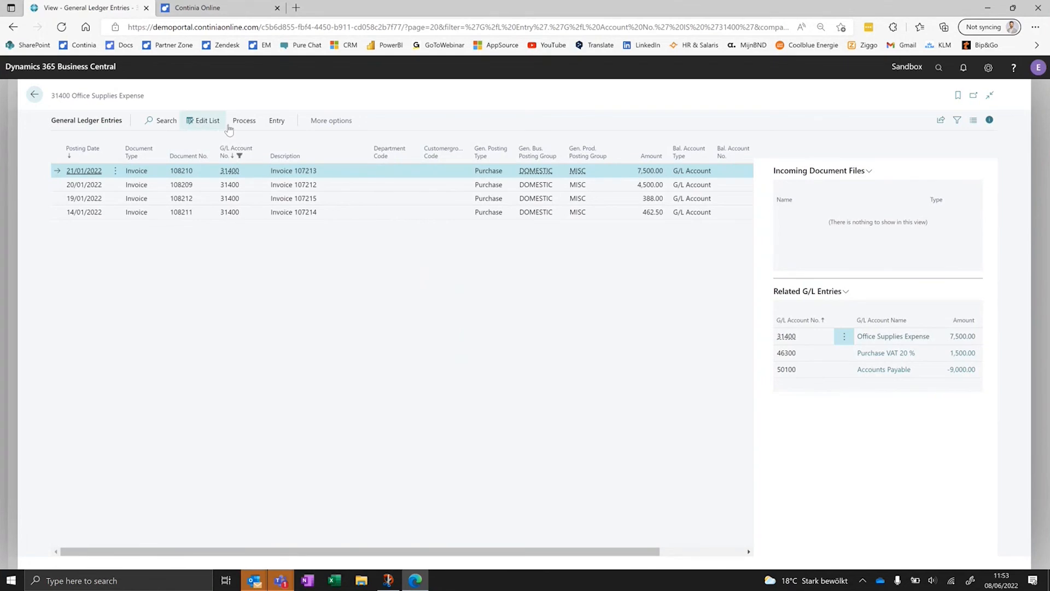
- View the original PDF behind the Invoice 107213 ledger entry, and return to the home page
{"action": "left_click", "coordinate": [249, 121]}
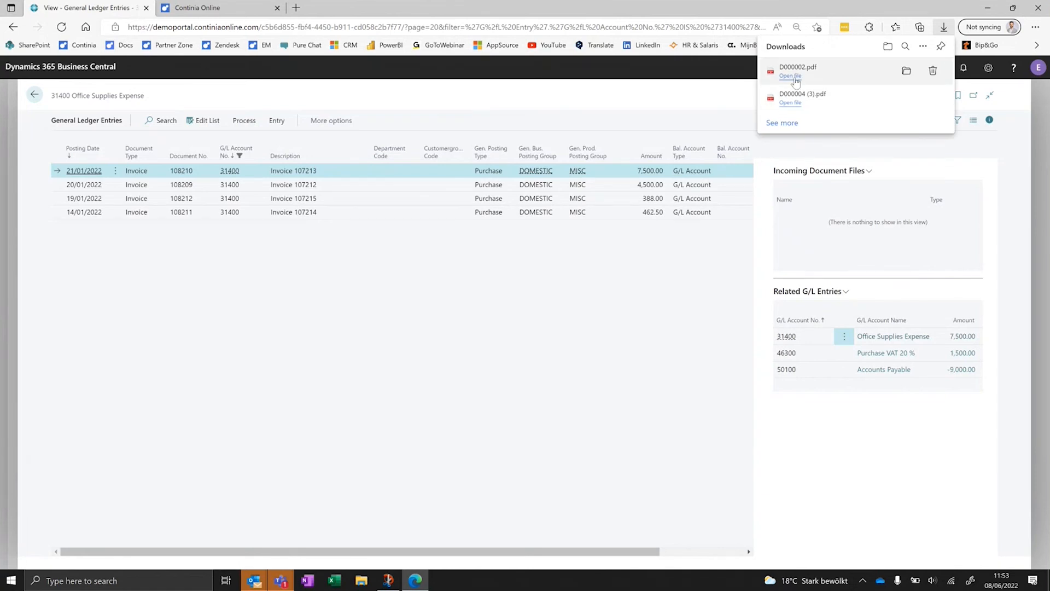
{"action": "left_click", "coordinate": [795, 77]}
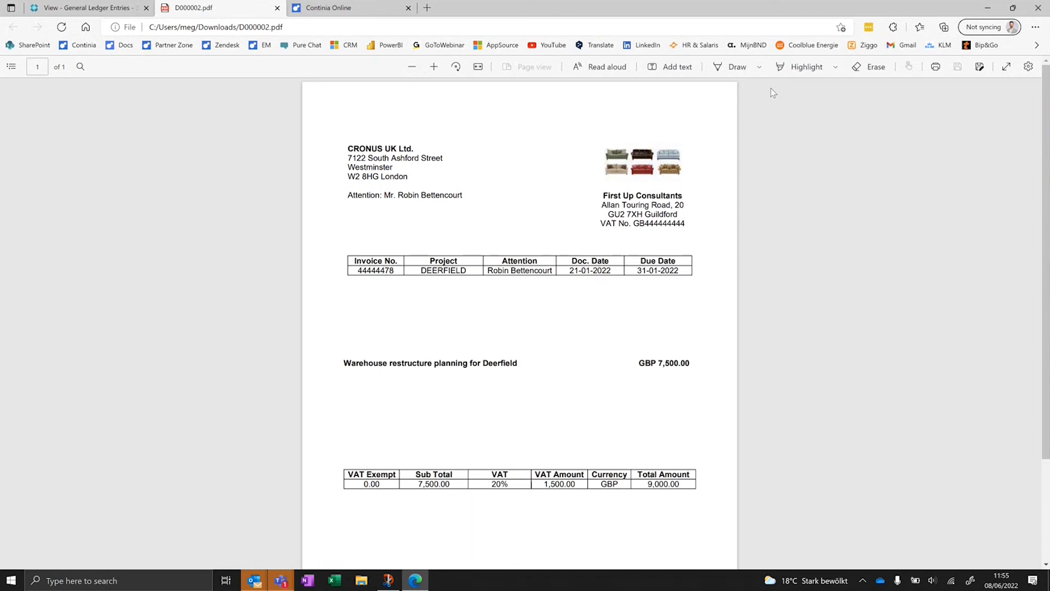
{"action": "left_click", "coordinate": [82, 8]}
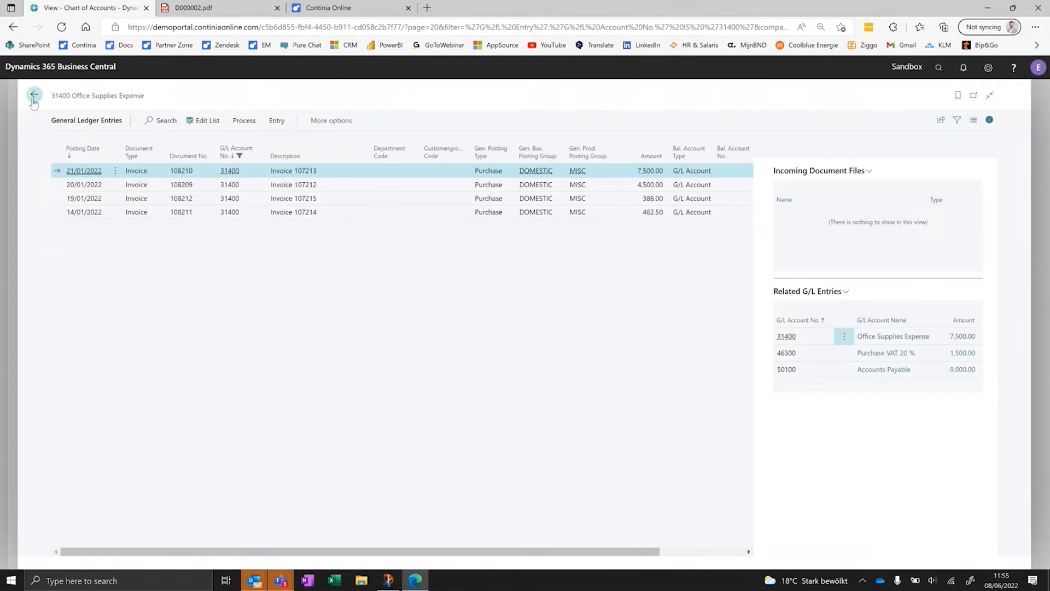
{"action": "left_click", "coordinate": [34, 96]}
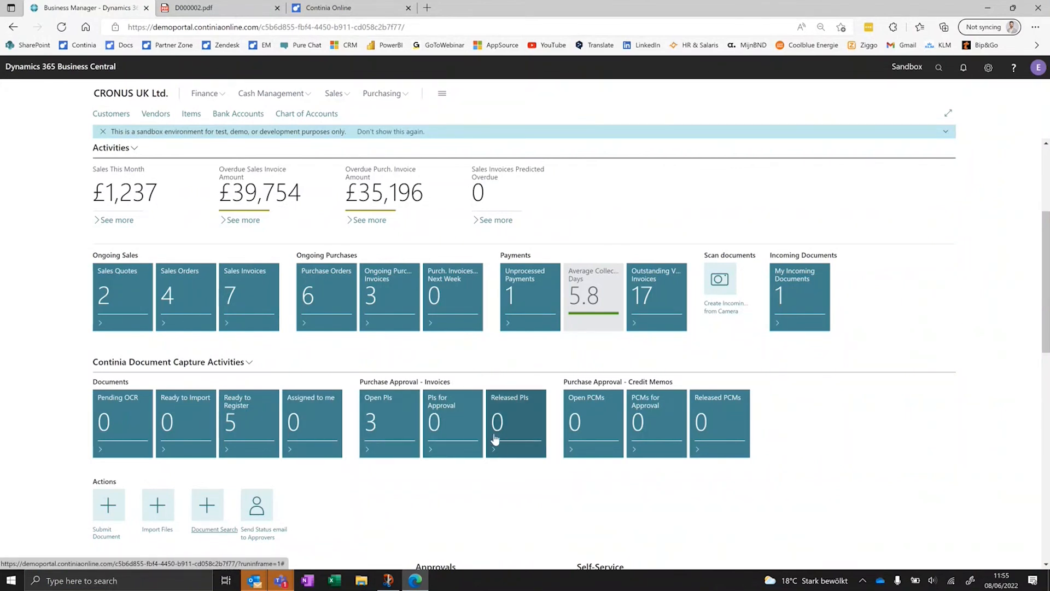
- Open the documents that are ready to register, and switch to the Microsoft Teams meeting window
{"action": "left_click", "coordinate": [267, 412]}
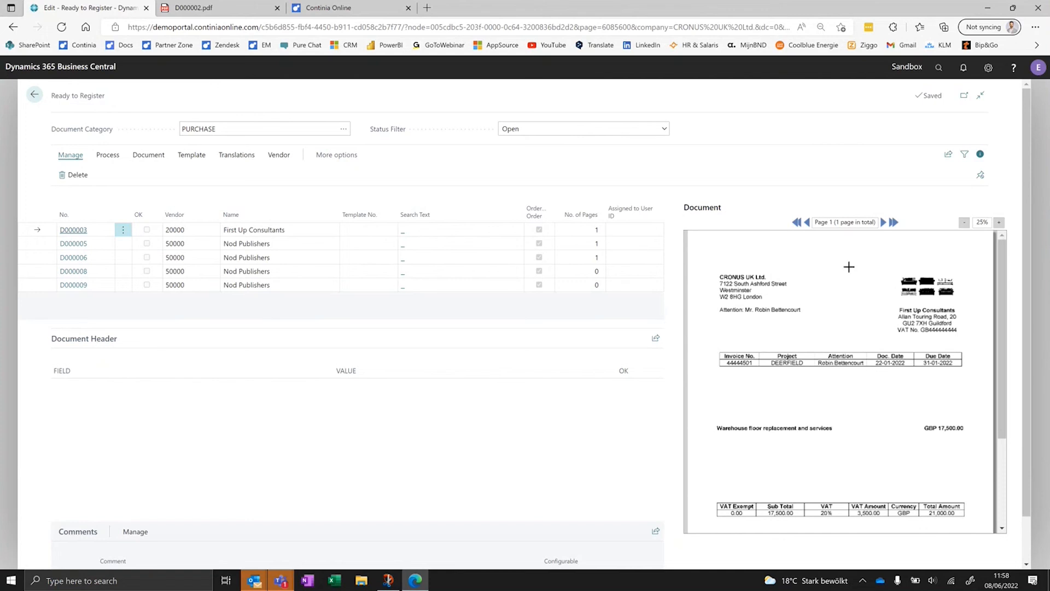
{"action": "mouse_move", "coordinate": [280, 578]}
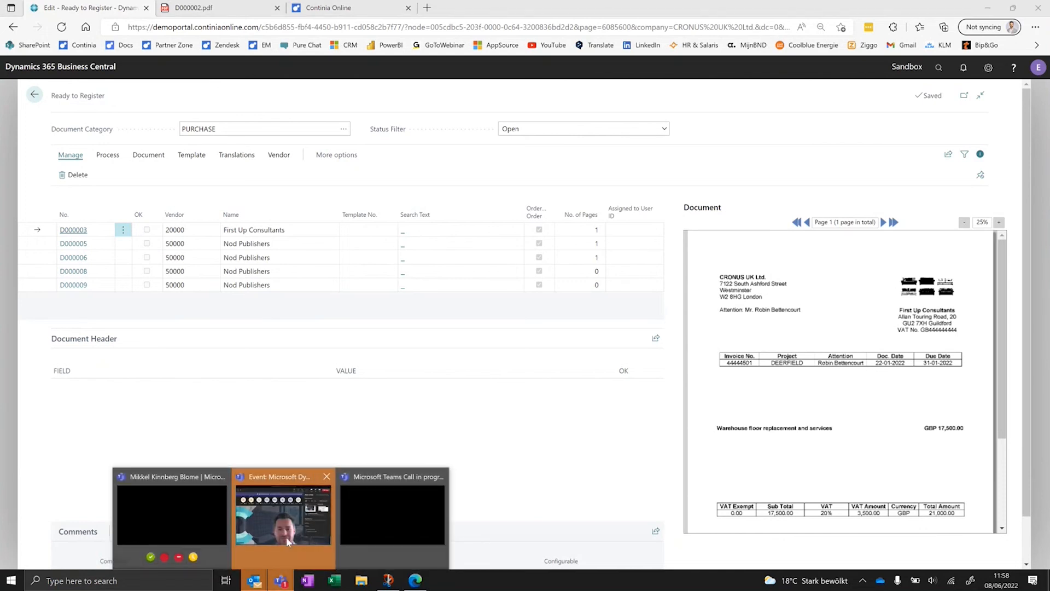
{"action": "left_click", "coordinate": [290, 550]}
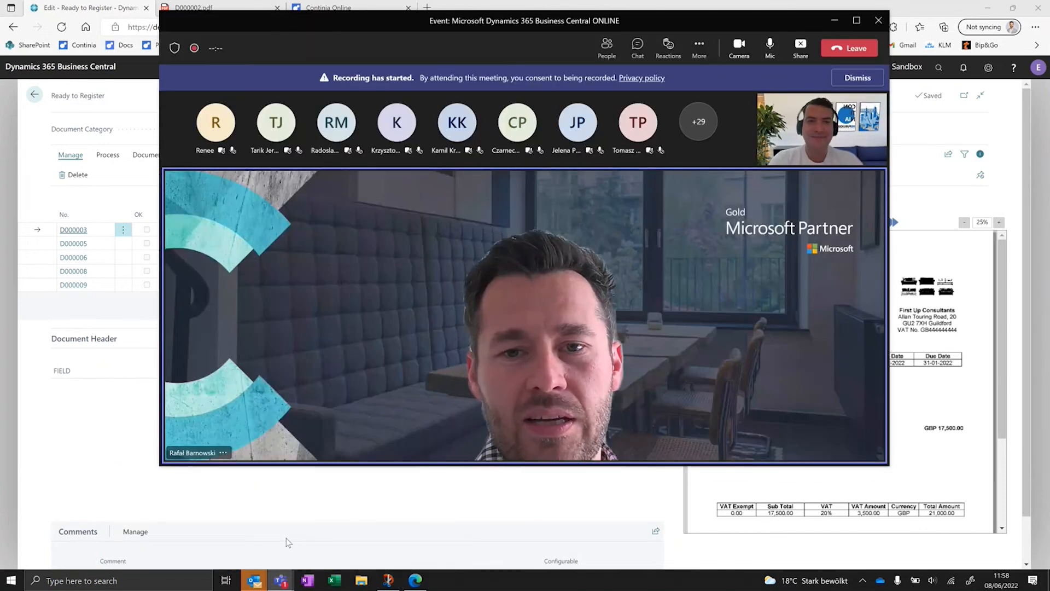